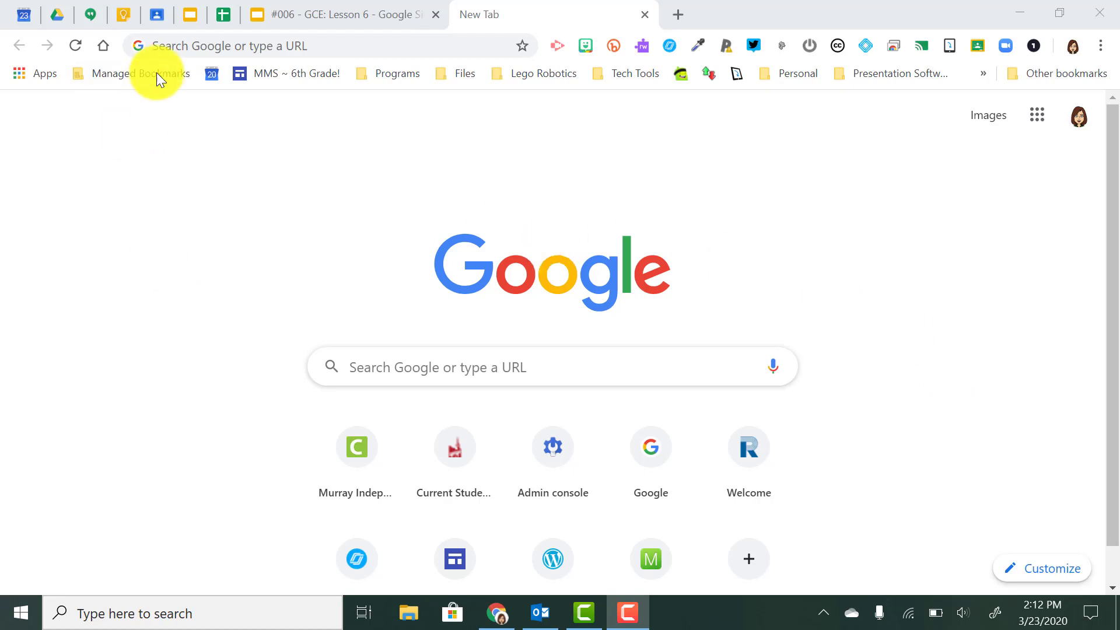
Step: Open the new Google Sites home page at sites.google.com/new
click(175, 42)
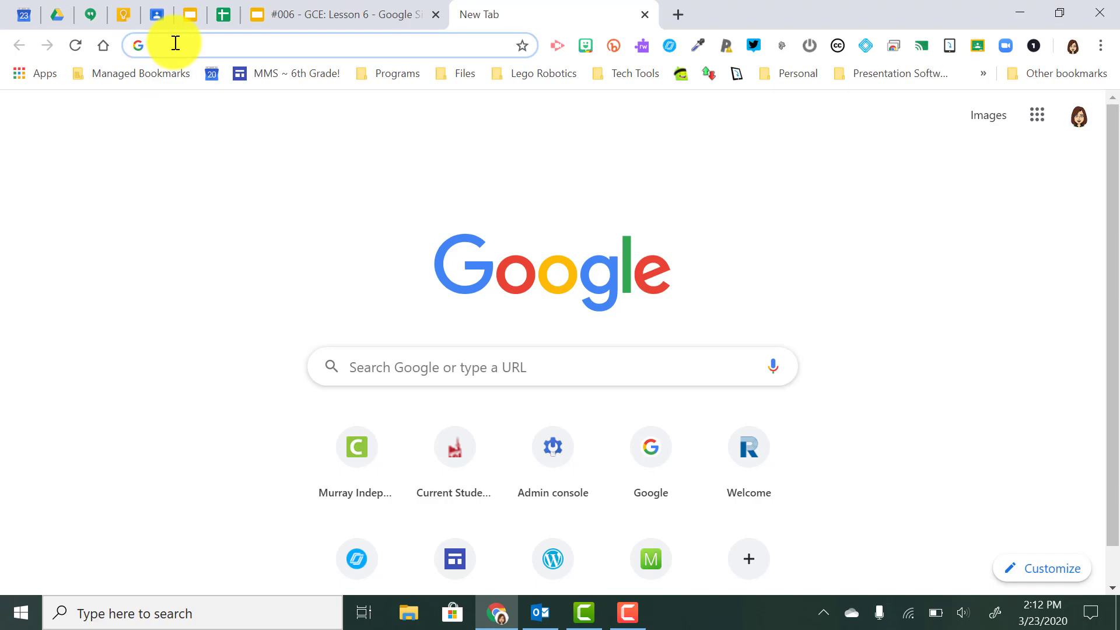
text(sites.)
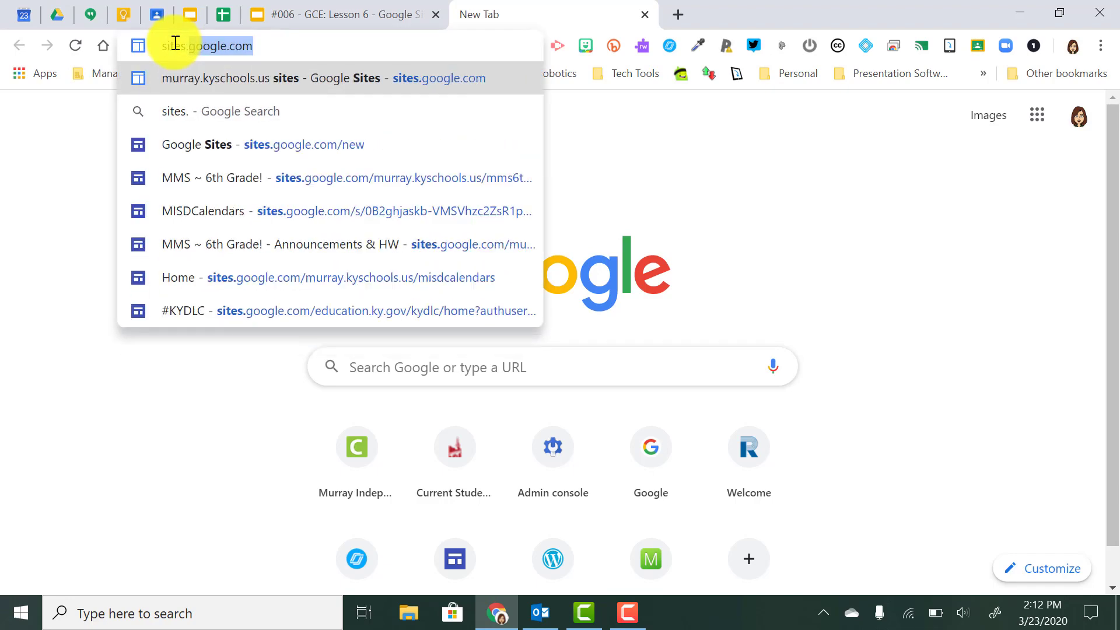
text(google.c)
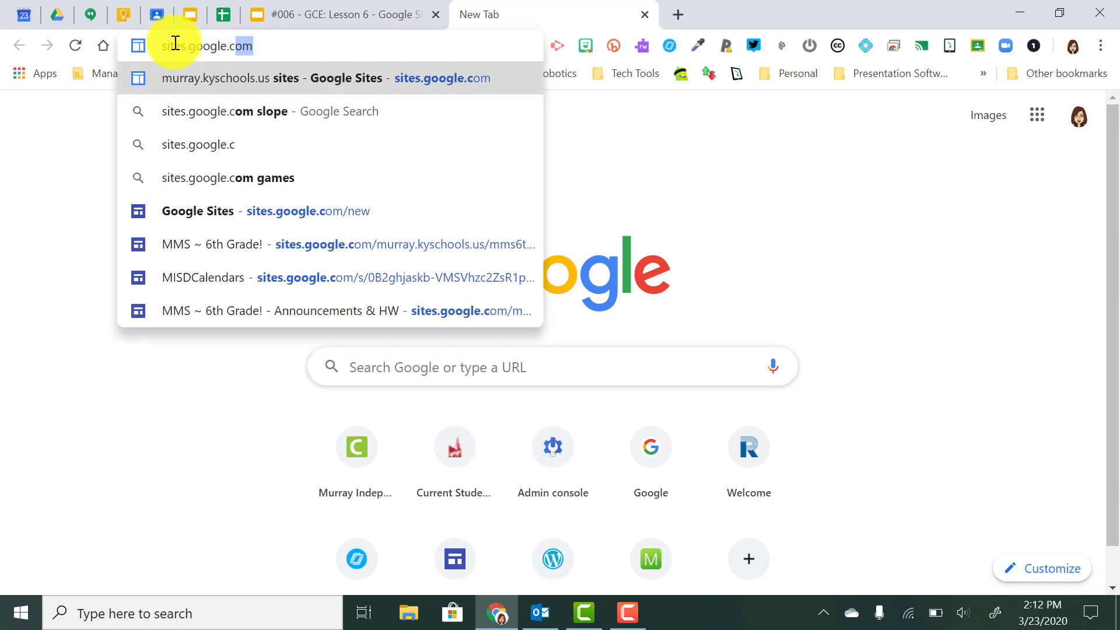
text(om/)
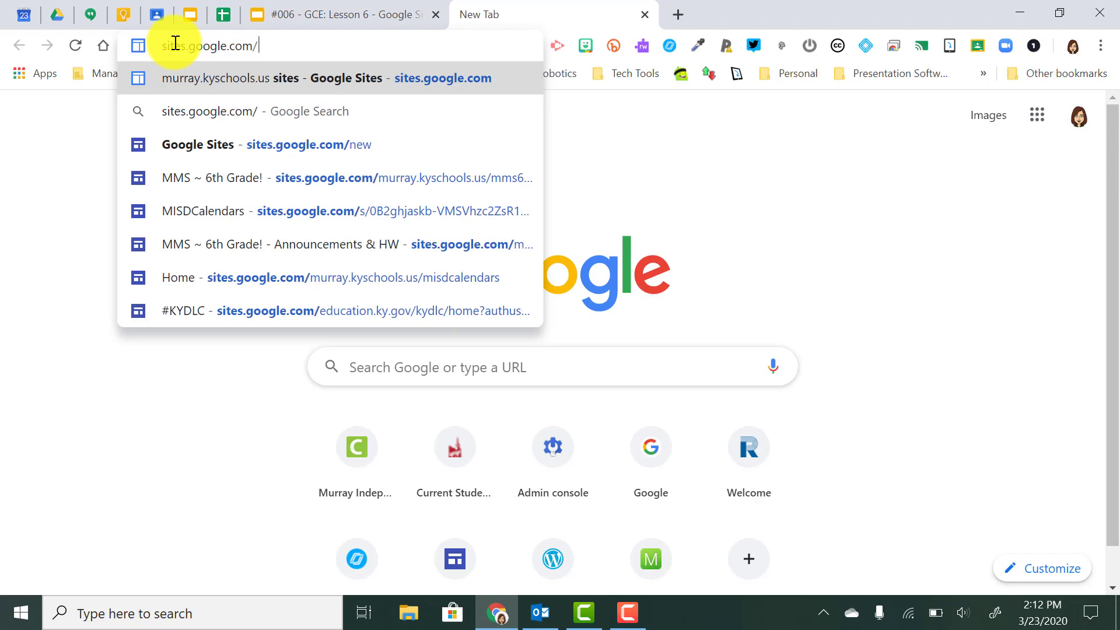
text(new)
key(Return)
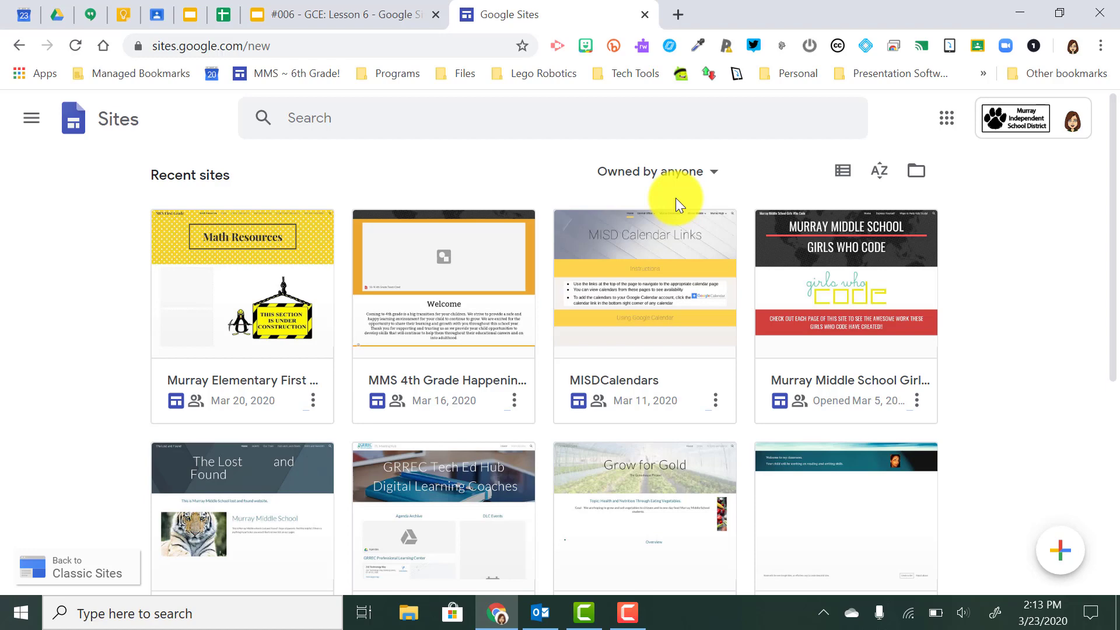
Step: View only the recent sites owned by me, and set the ownership filter back to Owned by anyone
click(669, 178)
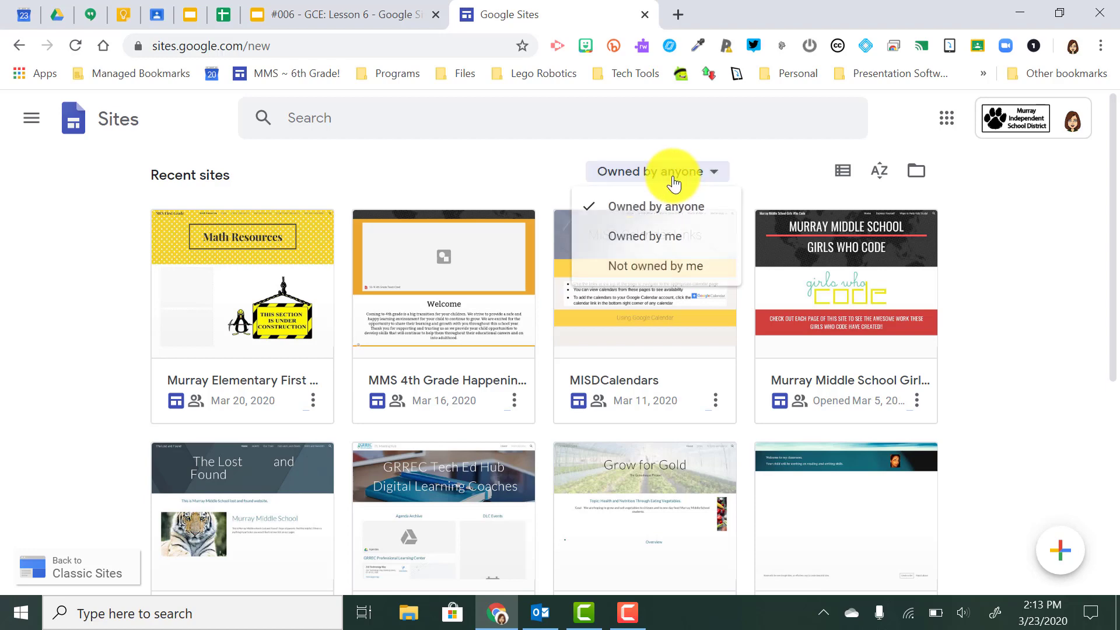
click(661, 240)
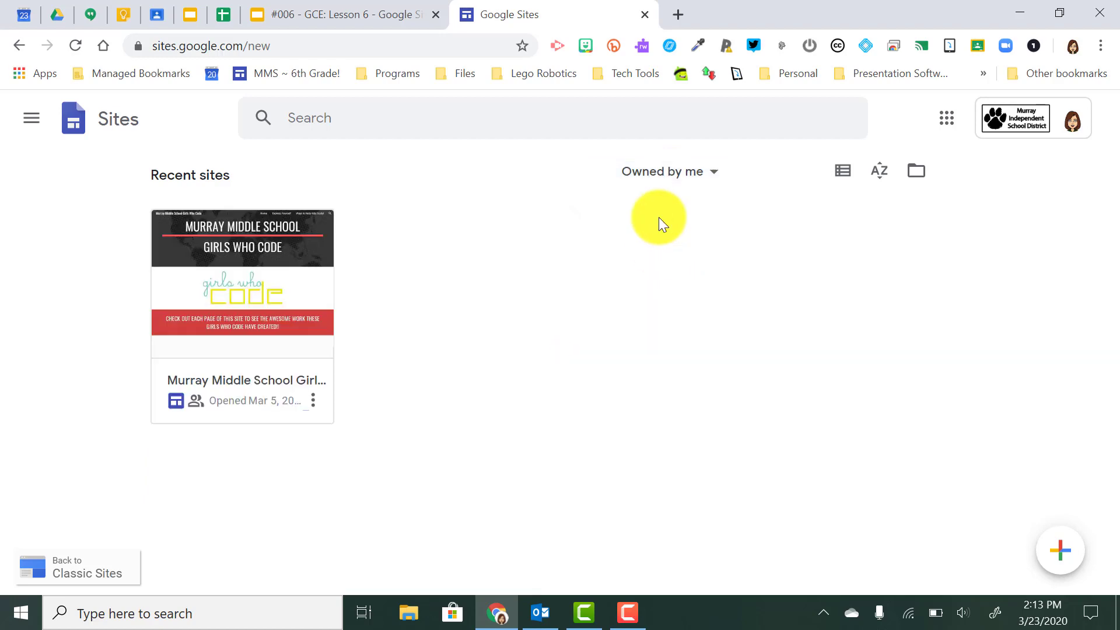
click(660, 174)
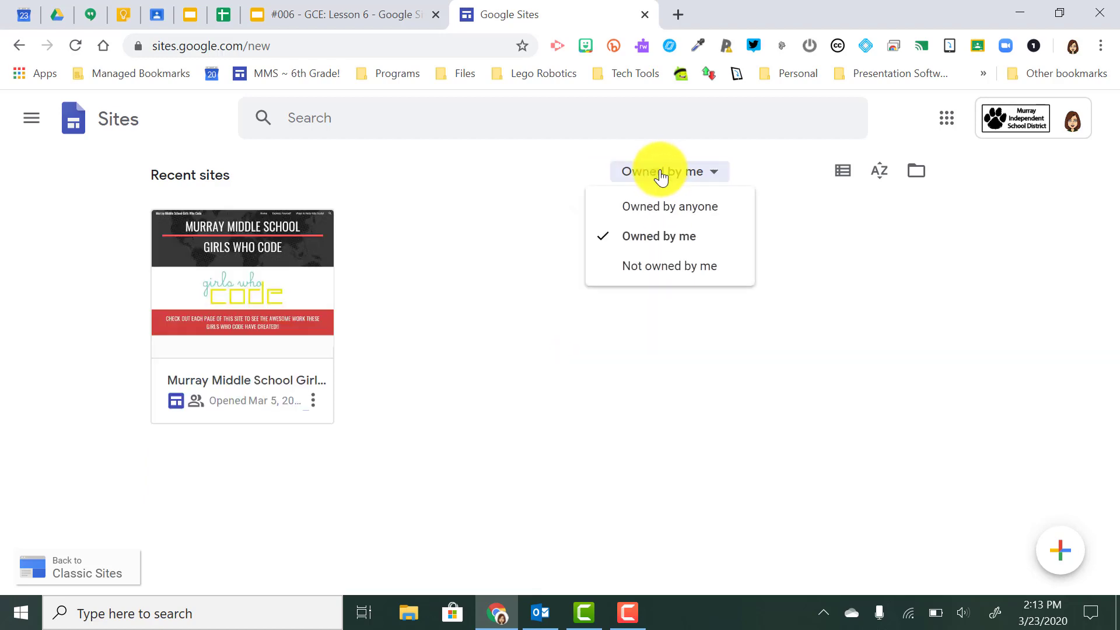
click(644, 219)
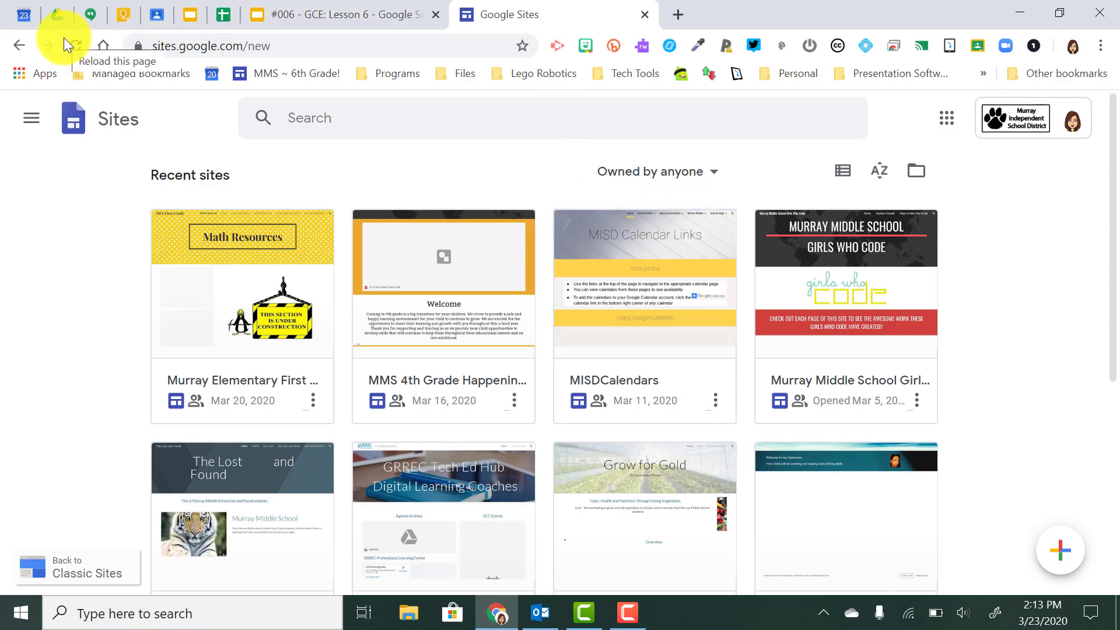
Step: Switch to Google Drive and create a new Google Sites file in My Drive
click(57, 15)
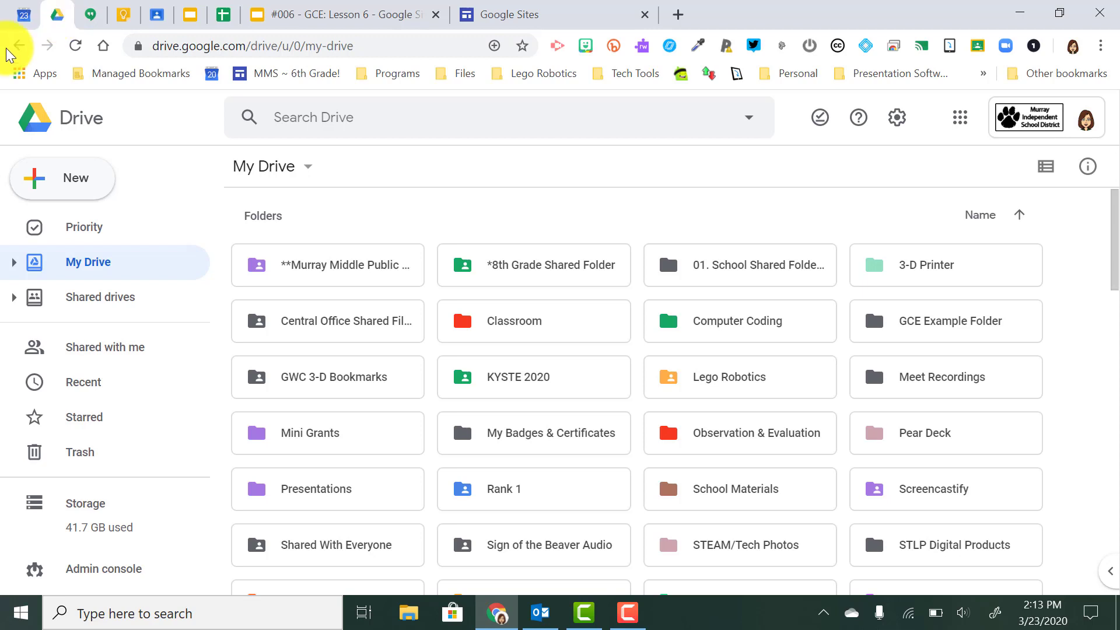
click(44, 186)
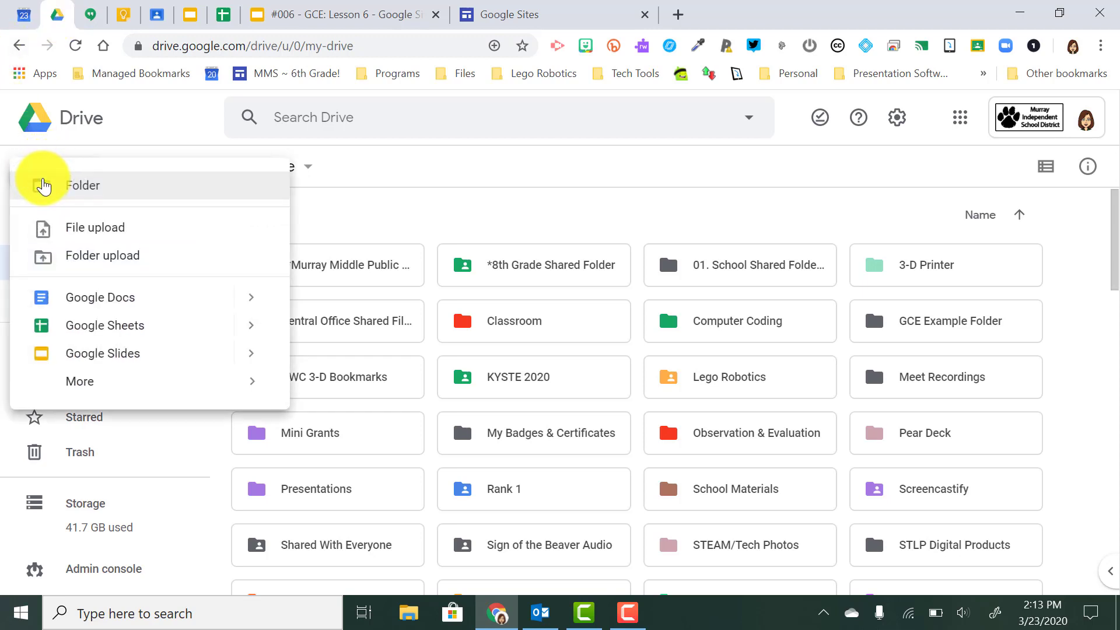
mouse_move(63, 381)
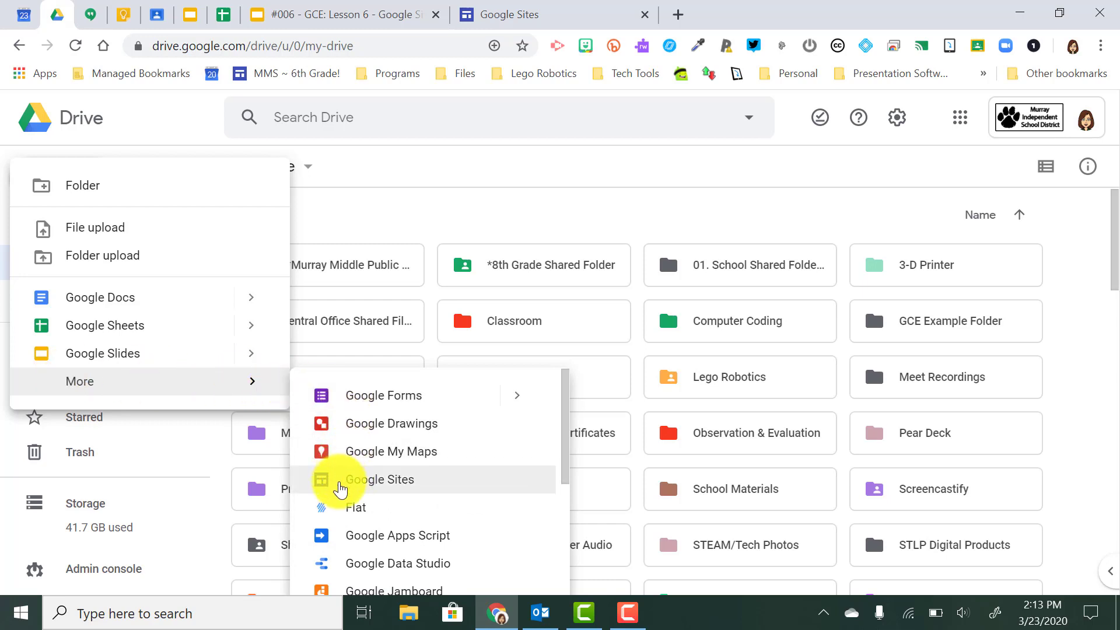
click(341, 488)
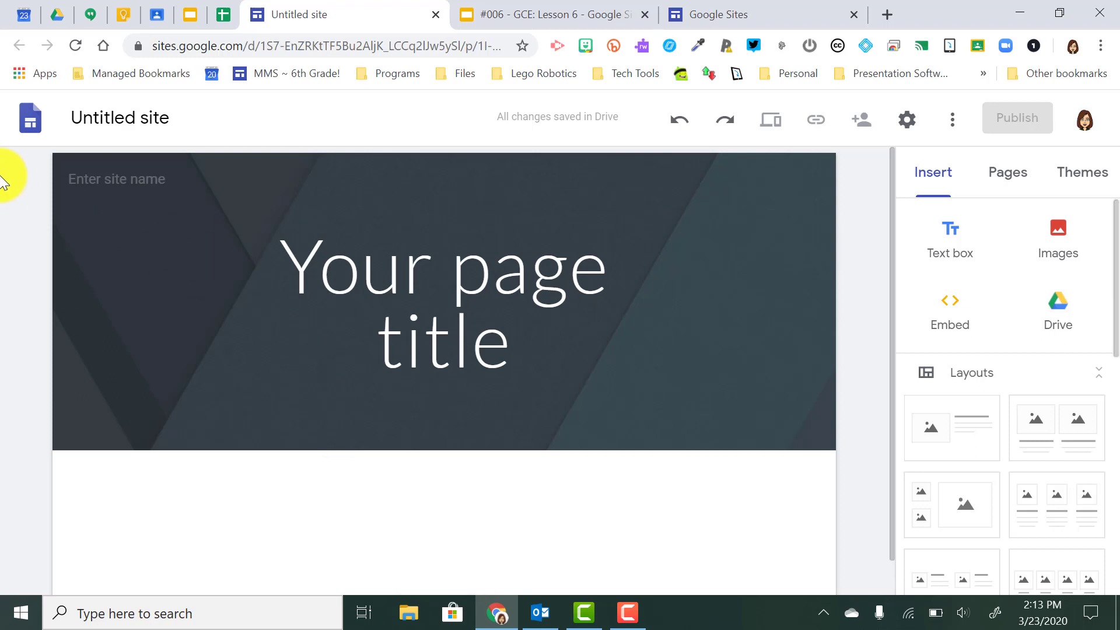
Step: Rename the untitled site with the teacher's title and name in possessive form, followed by "Classroom Site"
click(91, 126)
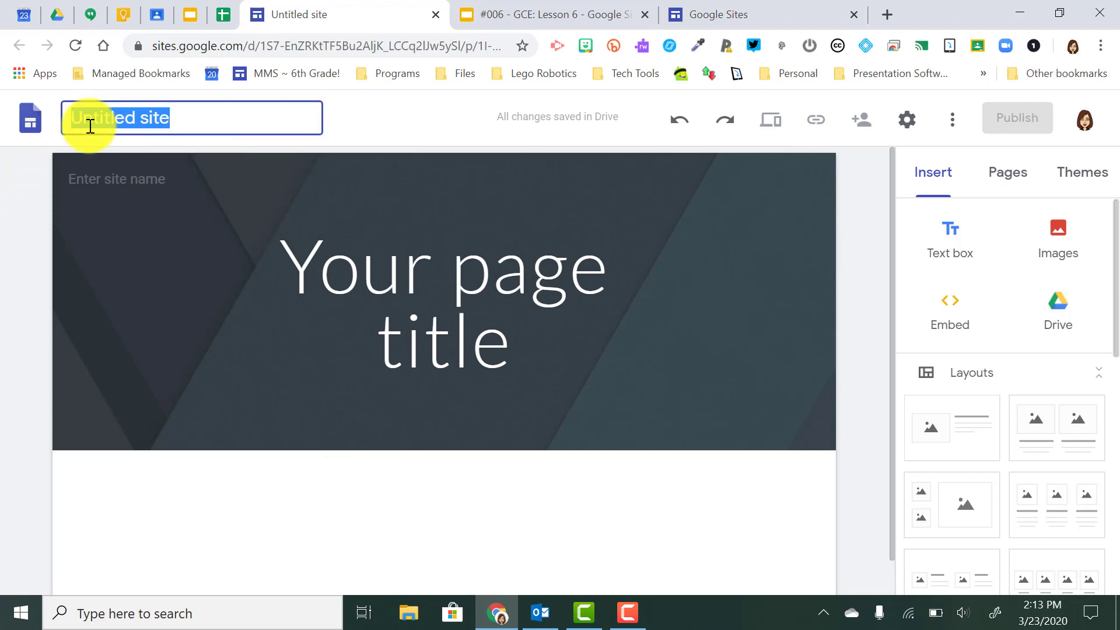
text(Mrs.)
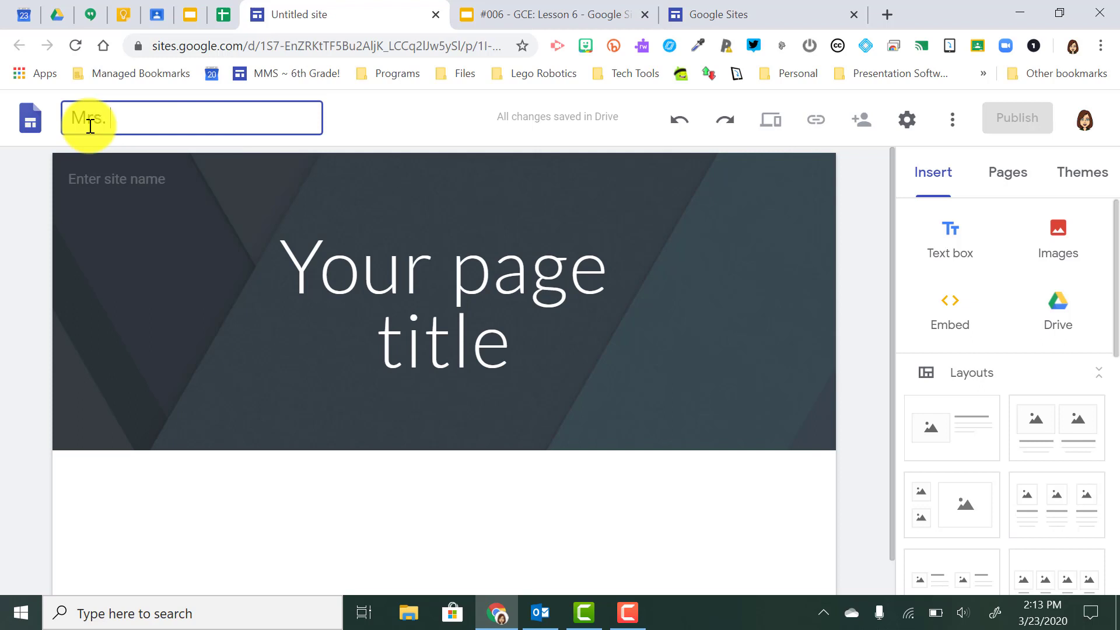
text( Morgan's Classro)
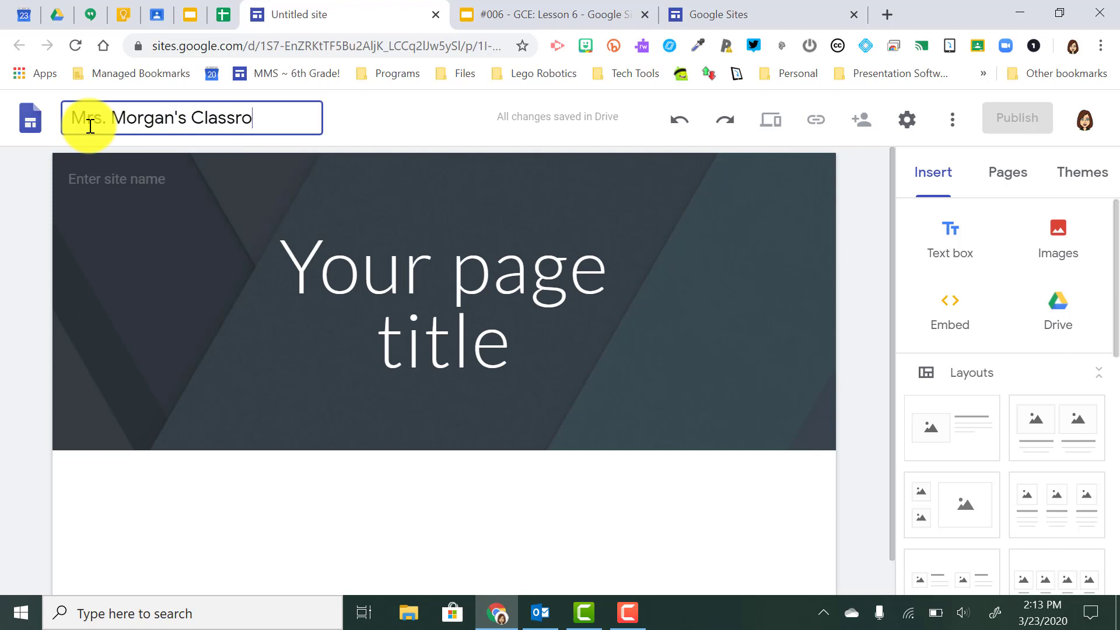
text(om Site)
mouse_move(118, 223)
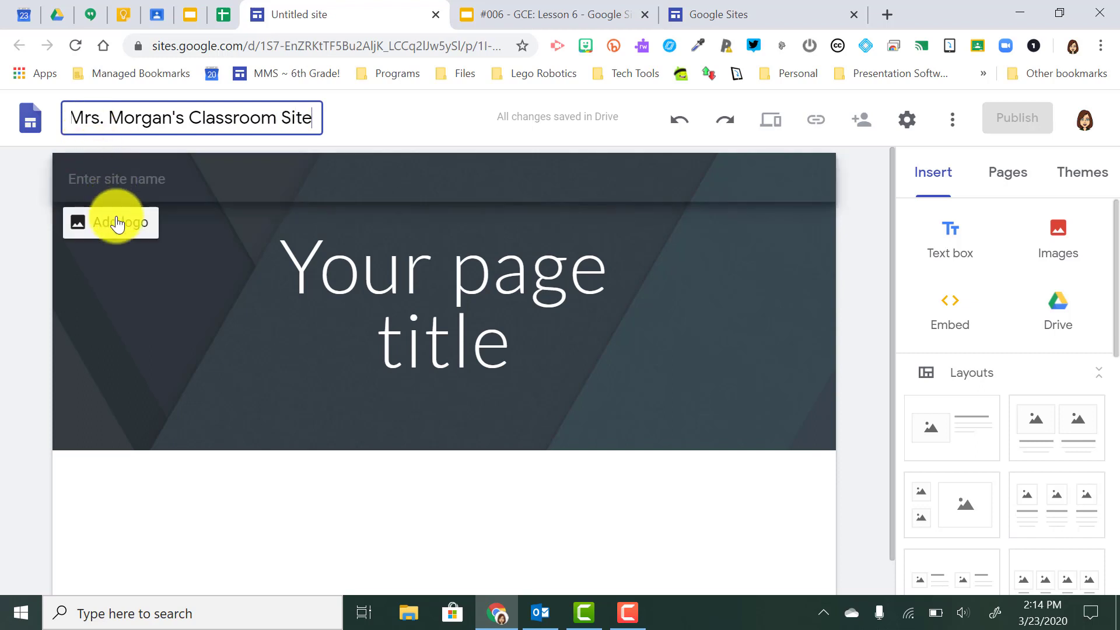
click(129, 254)
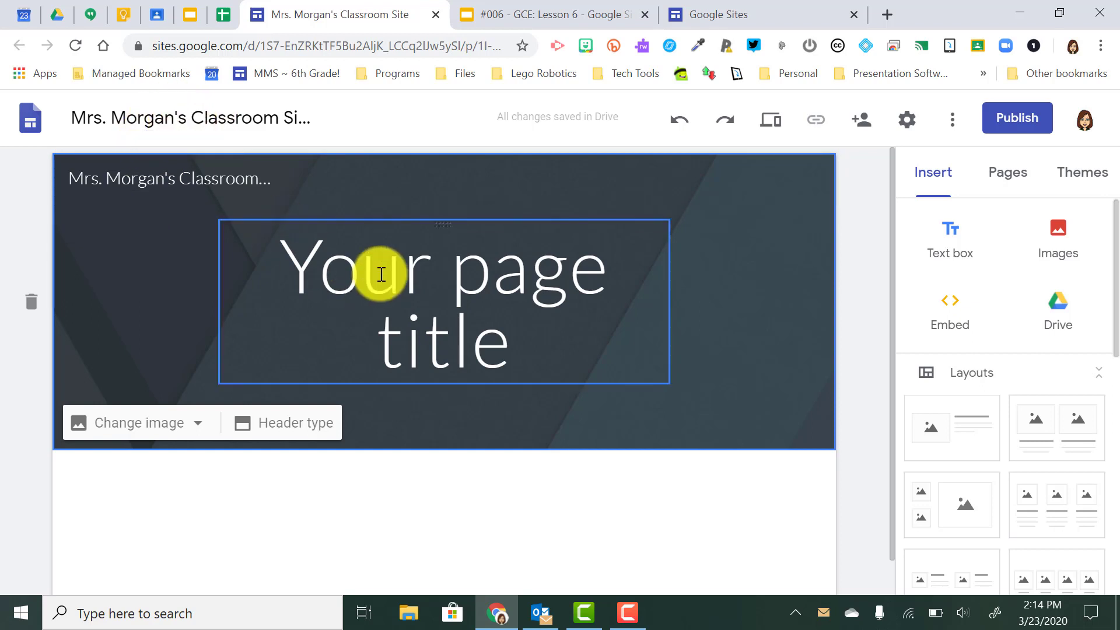
Step: Replace the placeholder page title in the header with the teacher's title and name in possessive form, followed by "Class!"
click(440, 328)
text(Mr)
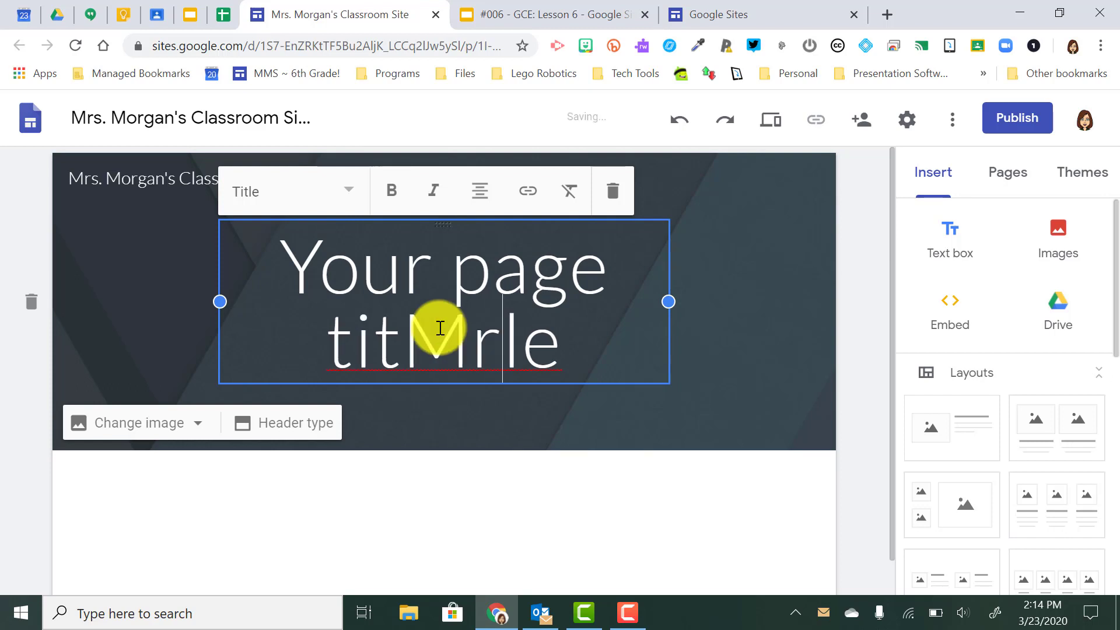
text(s)
drag(296, 280, 590, 335)
text(Mrs)
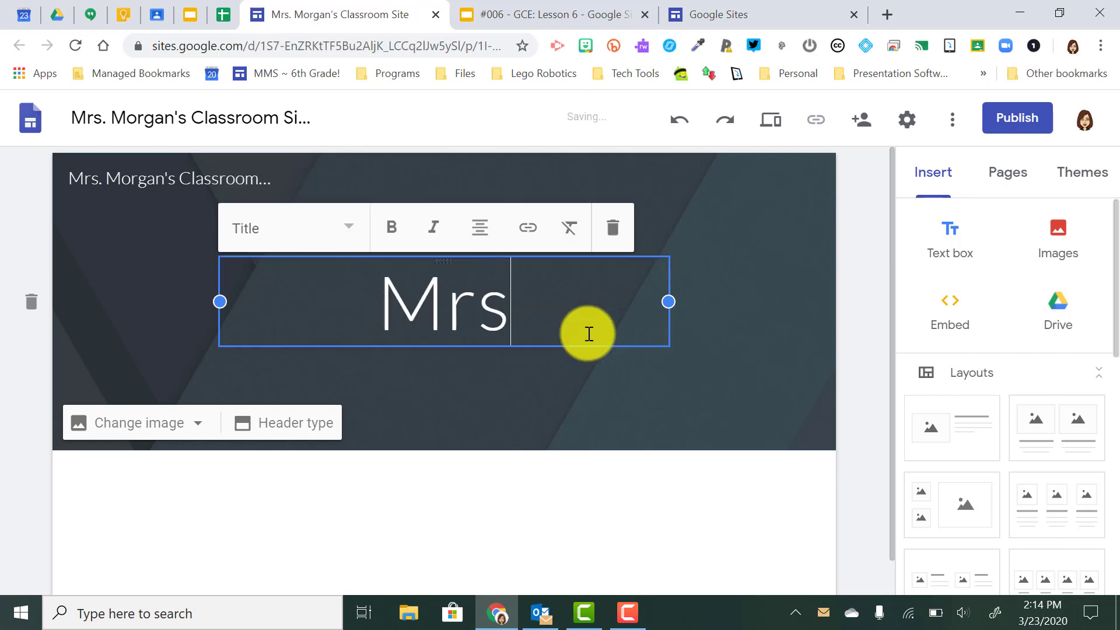
text(. Morg)
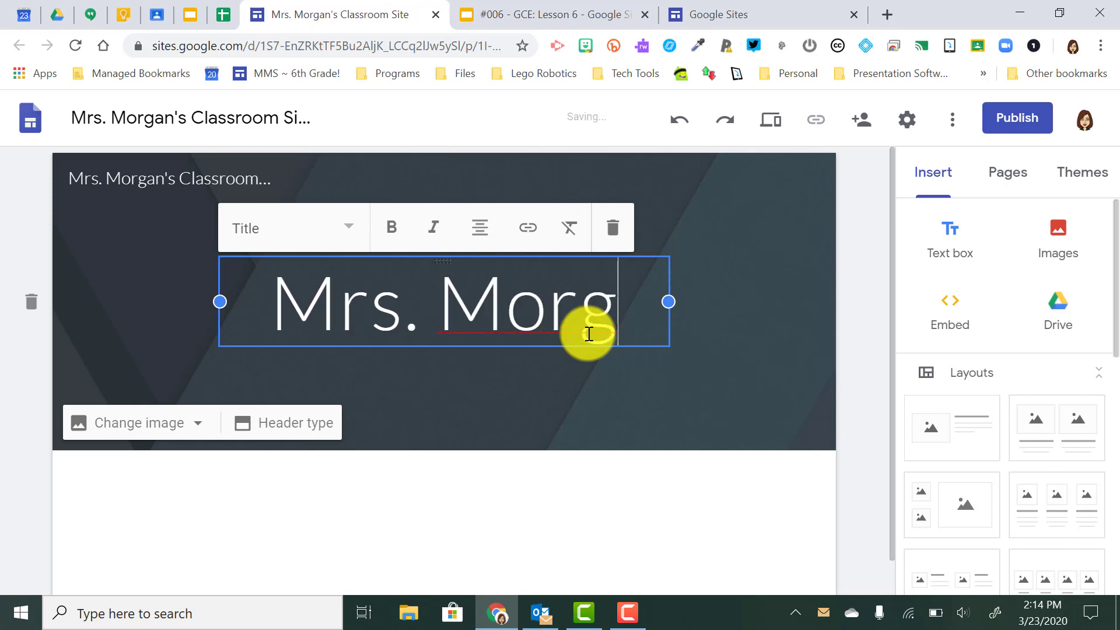
text(an's C)
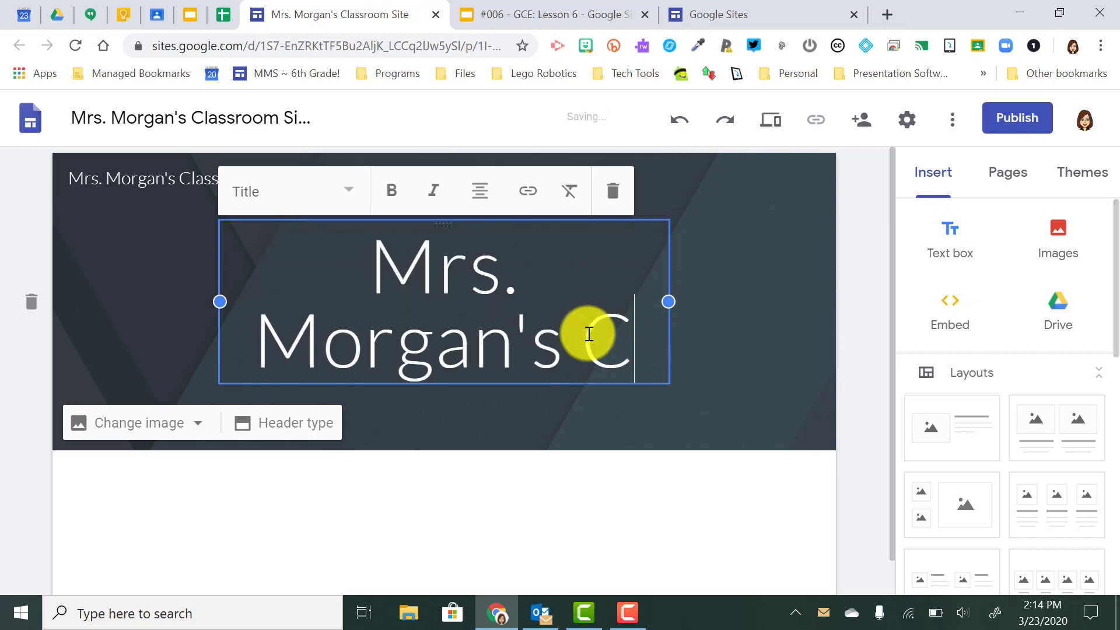
text(lass!)
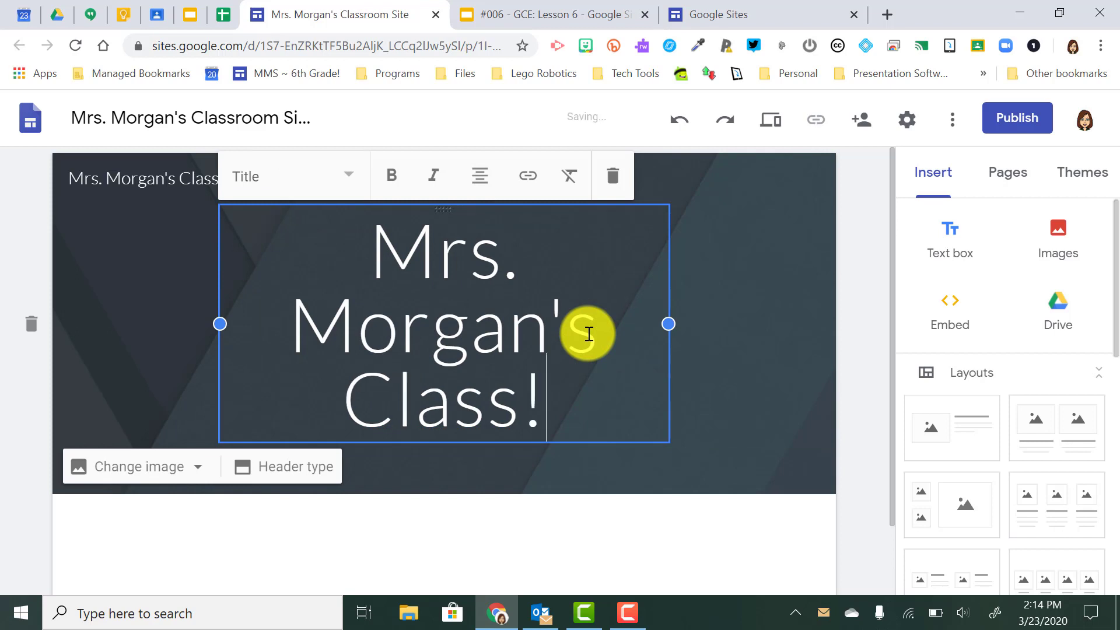
click(796, 344)
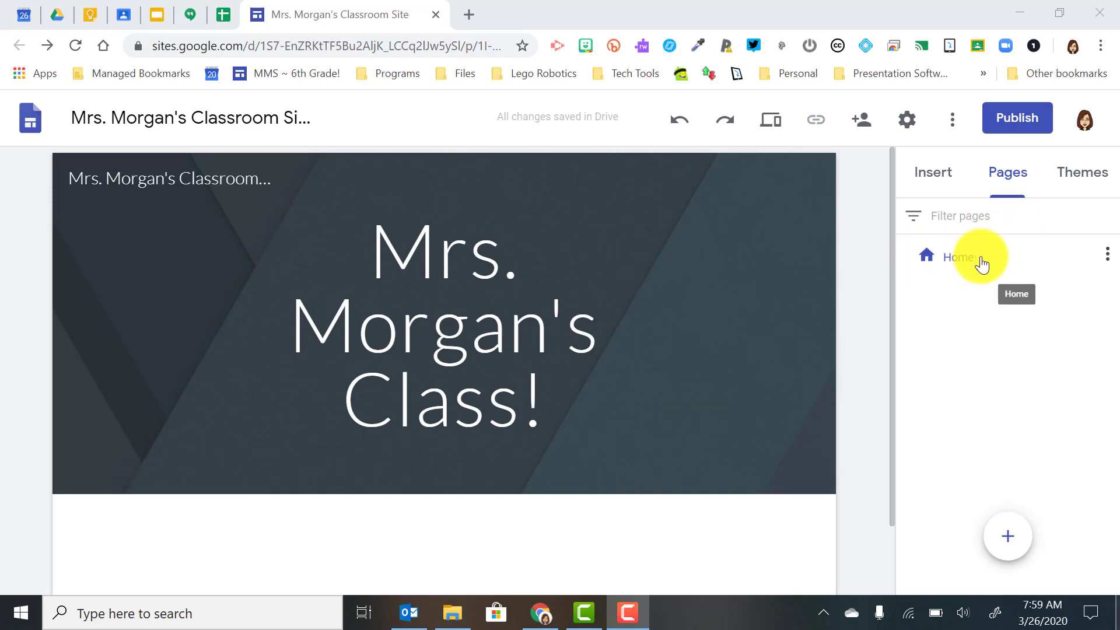
Step: Examine the Home page's properties, including the advanced custom path option, and close them without changes
click(1108, 255)
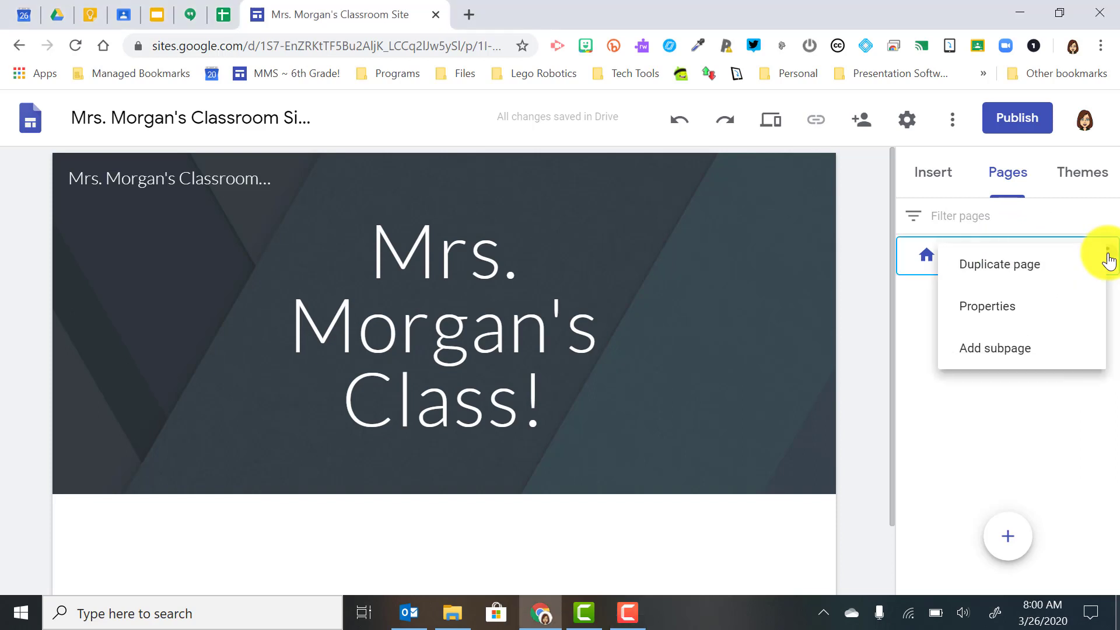
click(1043, 309)
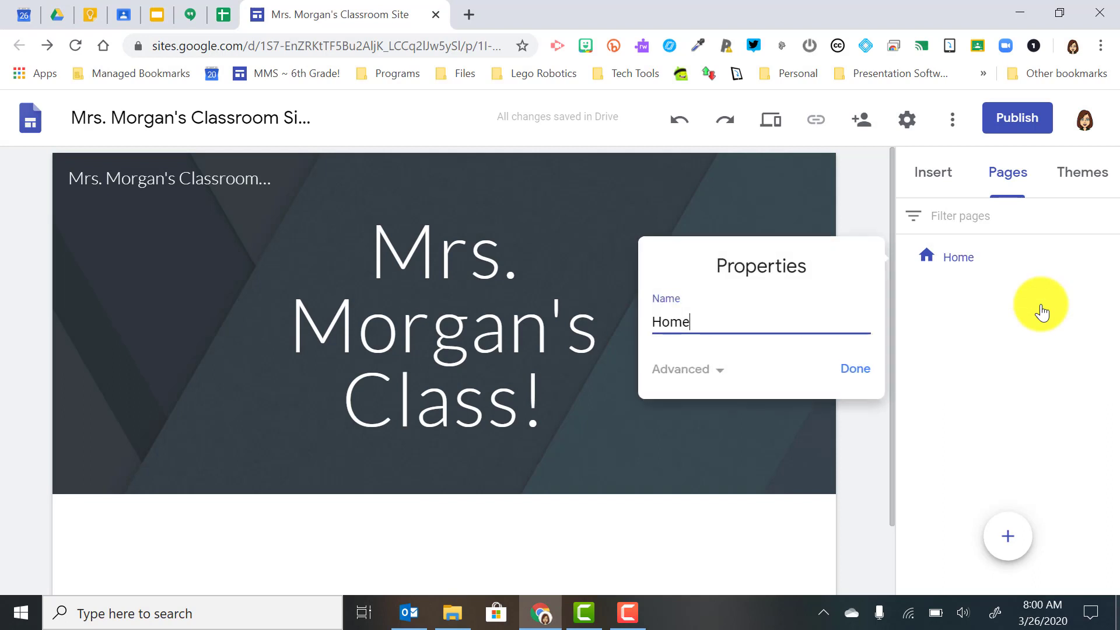
click(706, 372)
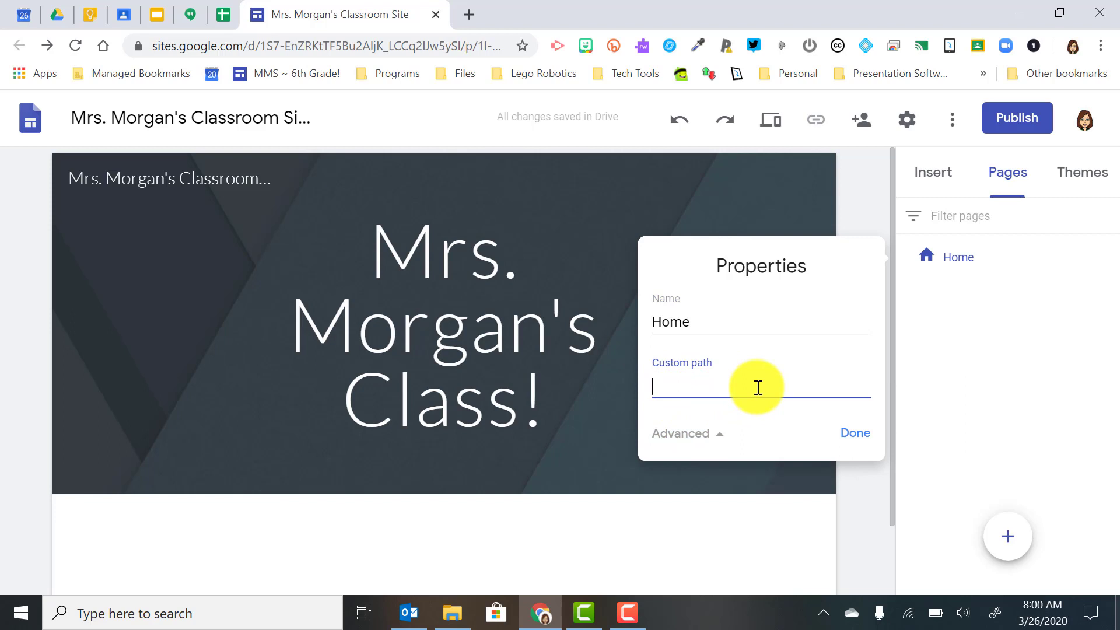
click(853, 430)
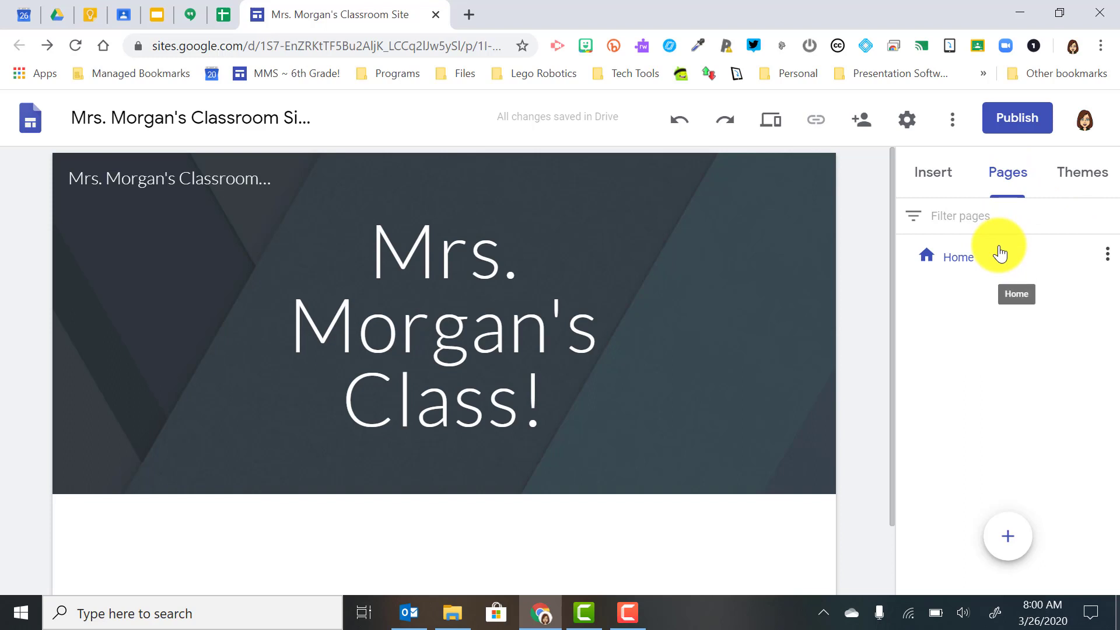
Step: Add a new page named "About Me" to the site
mouse_move(1005, 539)
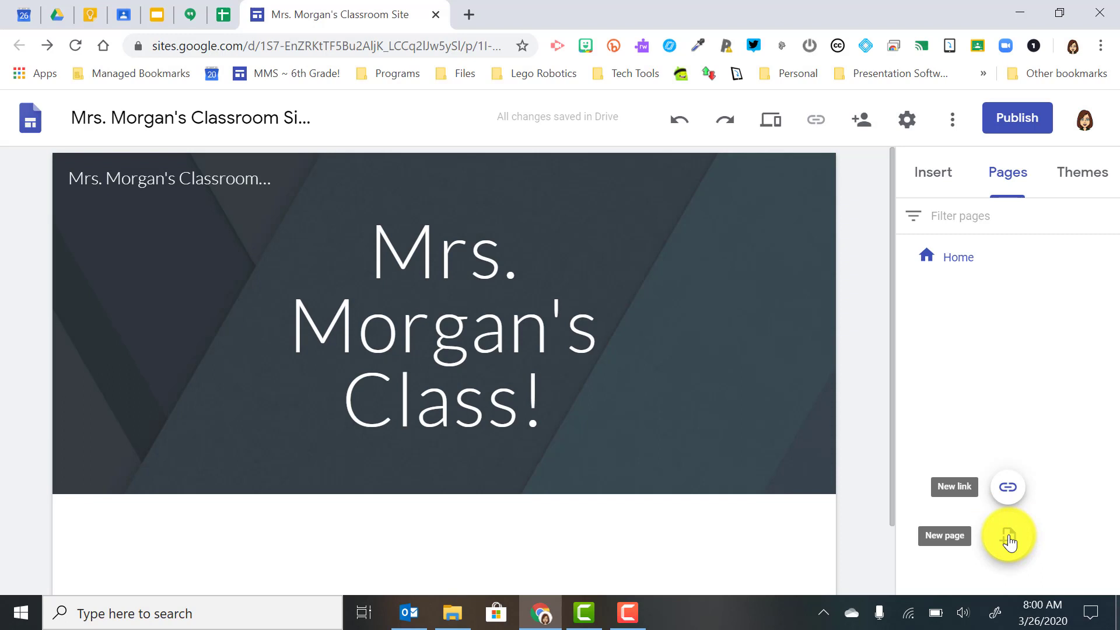
click(1011, 543)
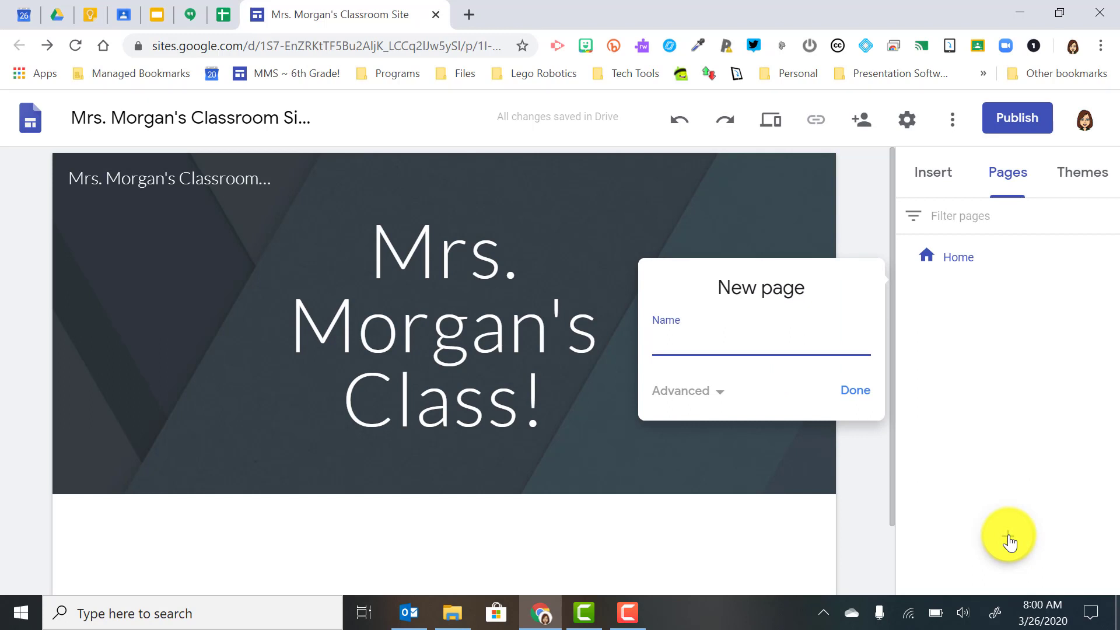
text(About Me)
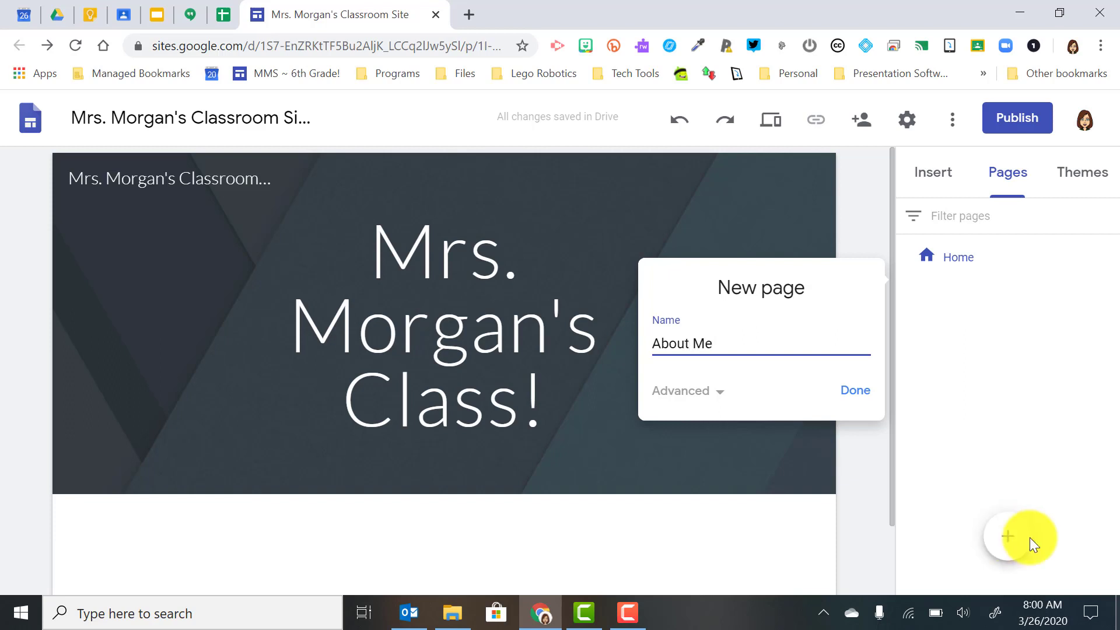
click(843, 394)
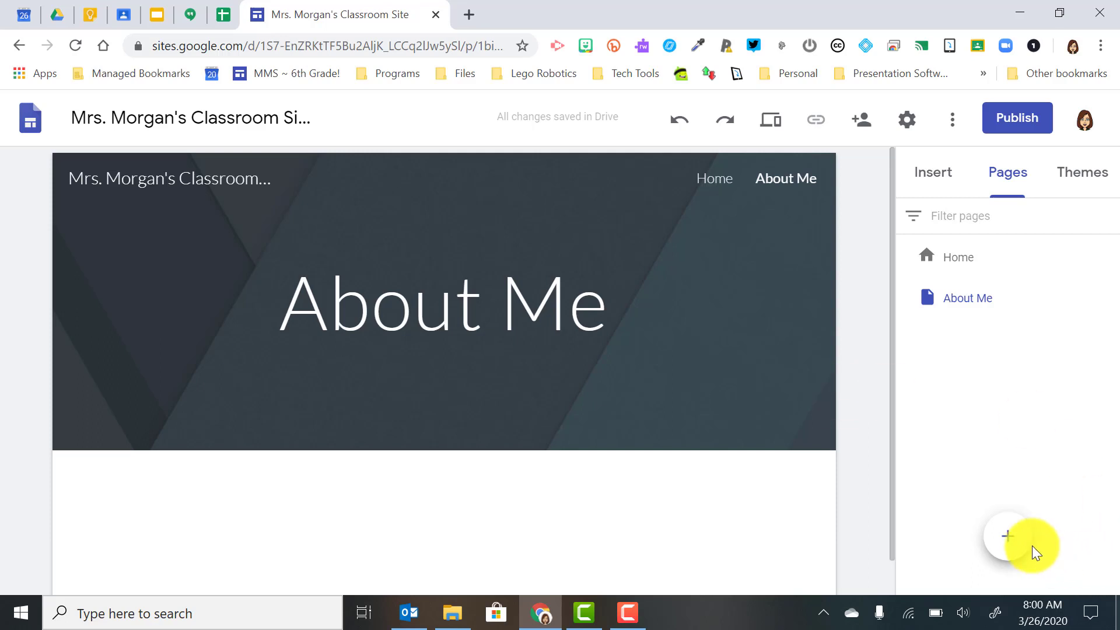
Step: Add another new page named "Class Info." to the site
click(1002, 532)
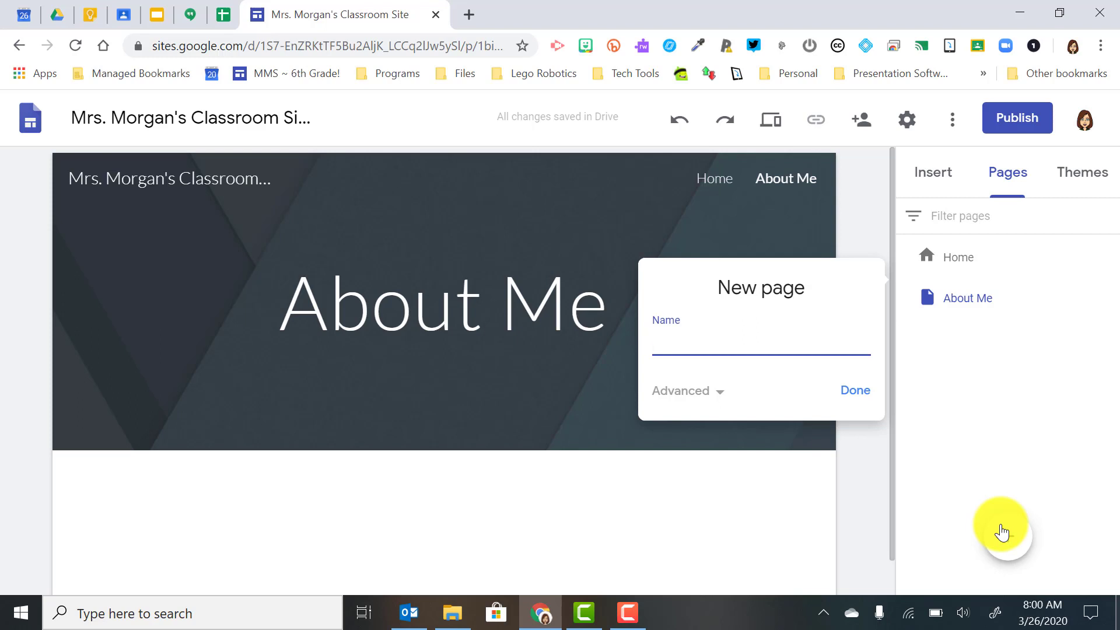
text(Class Inforamtio)
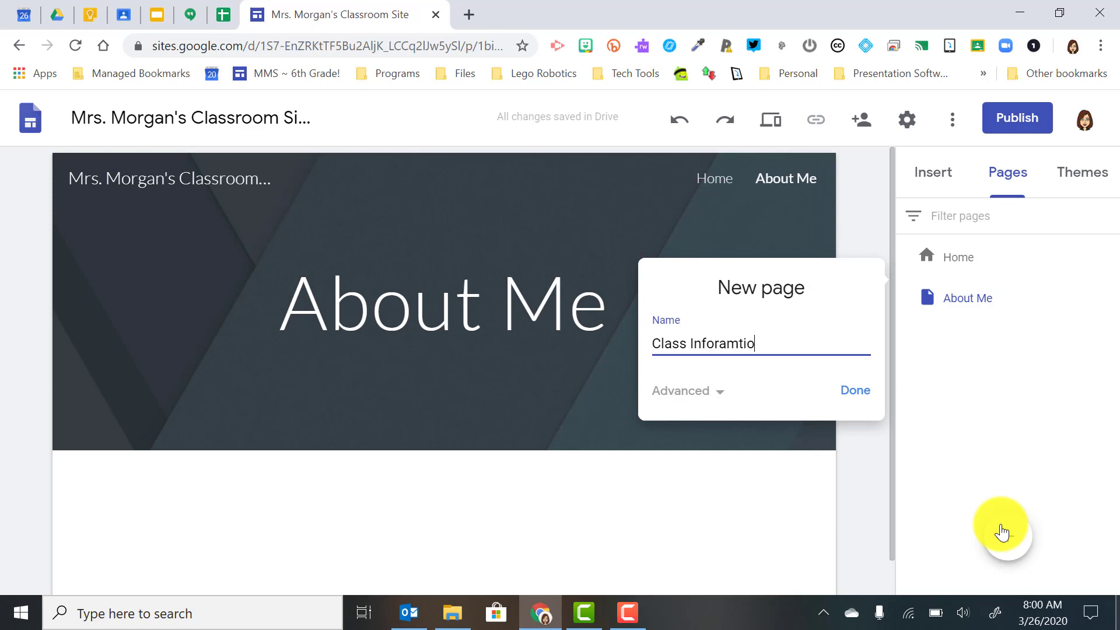
key(BackSpace)
key(BackSpace)
key(BackSpace)
key(BackSpace)
key(BackSpace)
key(BackSpace)
text(.)
click(851, 391)
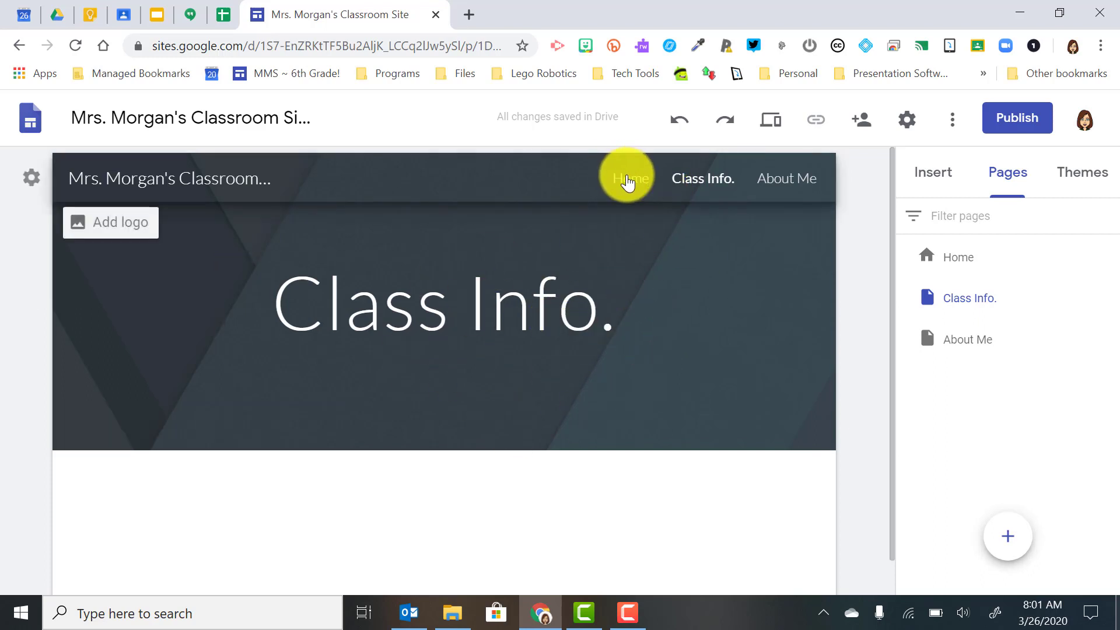
Step: View the Home, About Me and Class Info. pages in turn through the site's navigation
click(628, 181)
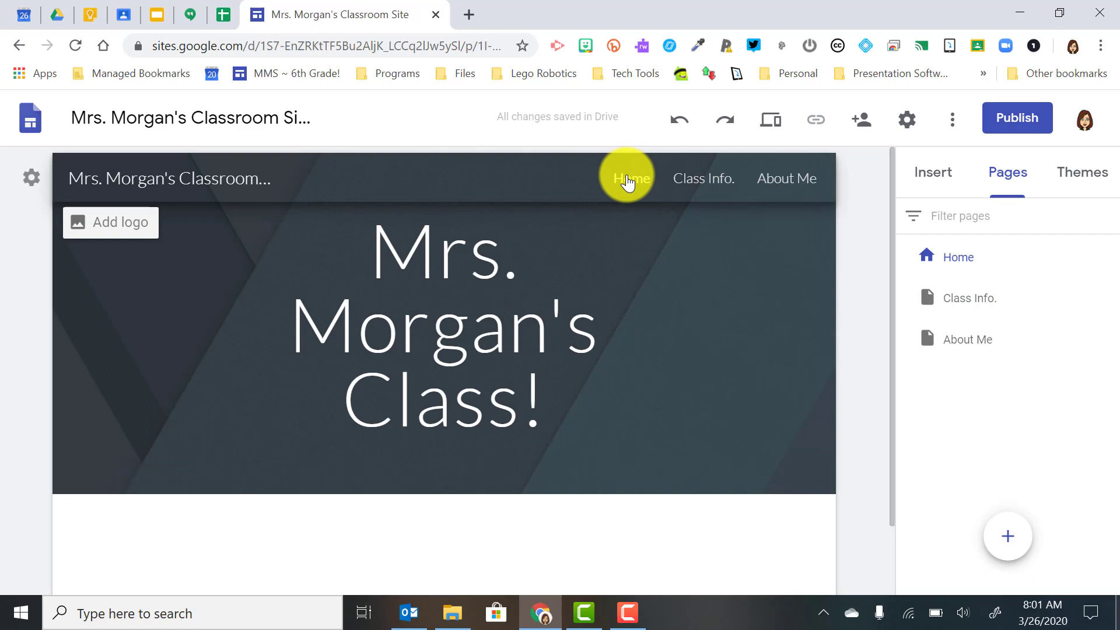
click(800, 179)
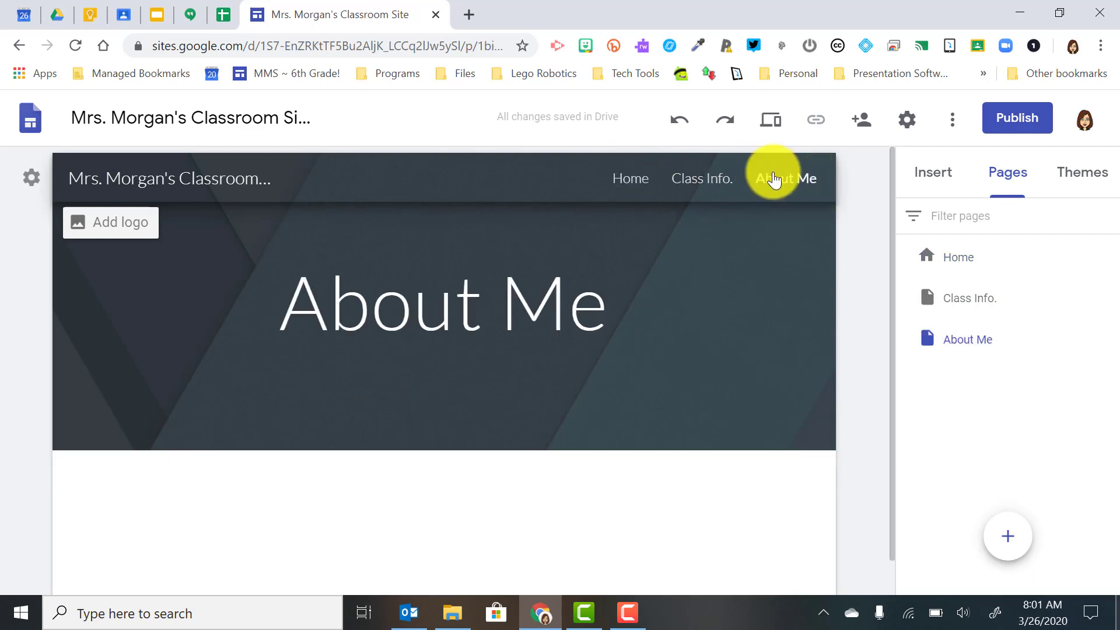
click(704, 180)
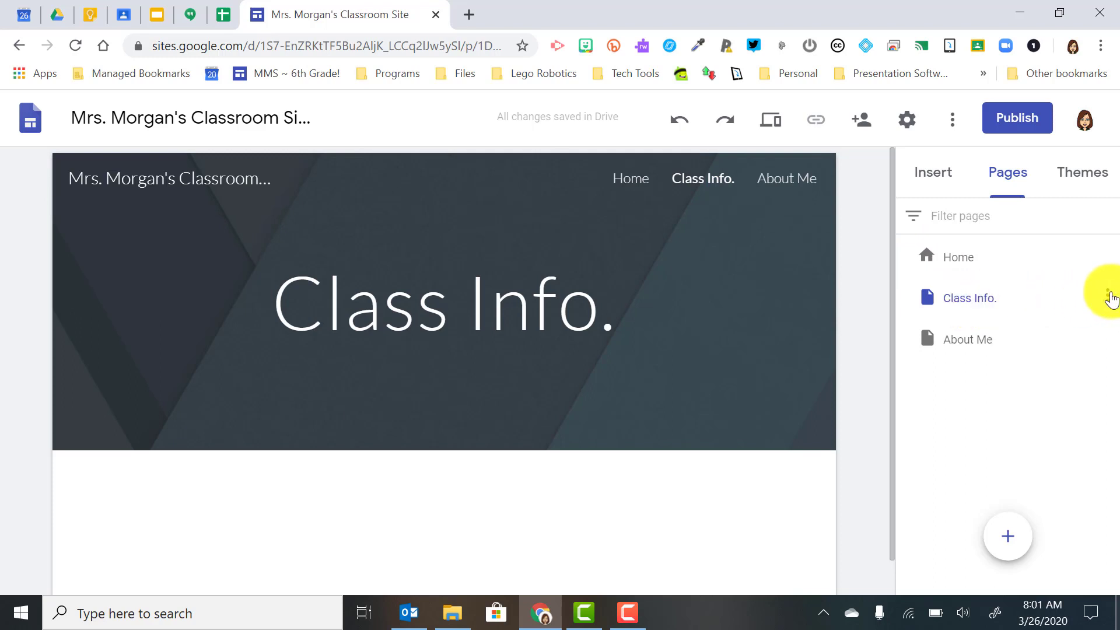
Step: Add a subpage named "8th Grade" under the Class Info. page
click(1110, 298)
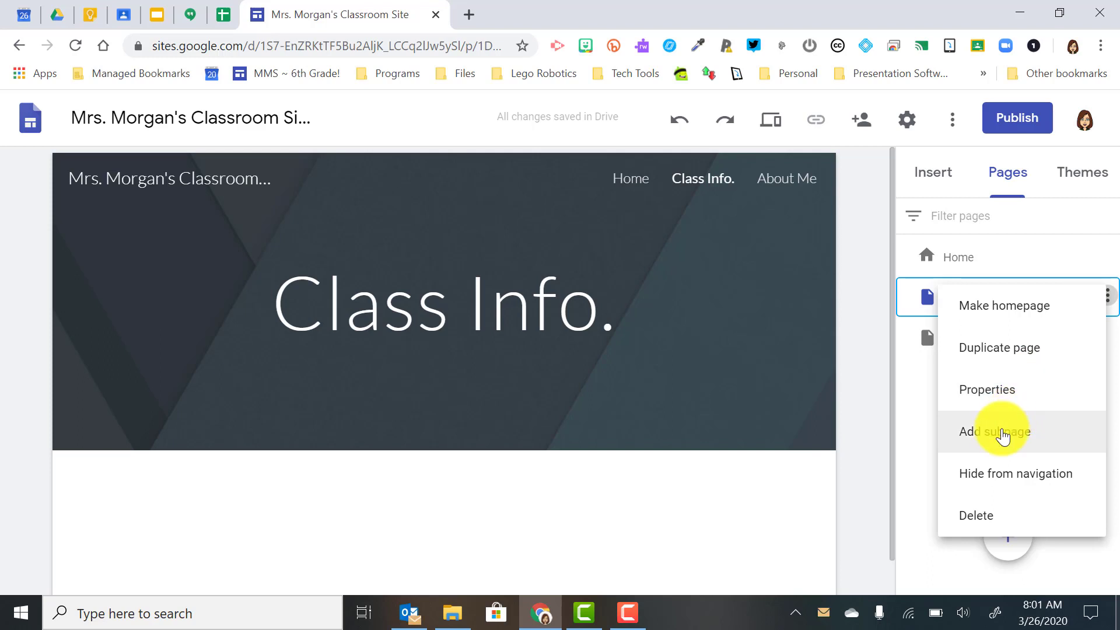
click(1003, 435)
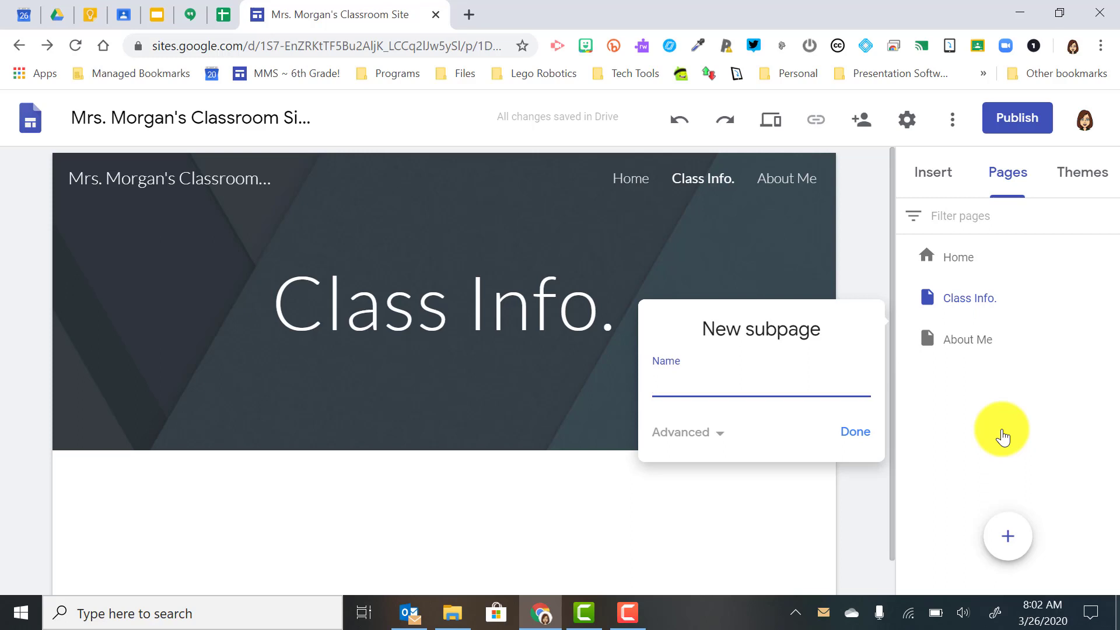
text(*)
key(BackSpace)
text(8th Grade)
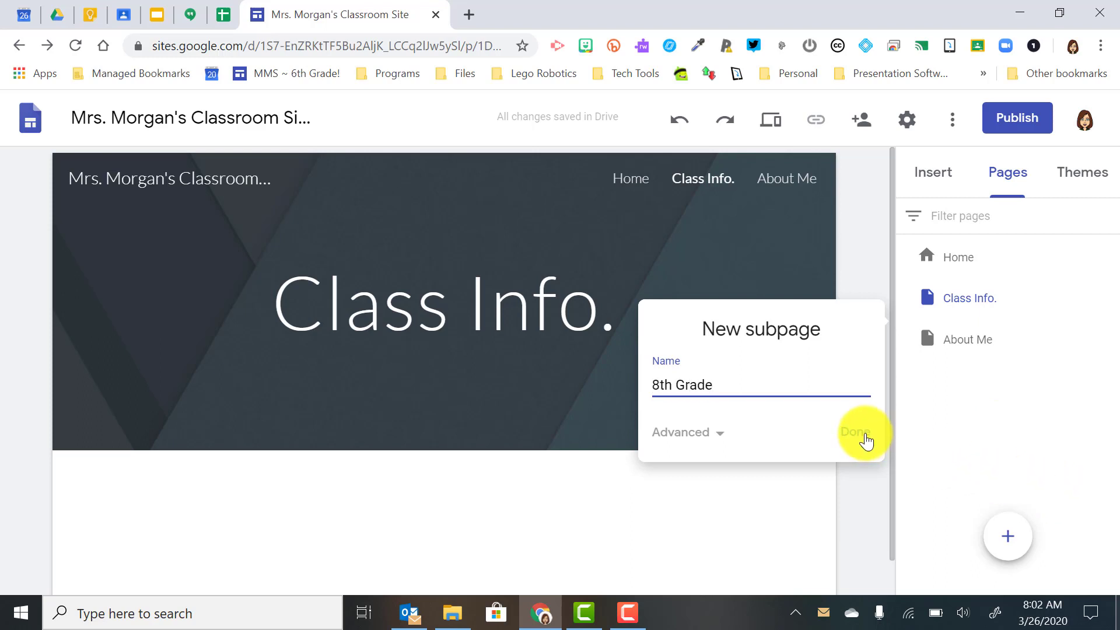
click(865, 437)
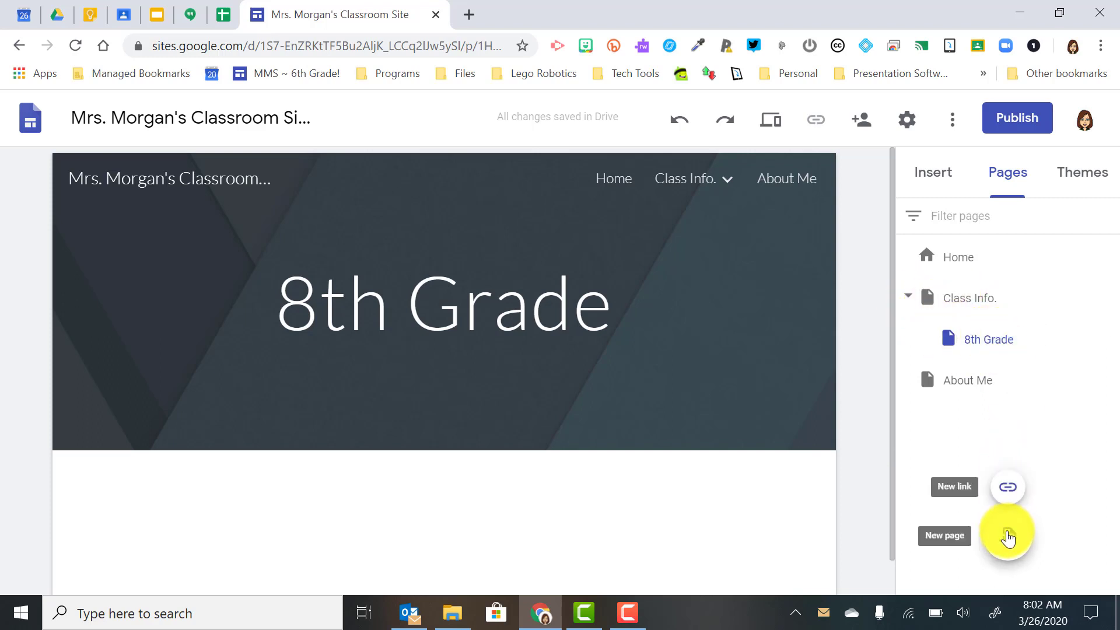
Step: Add a new top-level page named "7th Grade" to the site
click(1009, 536)
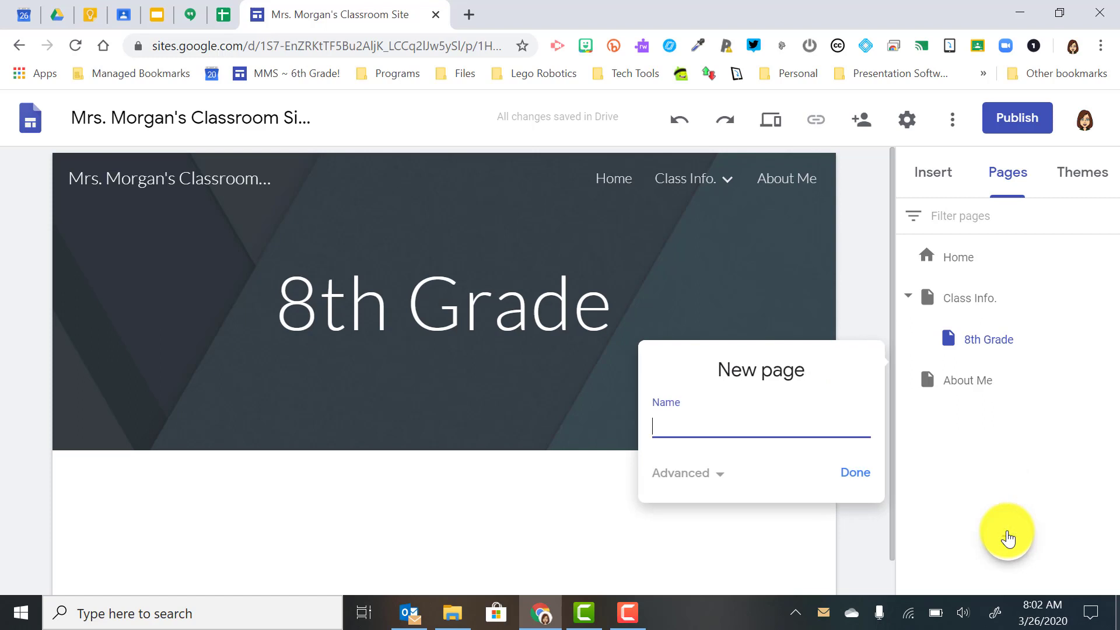
text(7th Grade)
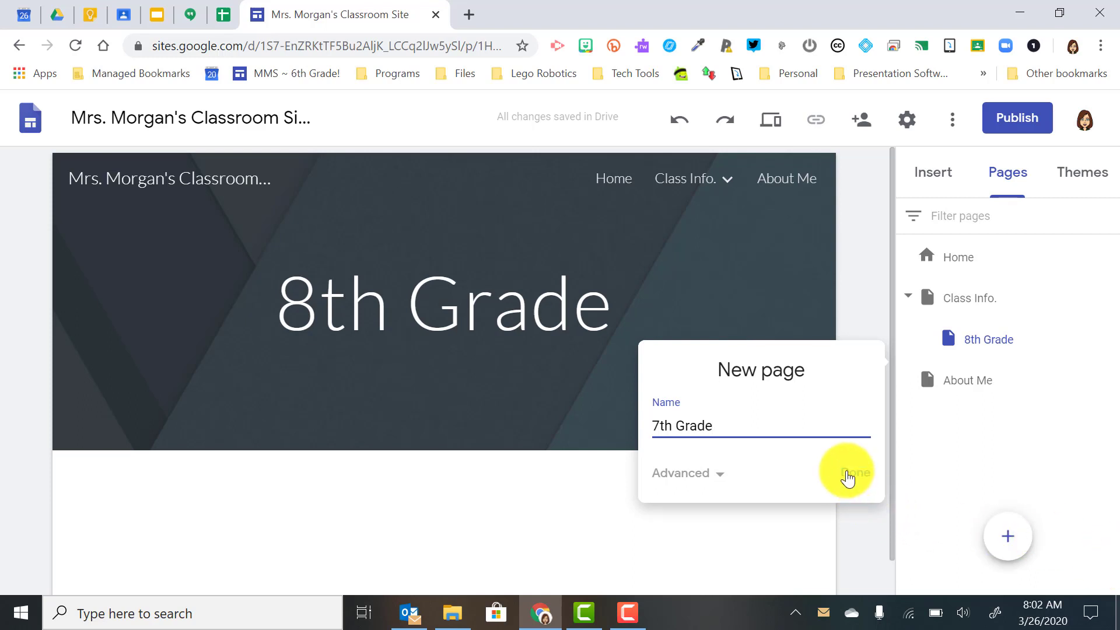
click(848, 479)
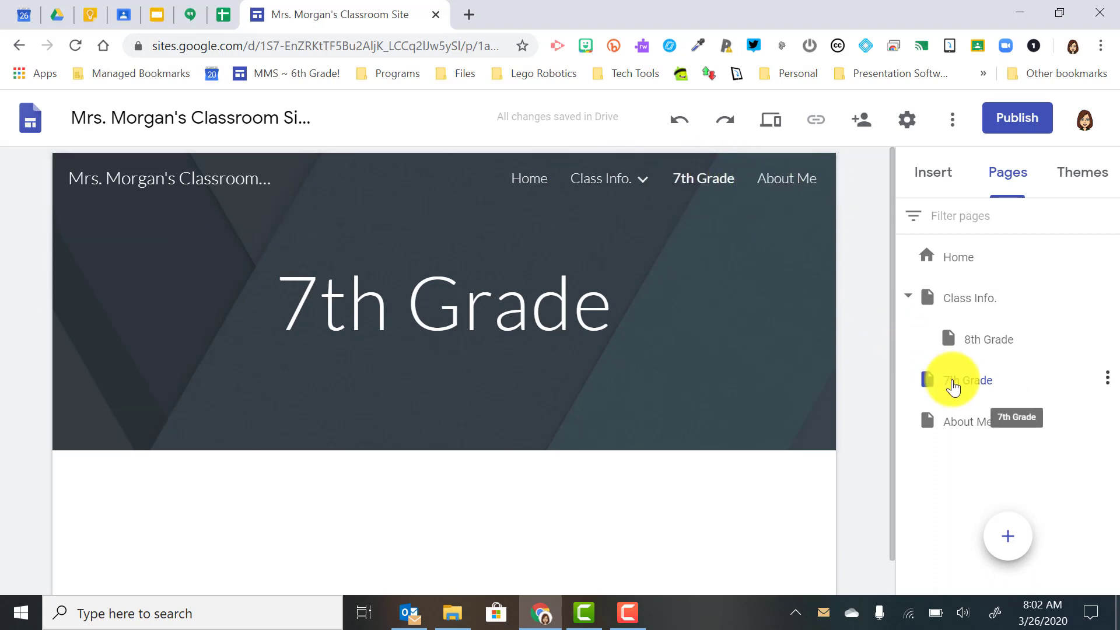
Step: Nest the 7th Grade page under Class Info. above 8th Grade, and open the 8th Grade subpage from the site's navigation
drag(953, 386, 975, 314)
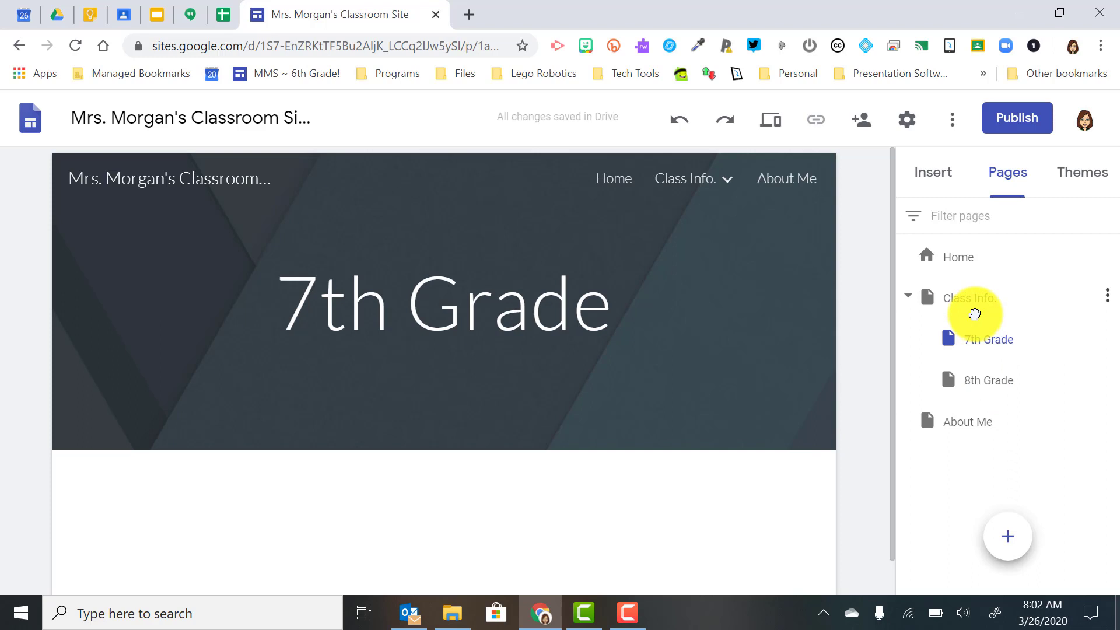
mouse_move(975, 314)
mouse_down()
mouse_move(970, 358)
mouse_move(972, 295)
mouse_move(973, 365)
mouse_move(985, 354)
mouse_move(981, 321)
mouse_up()
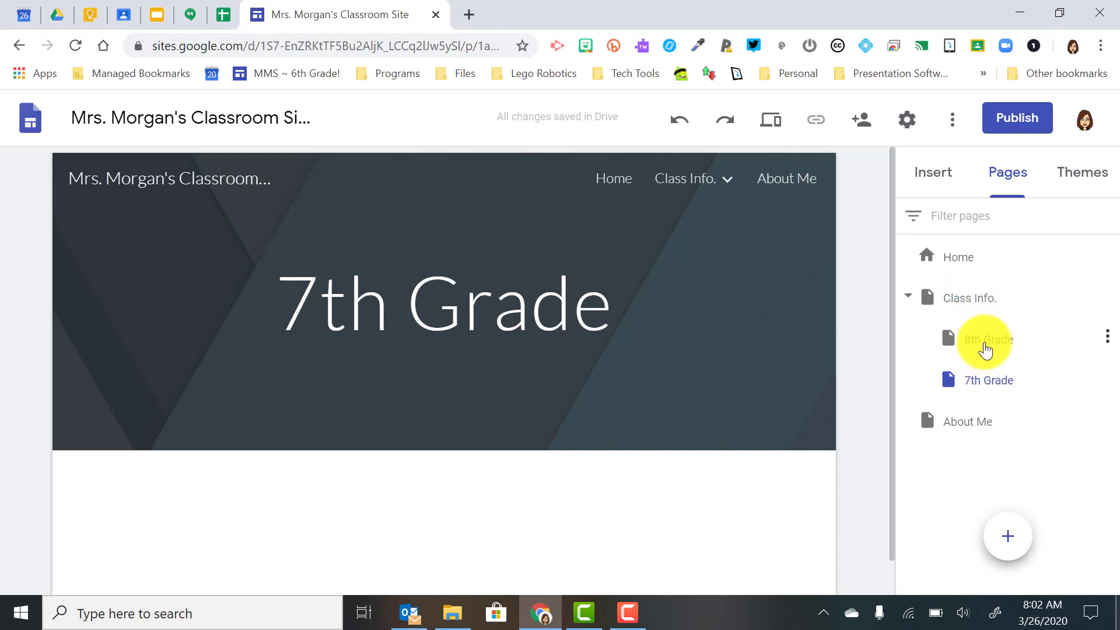
drag(978, 380, 976, 312)
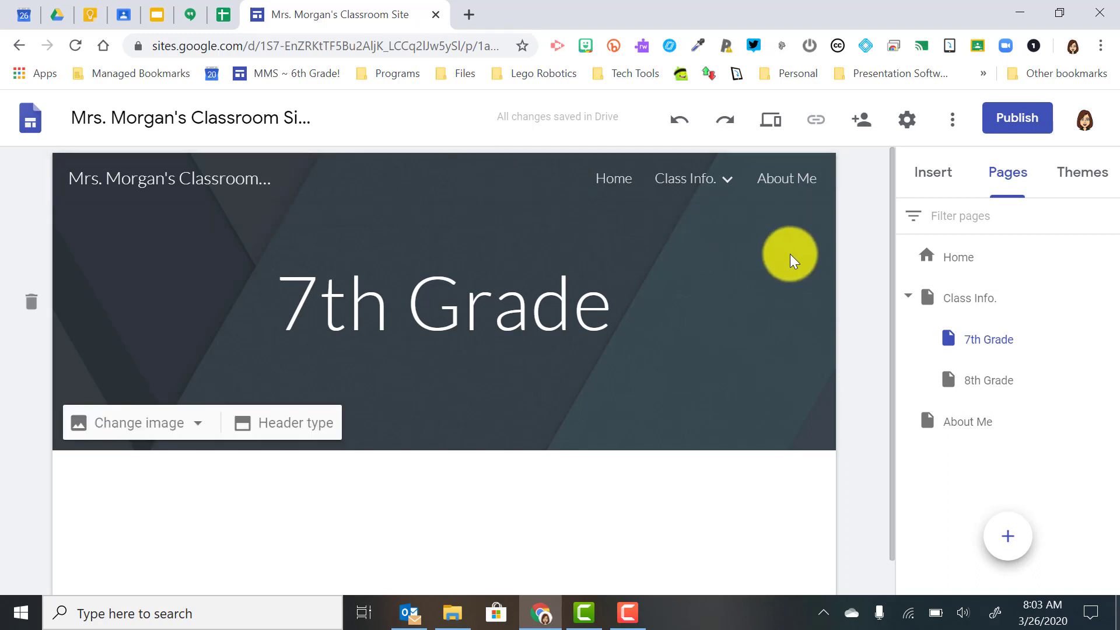
mouse_move(730, 183)
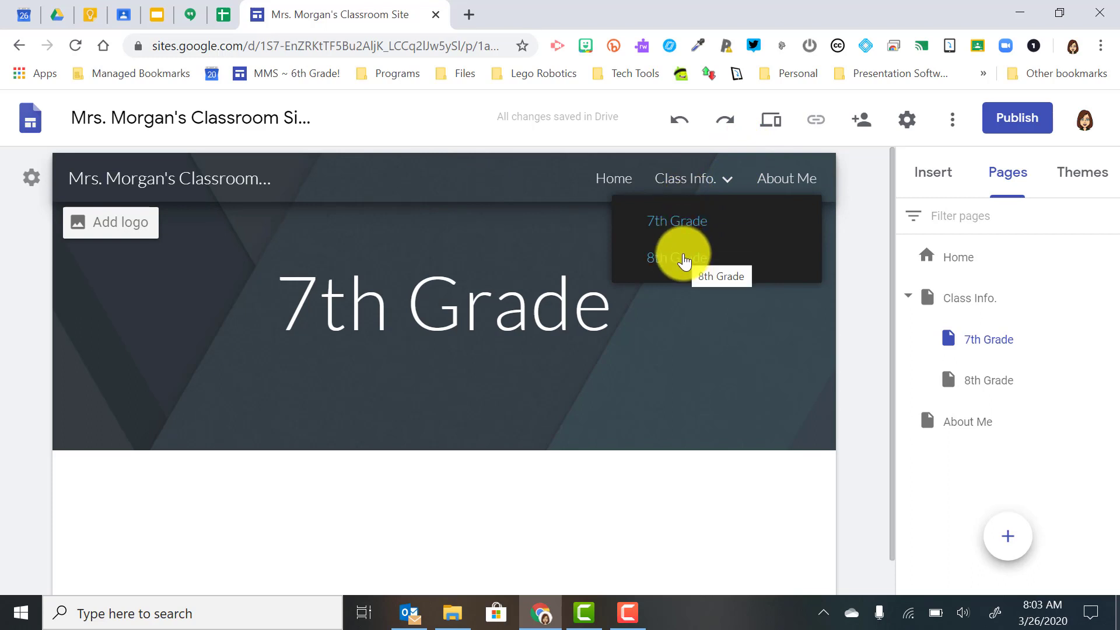
click(684, 261)
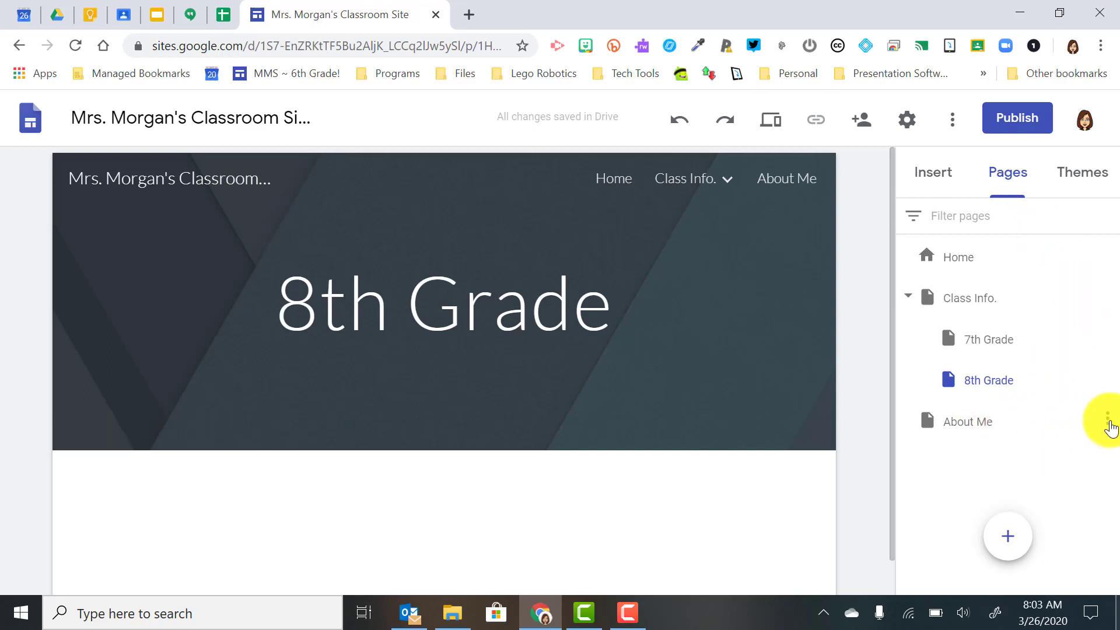
Step: Hide the About Me page from the site navigation and show it there again
click(1108, 421)
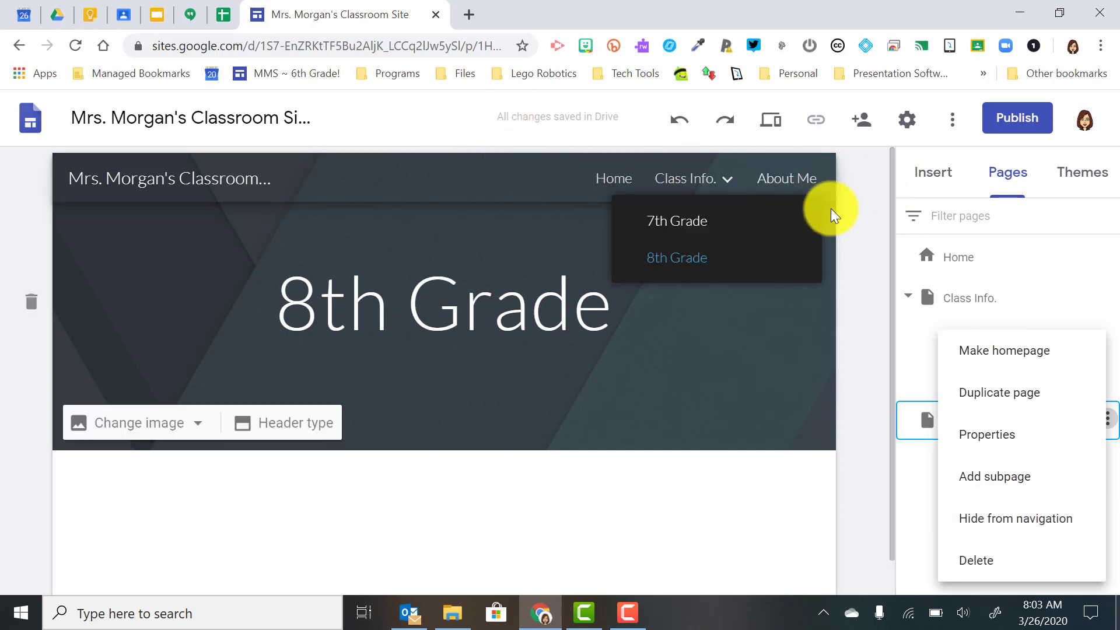
click(1000, 523)
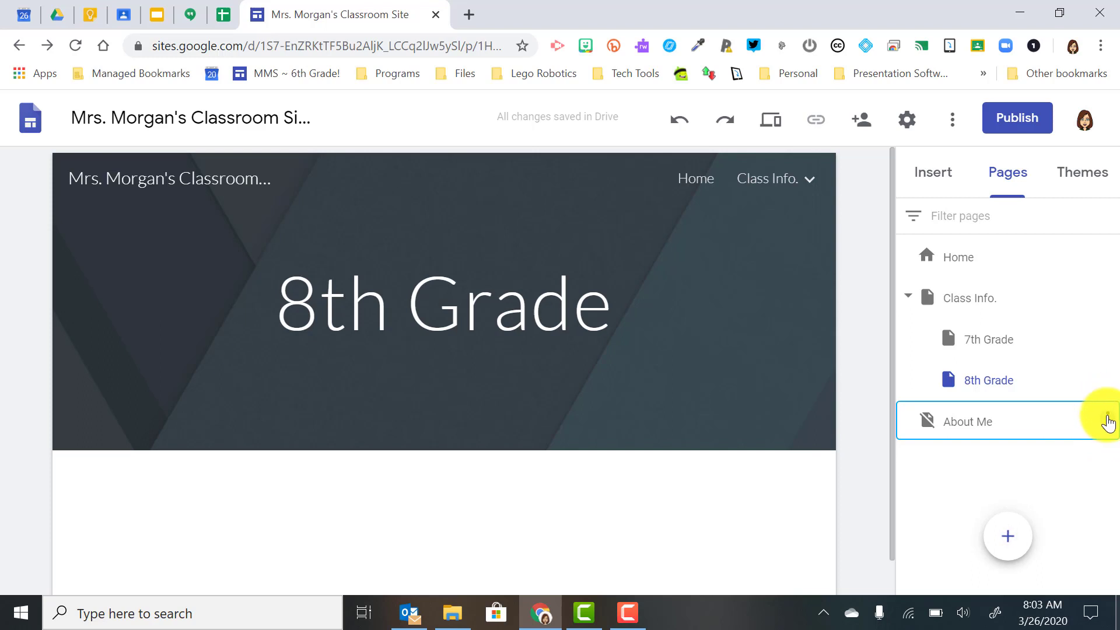
click(1108, 419)
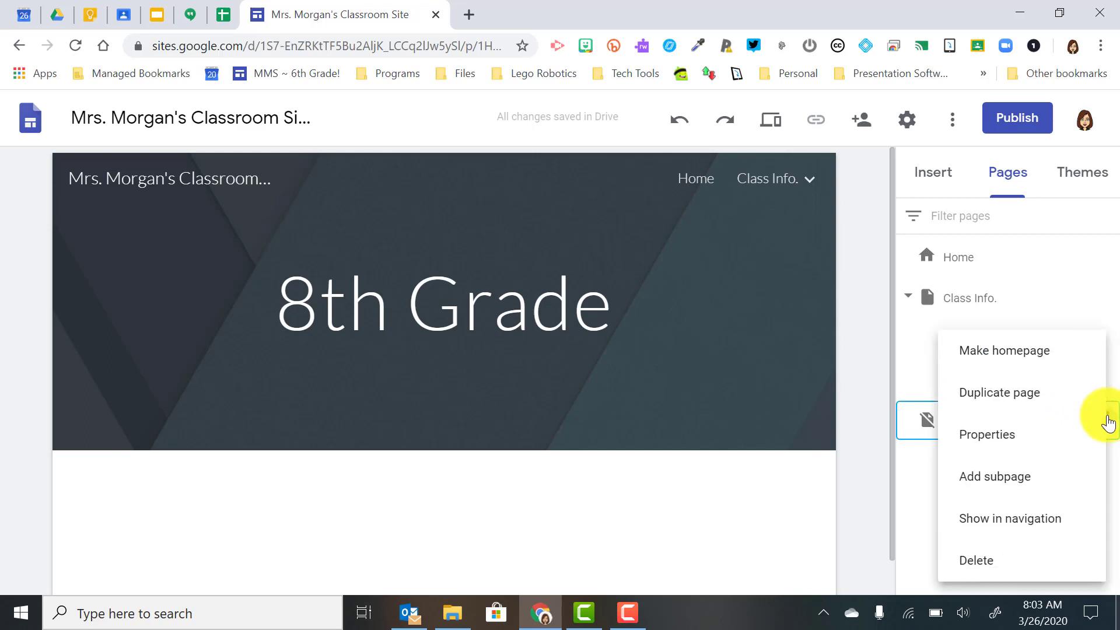
click(1015, 521)
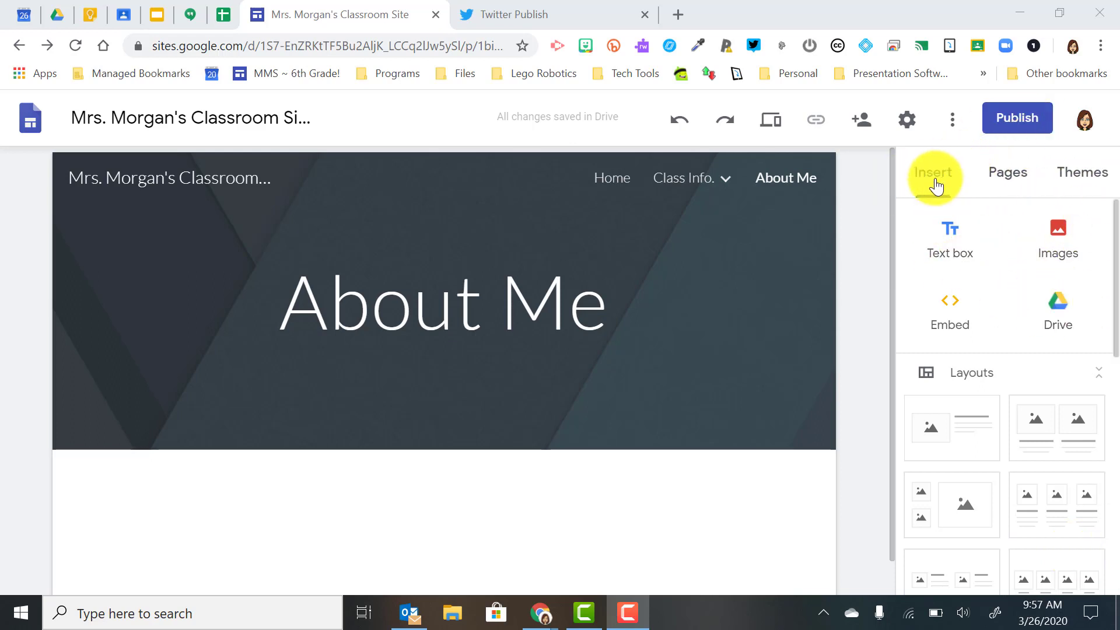
Step: Add a text box to the About Me page with a bio giving the teacher's name, universities, 13 years teaching science, Digital Learning Coach role and hobbies
click(1014, 174)
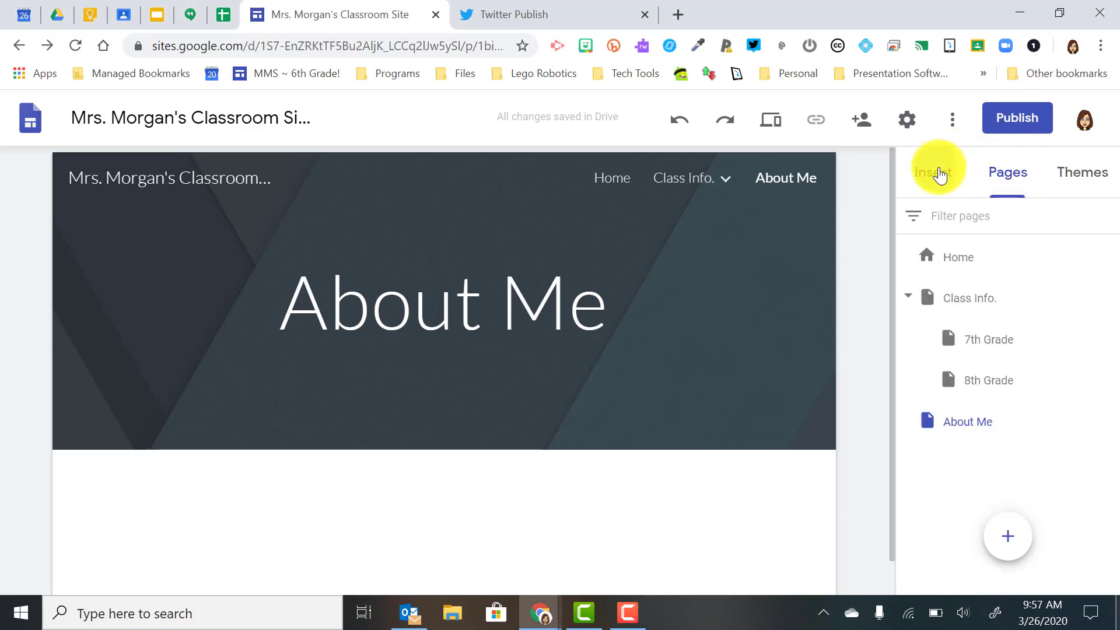
click(939, 174)
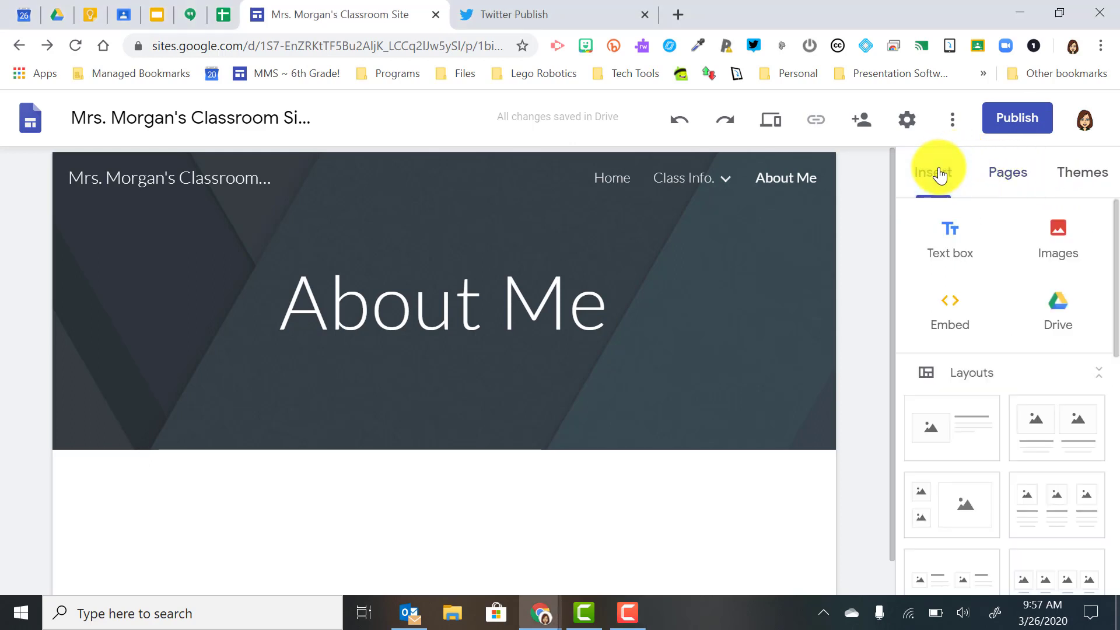
click(947, 242)
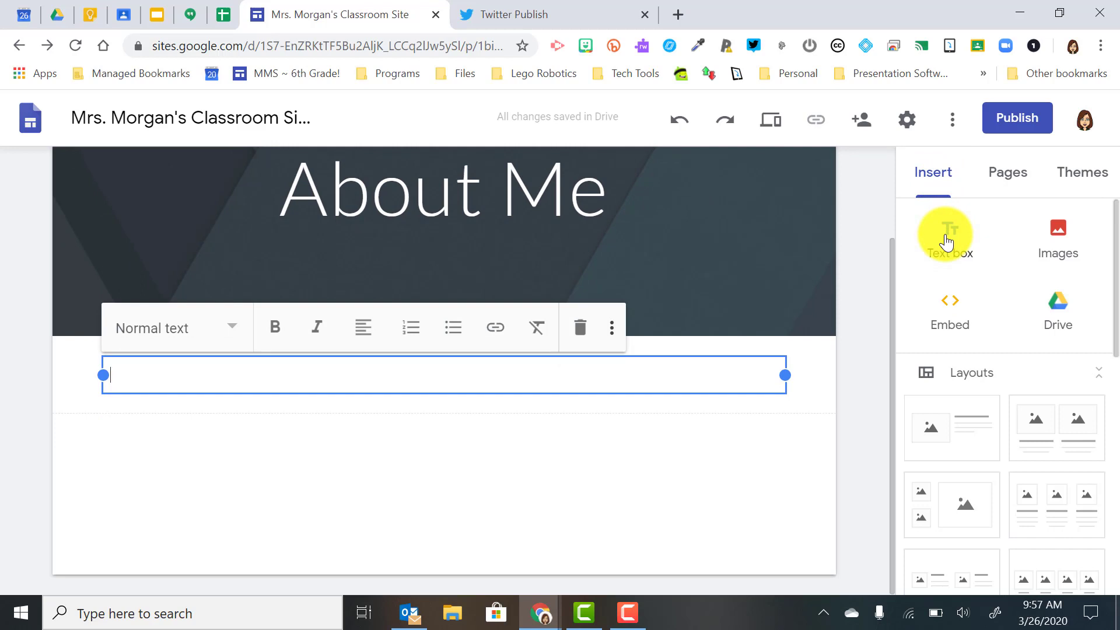
text(Hi!  My name is Mechelle Morgan.  I graduated from Murray State University and Michigan State University.  I was a science teacher for 13 years. Now I am the Digital Learning Coach for the Murray Independent School District.  I love to read, garden, and travel!)
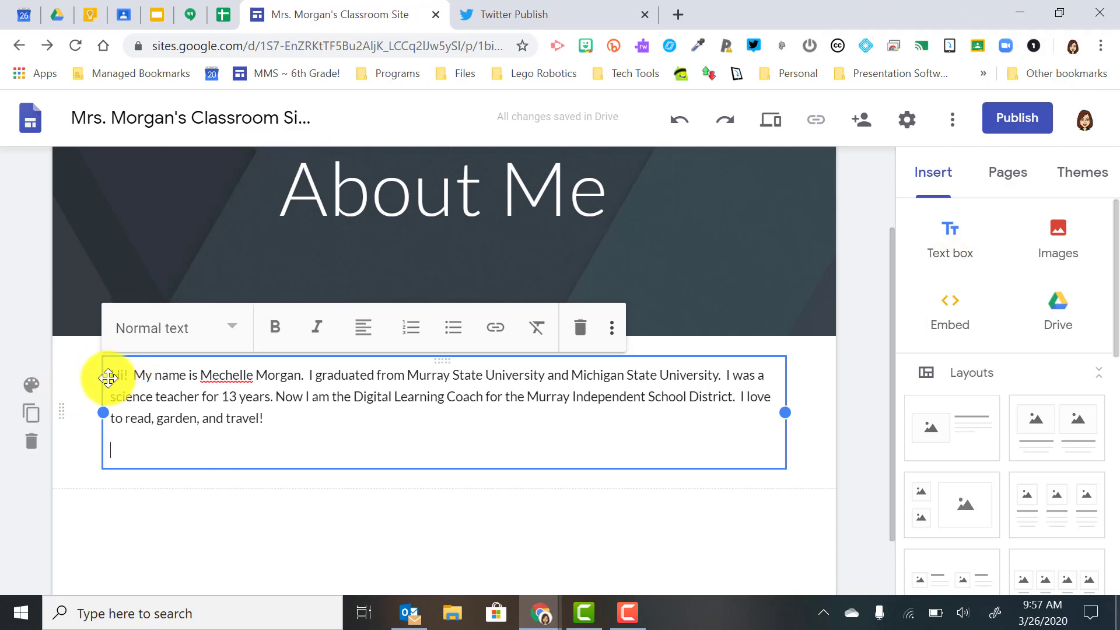
Step: Try the Title, Heading and Subheading text styles on the whole bio paragraph
drag(111, 374, 269, 420)
click(233, 327)
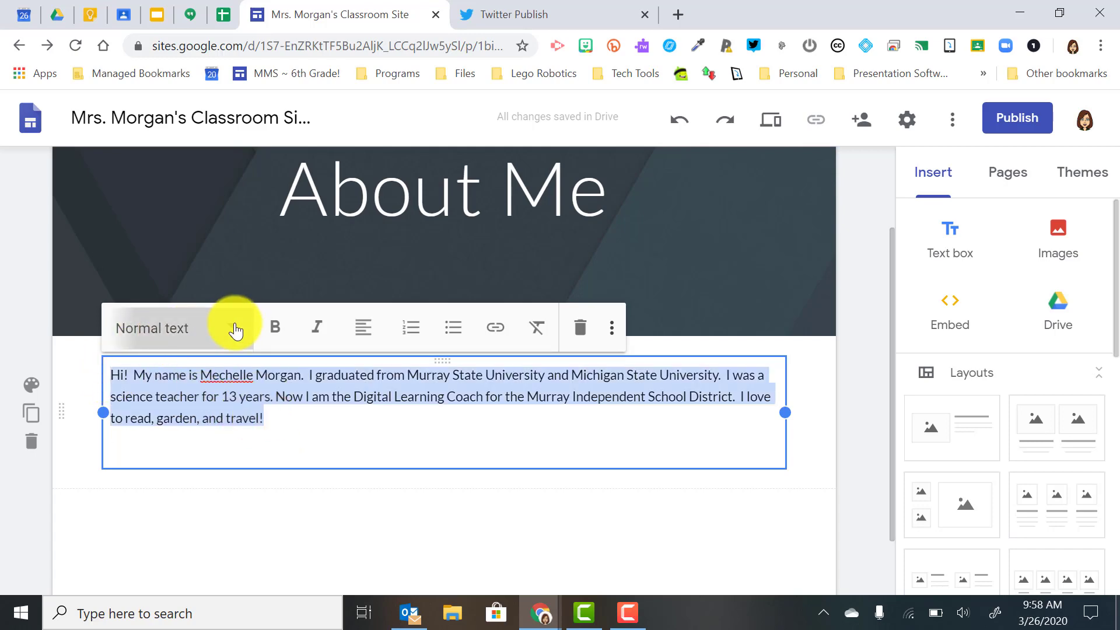
click(196, 386)
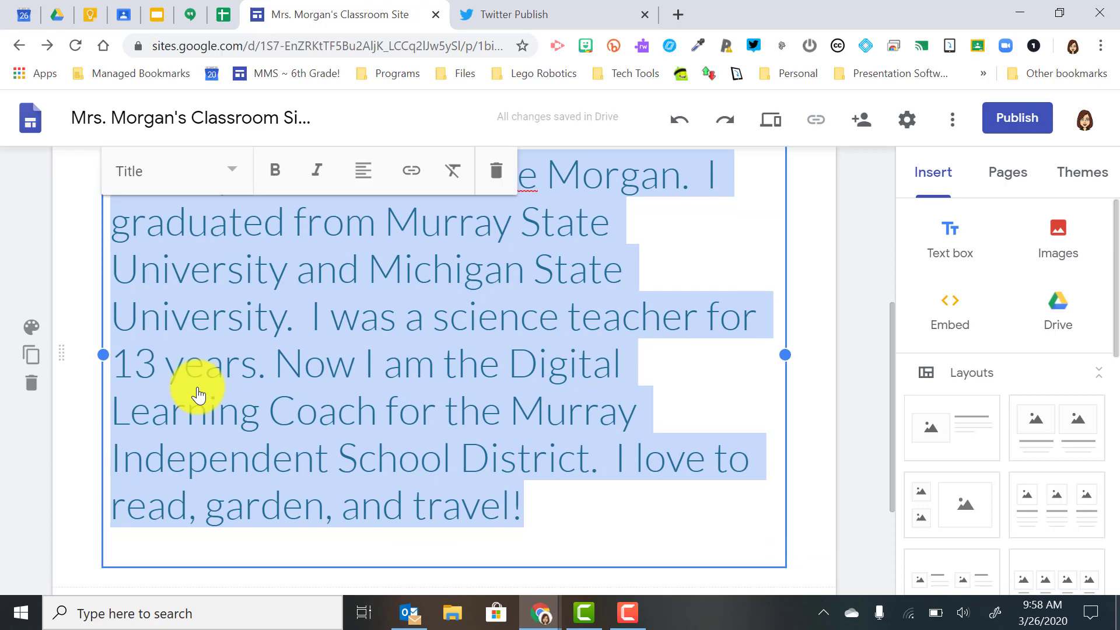
click(228, 173)
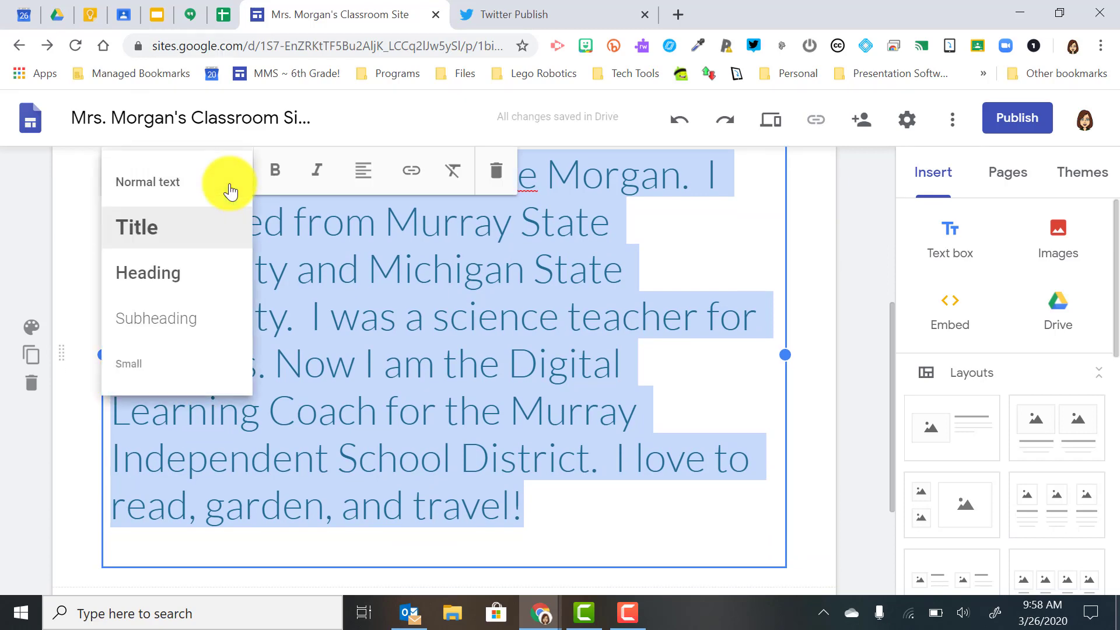
click(197, 274)
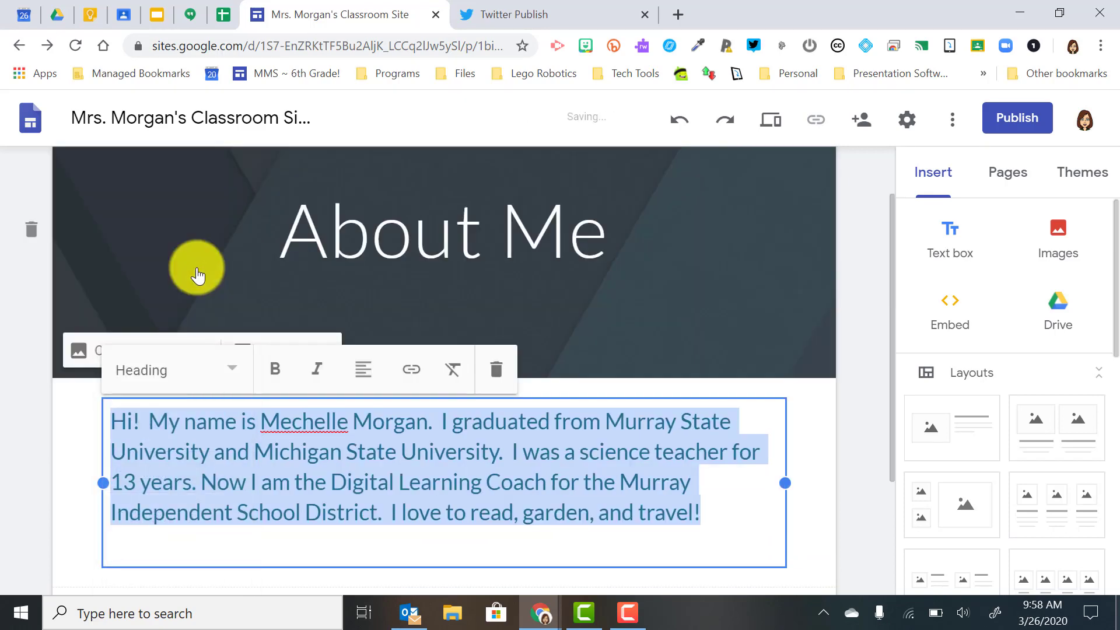
click(230, 370)
click(193, 517)
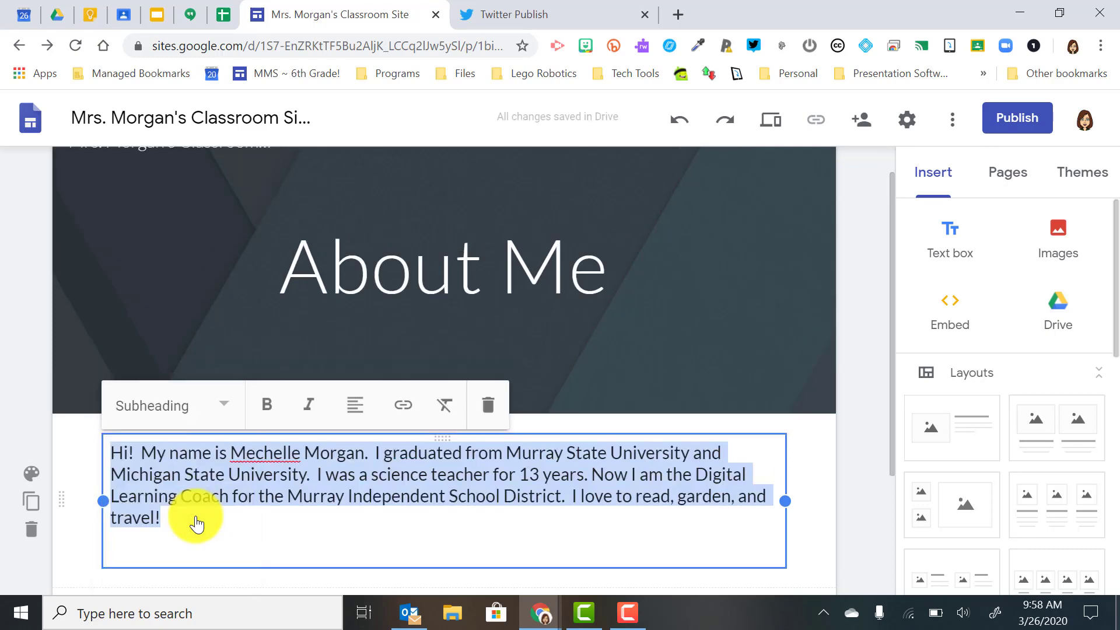
Step: Try the Small and Subheading styles on the bio paragraph, and return it to Normal text
click(220, 408)
scroll(155, 577, down, 2)
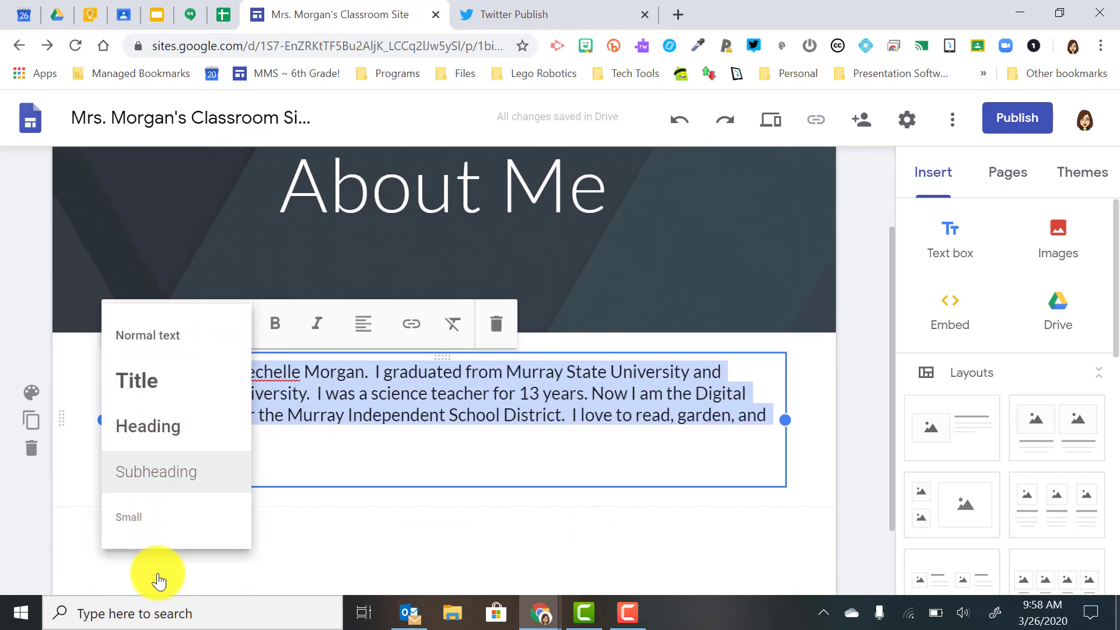
click(142, 523)
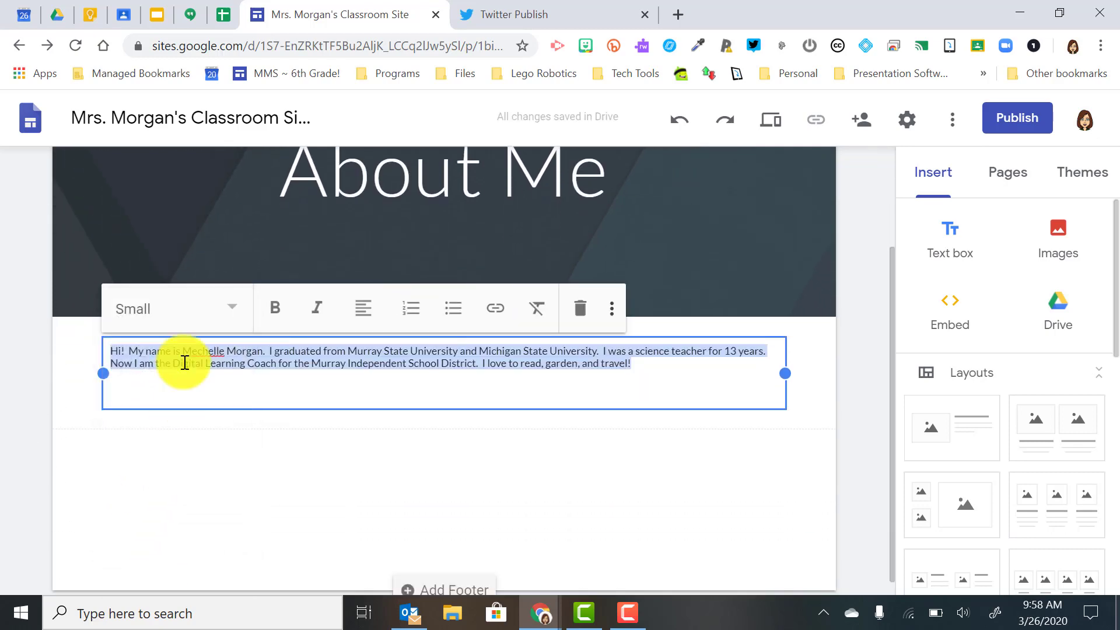
click(232, 318)
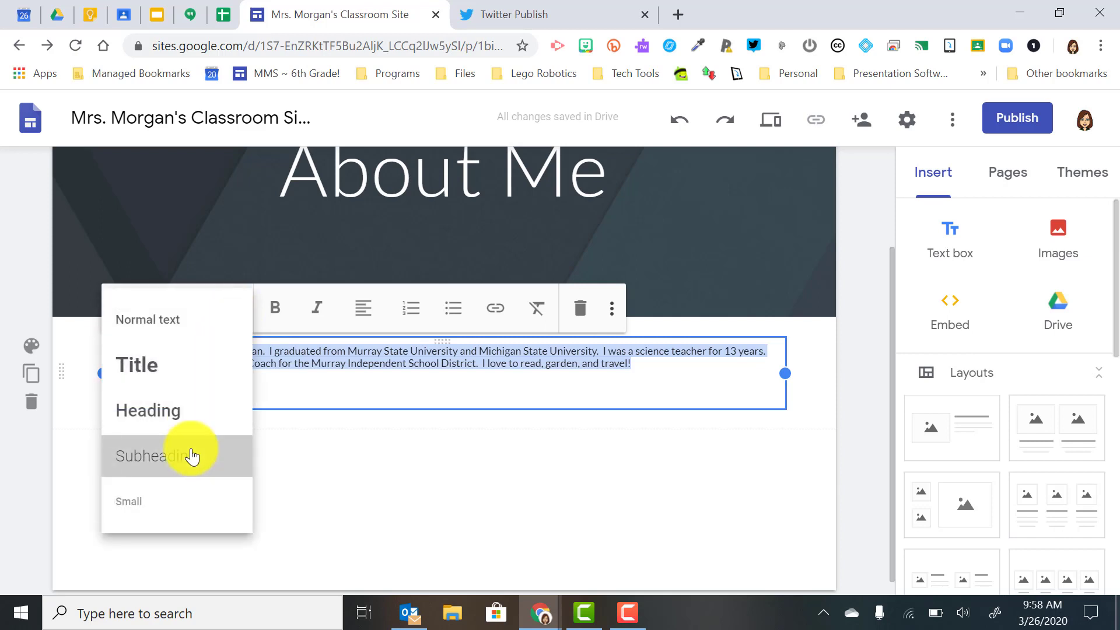
click(187, 454)
click(224, 308)
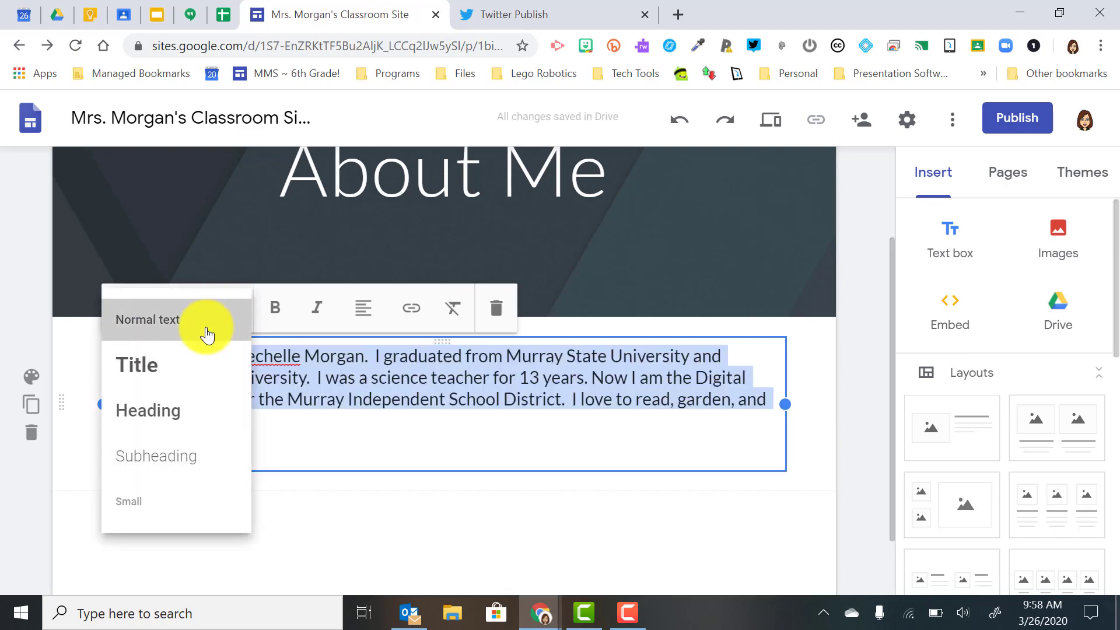
click(207, 333)
Step: Bold the bio paragraph, remove the bold again and deselect the text
click(273, 314)
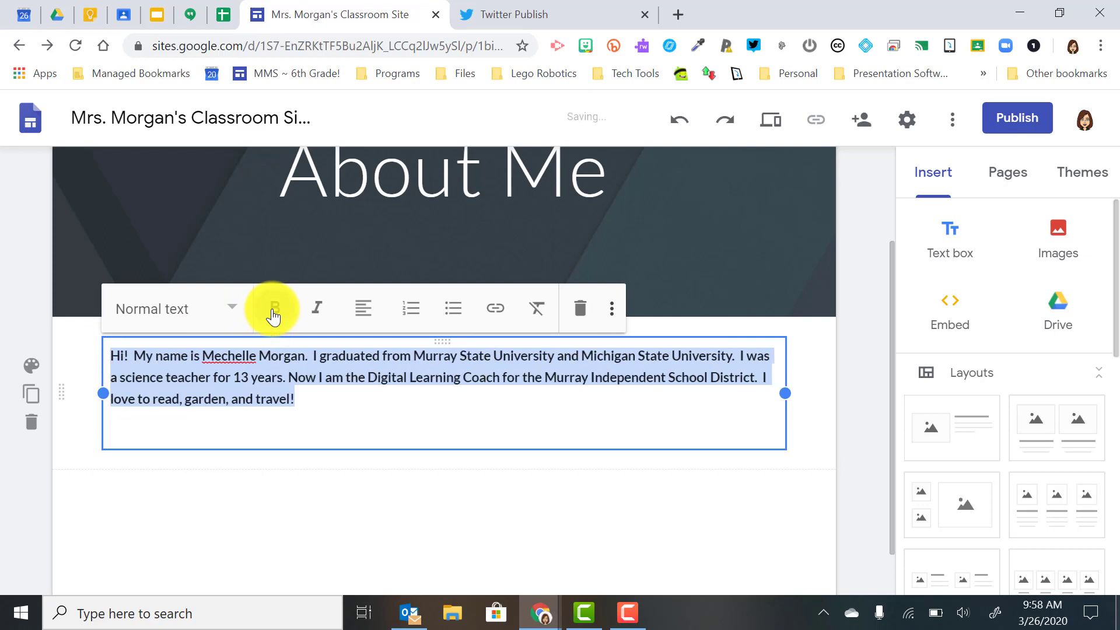
click(273, 315)
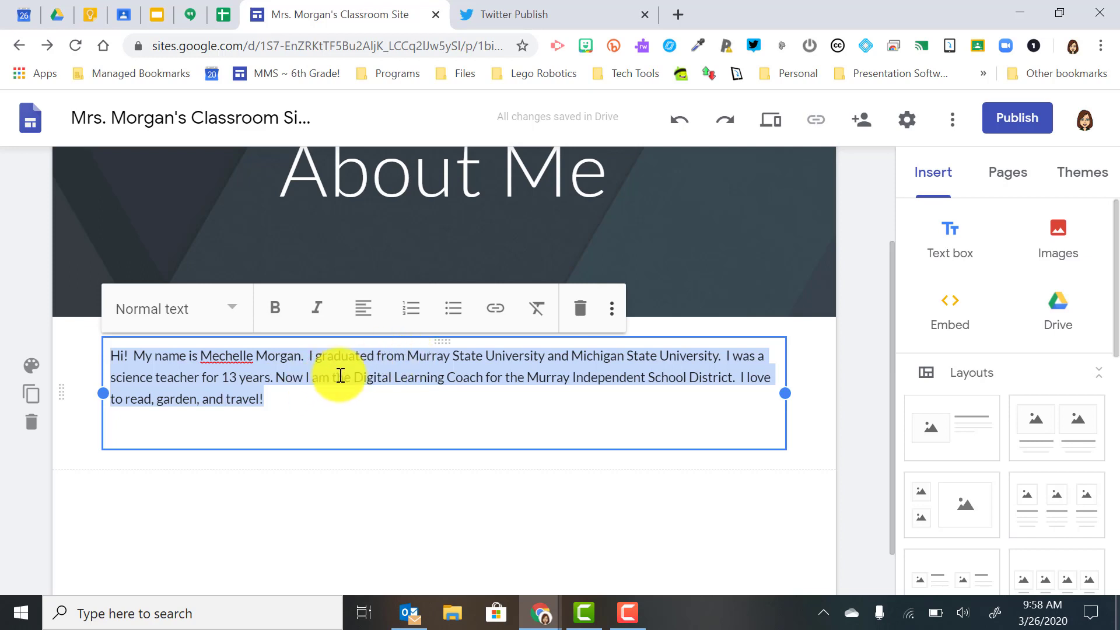
click(391, 378)
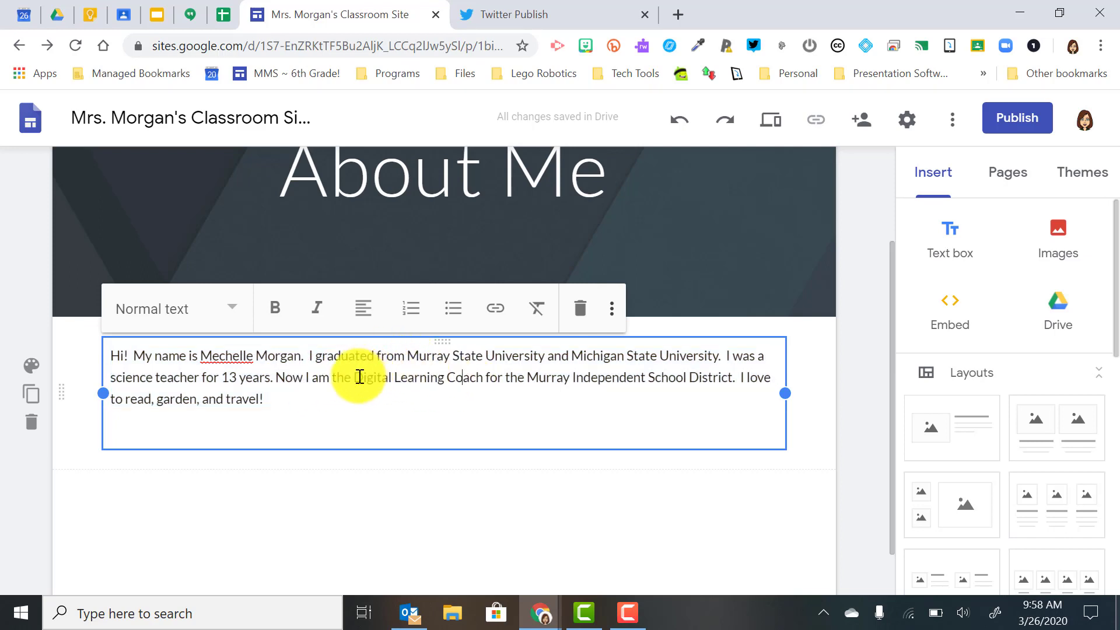
Step: Bold "Digital Learning Coach" and italicize "Murray Independent School District" in the bio paragraph
drag(355, 378, 482, 380)
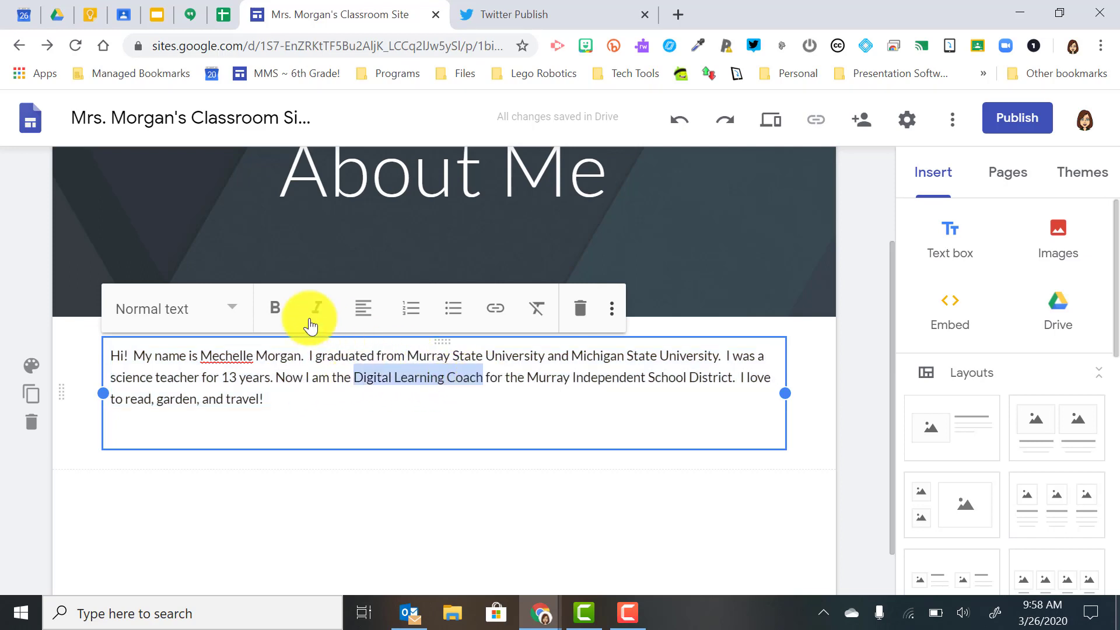
click(277, 309)
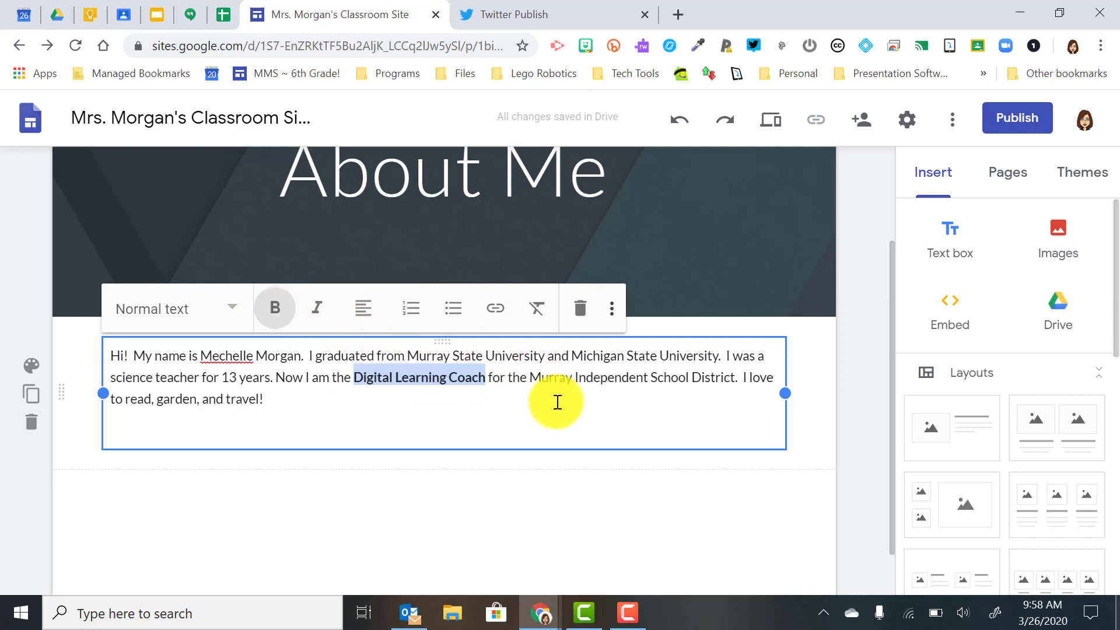
click(528, 378)
drag(640, 380, 734, 381)
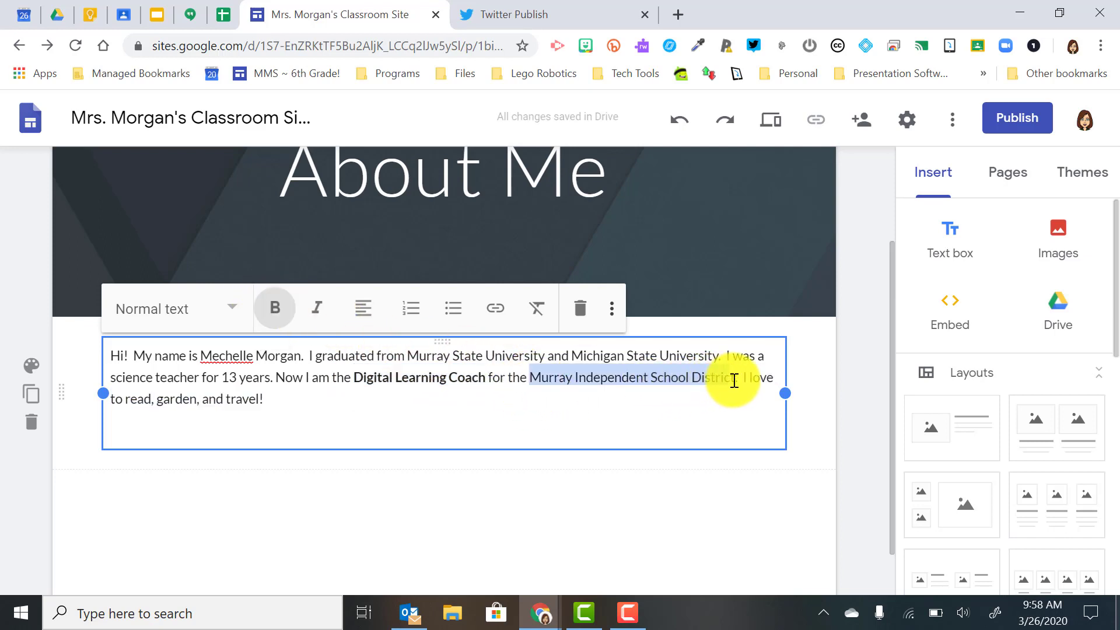
click(317, 307)
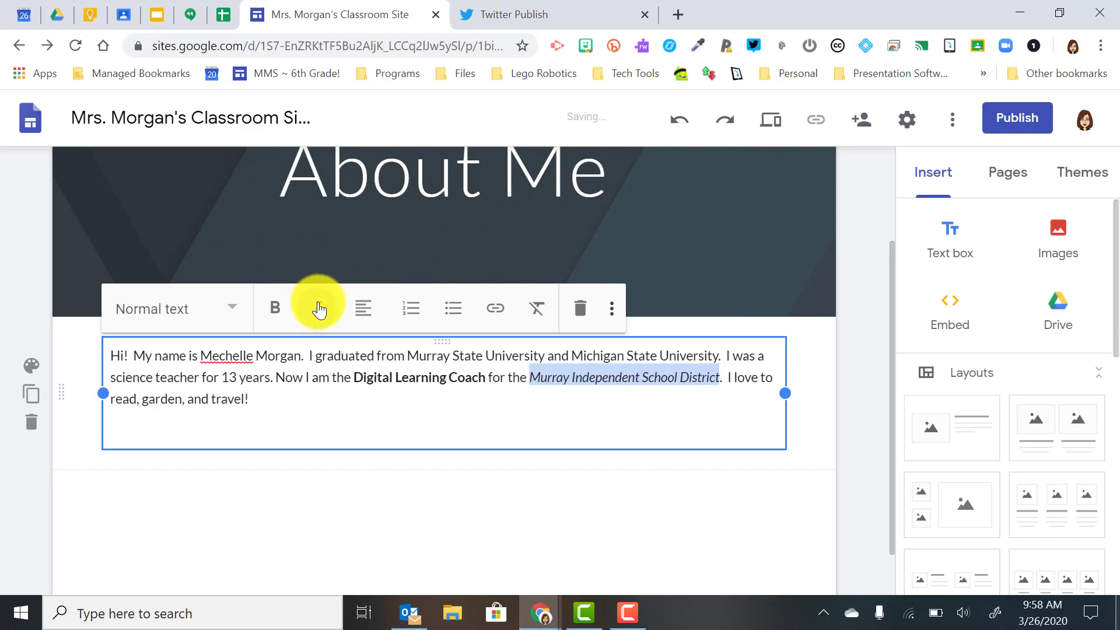
Step: Center-align the bio paragraph, briefly try a numbered list on it, and deselect the text
click(366, 312)
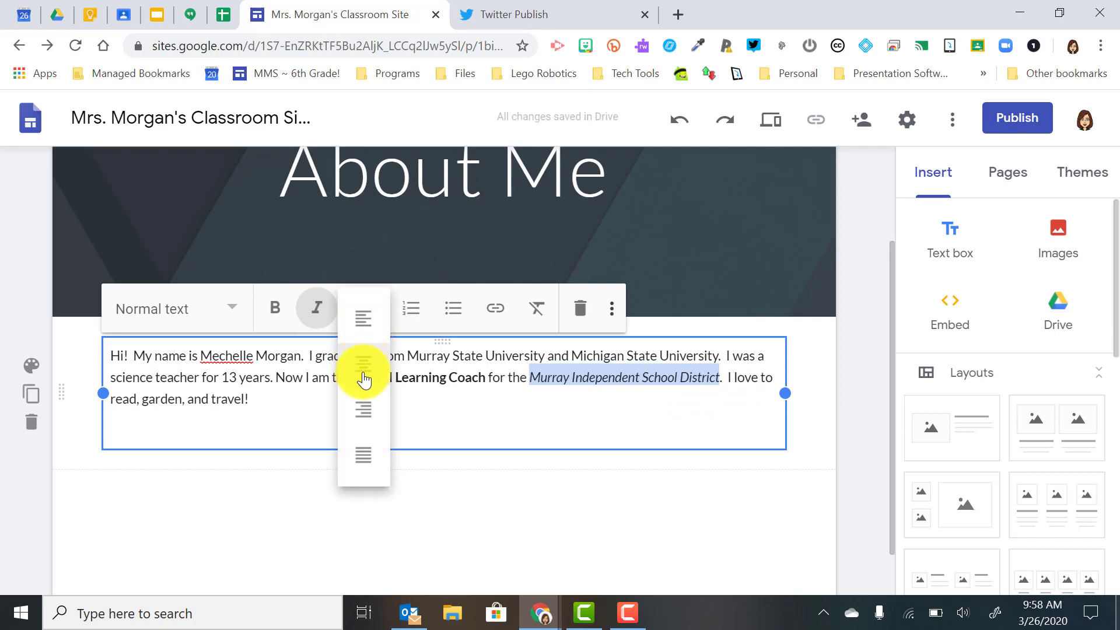
click(363, 378)
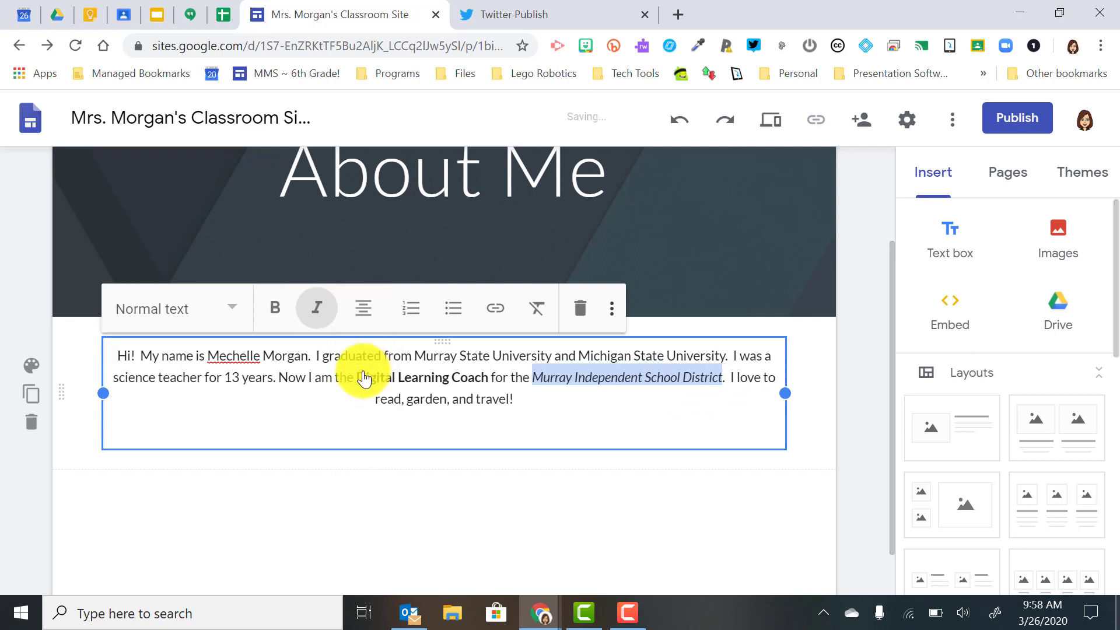
click(412, 314)
click(413, 314)
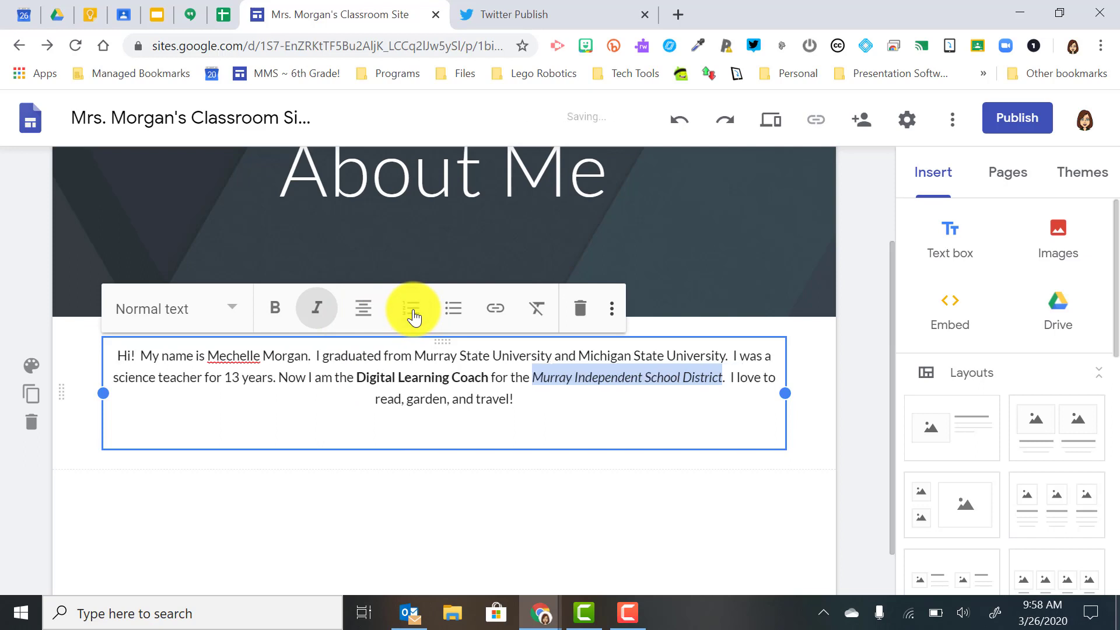
click(512, 412)
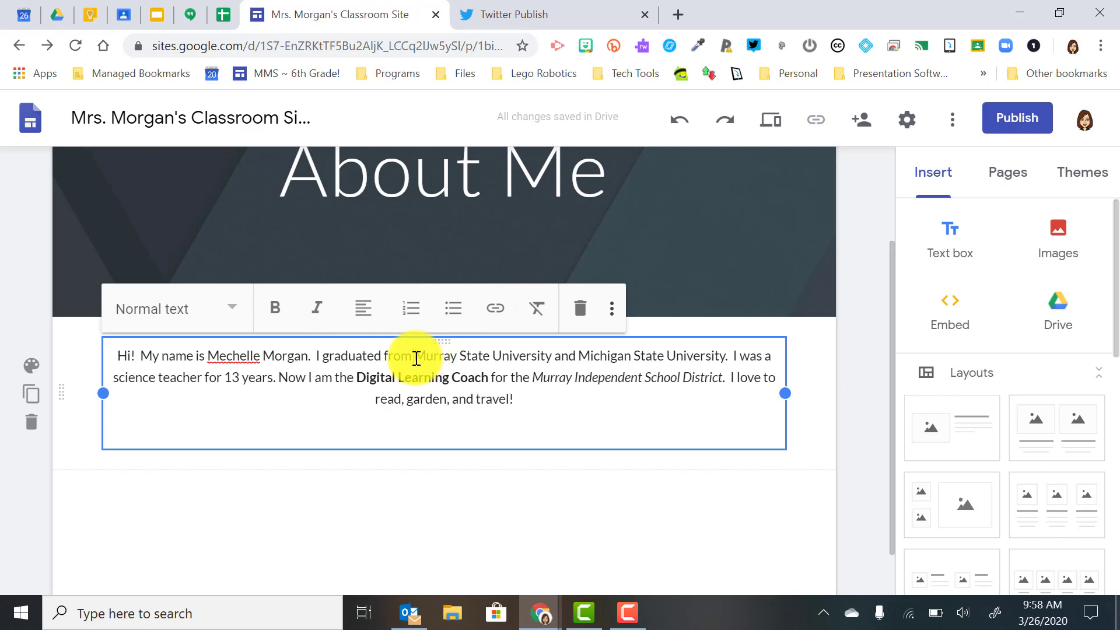
drag(416, 357, 554, 355)
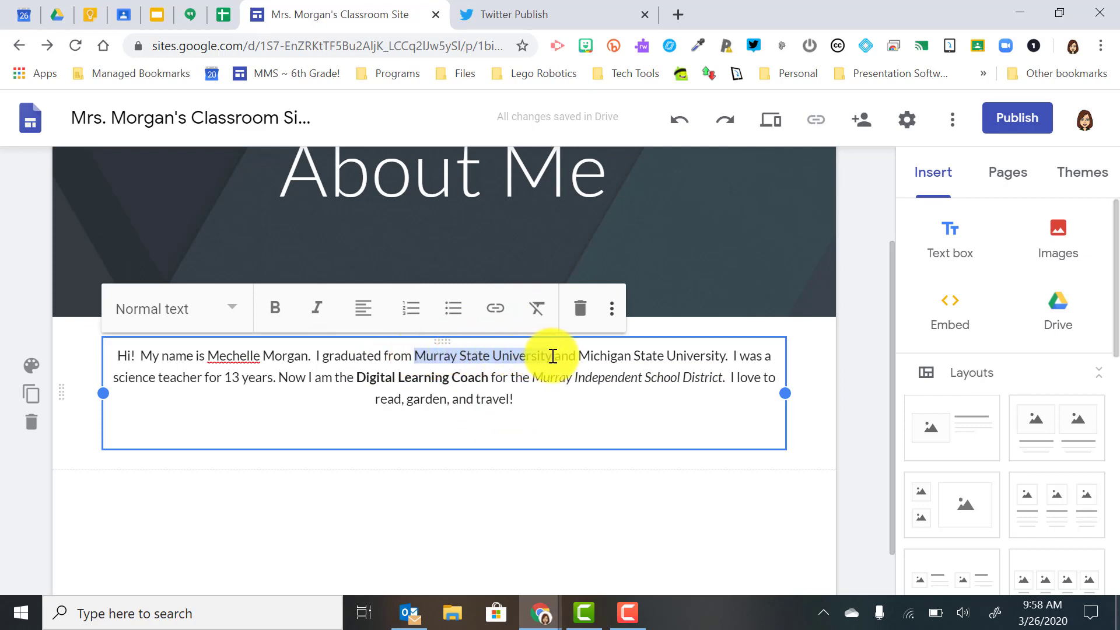
click(494, 308)
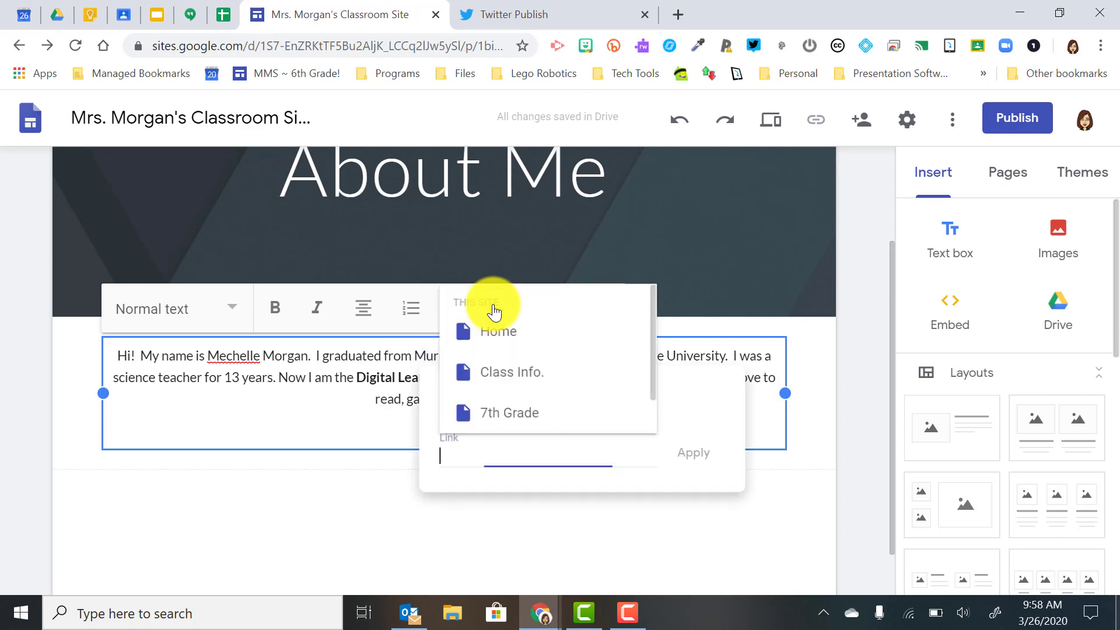
text(www.mu)
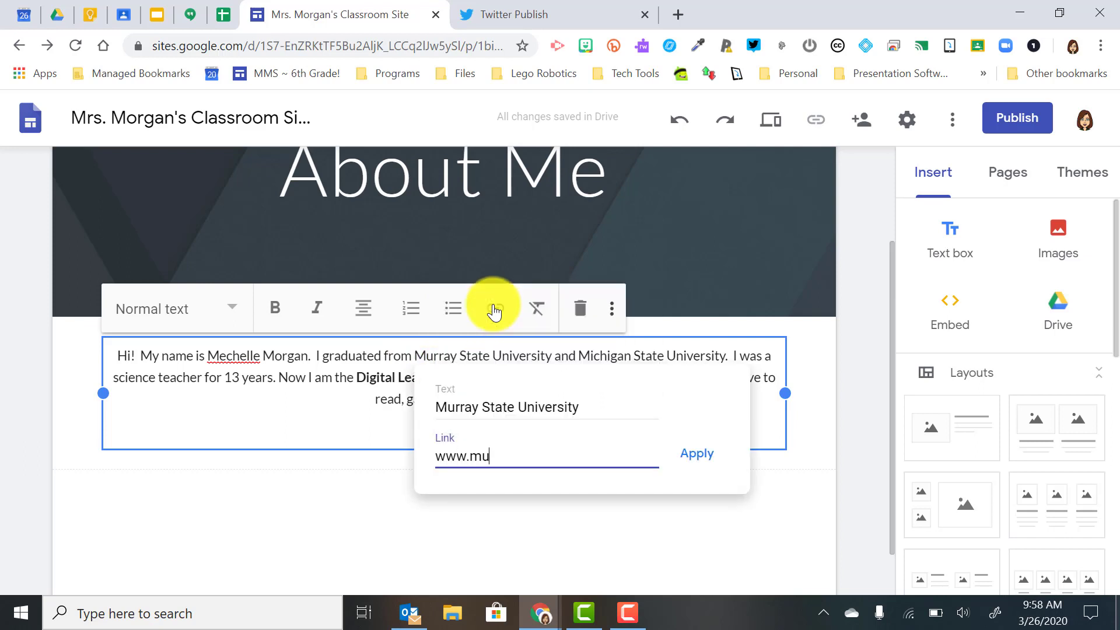
text(rraystate.edu)
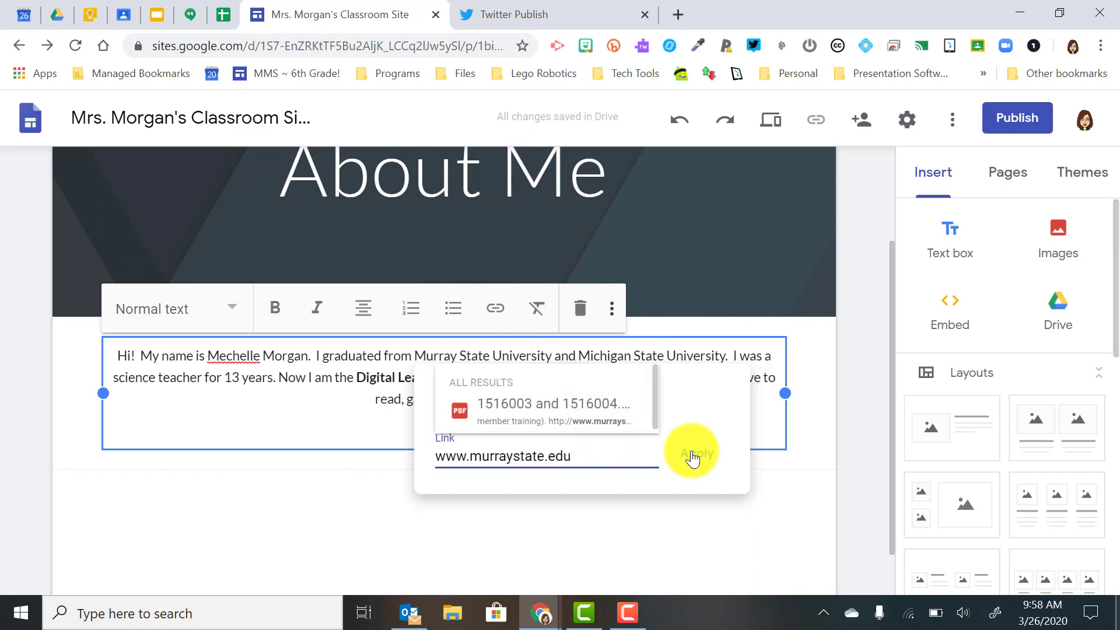
click(693, 455)
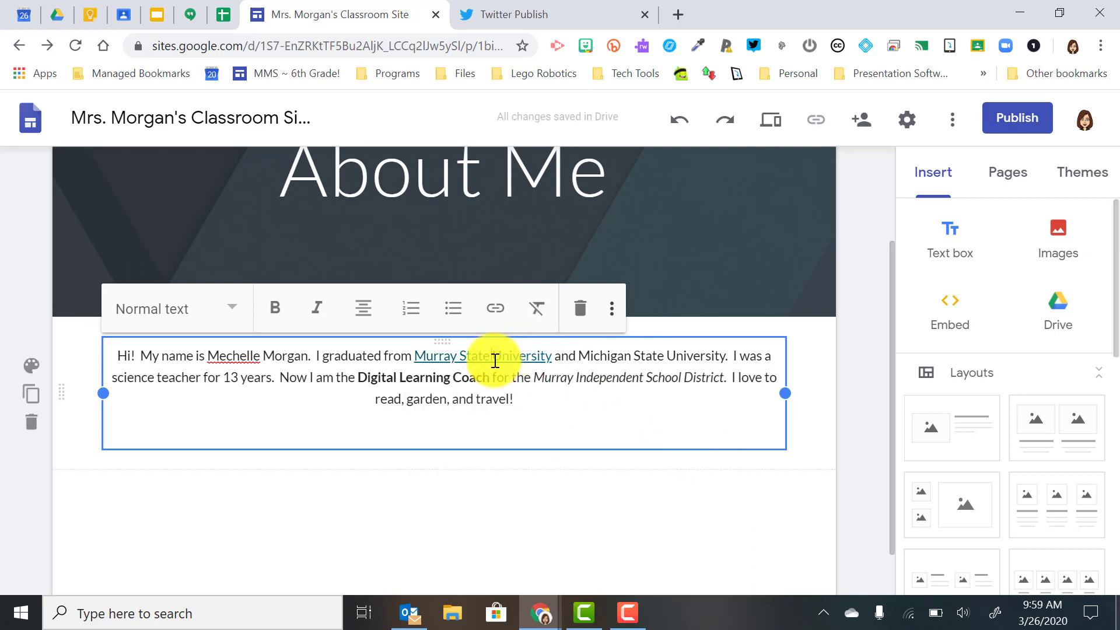
Step: Test the Murray State University link by opening its website, and return to the classroom site editor
click(485, 386)
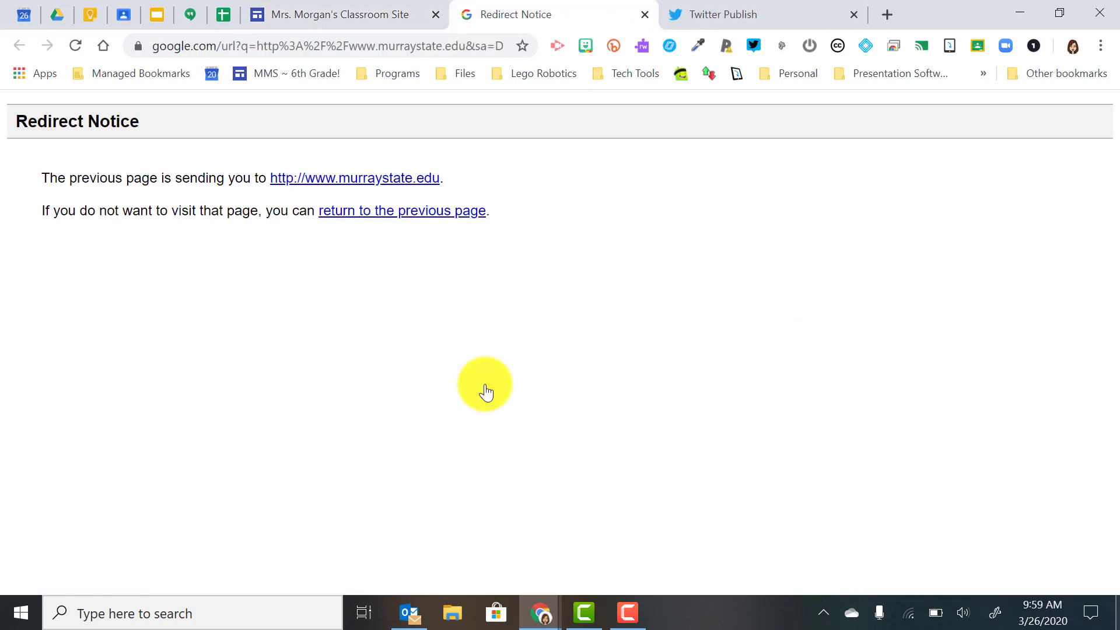
click(358, 182)
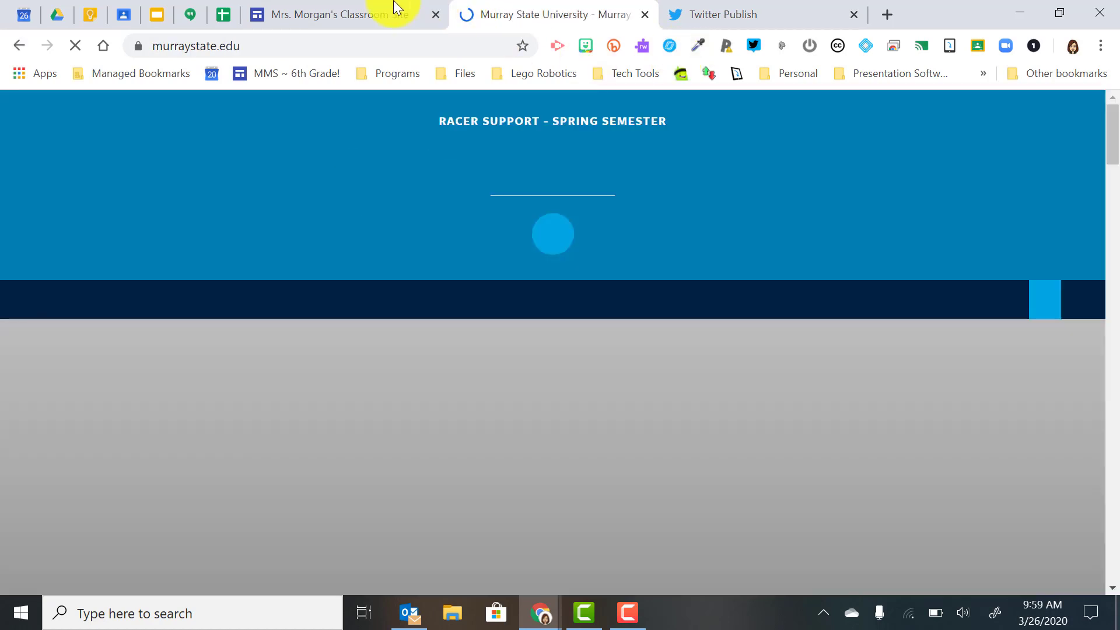
click(287, 5)
click(379, 426)
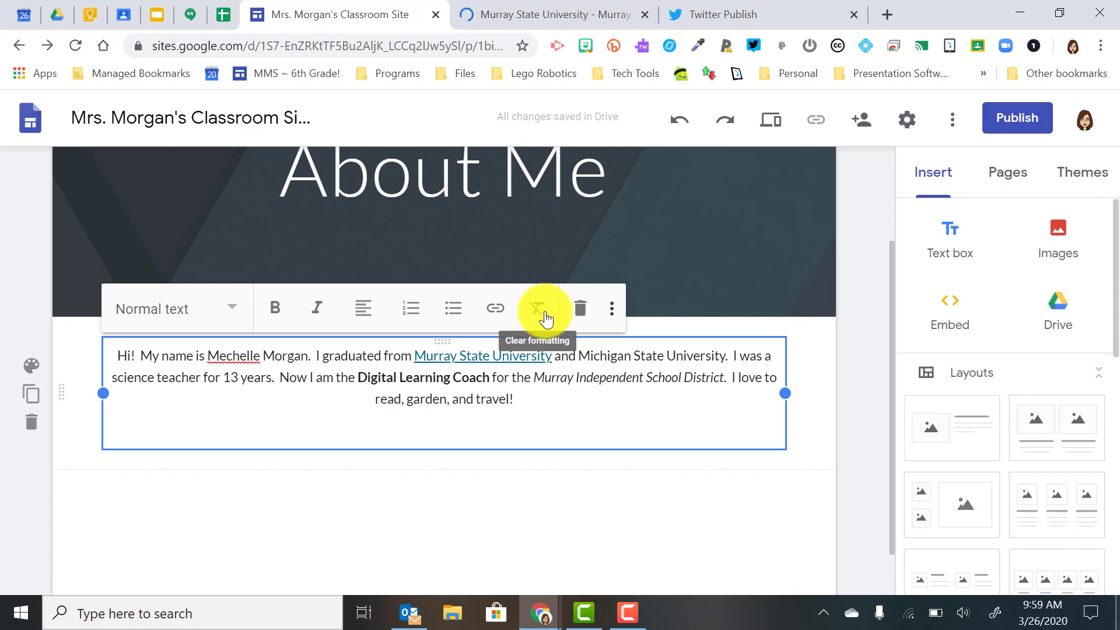
click(613, 314)
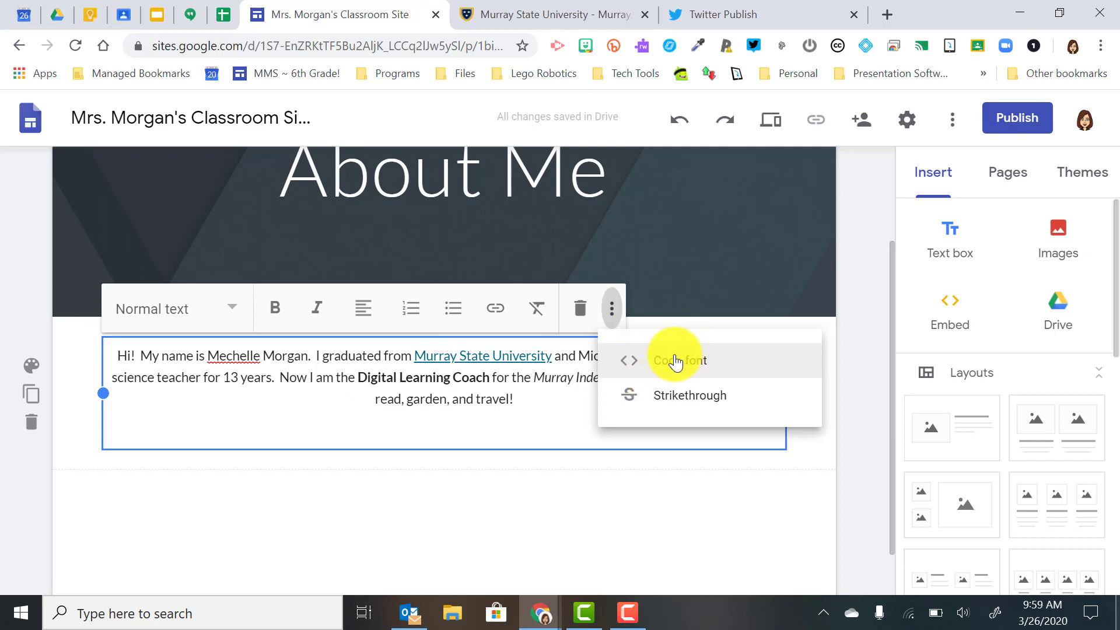
click(248, 436)
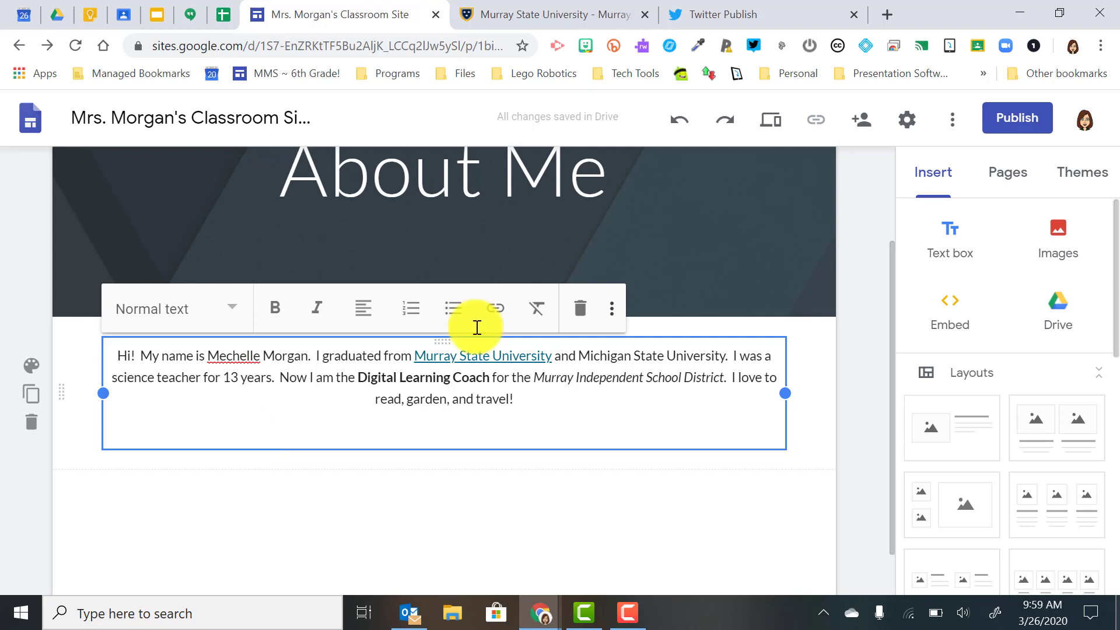
Step: Insert the teacher's portrait photo from the My Drive files in Google Drive onto the About Me page
click(1054, 248)
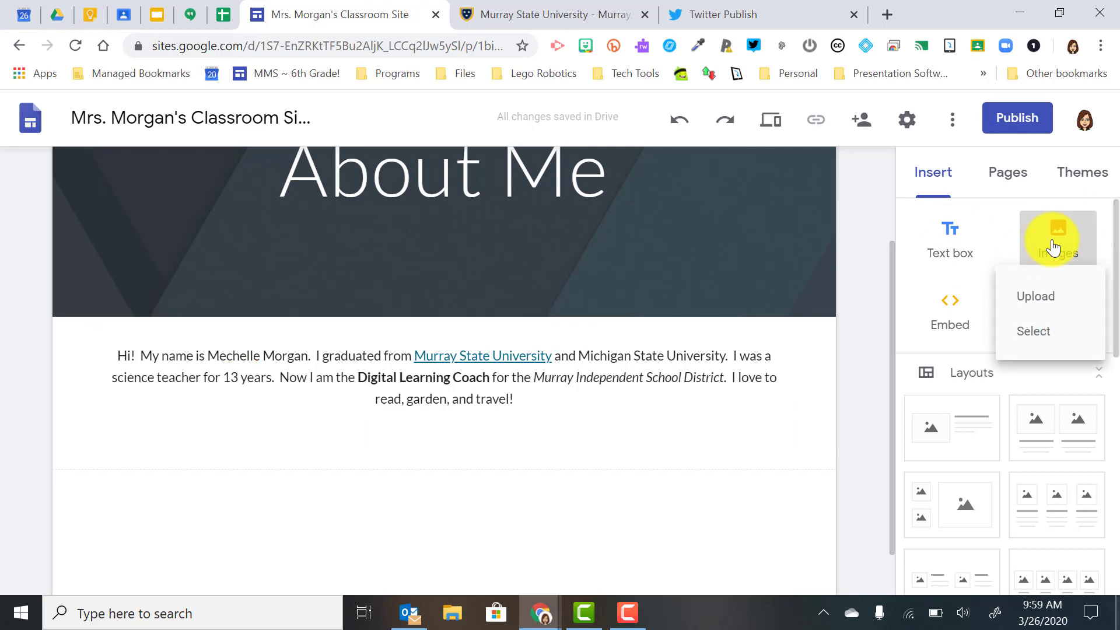
click(1030, 338)
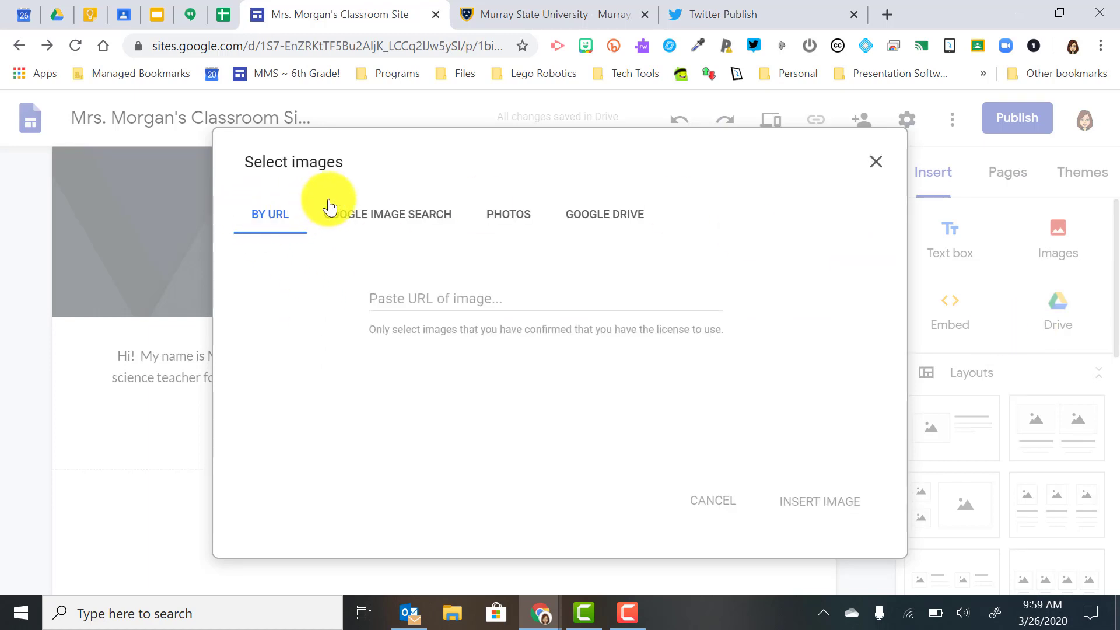
click(367, 214)
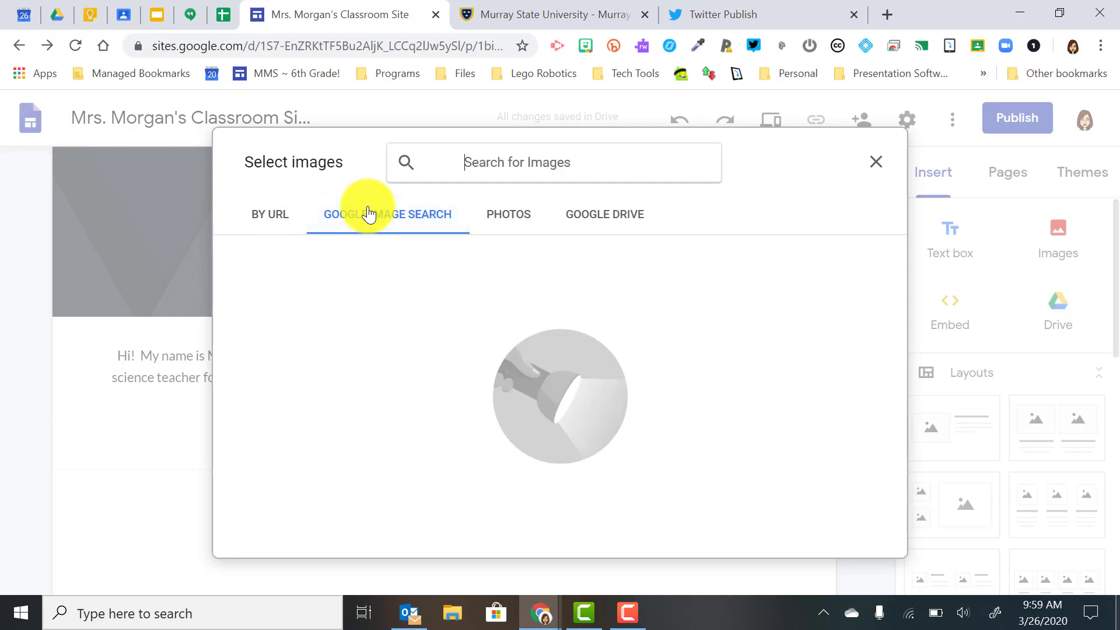
click(507, 215)
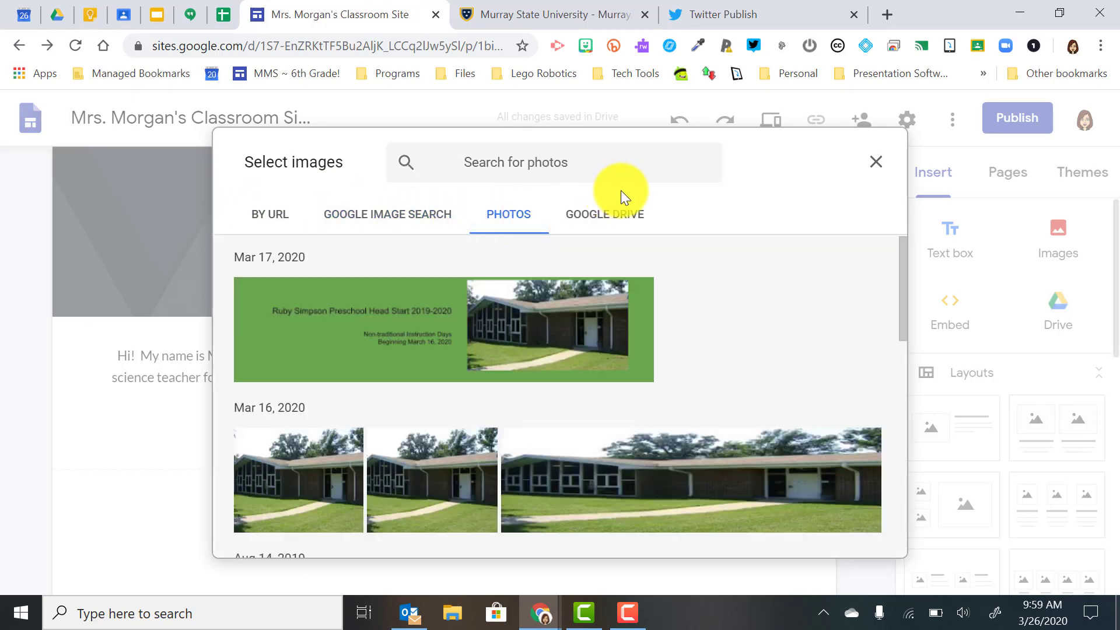
click(612, 216)
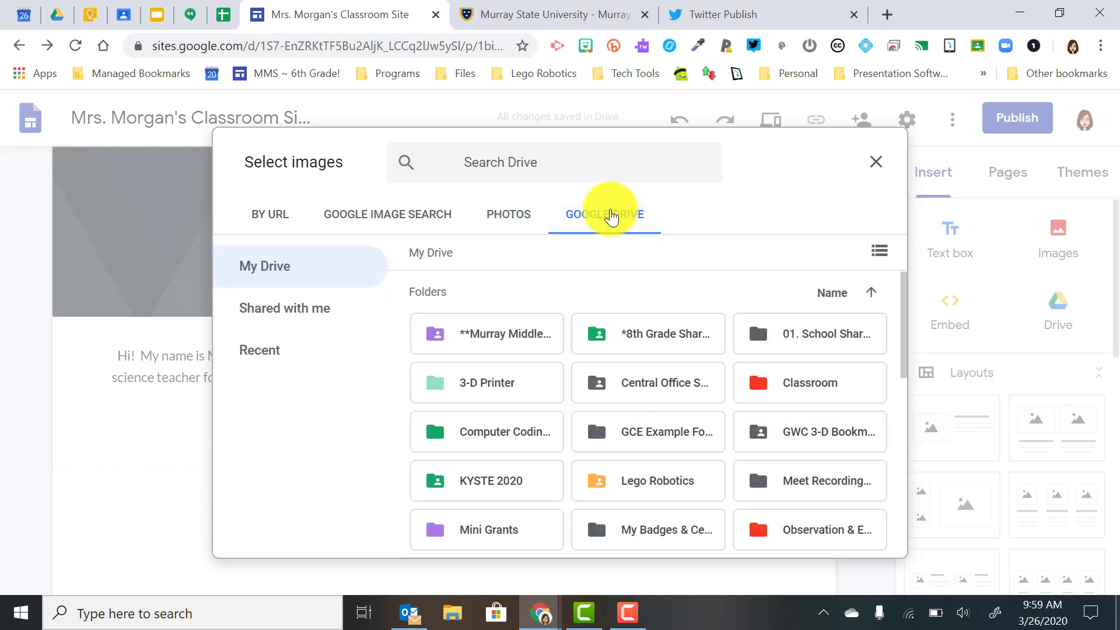
scroll(507, 363, down, 8)
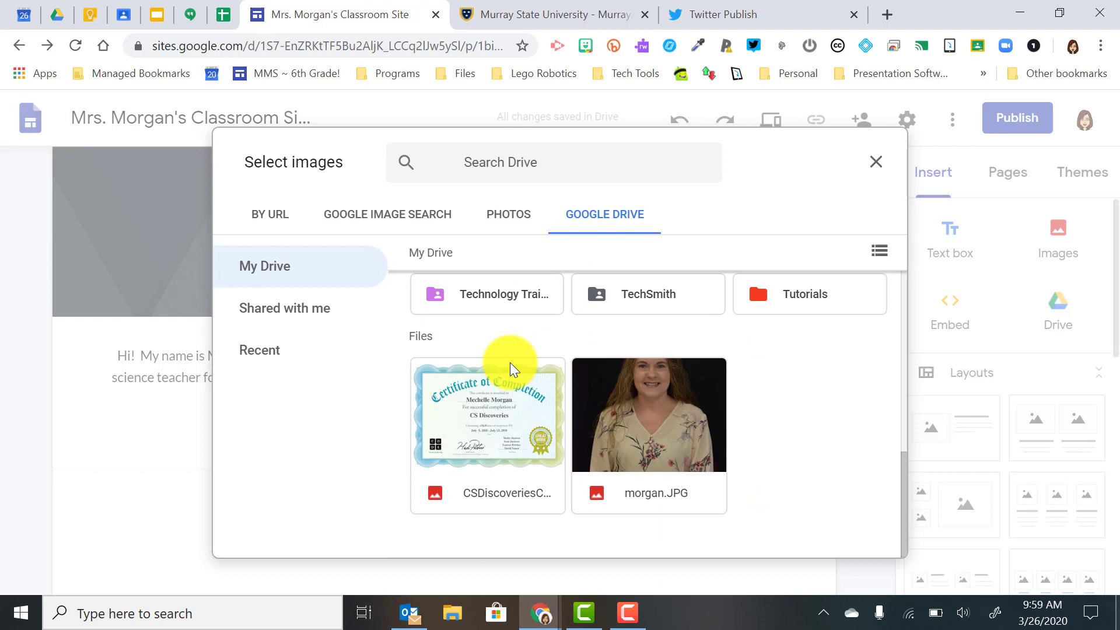
click(638, 395)
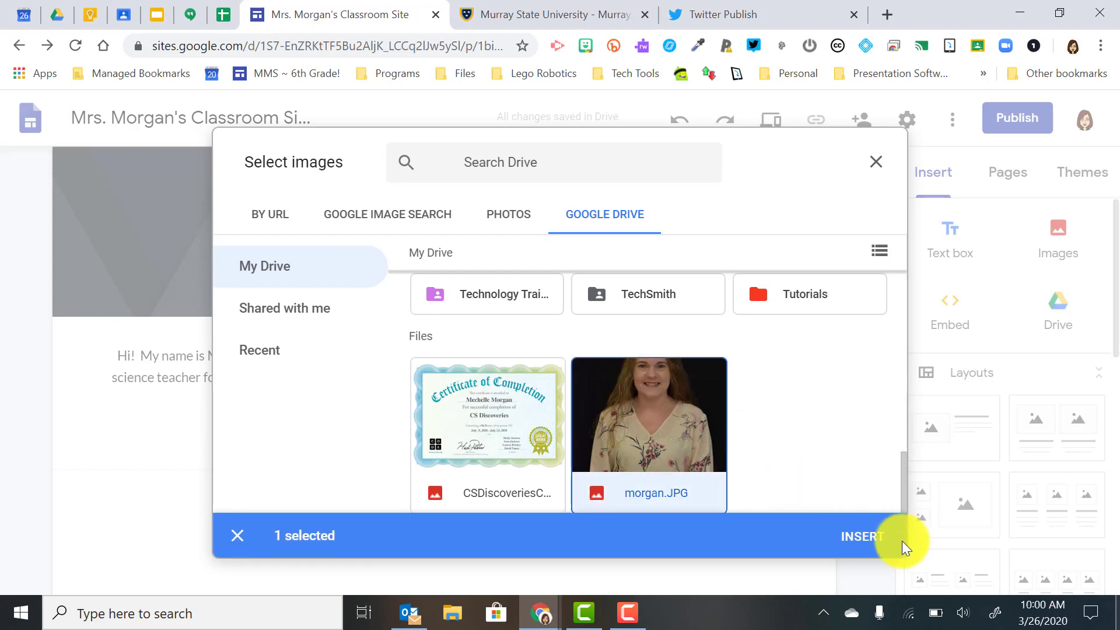
click(869, 543)
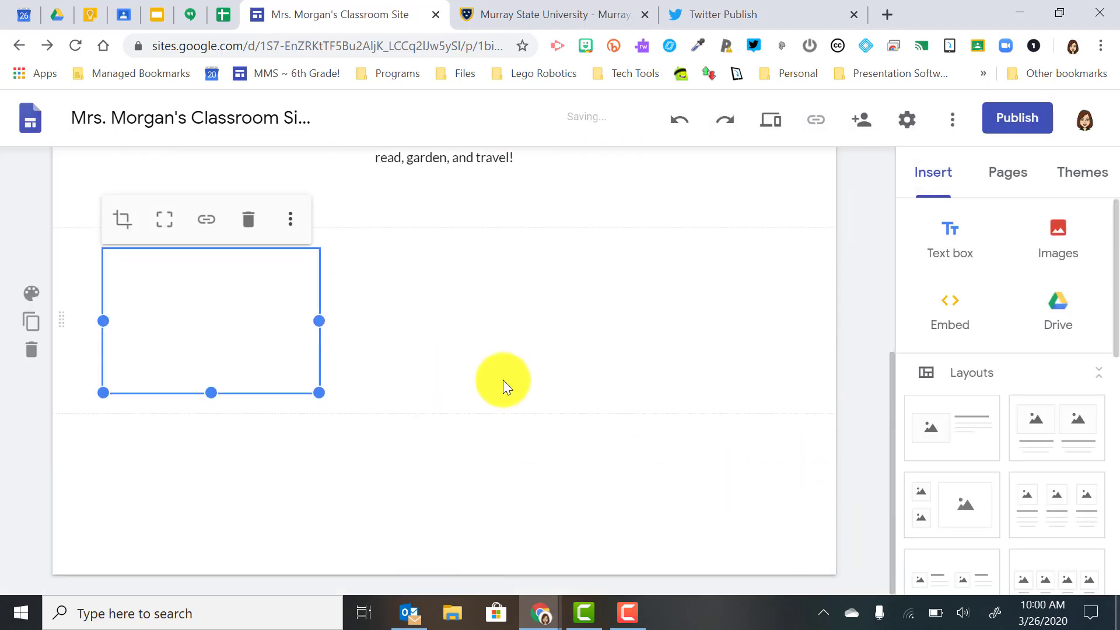
Step: Move the portrait photo into the bio's section, placing it to the right of the bio text
scroll(502, 380, up, 2)
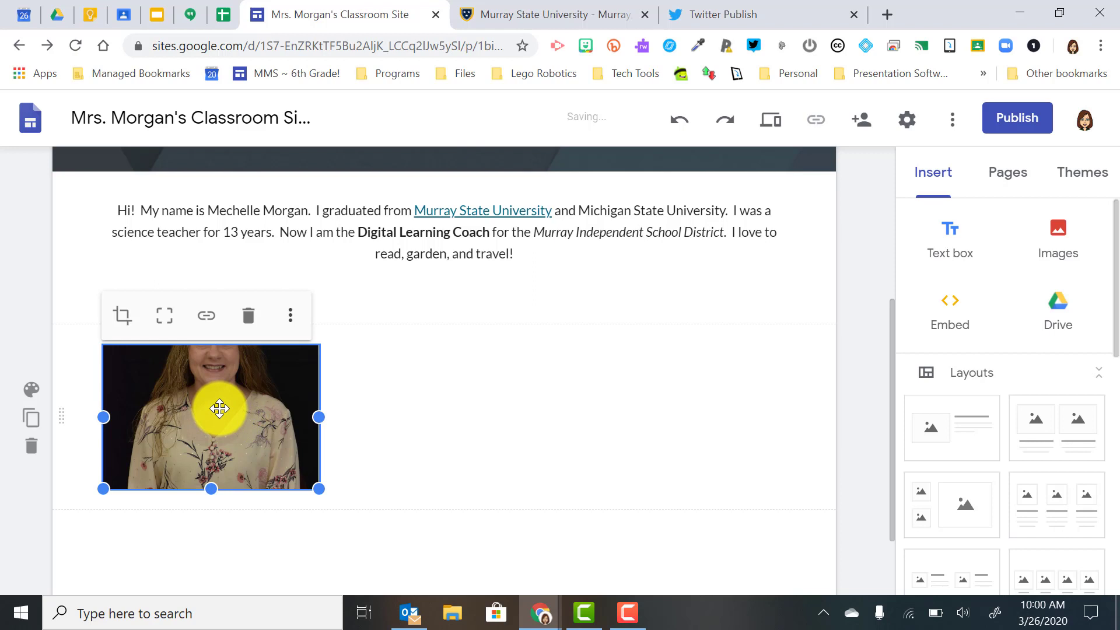
drag(219, 409, 708, 403)
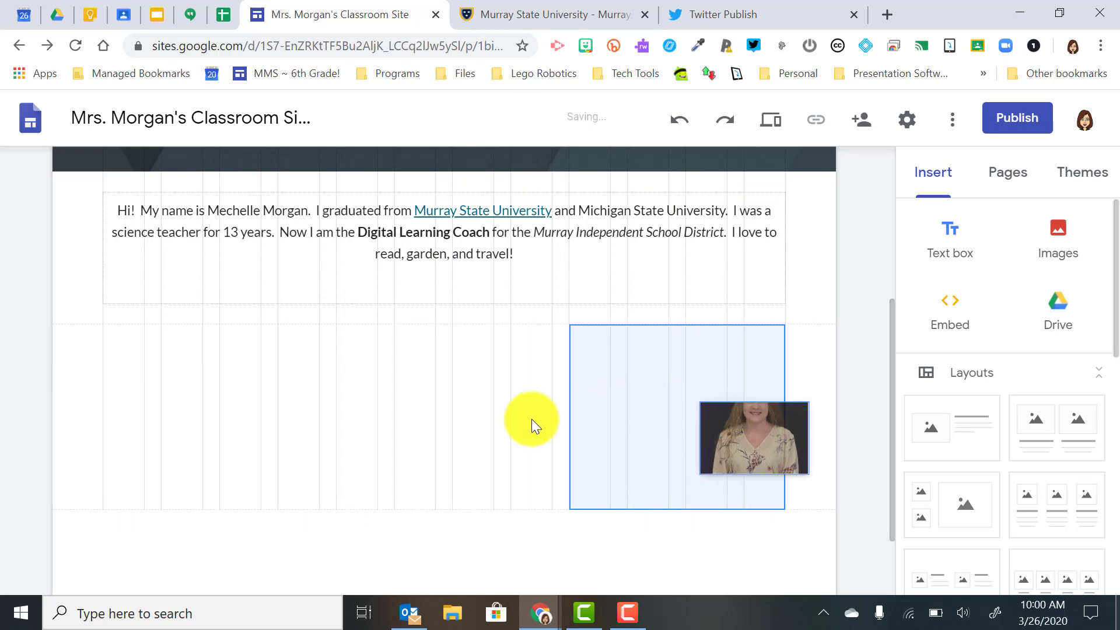
drag(532, 421, 773, 231)
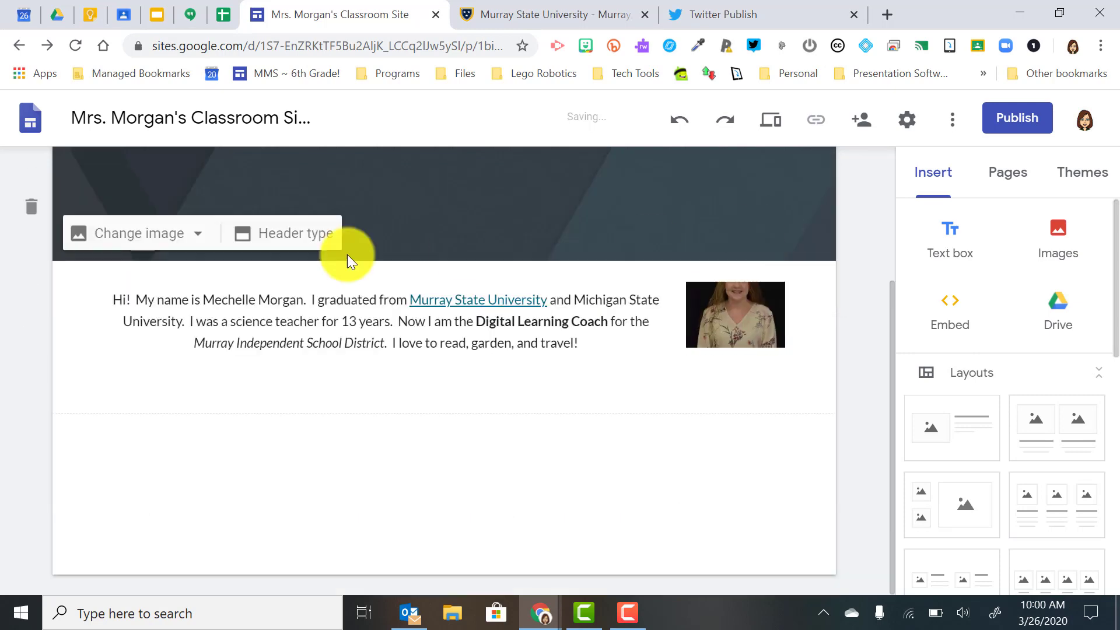
click(310, 349)
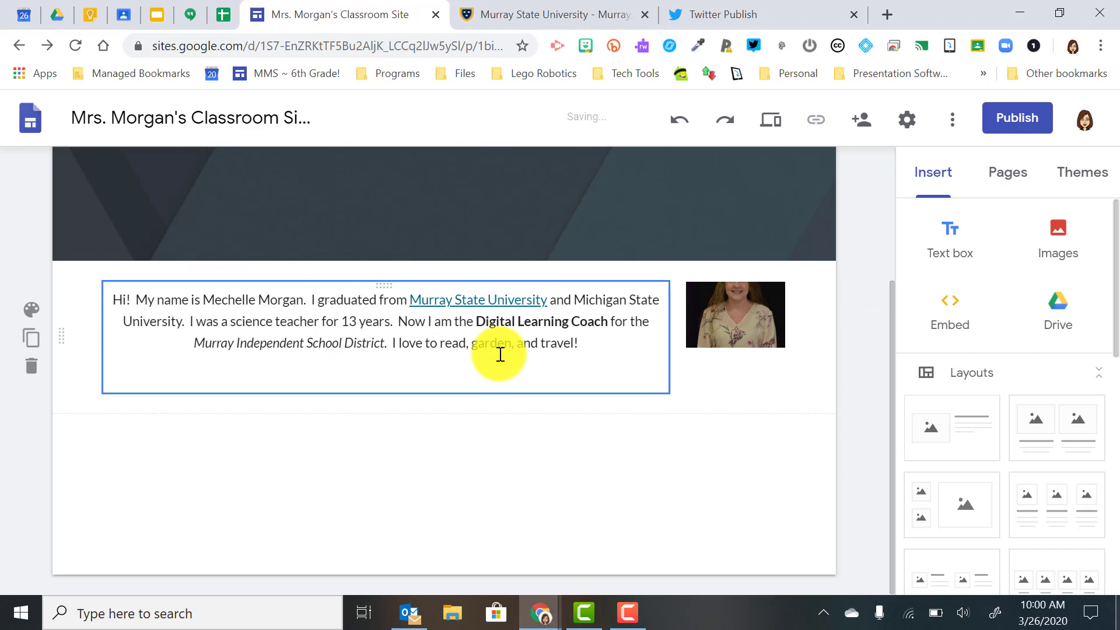
Step: Crop the portrait photo, shifting the picture down within its frame so the teacher's face is inside
click(734, 312)
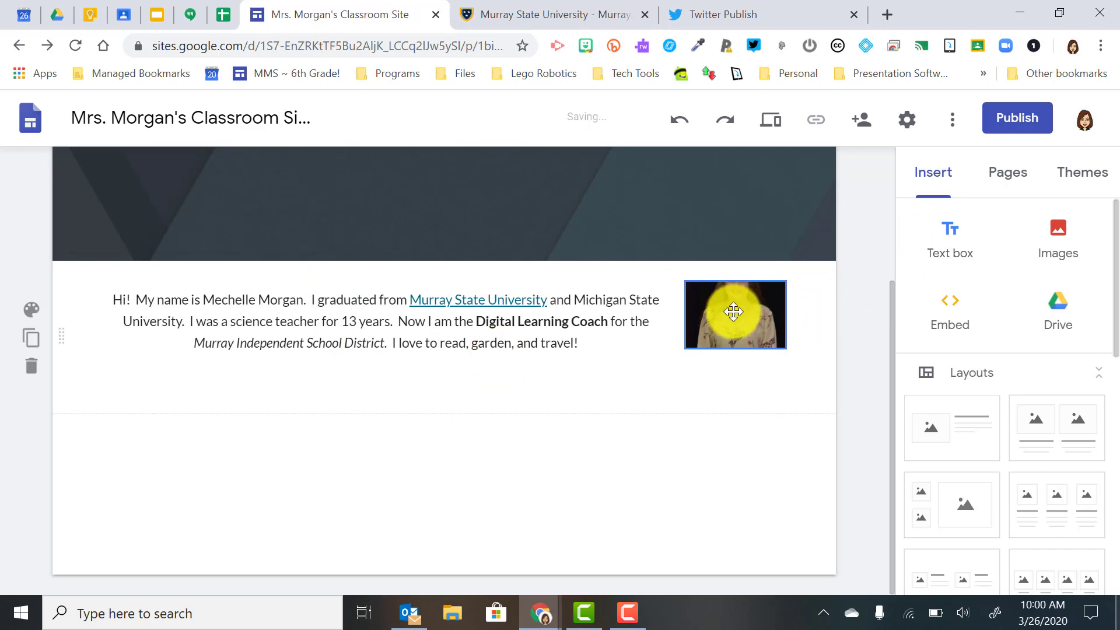
click(734, 312)
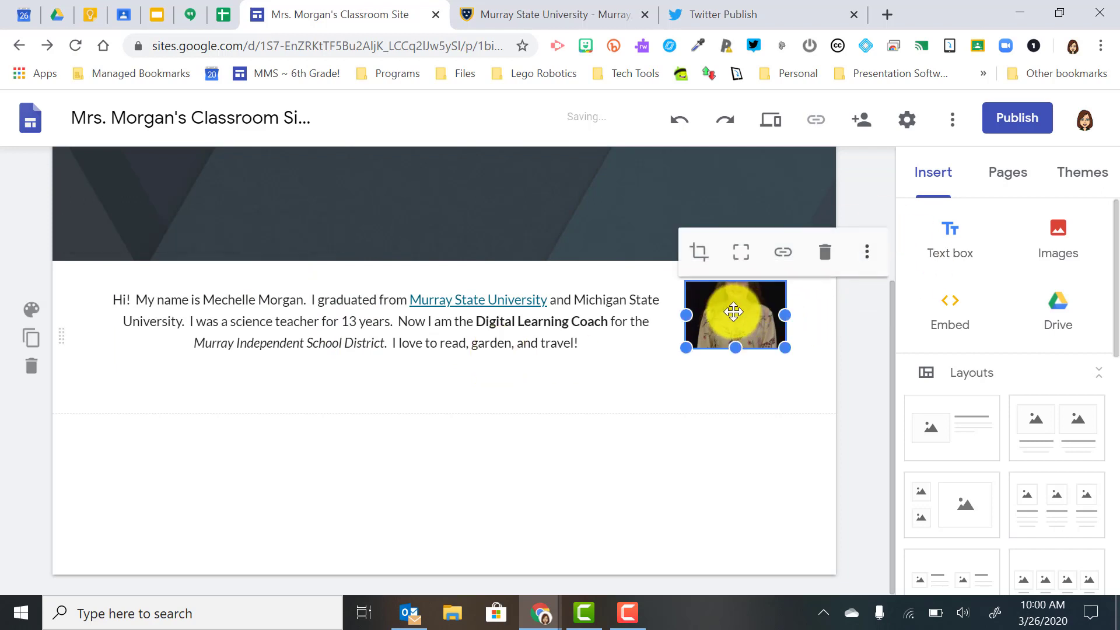
click(698, 255)
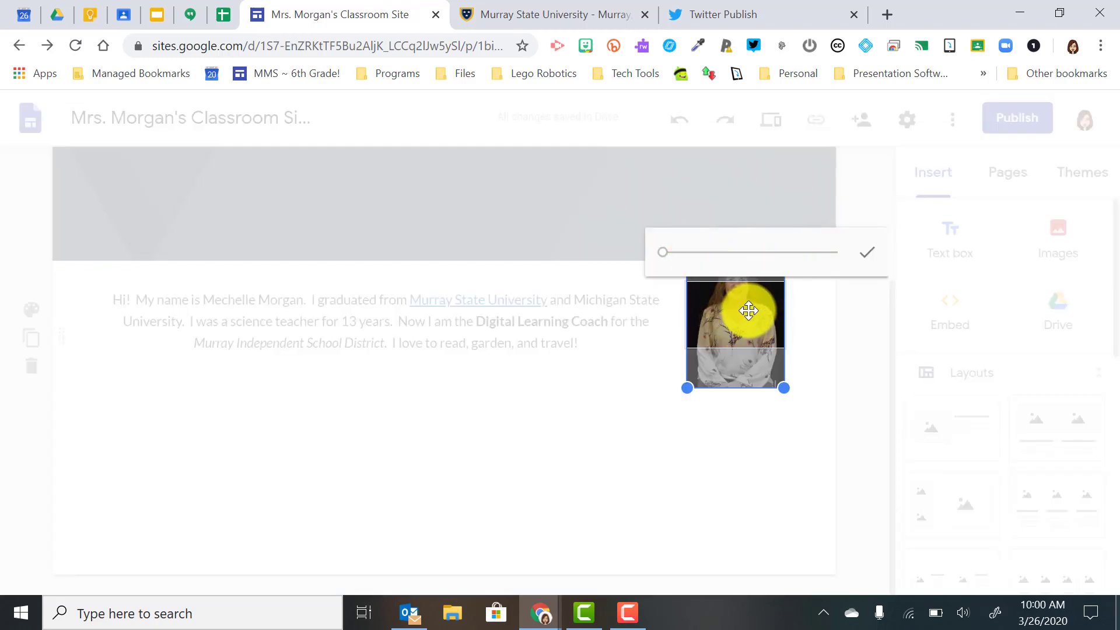
drag(747, 310, 751, 345)
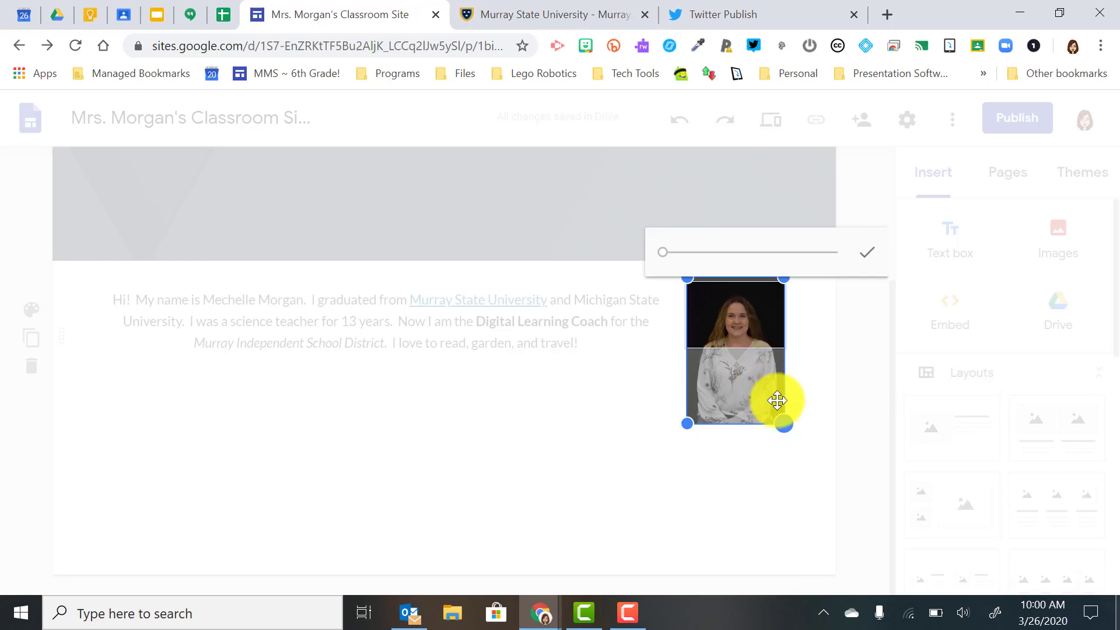
click(864, 255)
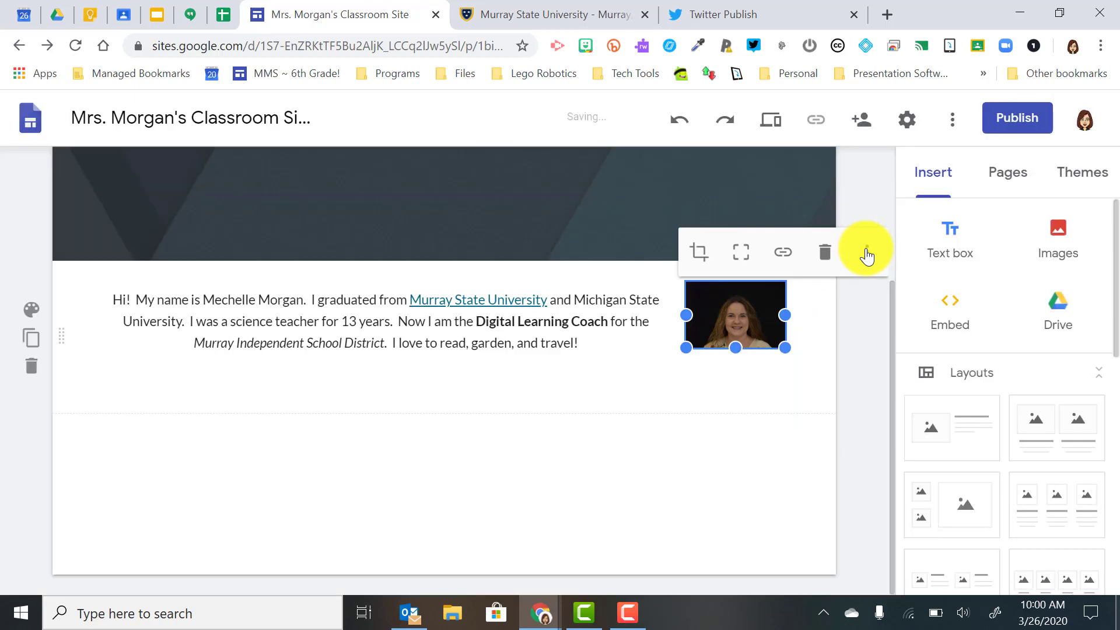
Step: Enlarge the portrait photo's frame to show more of the picture, and link the photo to drive.google.com
drag(782, 347, 839, 435)
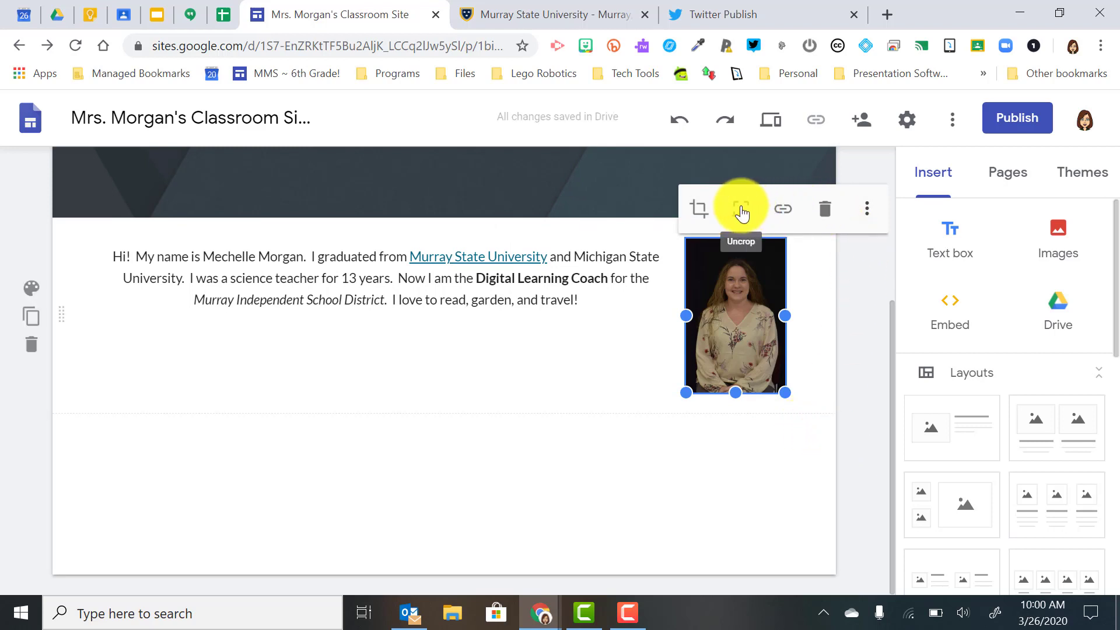
click(784, 211)
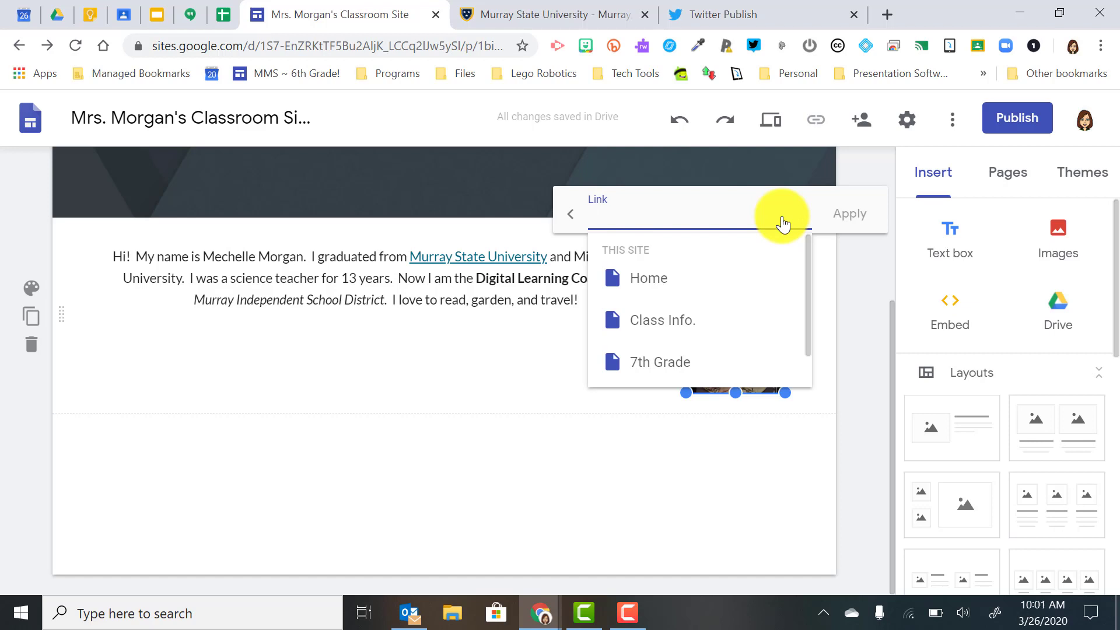
text(drive.google.com)
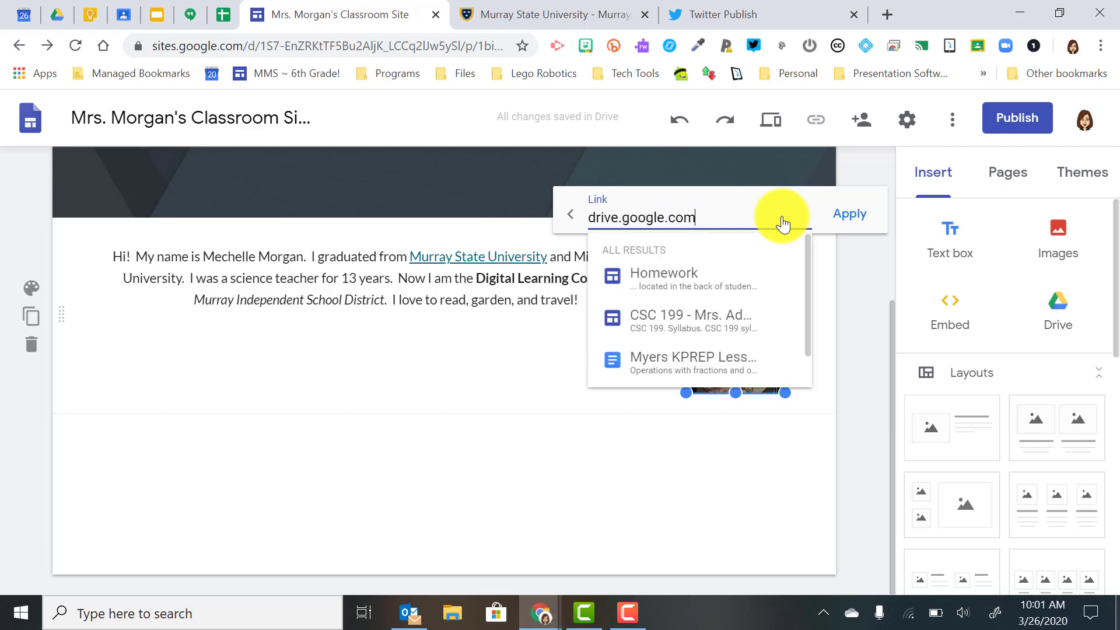
key(Return)
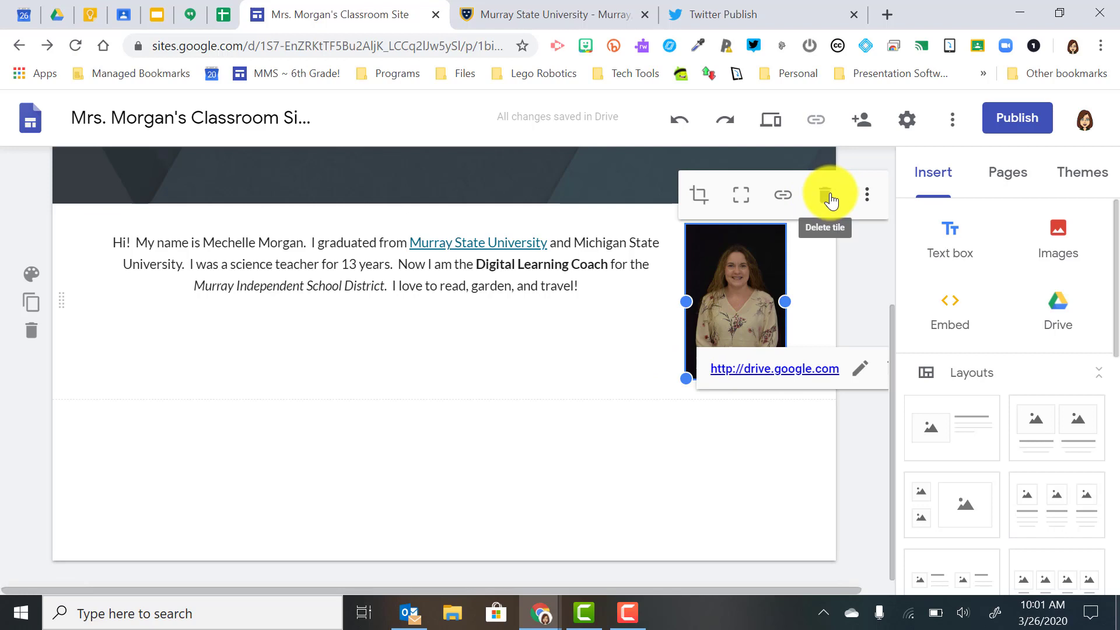
Step: Add a caption with the teacher's title and surname beneath the portrait photo
click(869, 200)
mouse_move(713, 209)
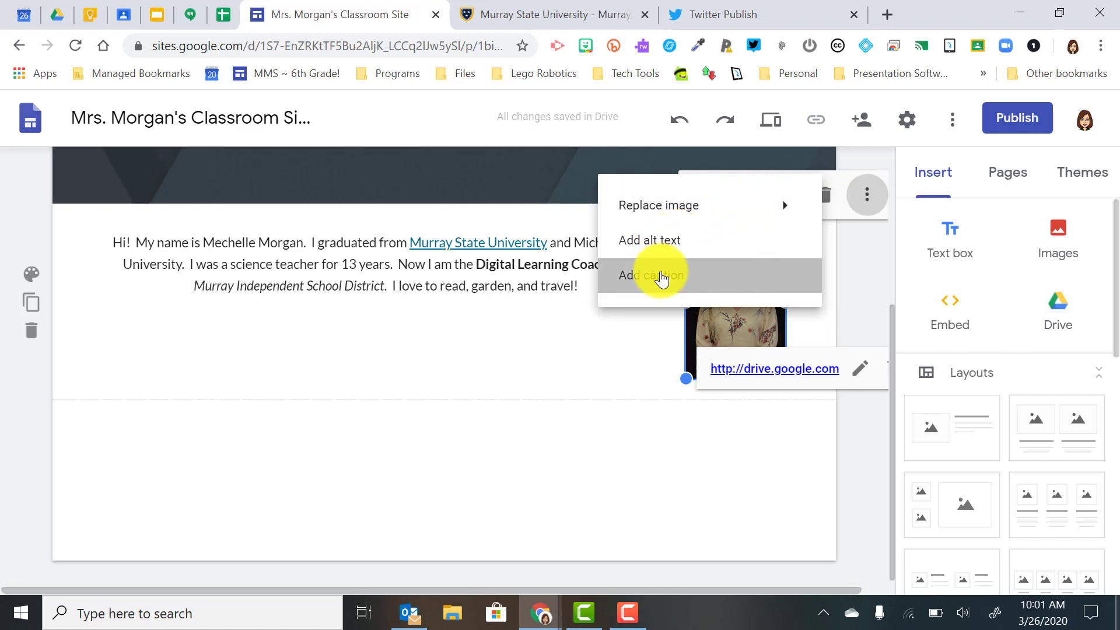
click(663, 276)
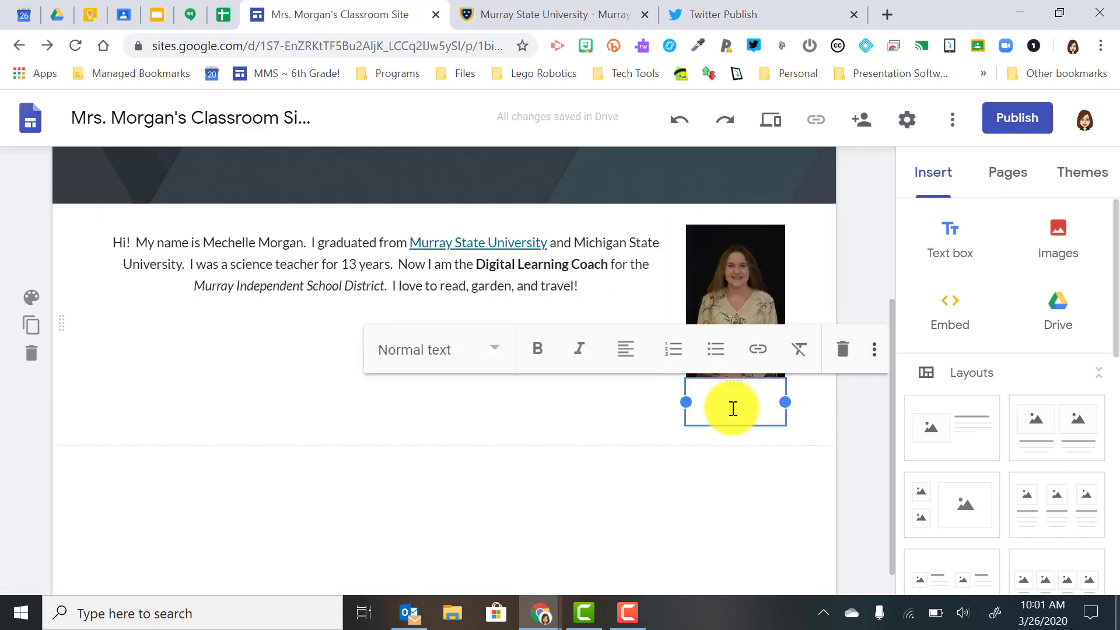
text(Mrs. Morgan)
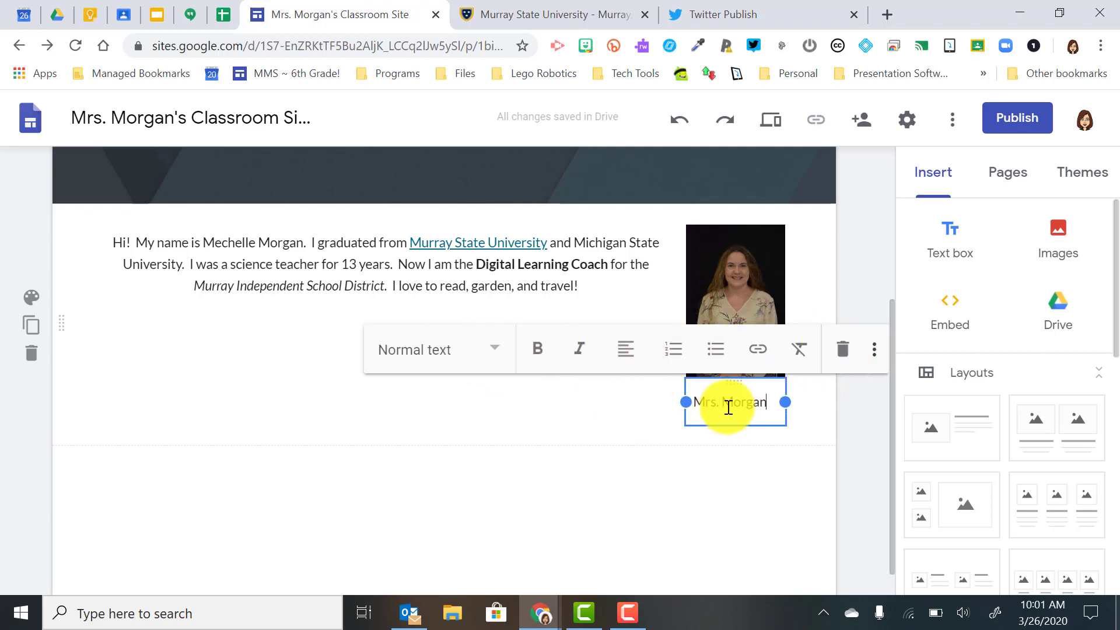
click(703, 443)
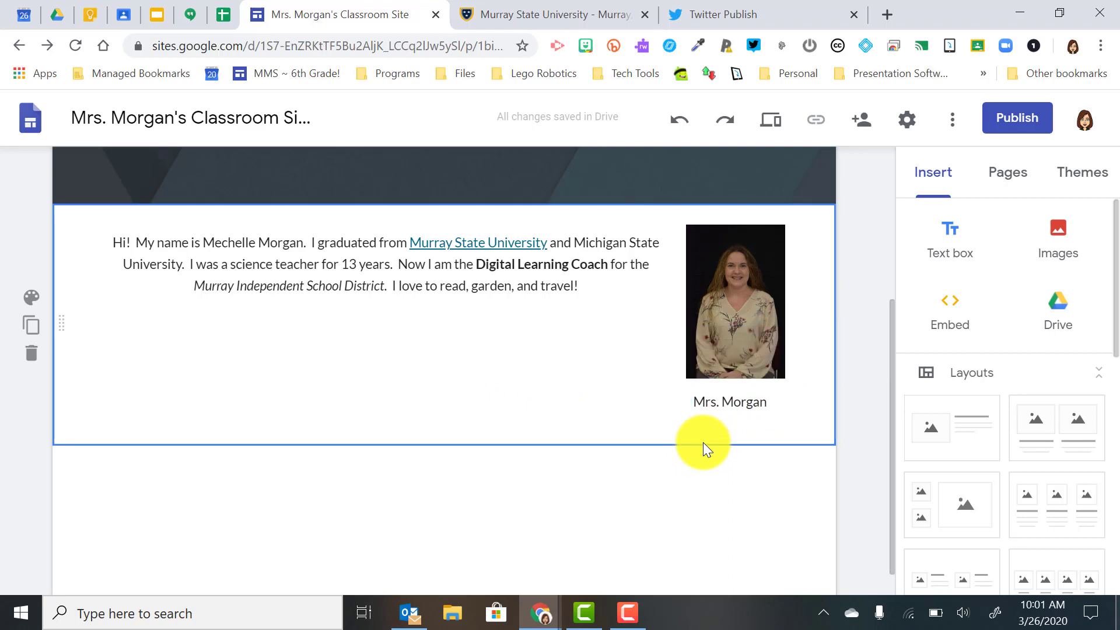
Step: Narrow the bio text box to about half the section's width, then enlarge the captioned photo and place it directly beside the text
click(484, 257)
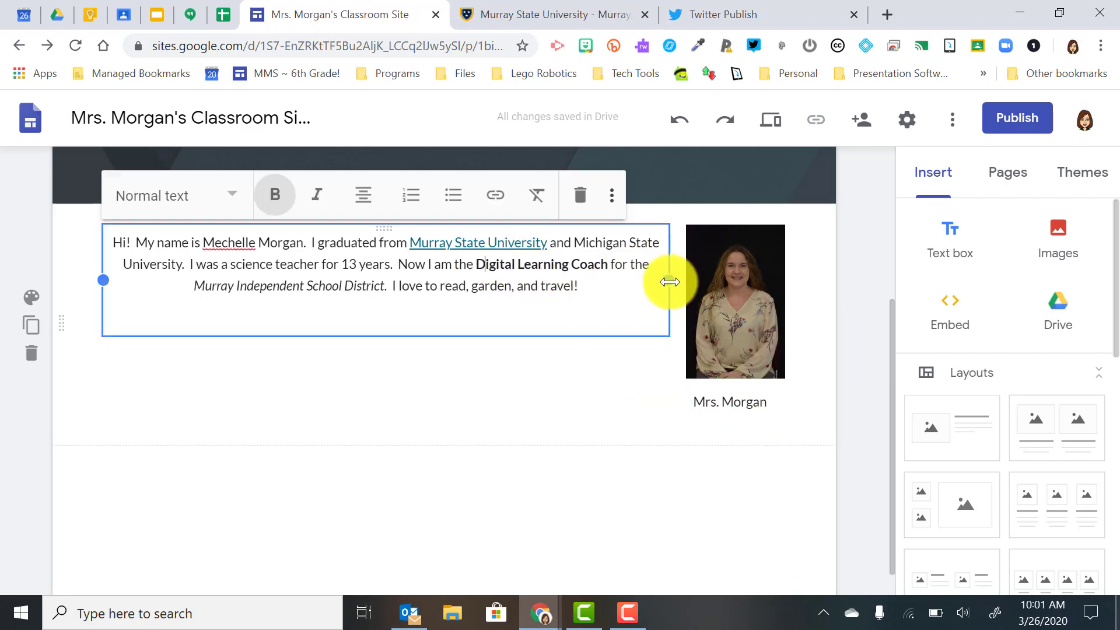
drag(669, 280, 432, 284)
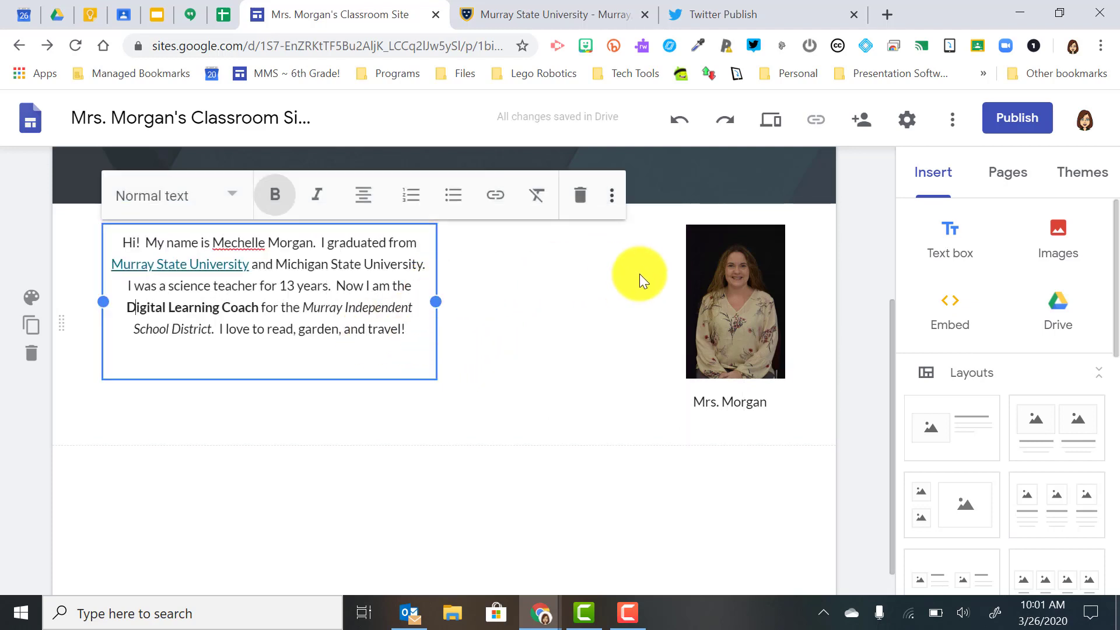
click(693, 294)
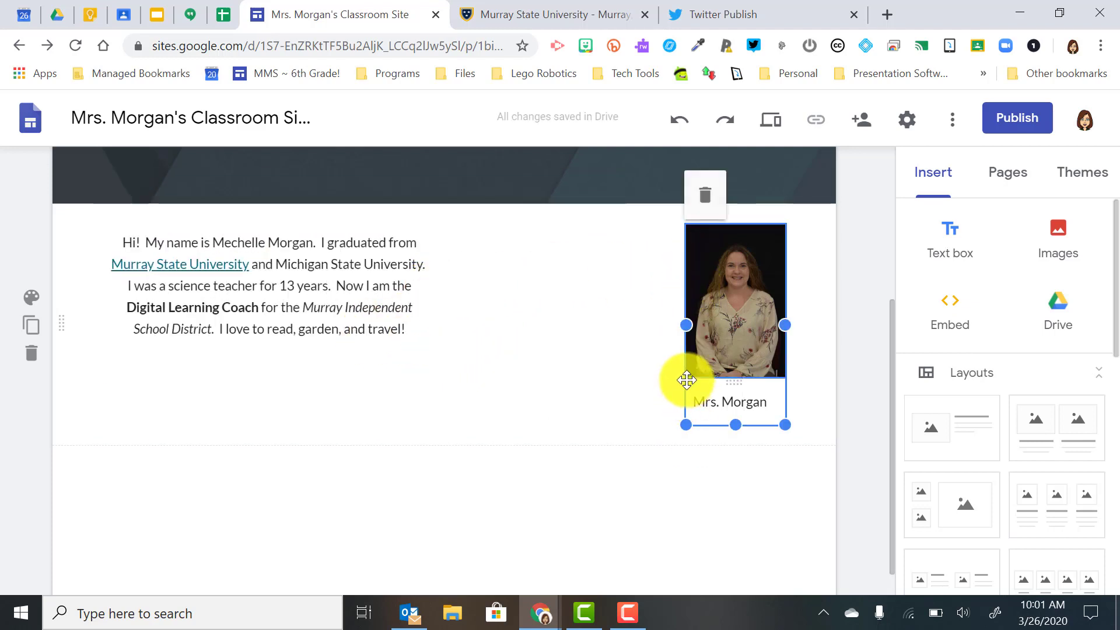
drag(682, 421, 590, 505)
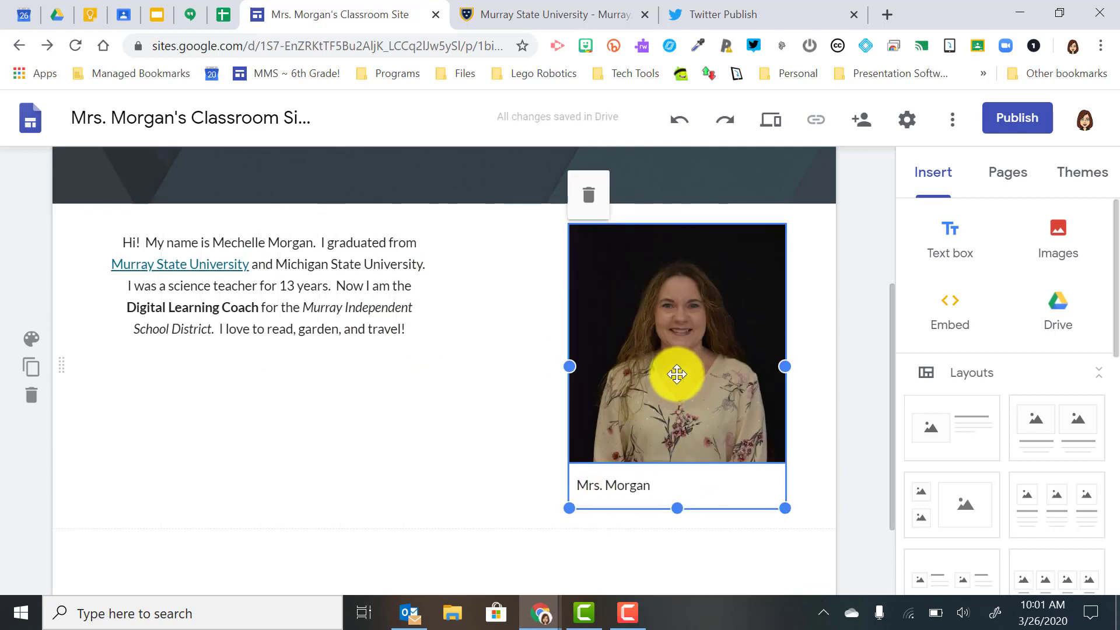
drag(675, 370, 608, 383)
click(750, 342)
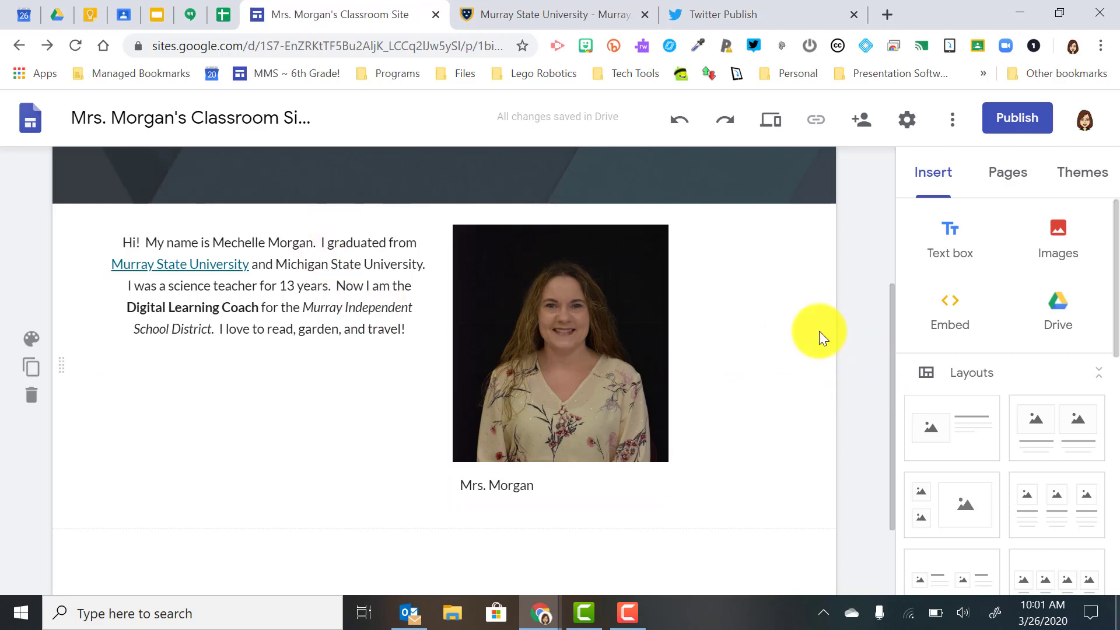
Step: Embed the teacher's Twitter timeline below the bio section, using the HTML embed code copied from the Twitter Publish page
scroll(819, 331, down, 1)
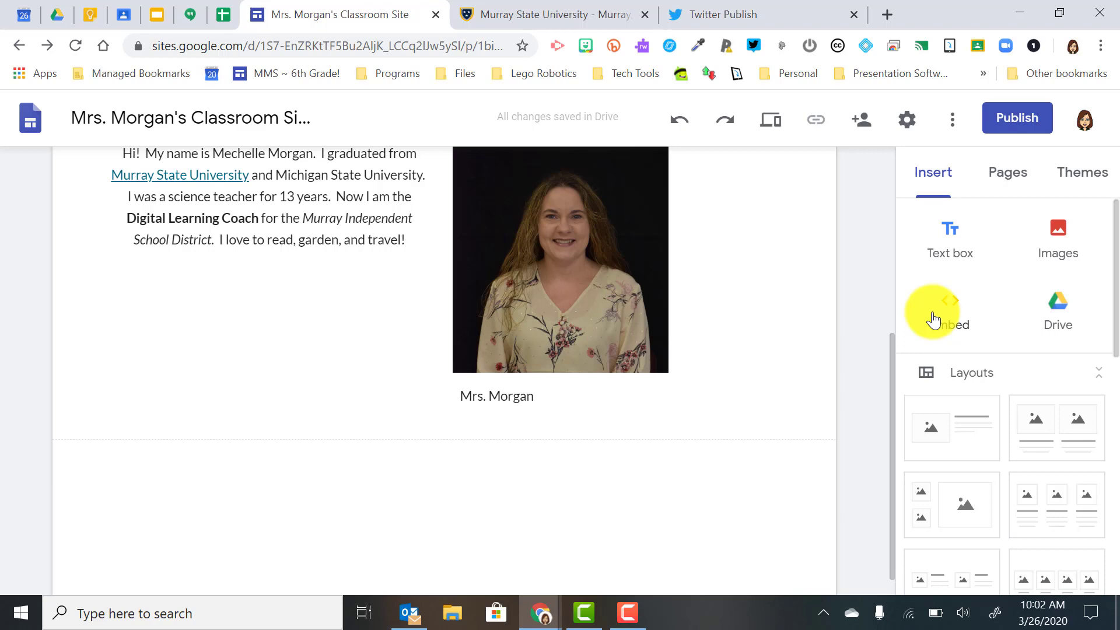
scroll(933, 320, down, 1)
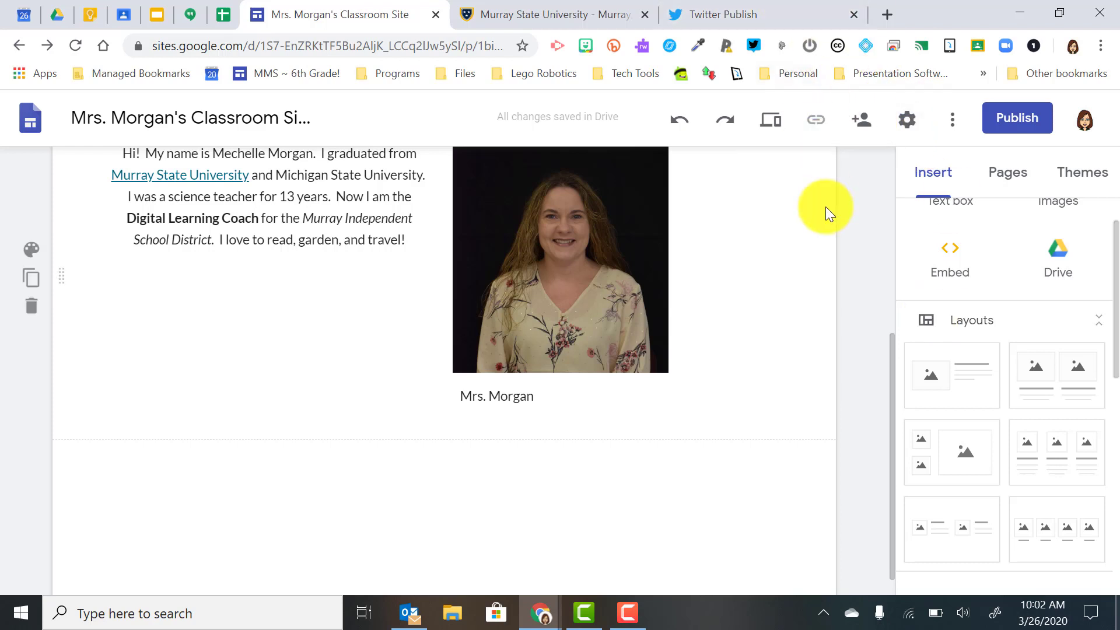
click(949, 271)
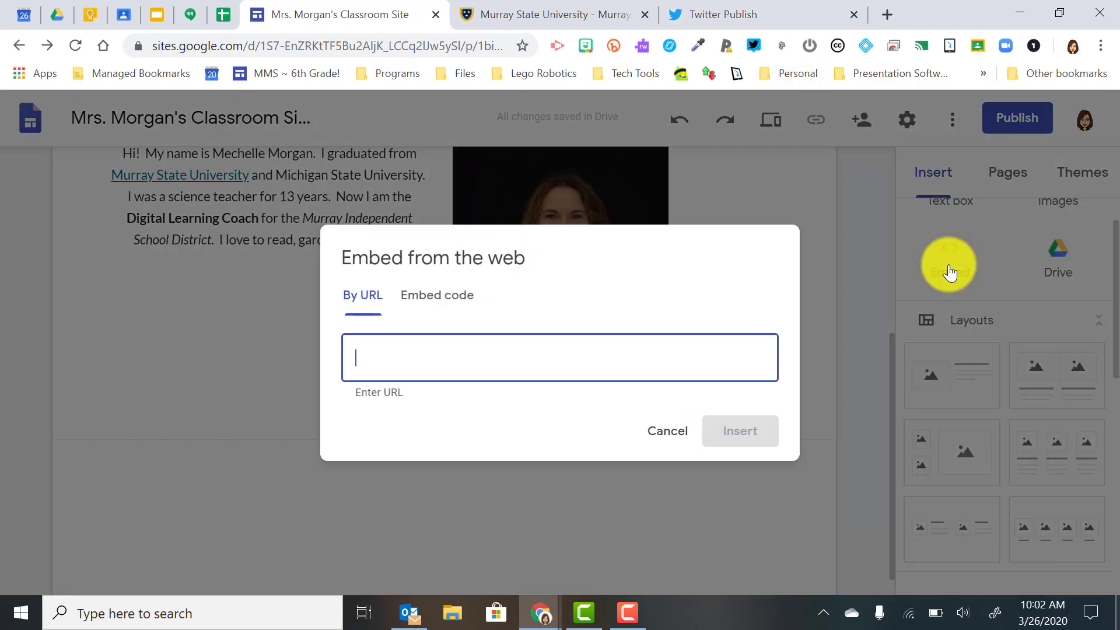
click(428, 296)
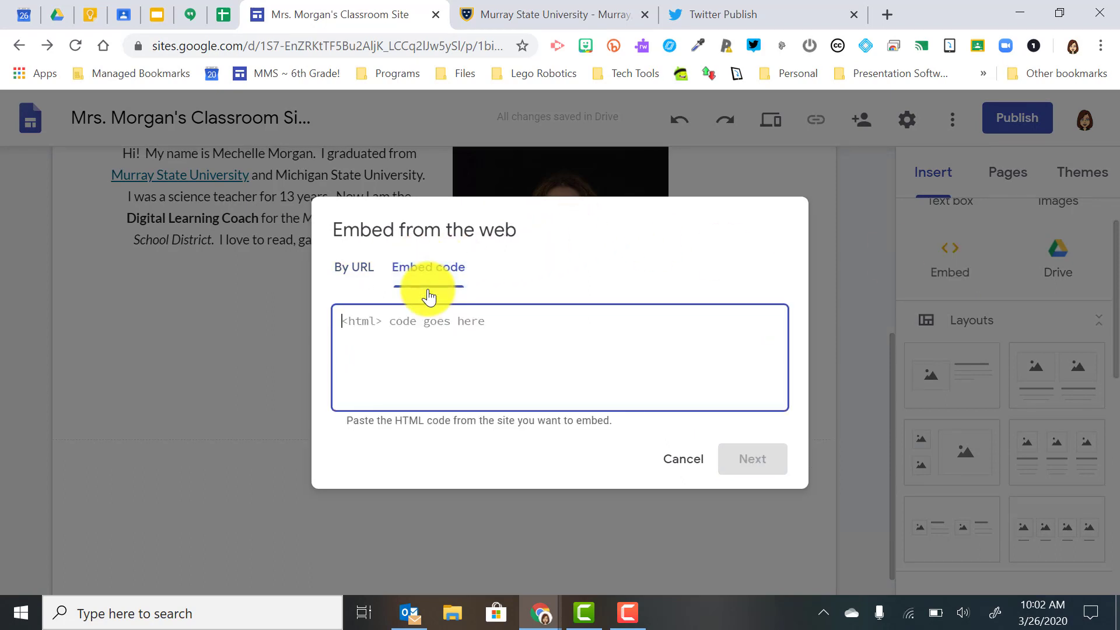
click(700, 14)
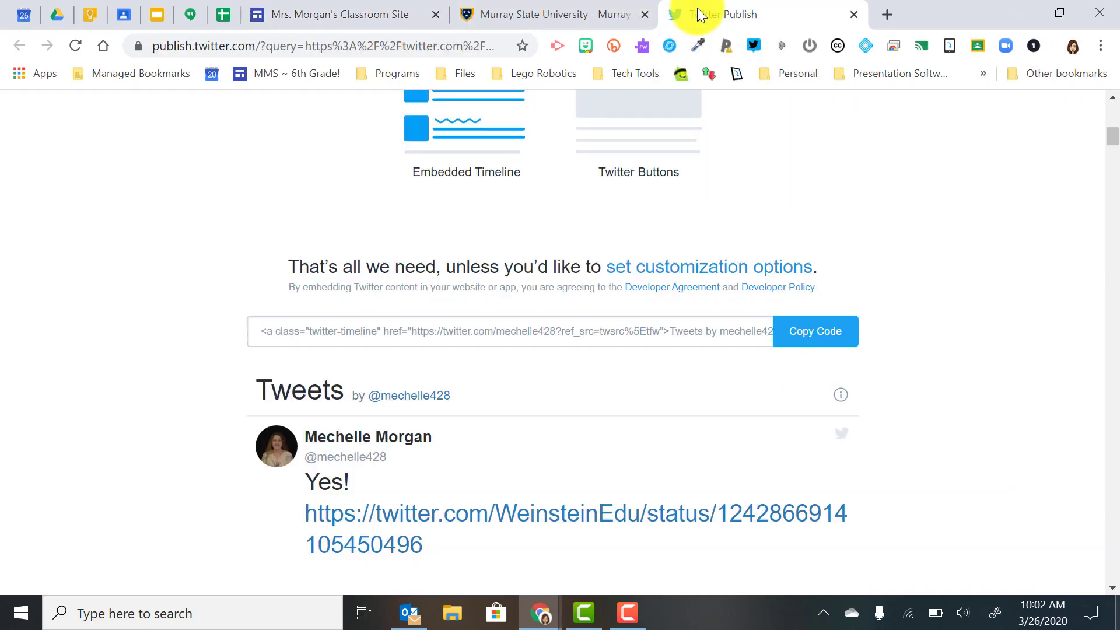
click(797, 330)
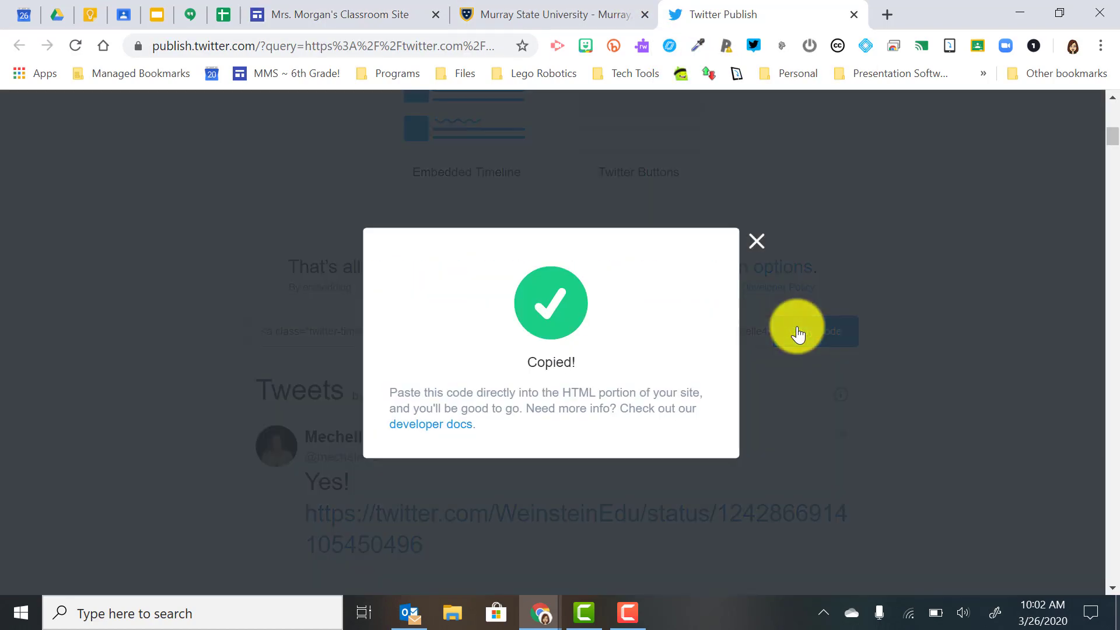
click(401, 14)
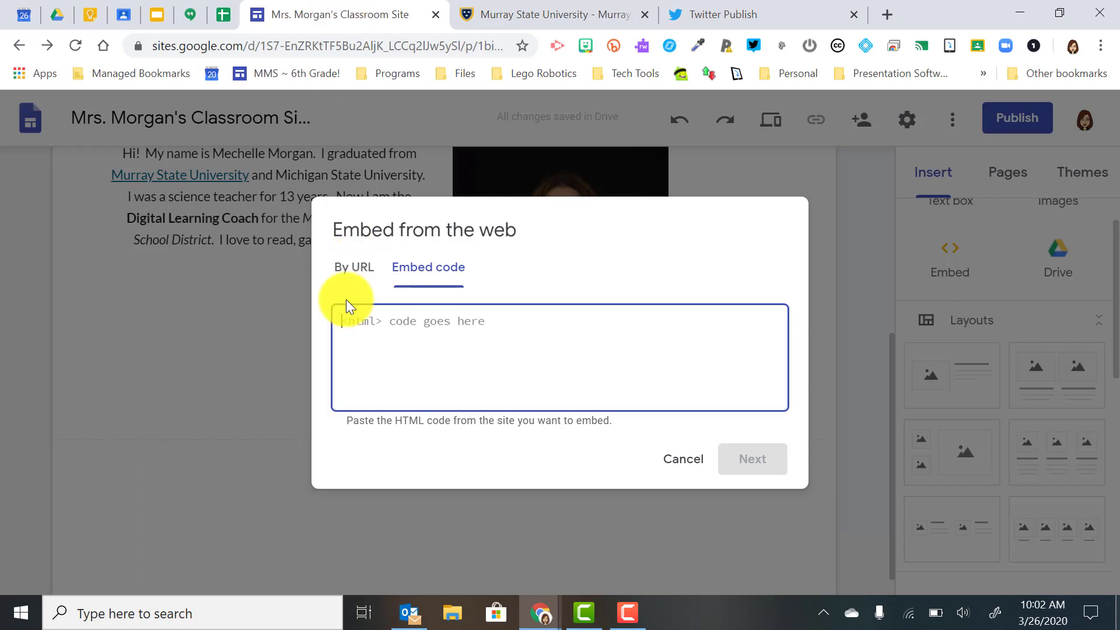
key(ctrl+v)
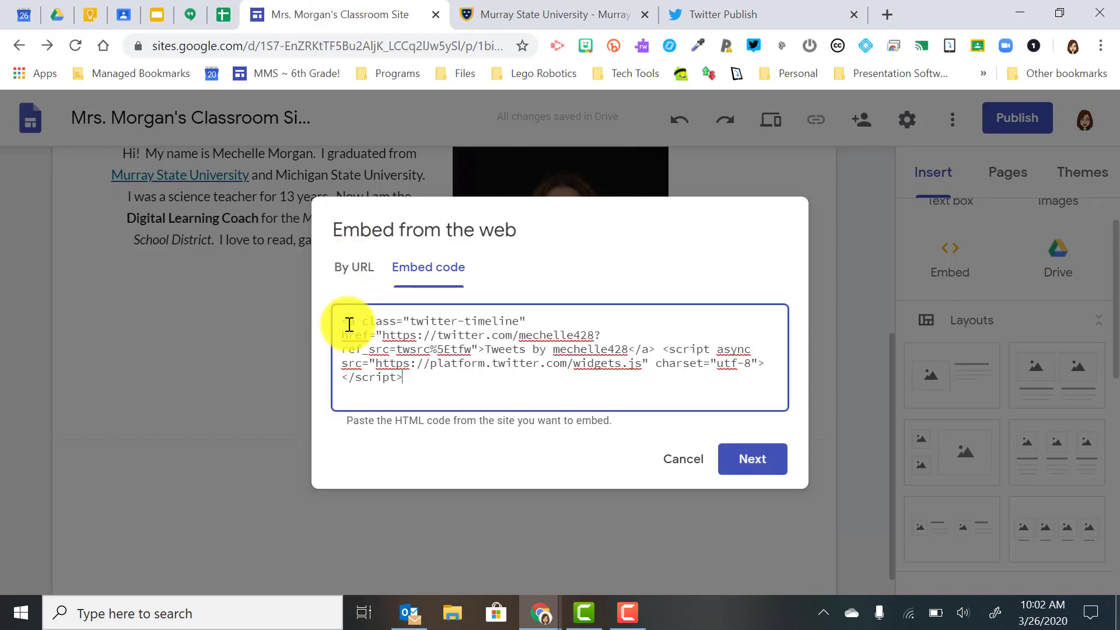
click(741, 467)
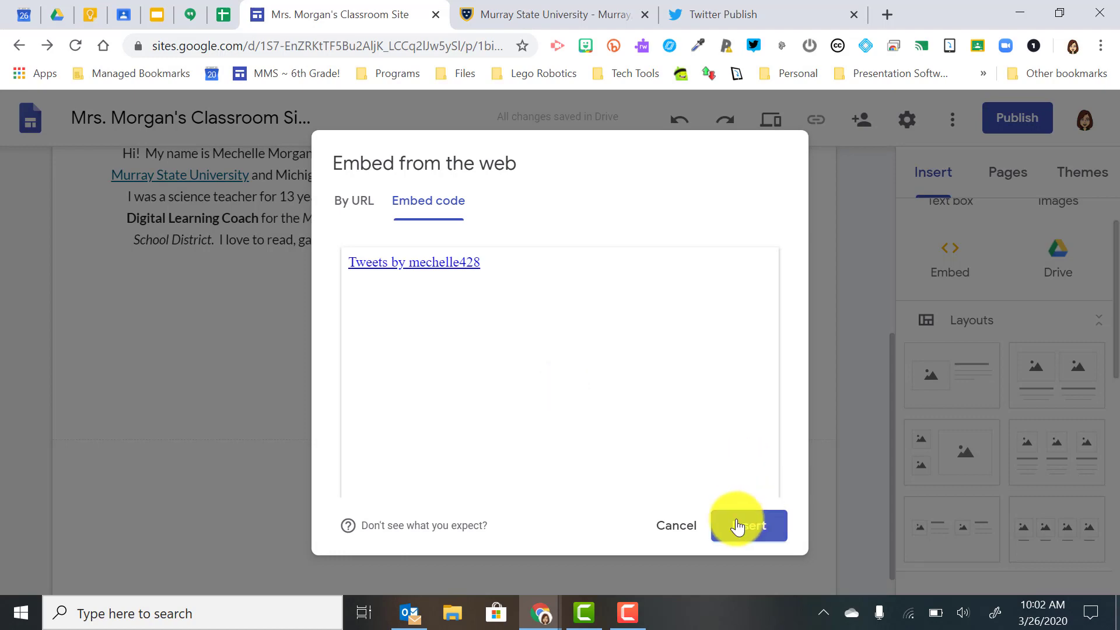
click(737, 526)
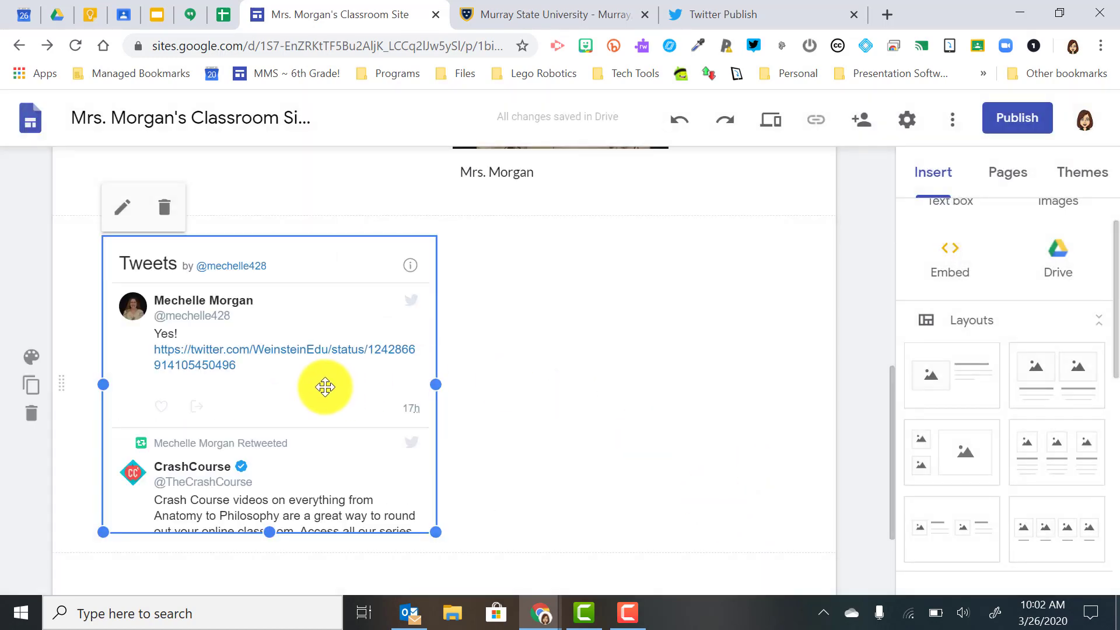
Step: Review the embedded Twitter timeline and its HTML code, closing the code editor without making changes
scroll(325, 385, down, 2)
scroll(325, 385, up, 3)
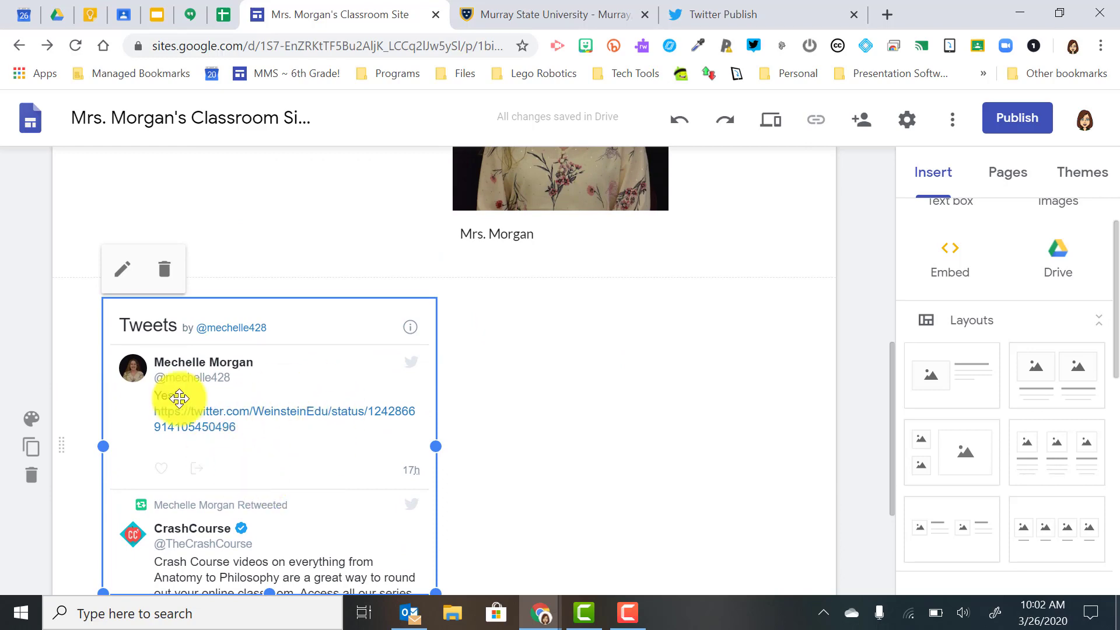
click(129, 282)
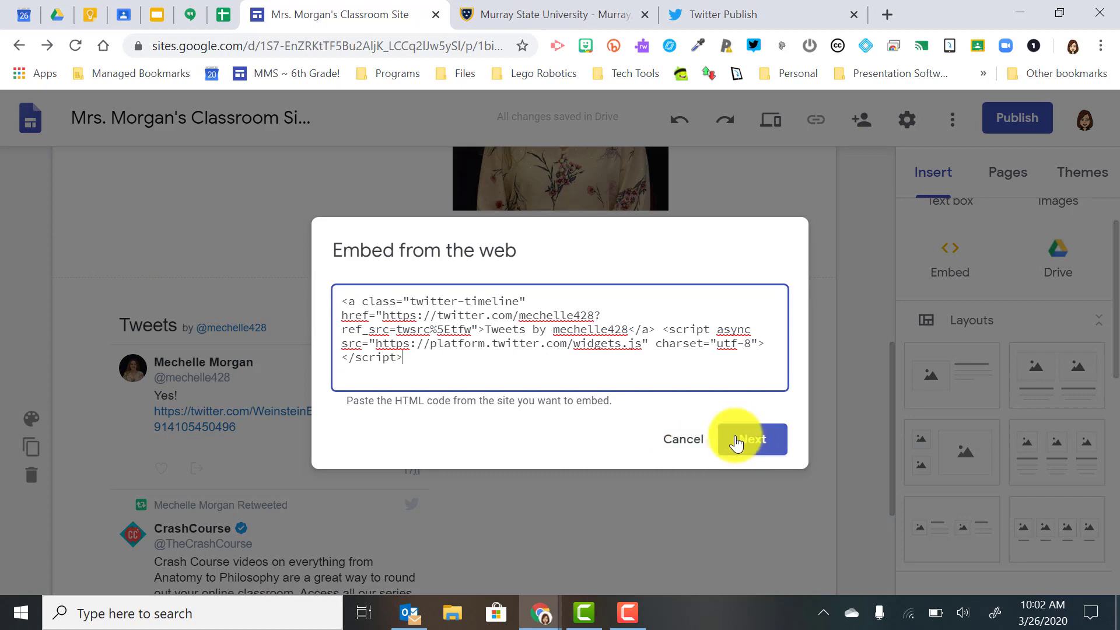
click(687, 441)
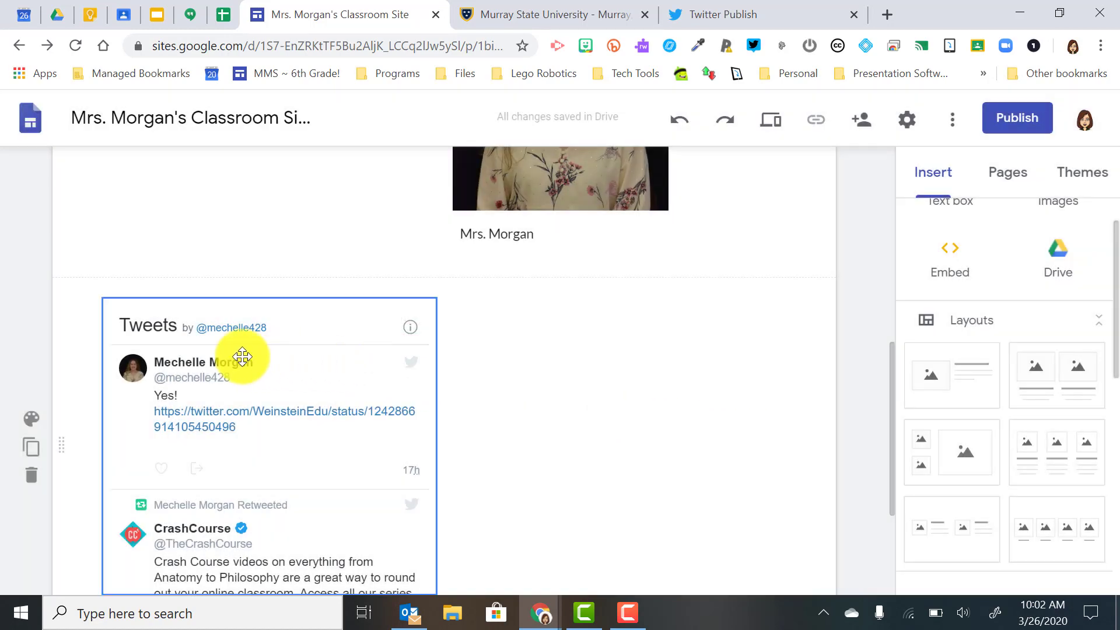
click(157, 339)
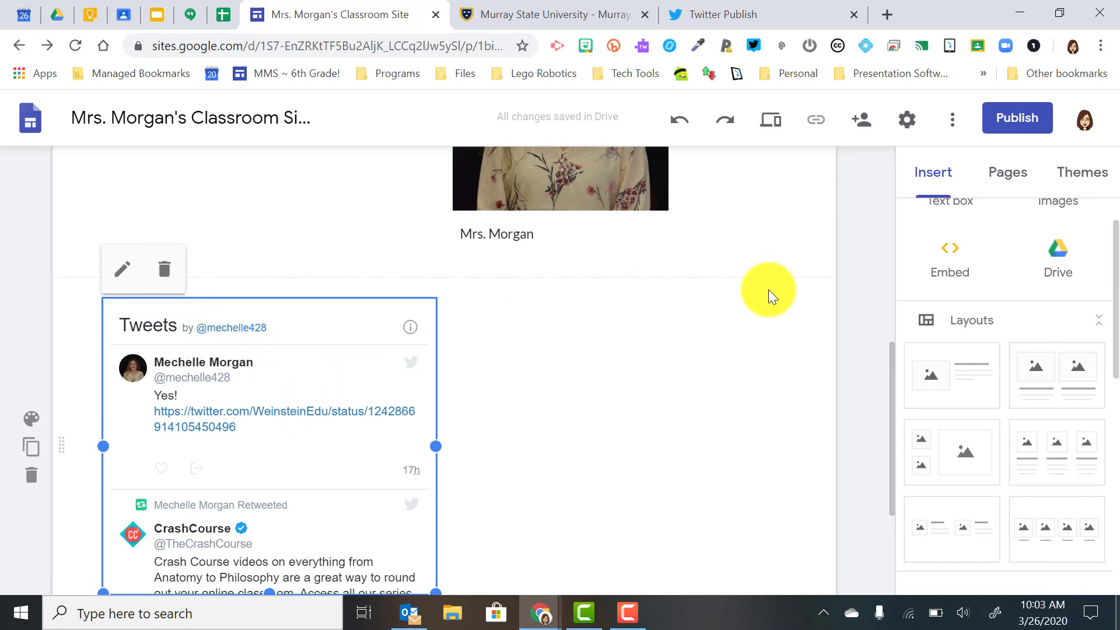
Step: Insert the Tech Tip Tuesday presentation from the top level of My Drive into the page above the Twitter timeline
scroll(978, 280, up, 1)
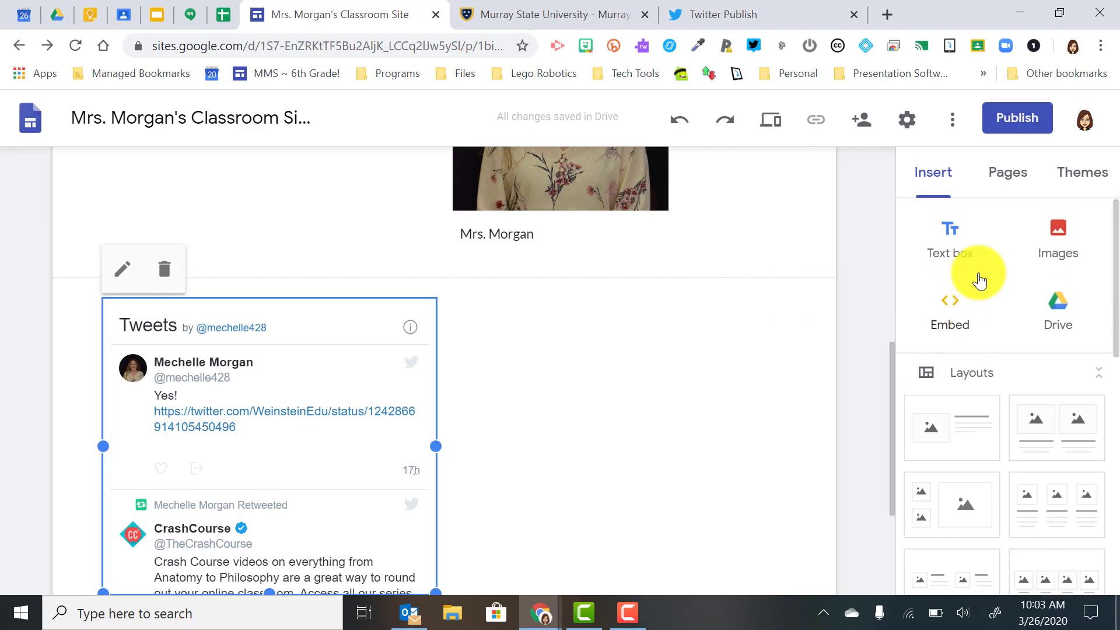
click(1053, 313)
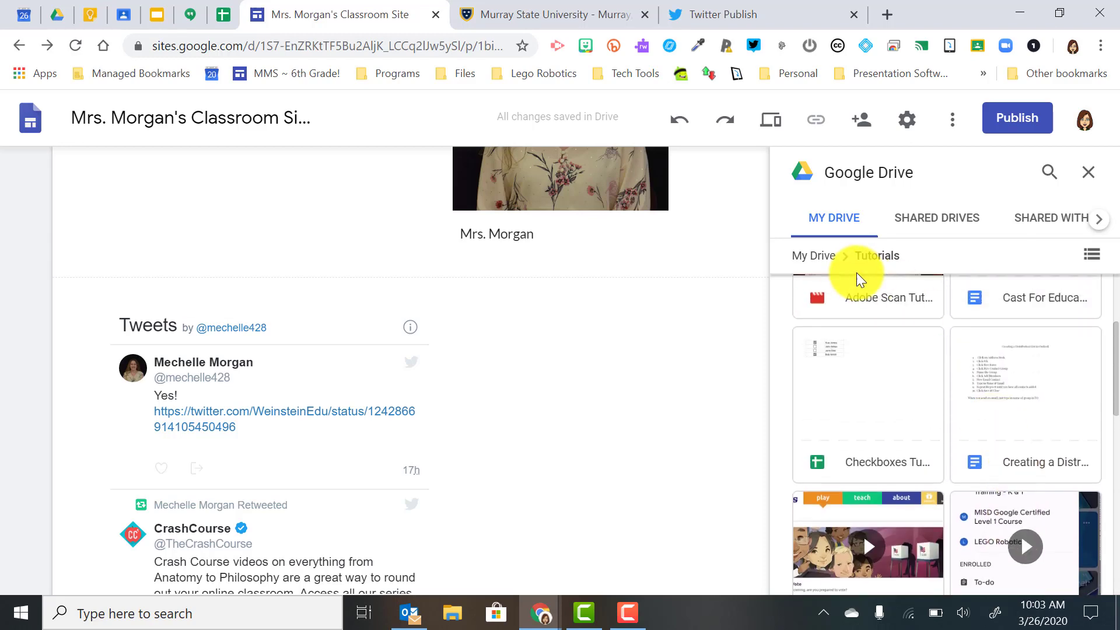
click(813, 260)
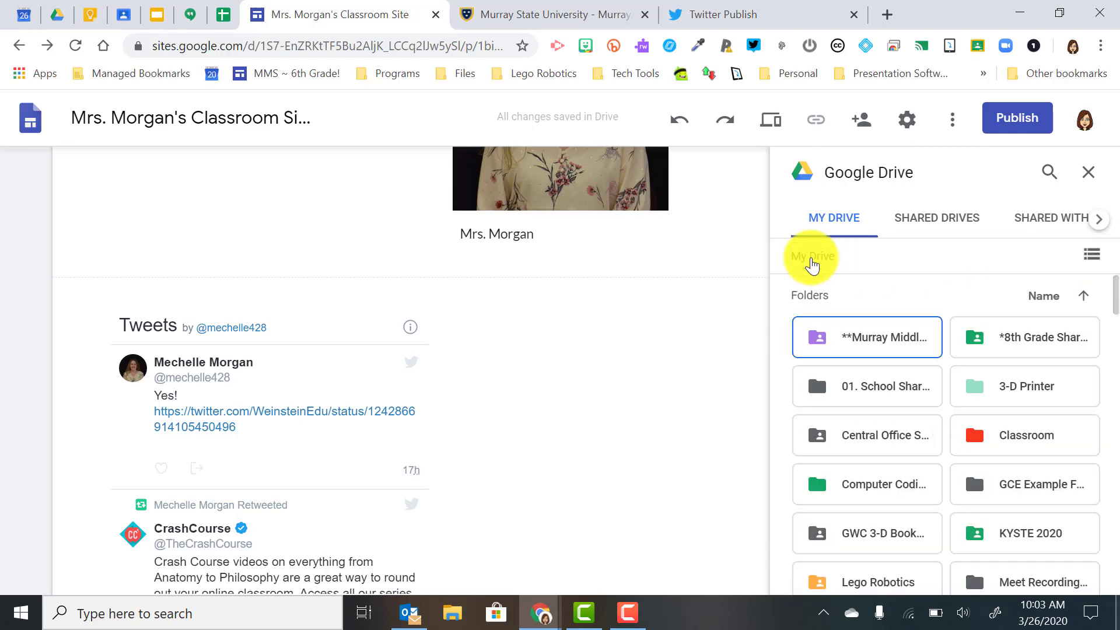
scroll(966, 352, down, 15)
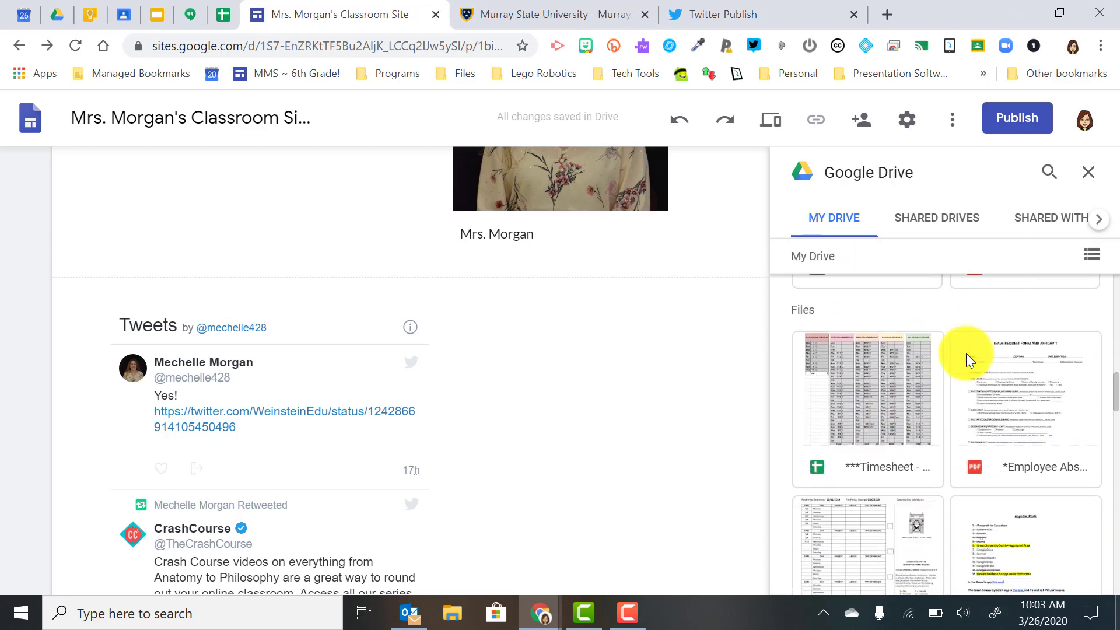
scroll(966, 352, down, 12)
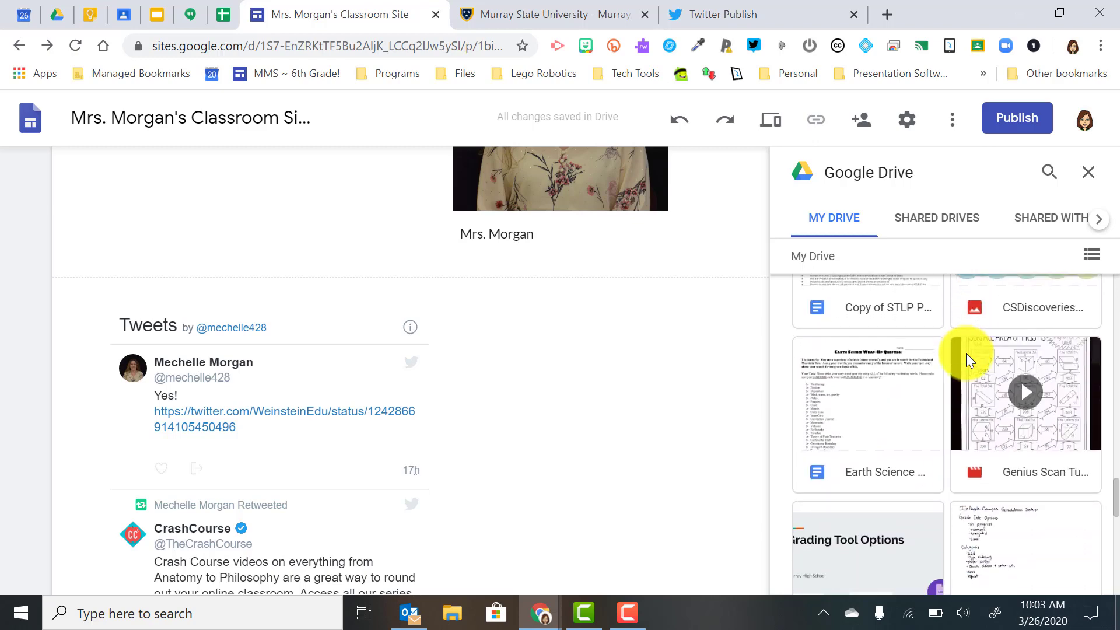
scroll(966, 352, down, 12)
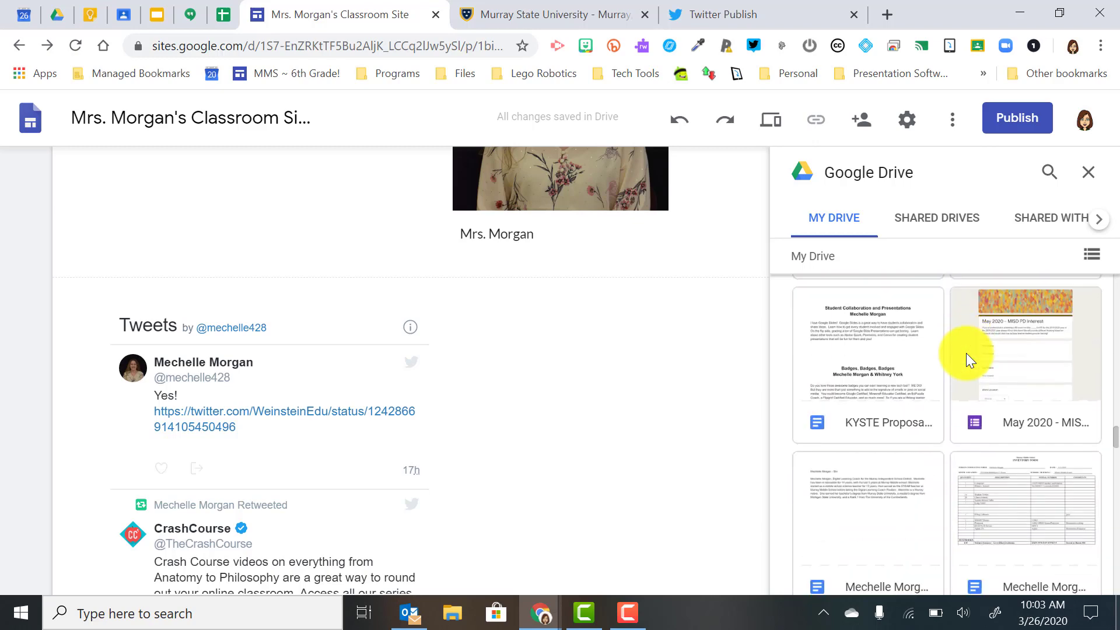
scroll(967, 353, down, 4)
scroll(967, 352, down, 10)
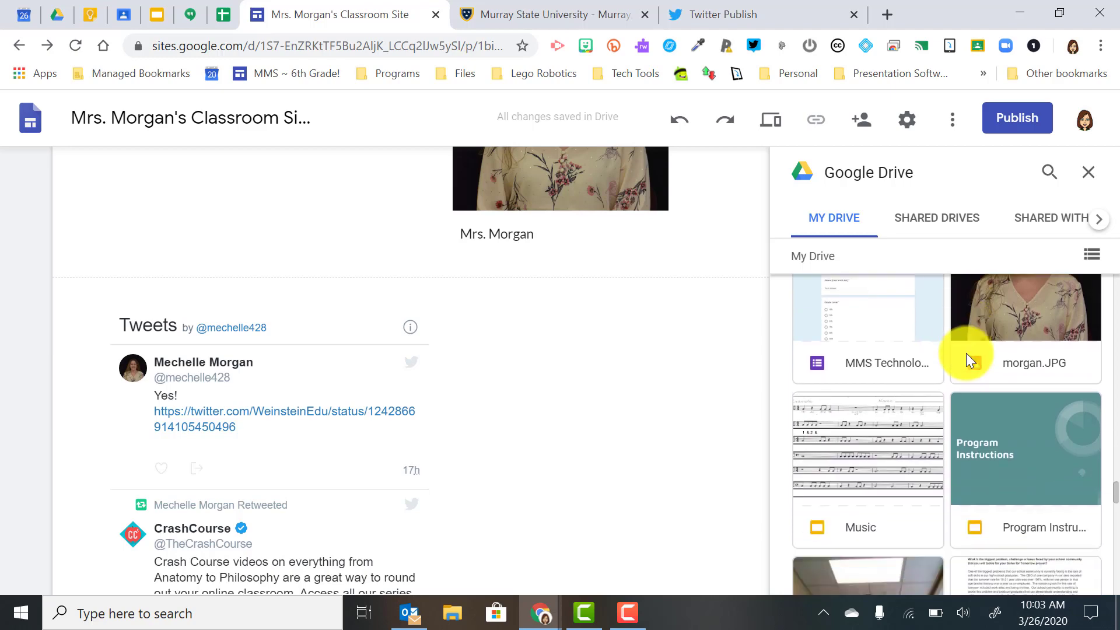
scroll(966, 352, down, 5)
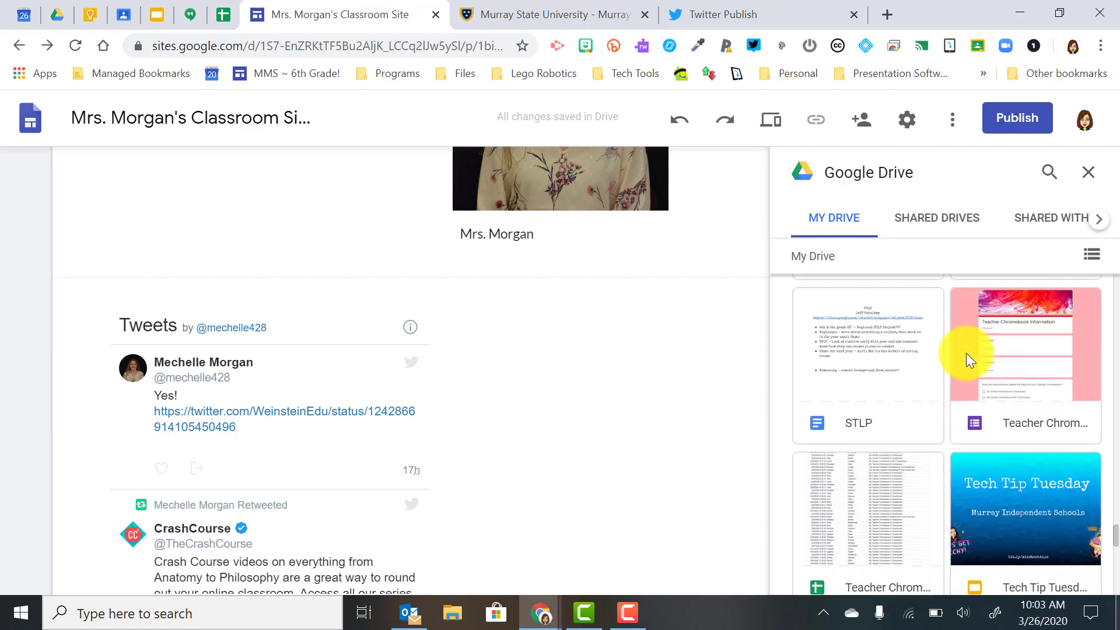
scroll(966, 352, up, 2)
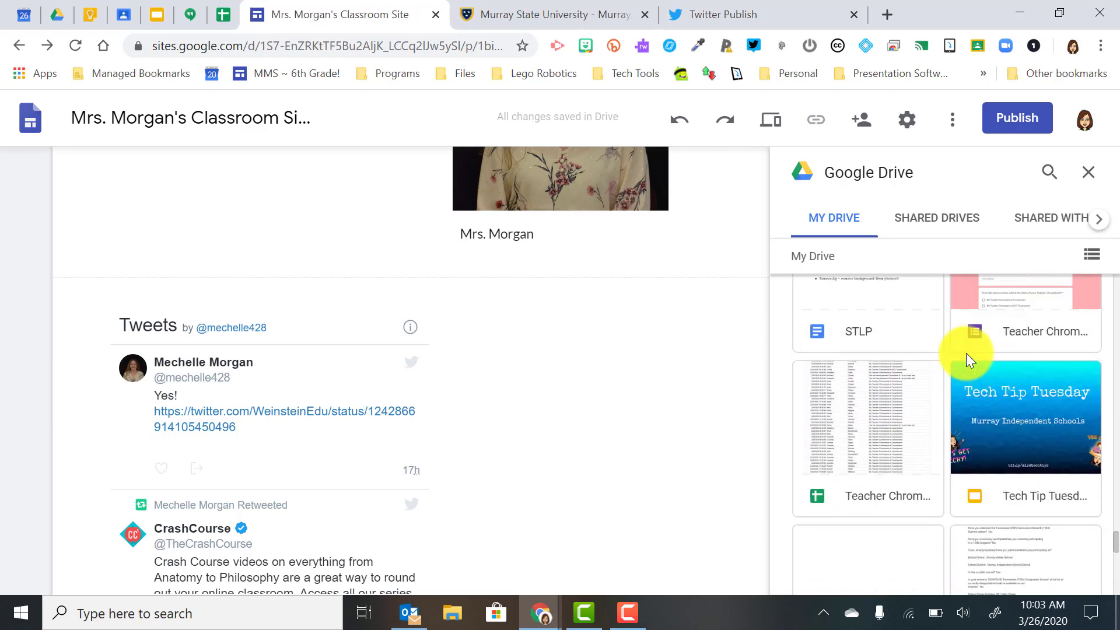
click(1016, 418)
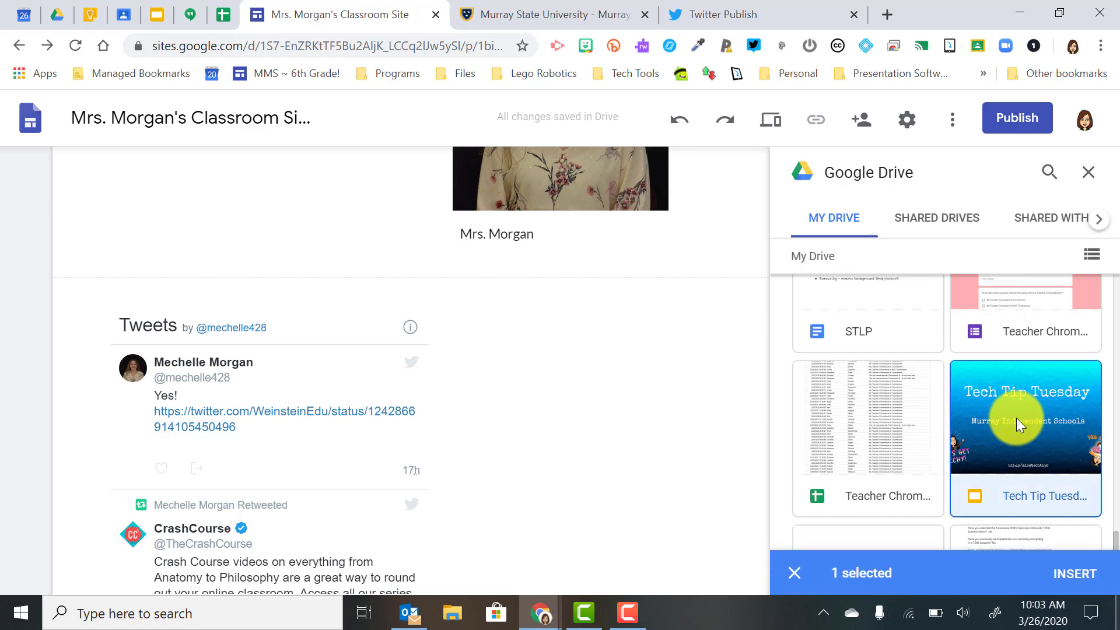
click(1063, 577)
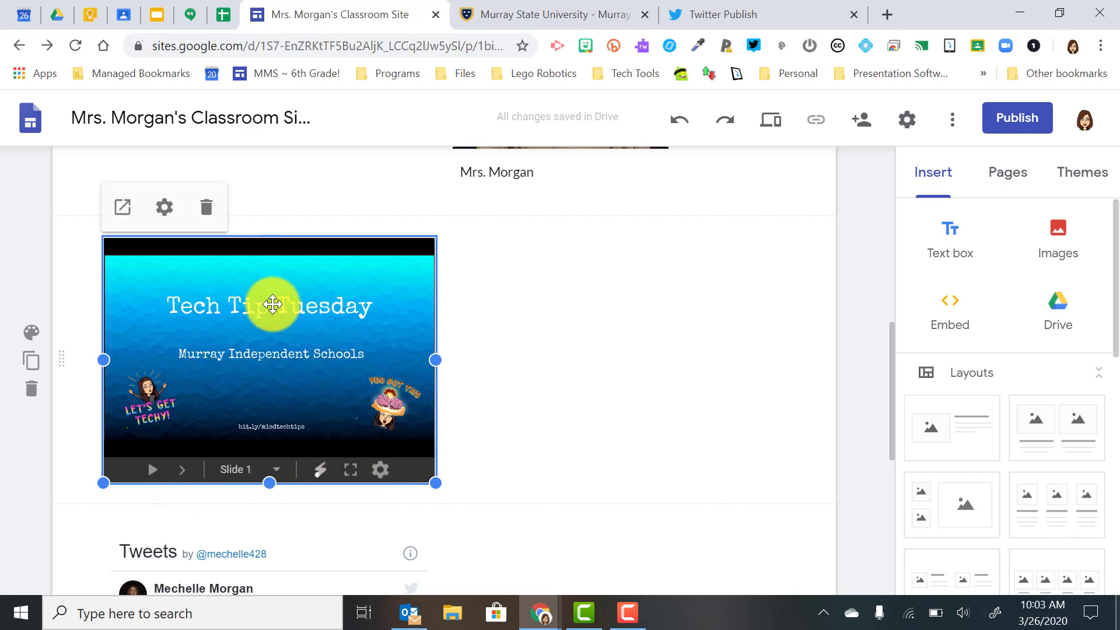
click(580, 332)
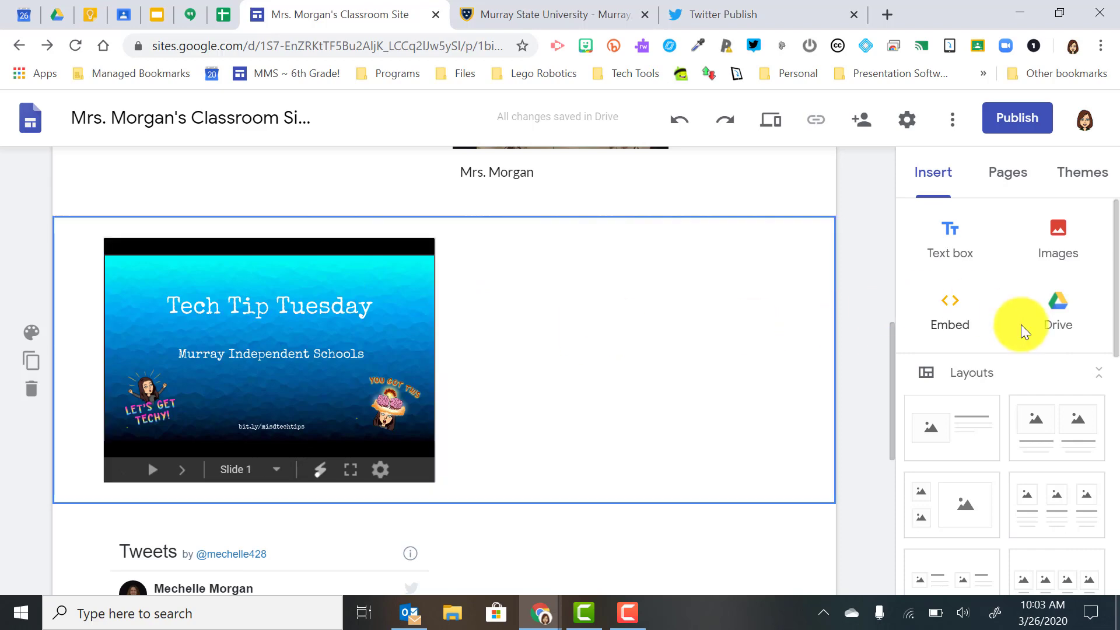
Step: Insert the copied STLP project scoring guide document from My Drive below the Tech Tip Tuesday slides
click(1051, 318)
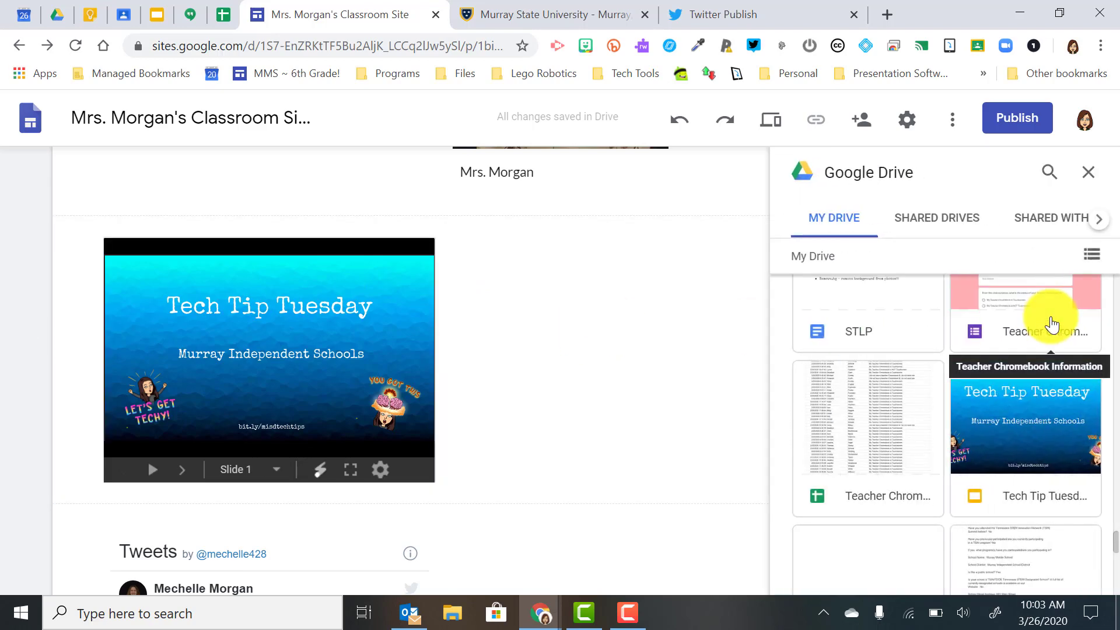
scroll(1051, 322, down, 10)
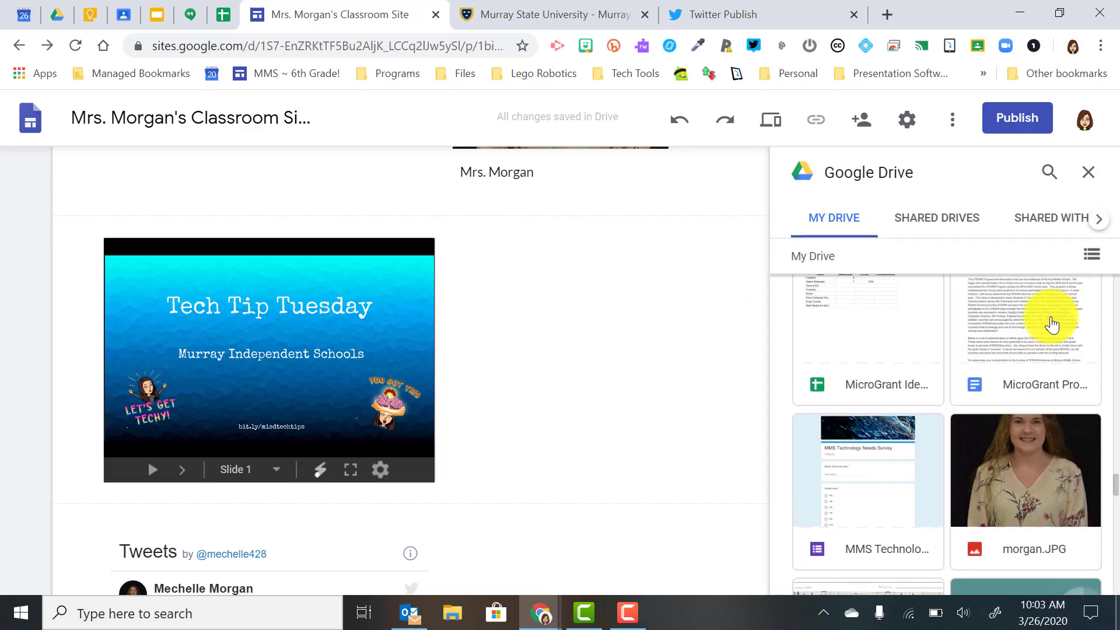
scroll(1052, 324, down, 10)
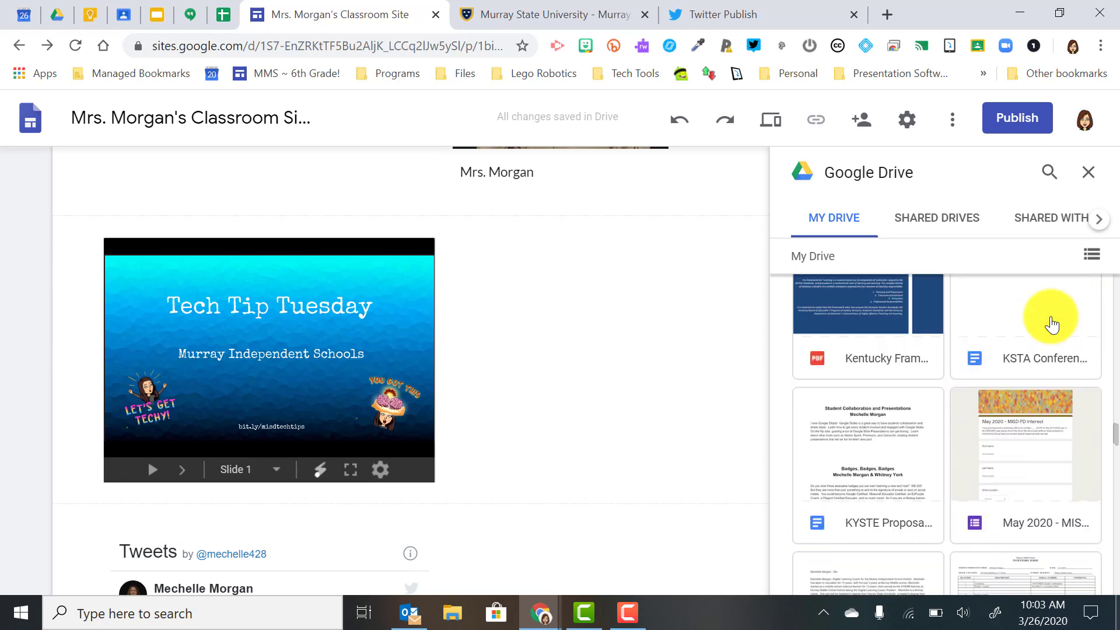
scroll(1053, 324, up, 2)
scroll(1053, 324, up, 8)
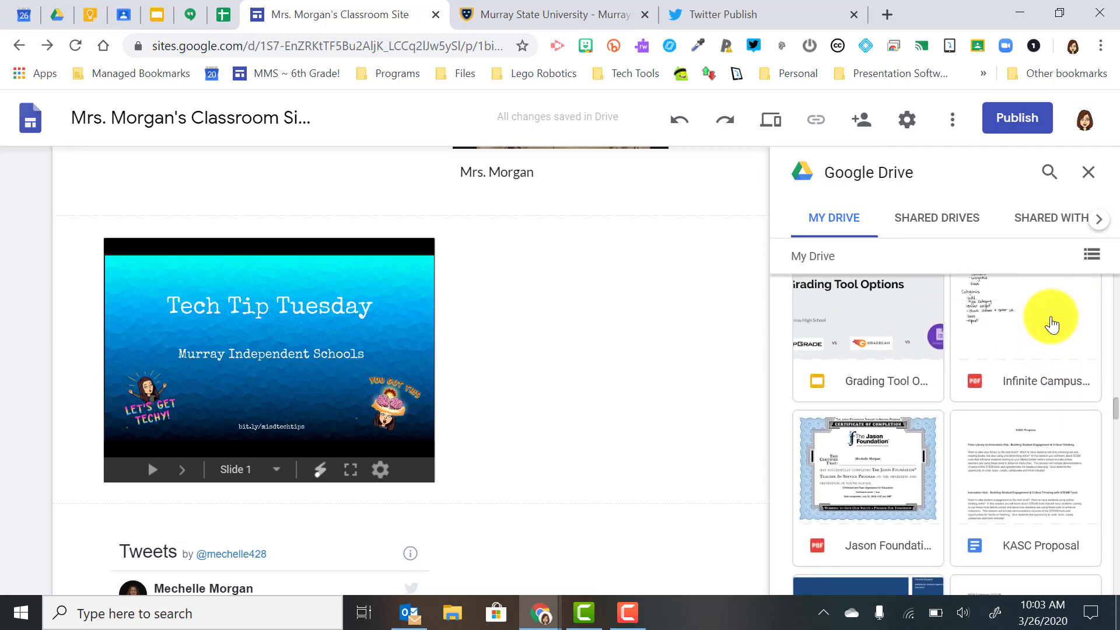
scroll(1052, 324, up, 3)
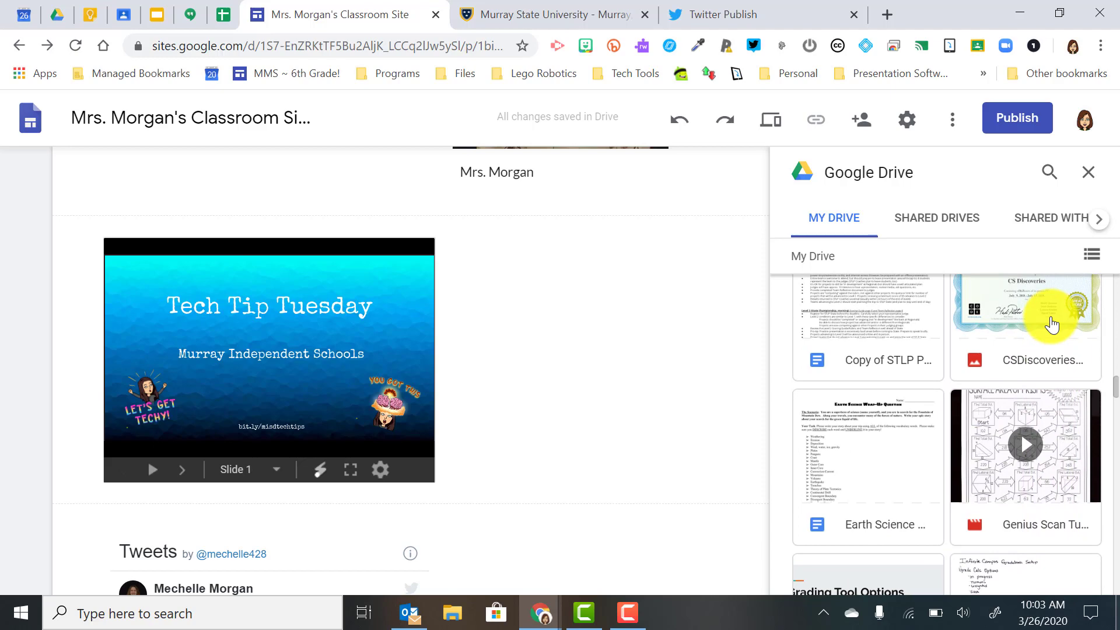
scroll(1052, 325, up, 7)
scroll(1053, 325, down, 4)
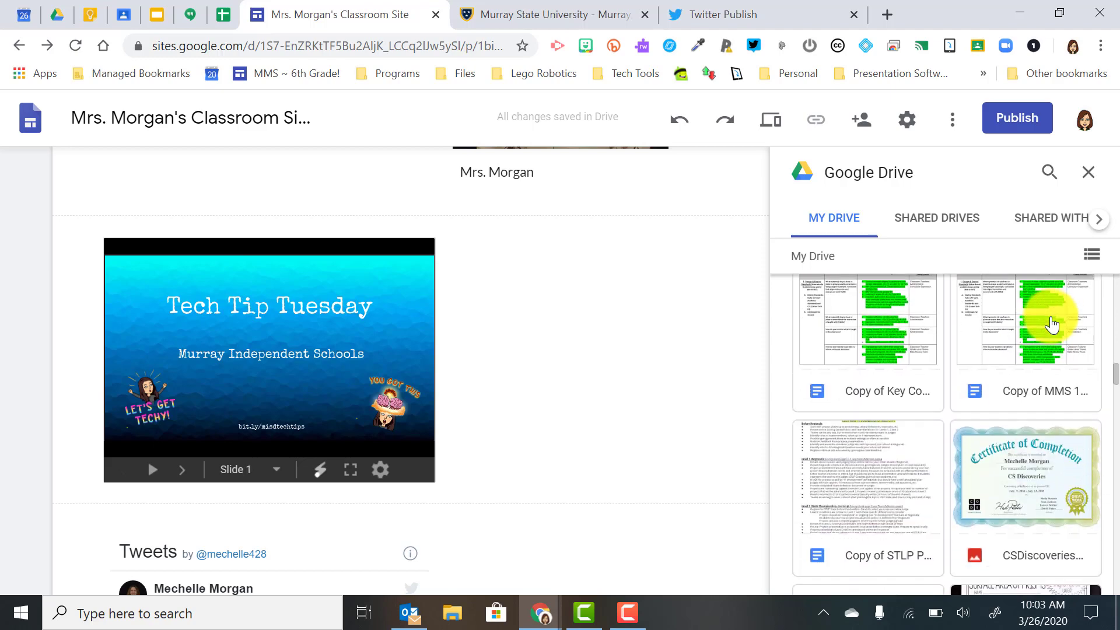
scroll(1053, 325, down, 1)
click(862, 435)
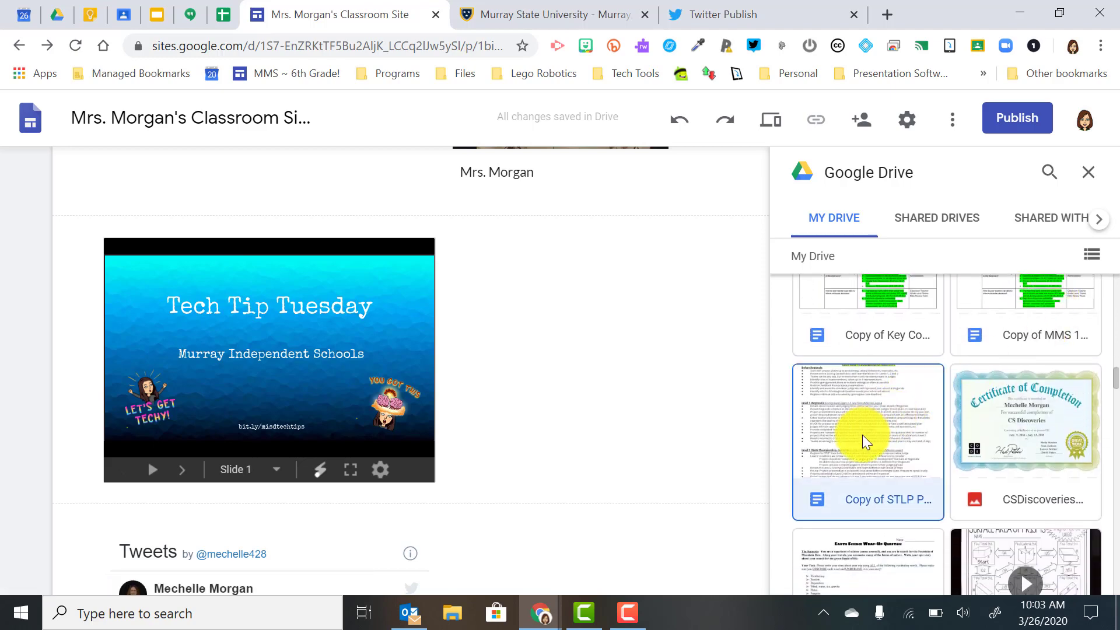
click(1072, 576)
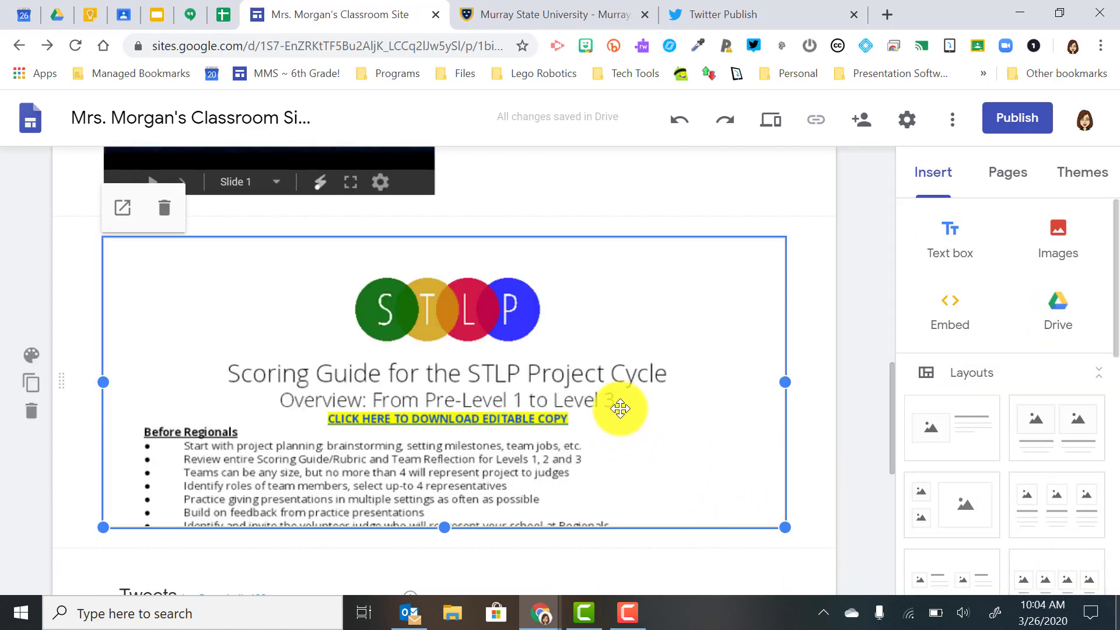
Step: Add two layout sections below the Twitter timeline: one image beside text, and two images side by side with text beneath
scroll(613, 389, down, 2)
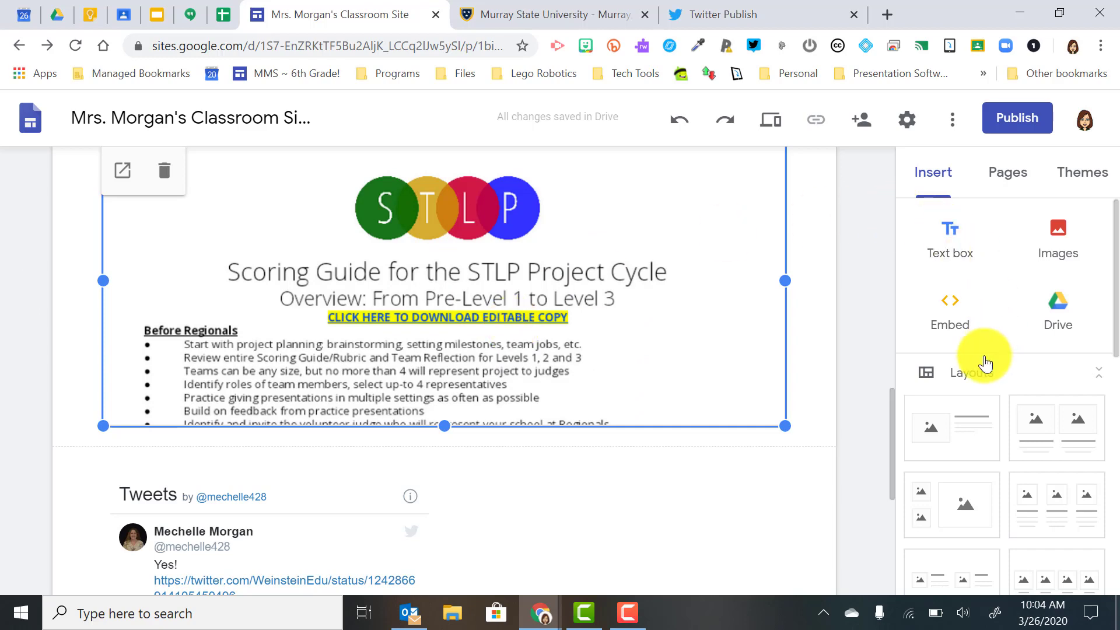
scroll(983, 359, down, 1)
scroll(985, 362, down, 5)
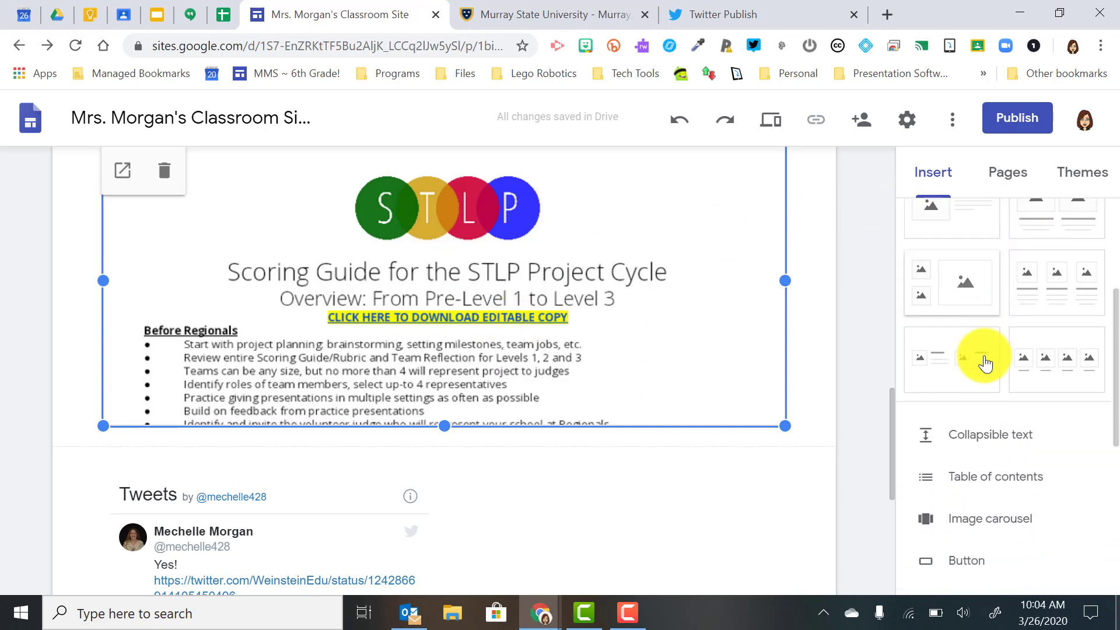
scroll(984, 363, up, 3)
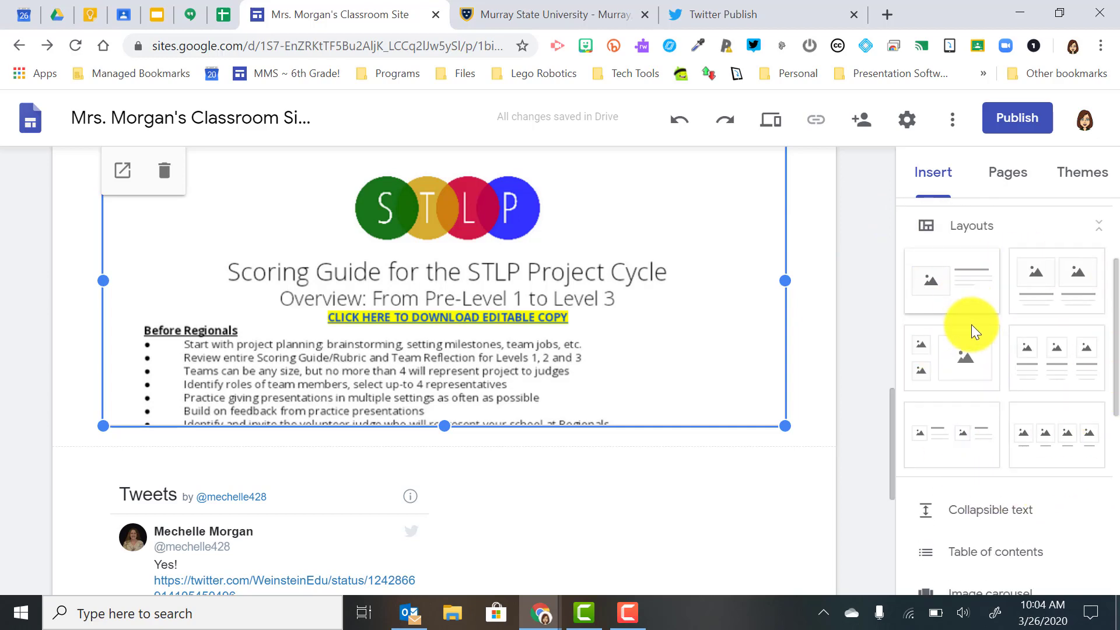
click(965, 280)
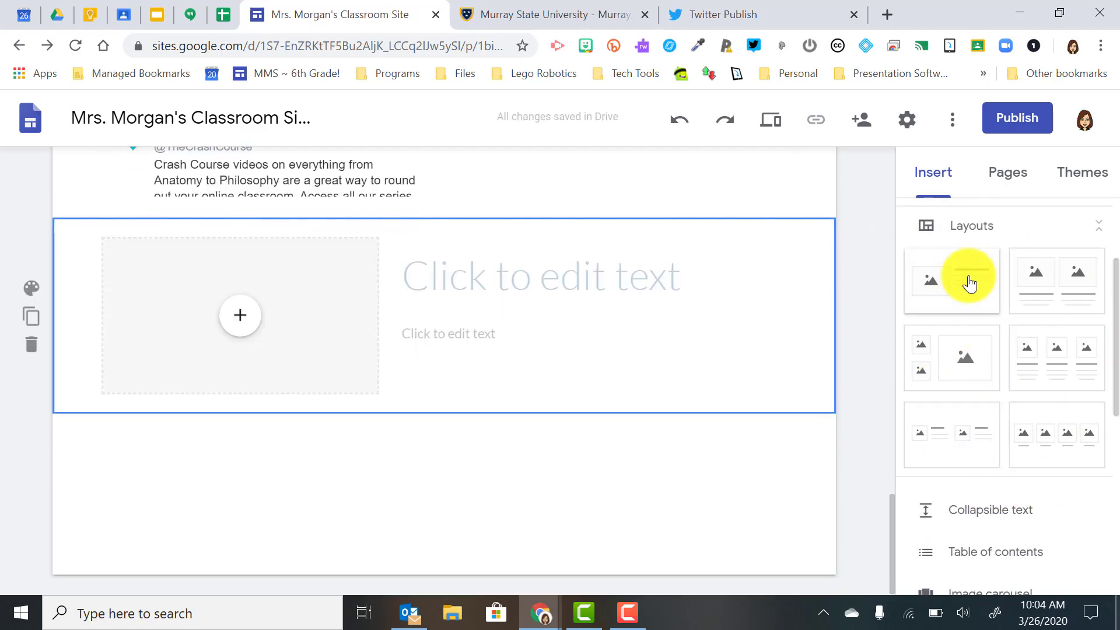
click(1065, 285)
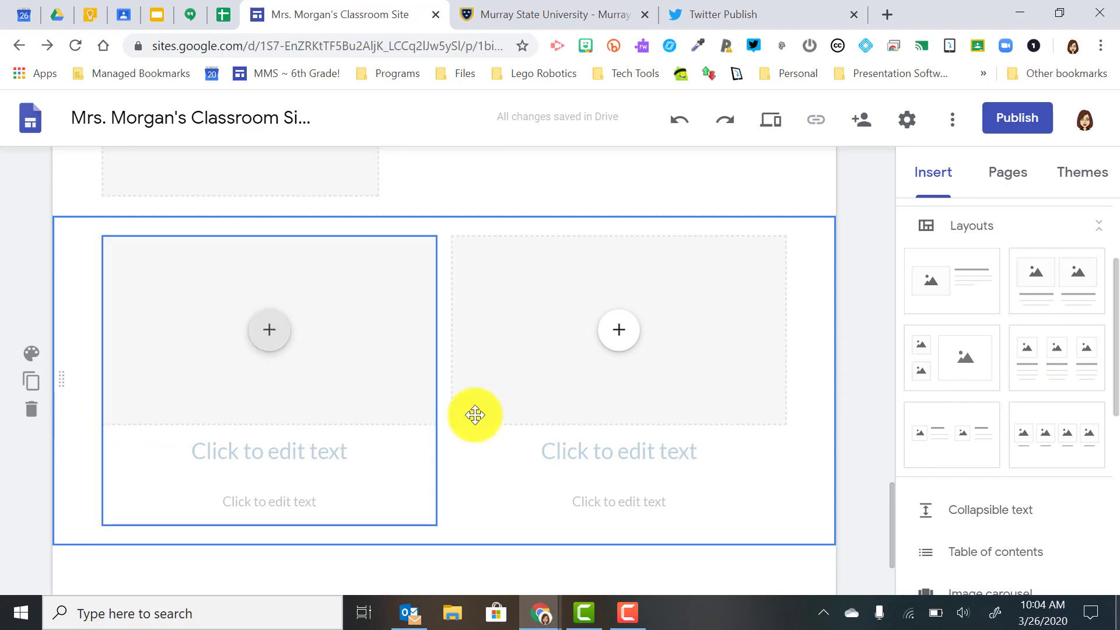
Step: Delete both empty layout sections below the Twitter timeline
scroll(324, 269, up, 3)
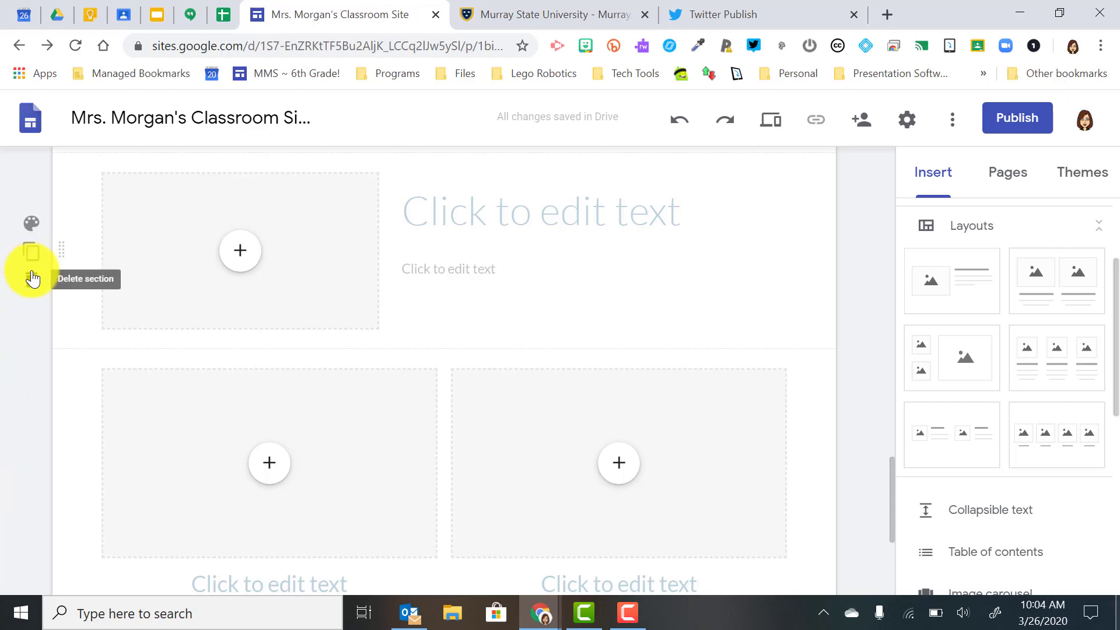
click(31, 277)
scroll(230, 302, up, 3)
scroll(229, 302, down, 5)
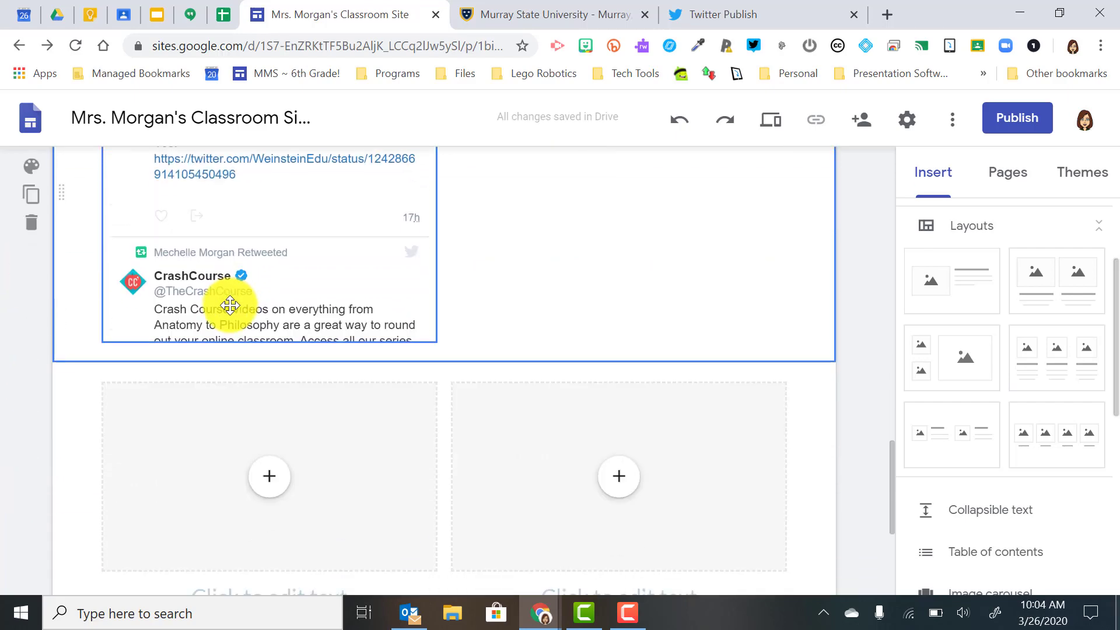
scroll(156, 450, down, 2)
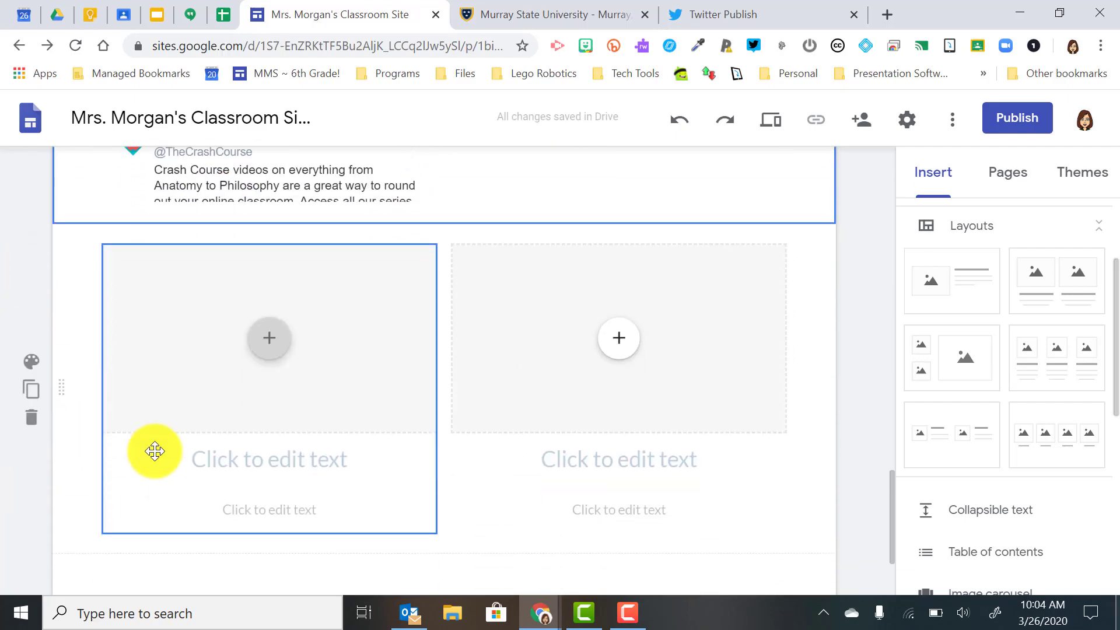
click(31, 420)
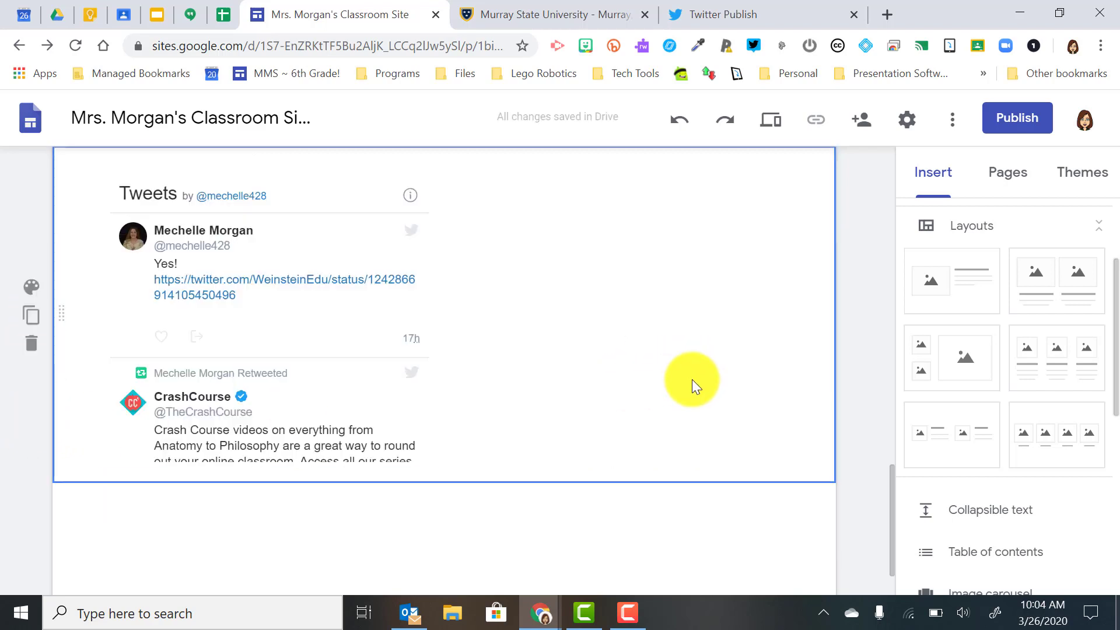
Step: Review the remaining insertable components, from collapsible text through charts, and check the empty area at the end of the page
scroll(692, 379, up, 2)
scroll(992, 370, down, 2)
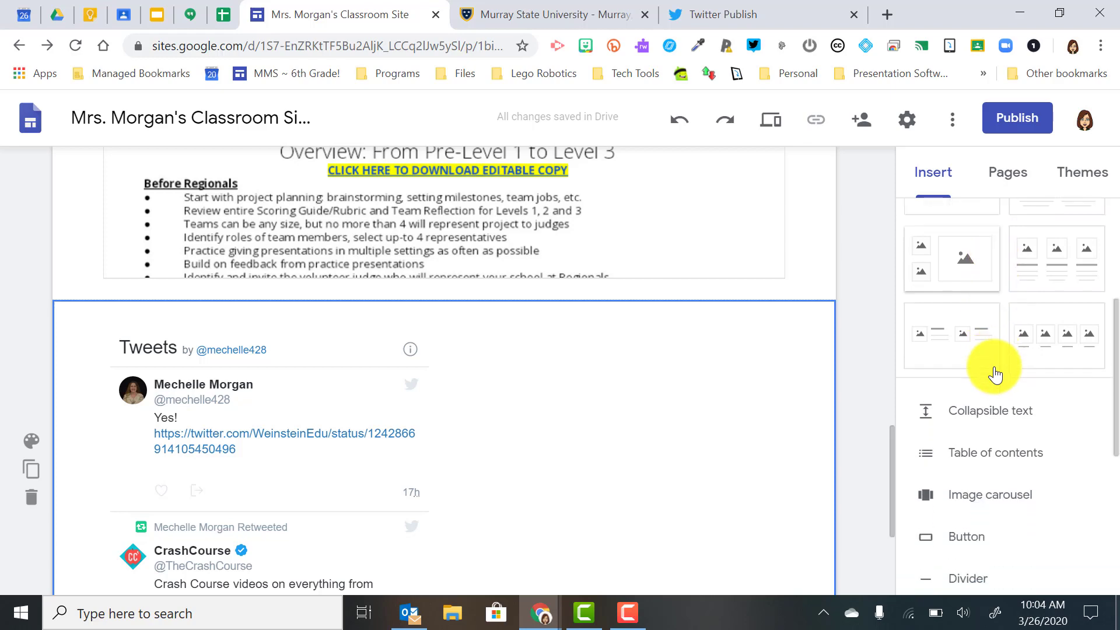
scroll(995, 373, down, 4)
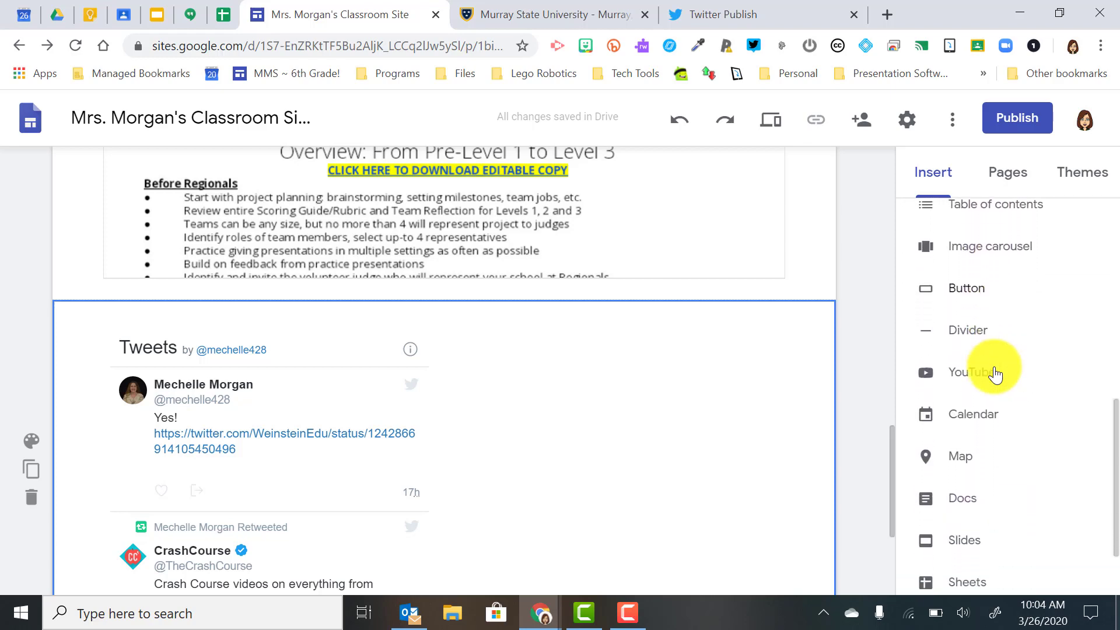
scroll(995, 373, down, 1)
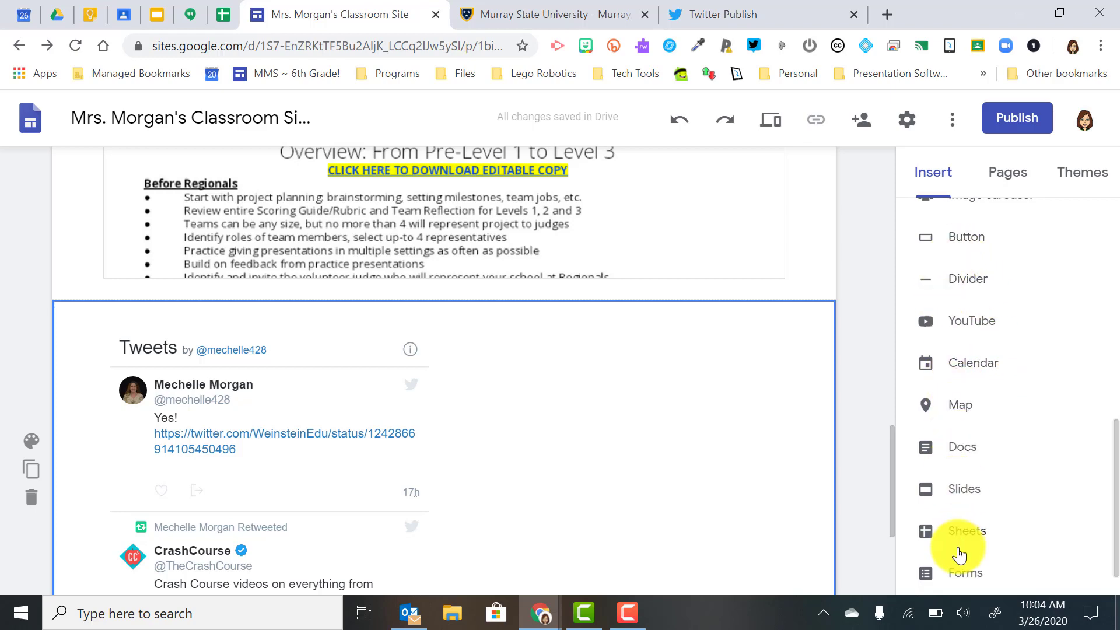
scroll(944, 575, down, 1)
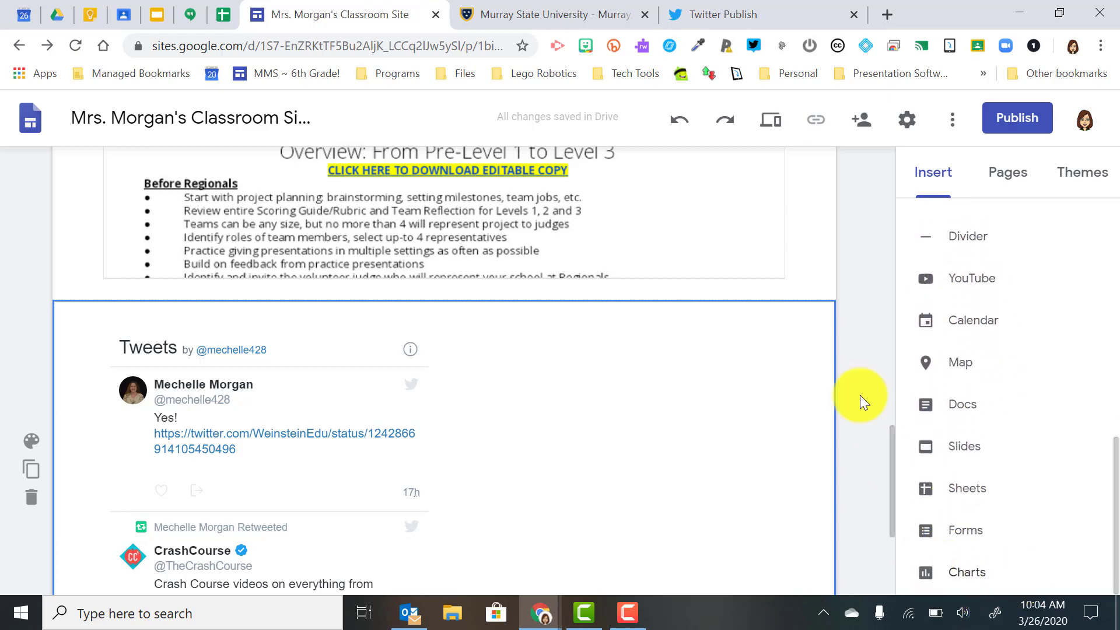
scroll(764, 362, down, 4)
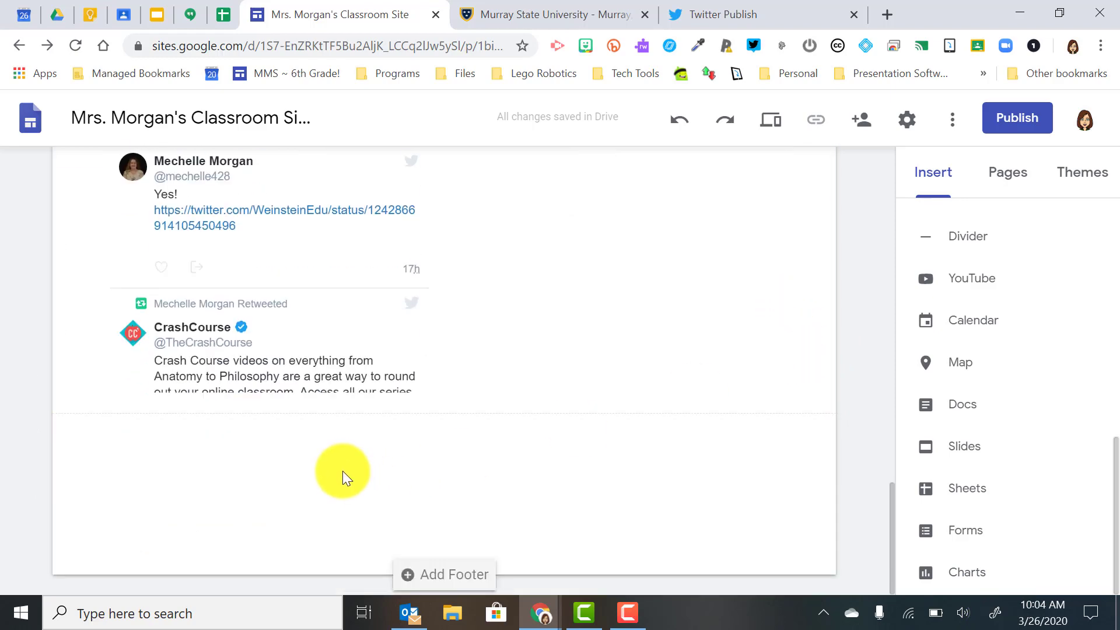
scroll(975, 288, up, 5)
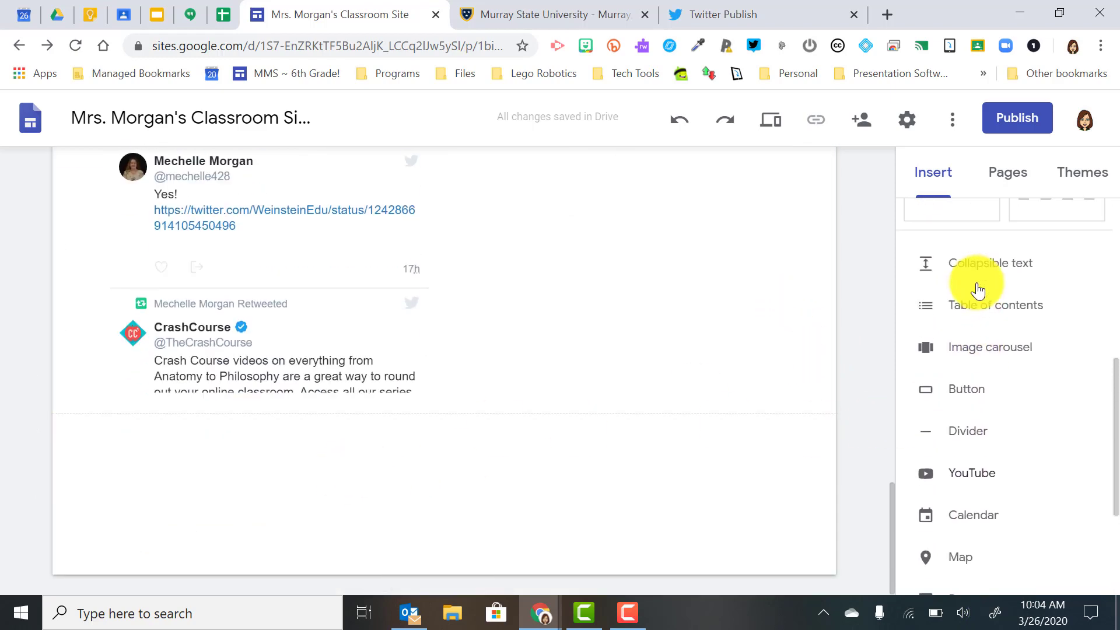
Step: Insert the "May 2020 - MISD PD Interest" form from Google Forms below the Twitter timeline and look through its questions
scroll(976, 288, up, 4)
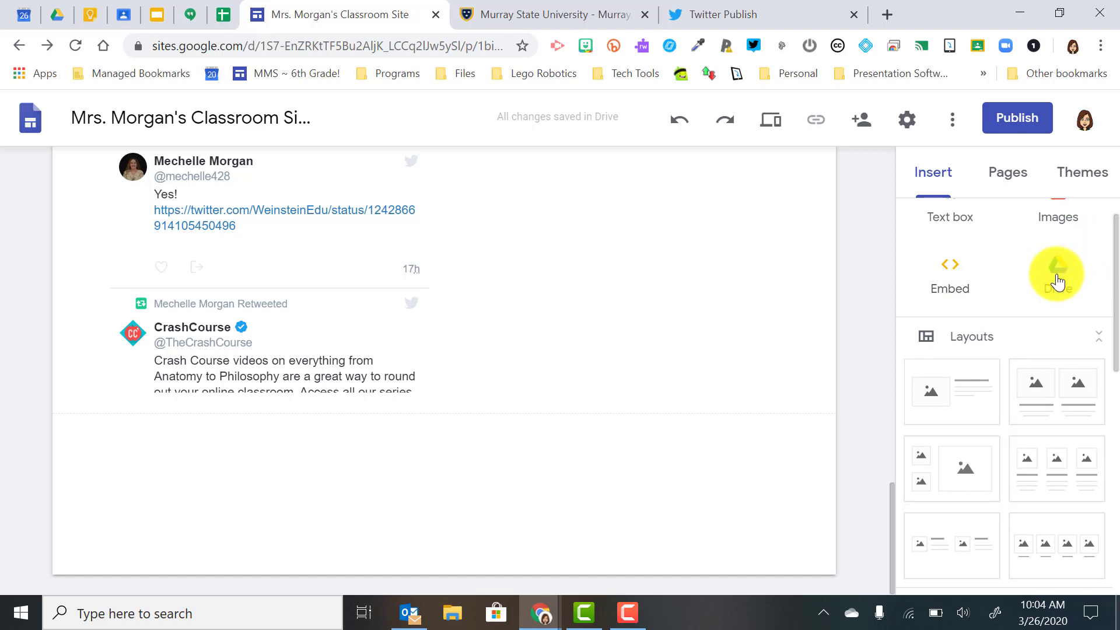
scroll(995, 286, down, 8)
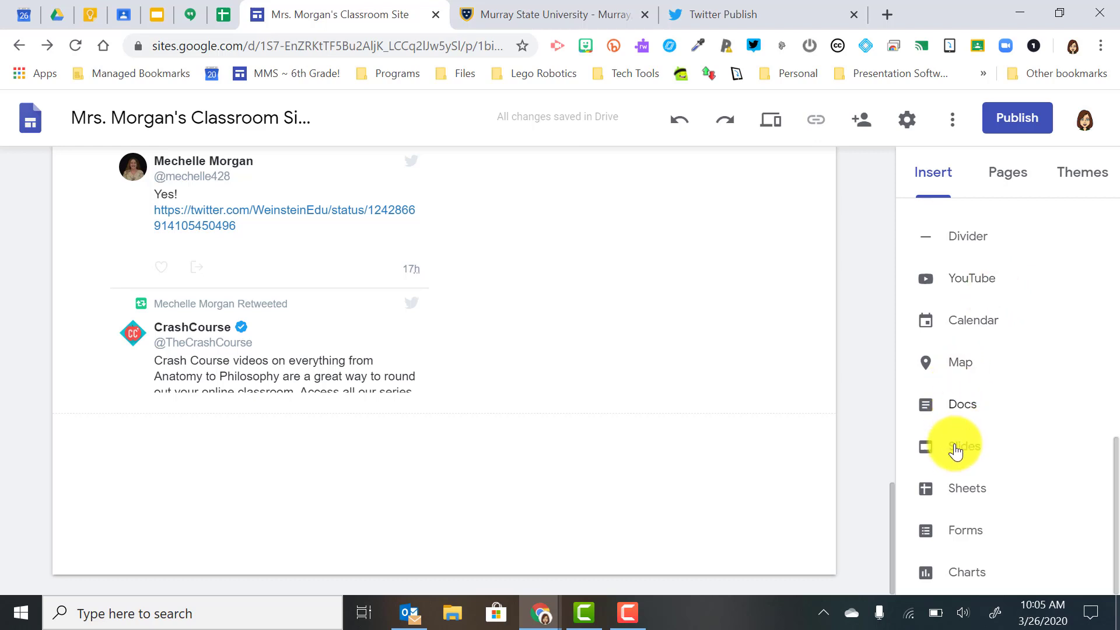
click(944, 529)
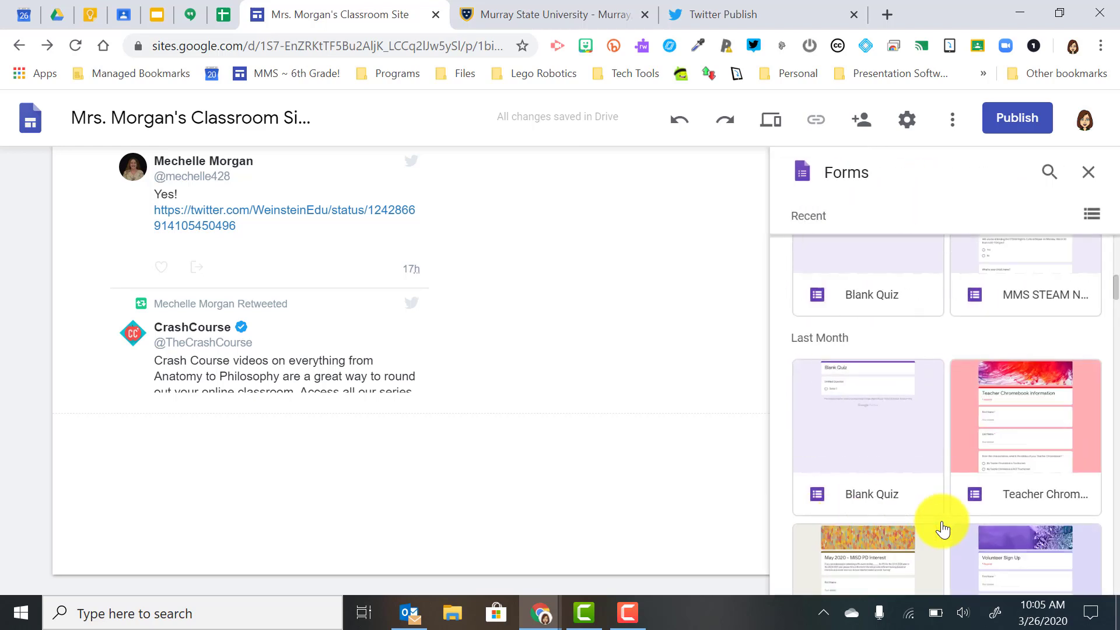
scroll(926, 364, down, 5)
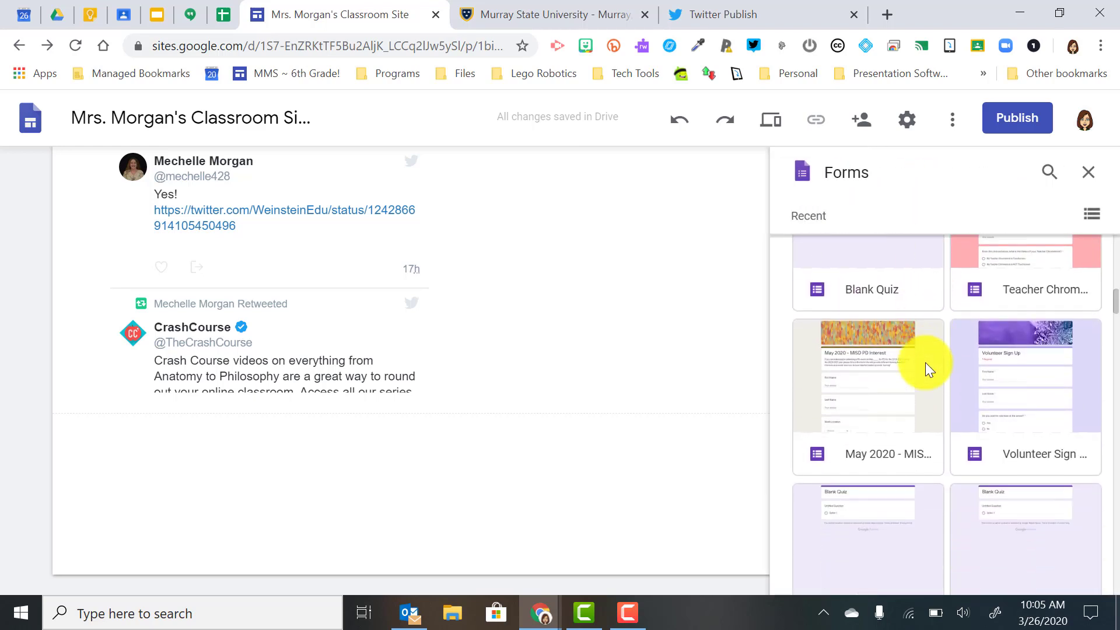
click(838, 351)
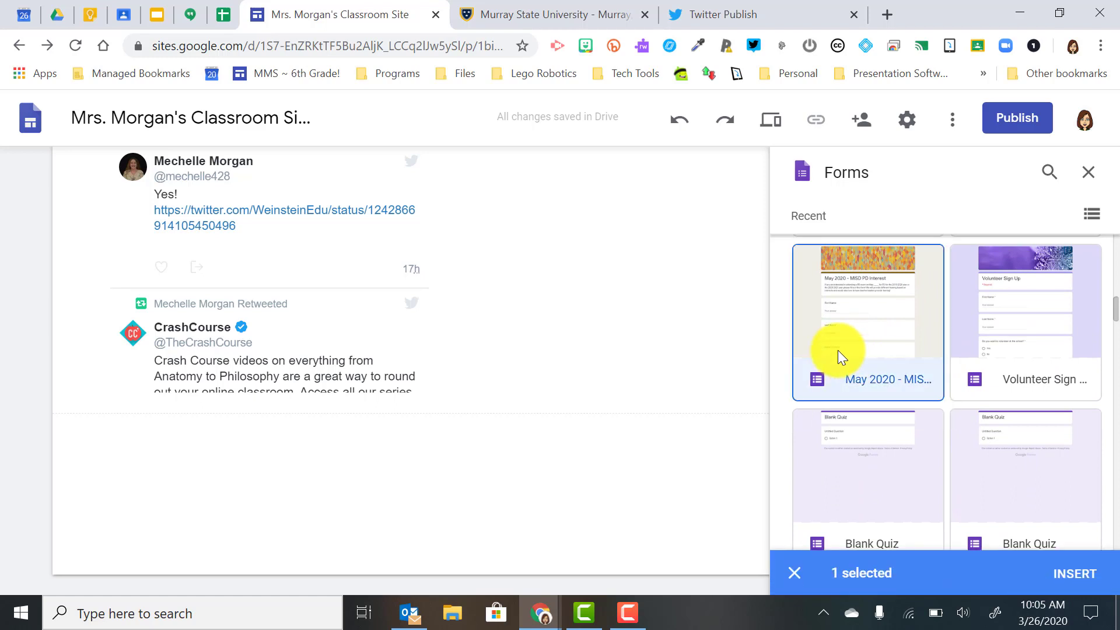
click(1074, 575)
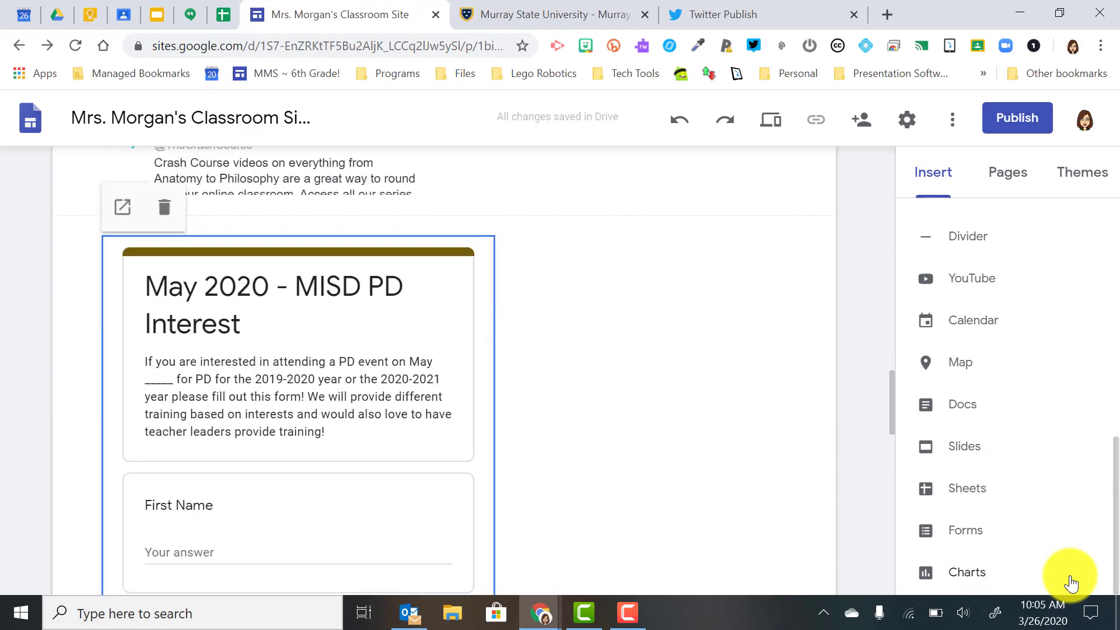
scroll(303, 387, down, 6)
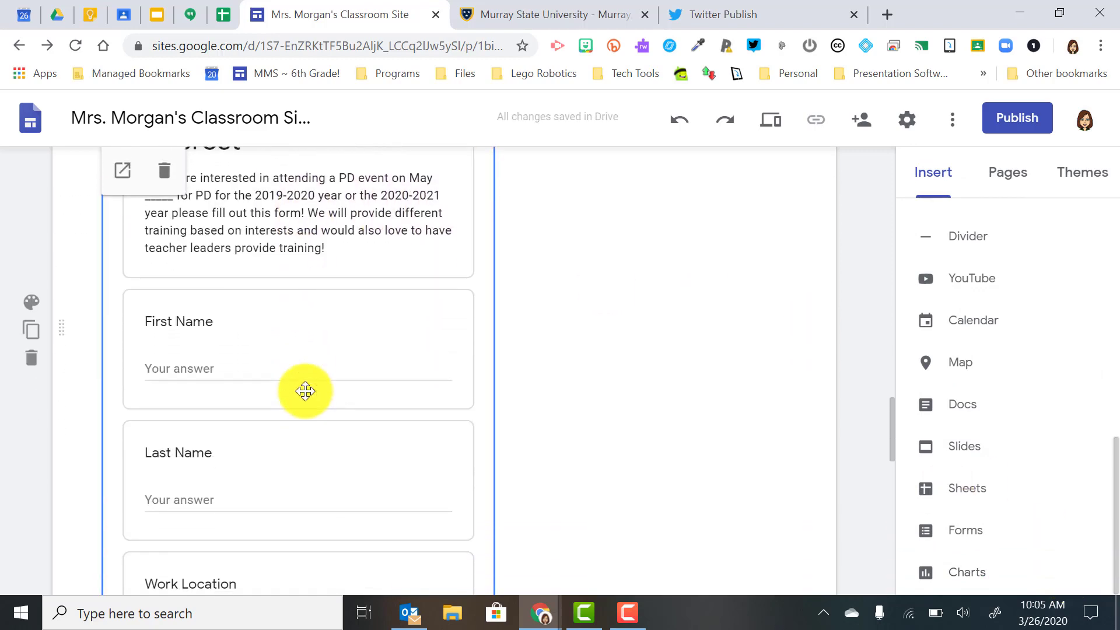
scroll(305, 391, down, 4)
scroll(306, 391, up, 8)
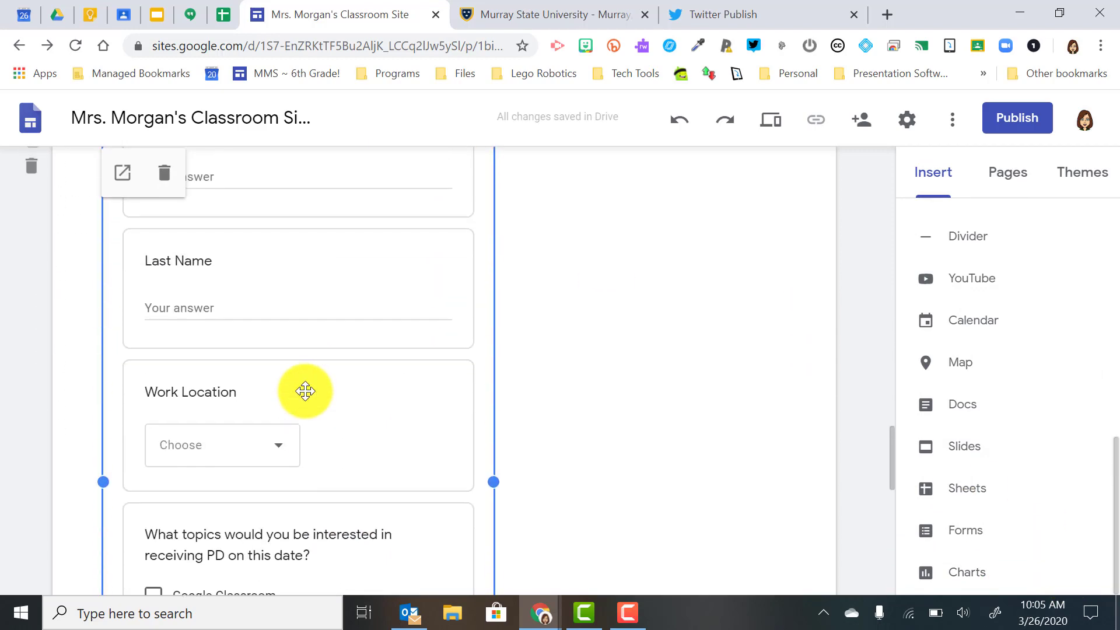
scroll(305, 391, up, 3)
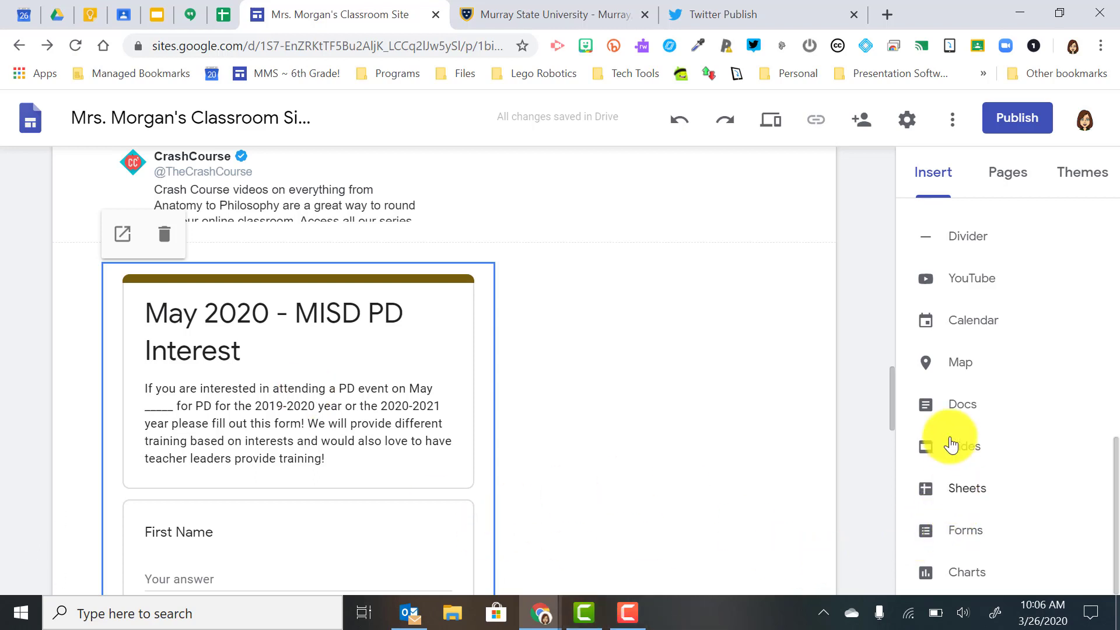
Step: Add a divider below the embedded PD interest form at the end of the page
scroll(961, 522, up, 1)
scroll(962, 523, up, 5)
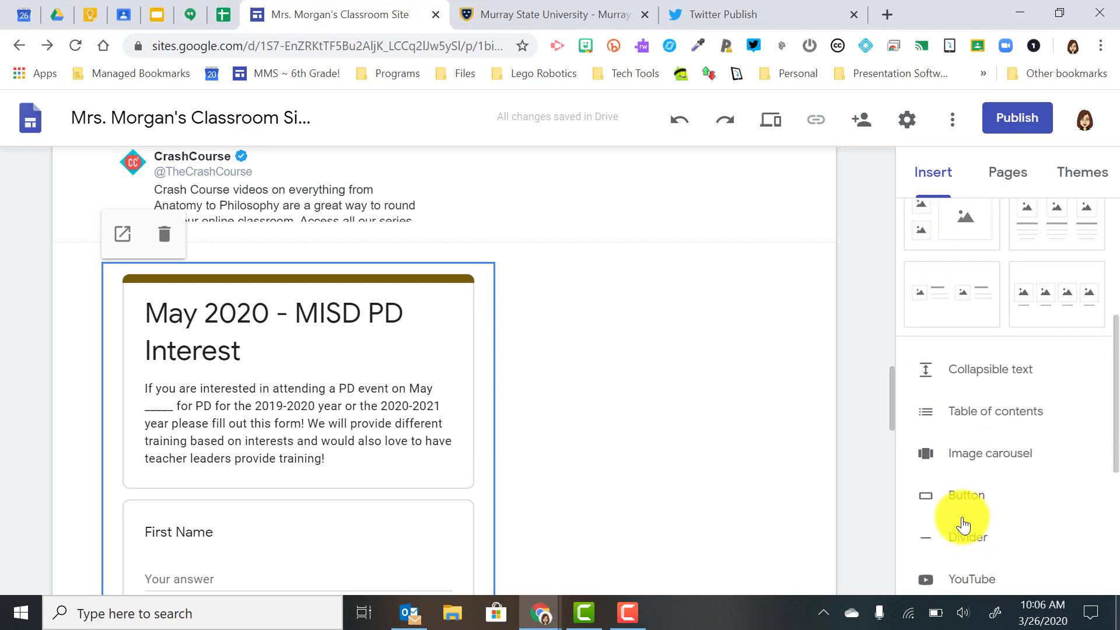
scroll(963, 524, down, 4)
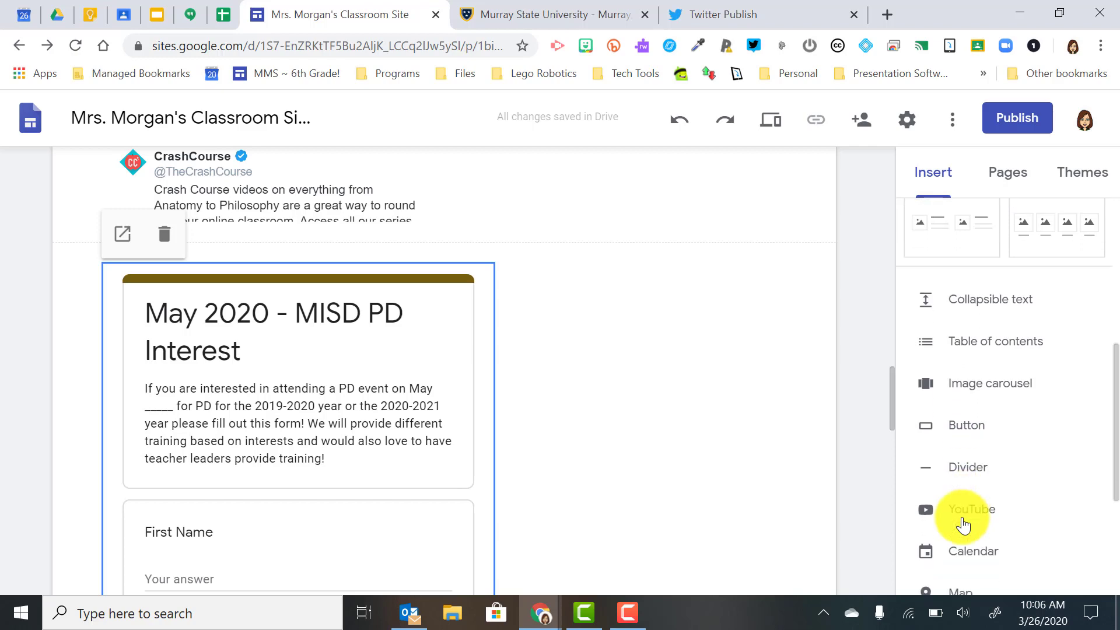
scroll(961, 523, down, 1)
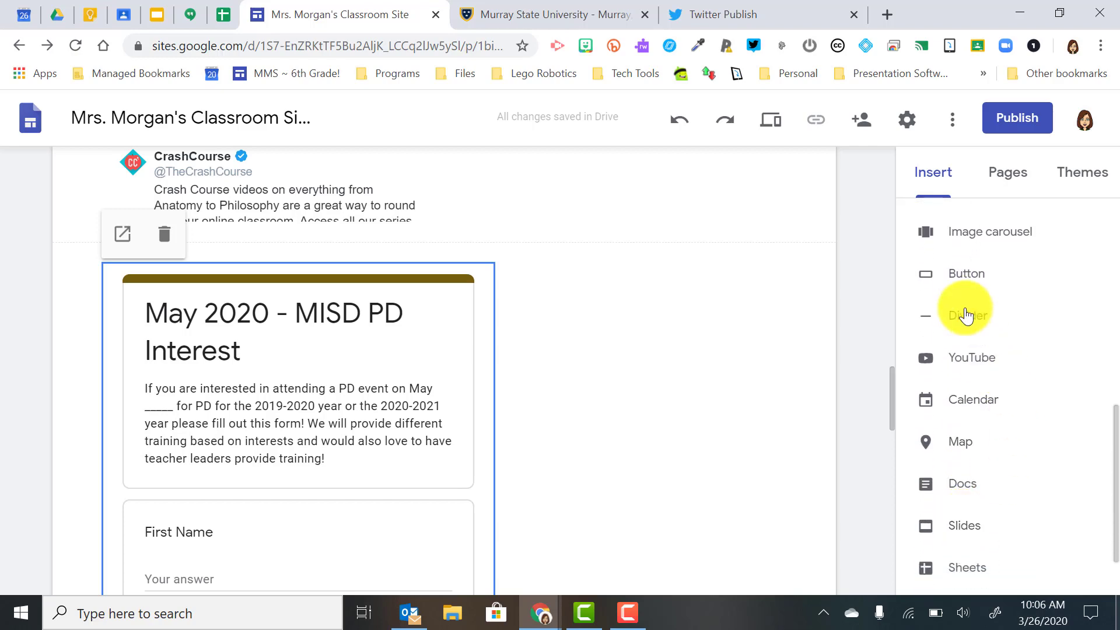
scroll(721, 380, down, 15)
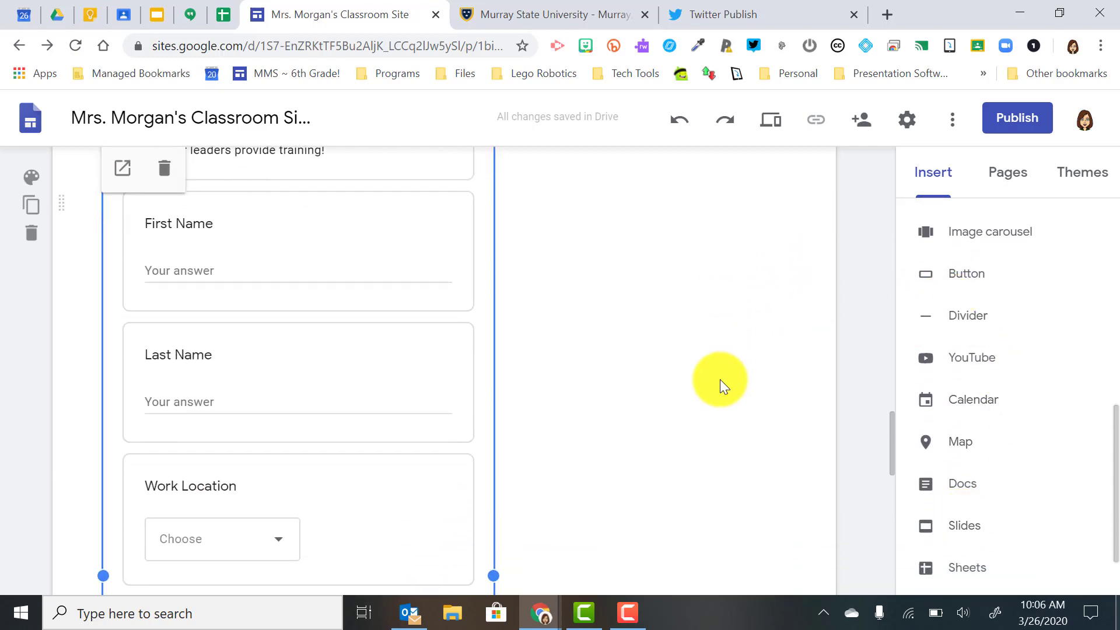
scroll(720, 379, down, 2)
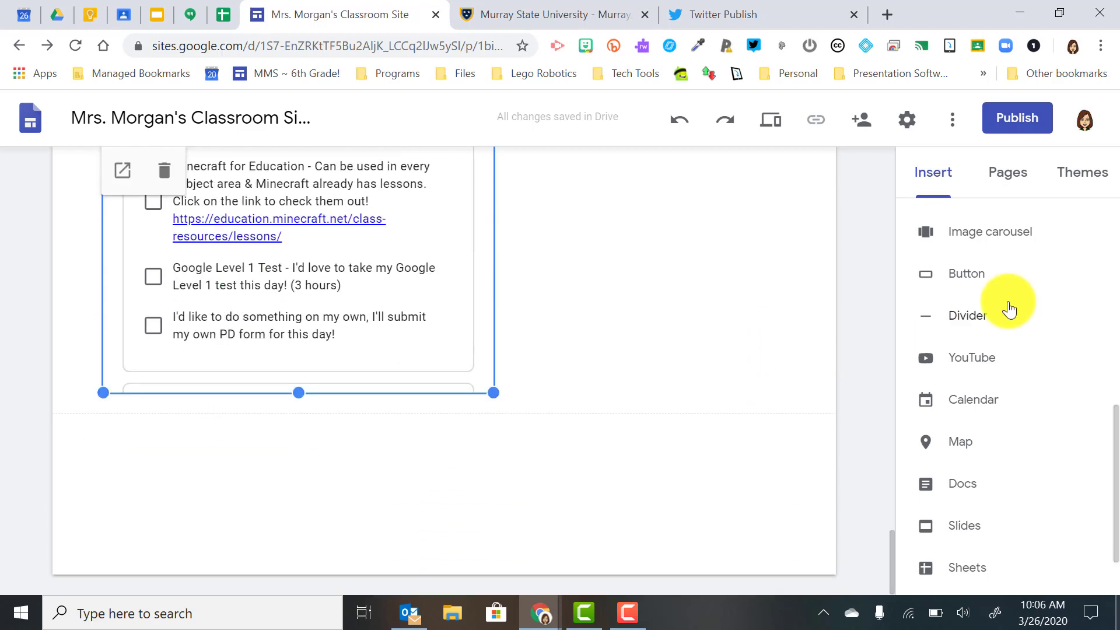
click(958, 322)
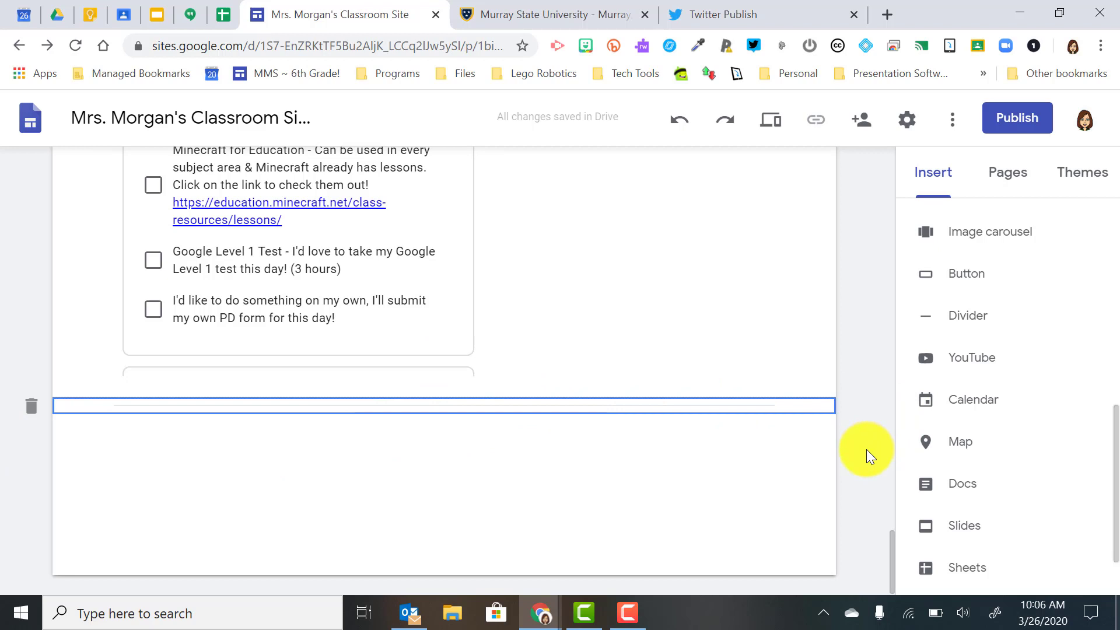
Step: Search YouTube for "cells" and insert the video "Introduction to Cells: The Grand Cell Tour" below the divider
click(969, 363)
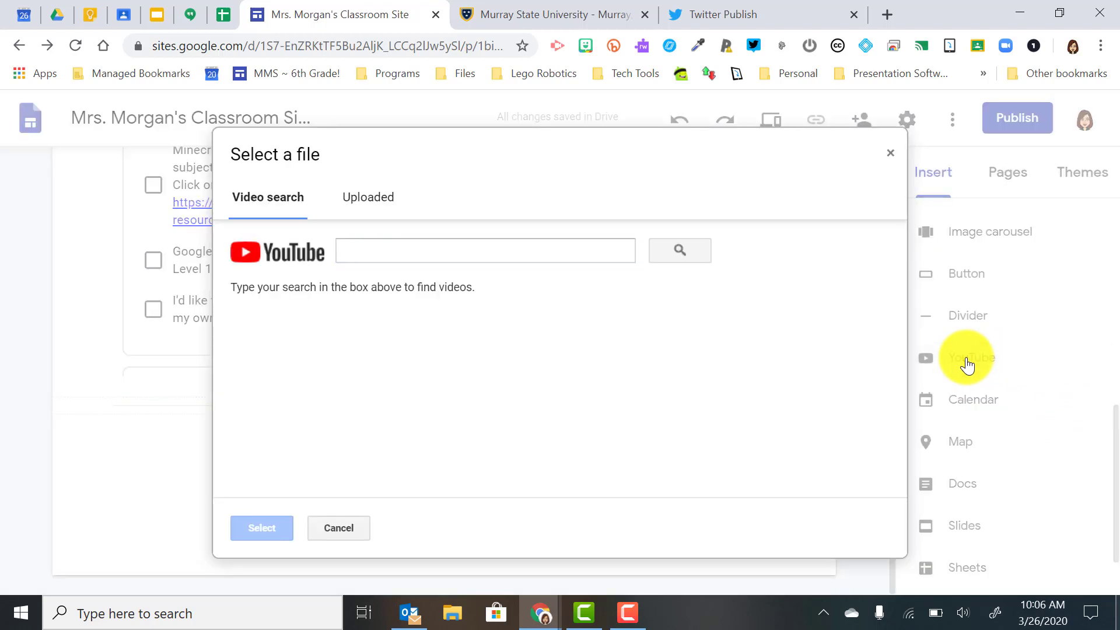
click(416, 254)
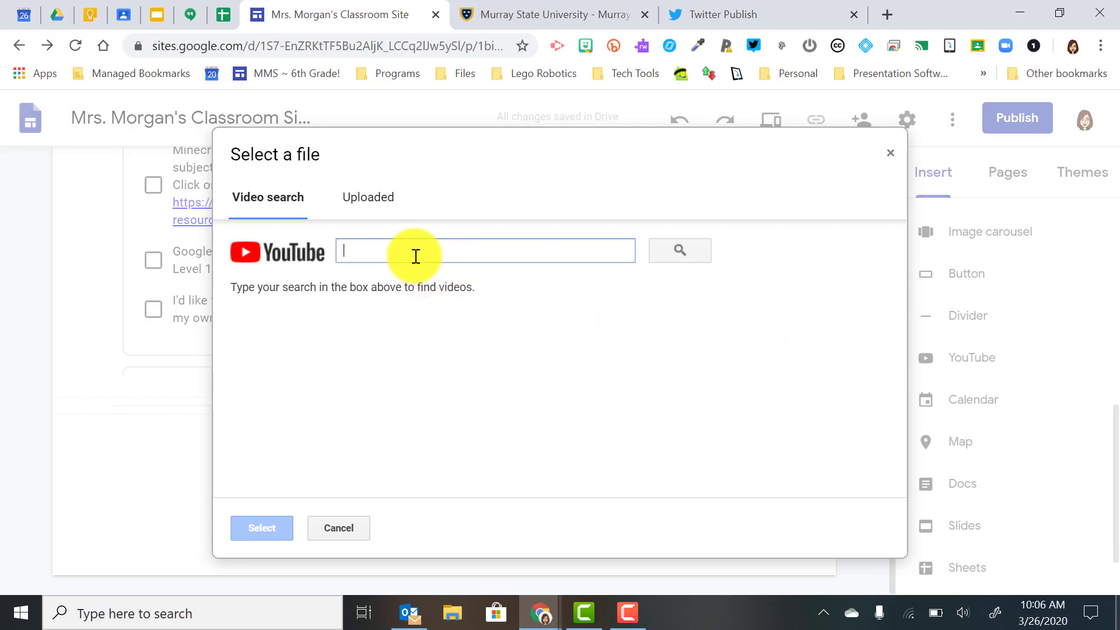
text(cell)
text(s)
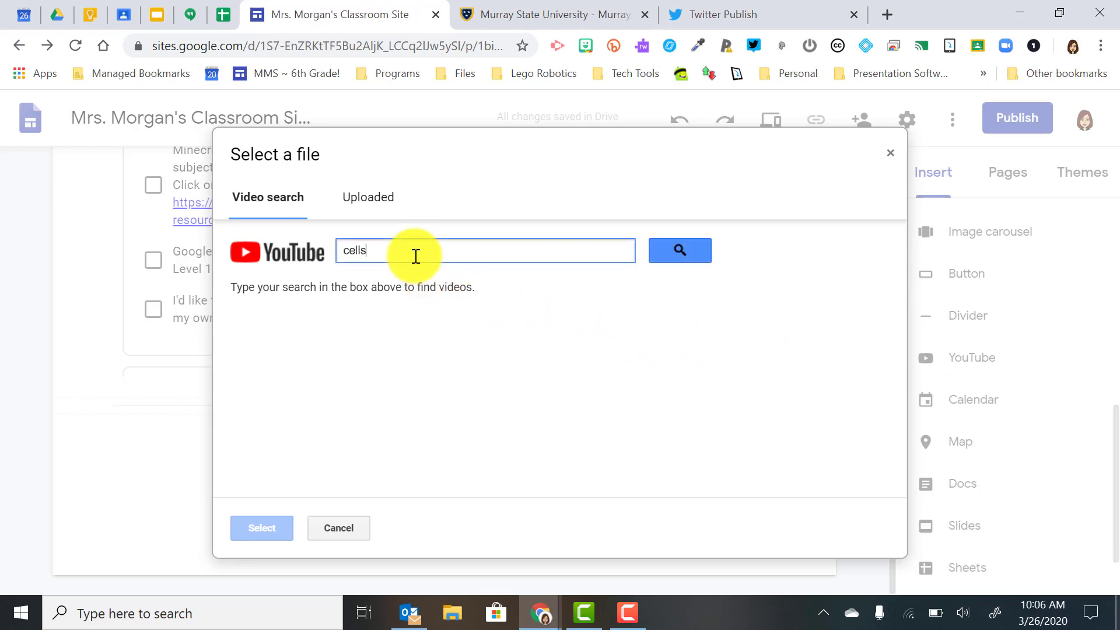
key(Return)
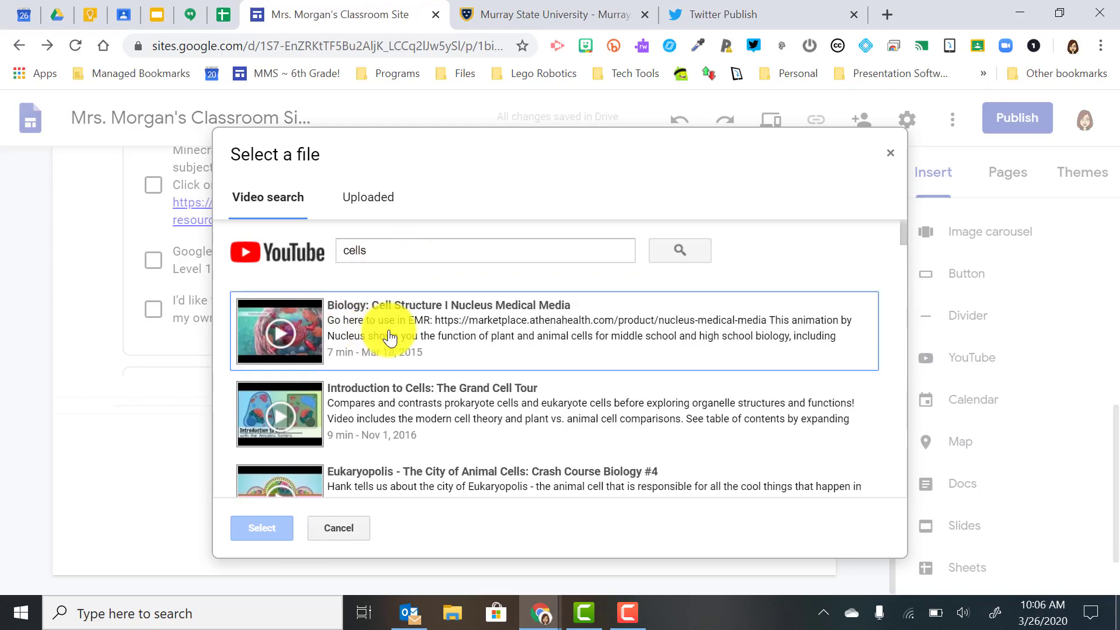
scroll(390, 337, down, 4)
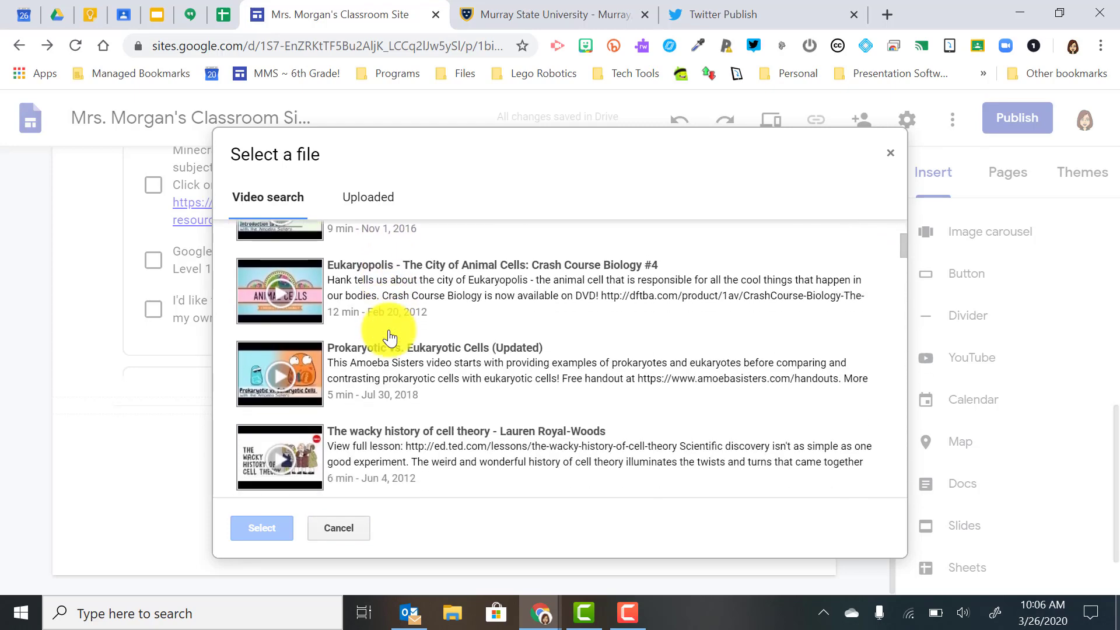
scroll(389, 330, up, 2)
click(354, 318)
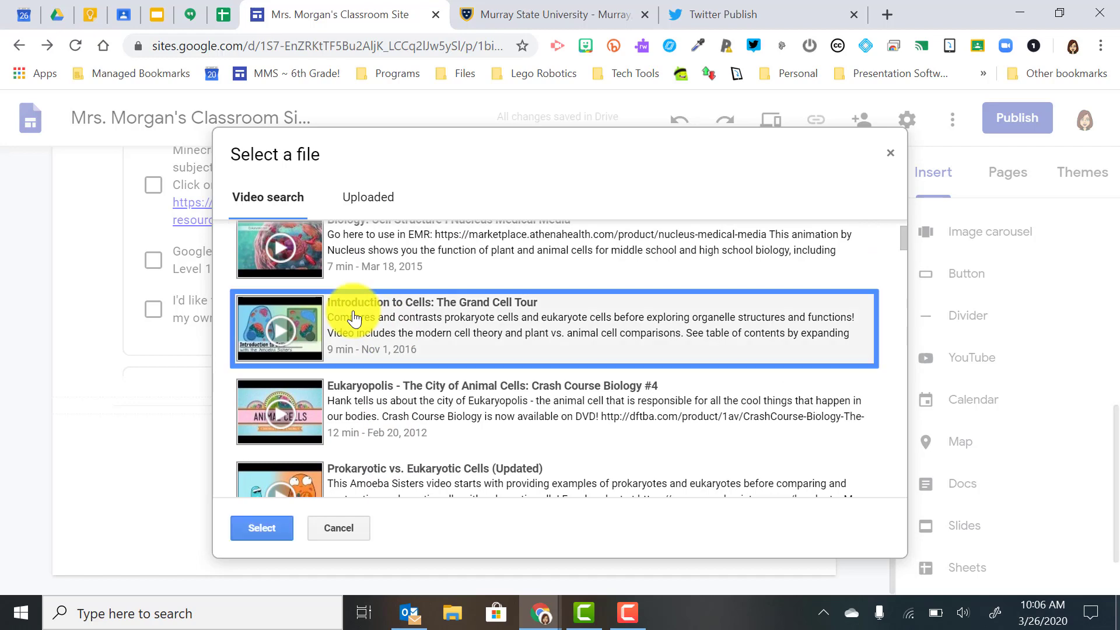
click(268, 537)
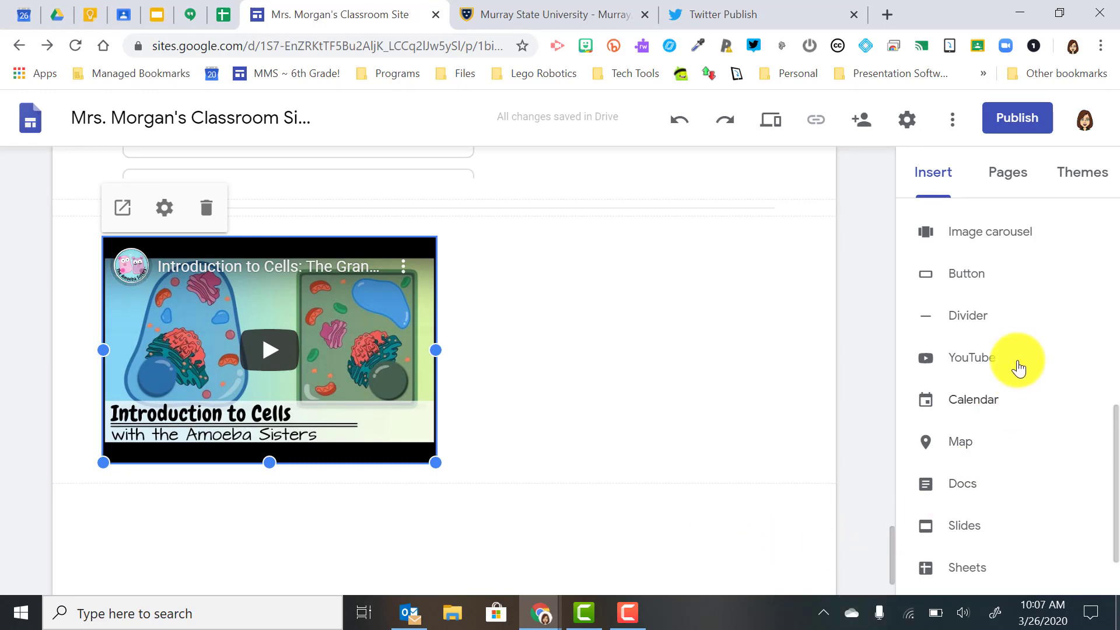
Step: Insert the 030_Library calendar from My calendars below the Introduction to Cells video
scroll(1018, 367, down, 1)
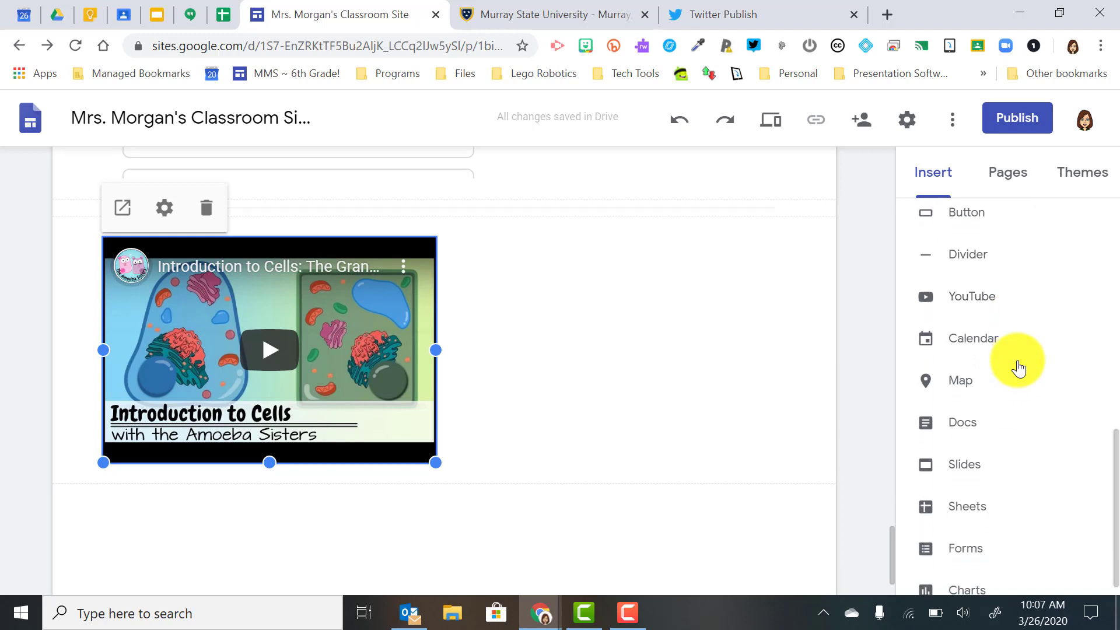
click(657, 408)
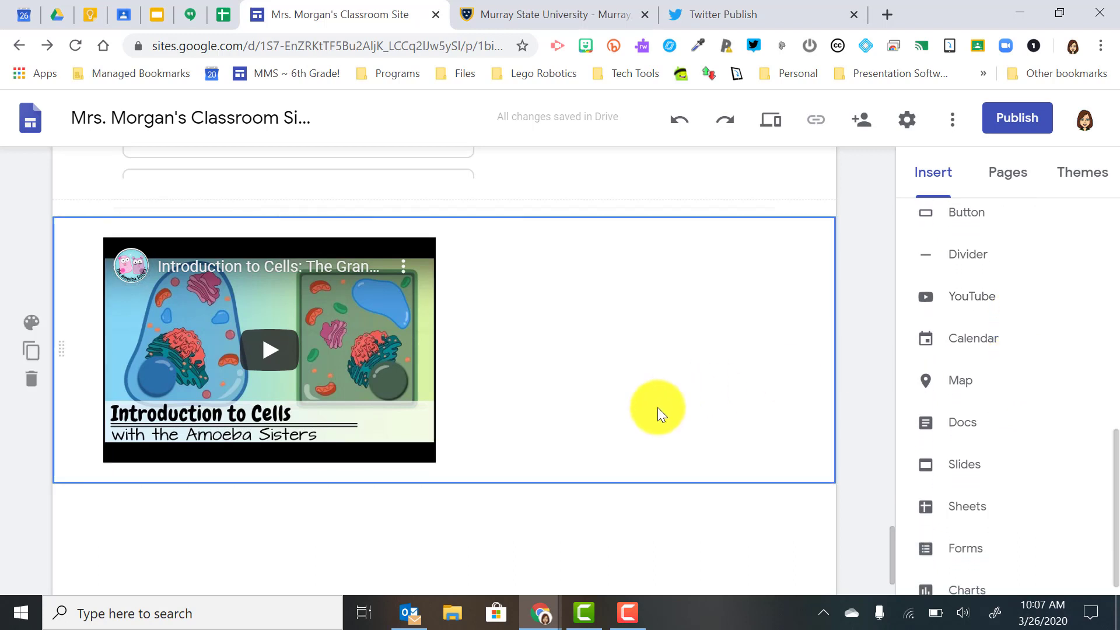
click(941, 341)
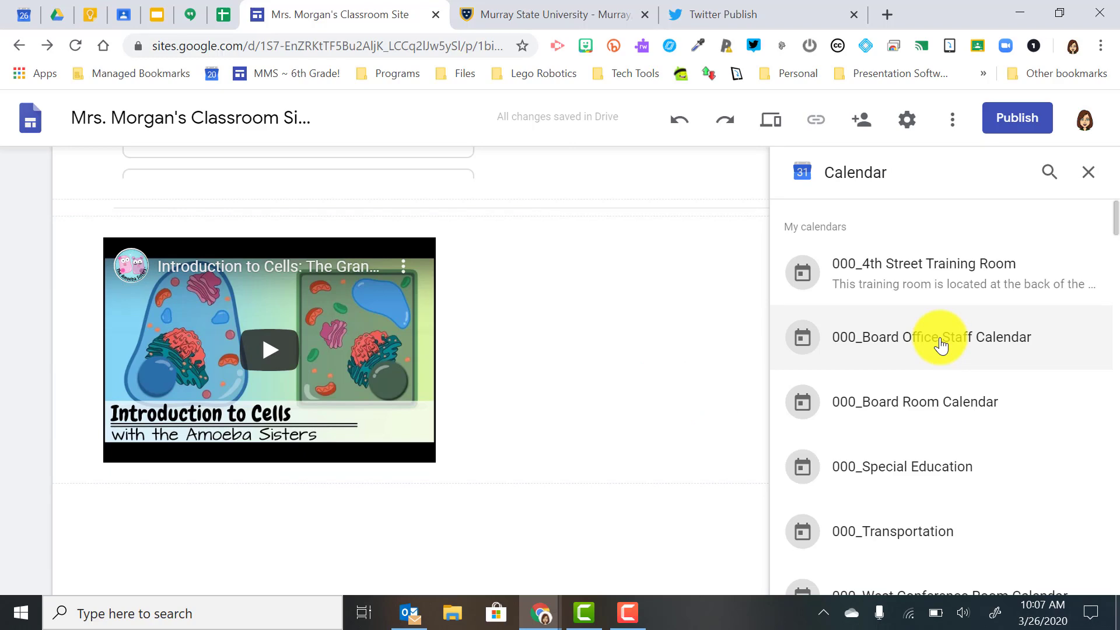
scroll(912, 202, down, 8)
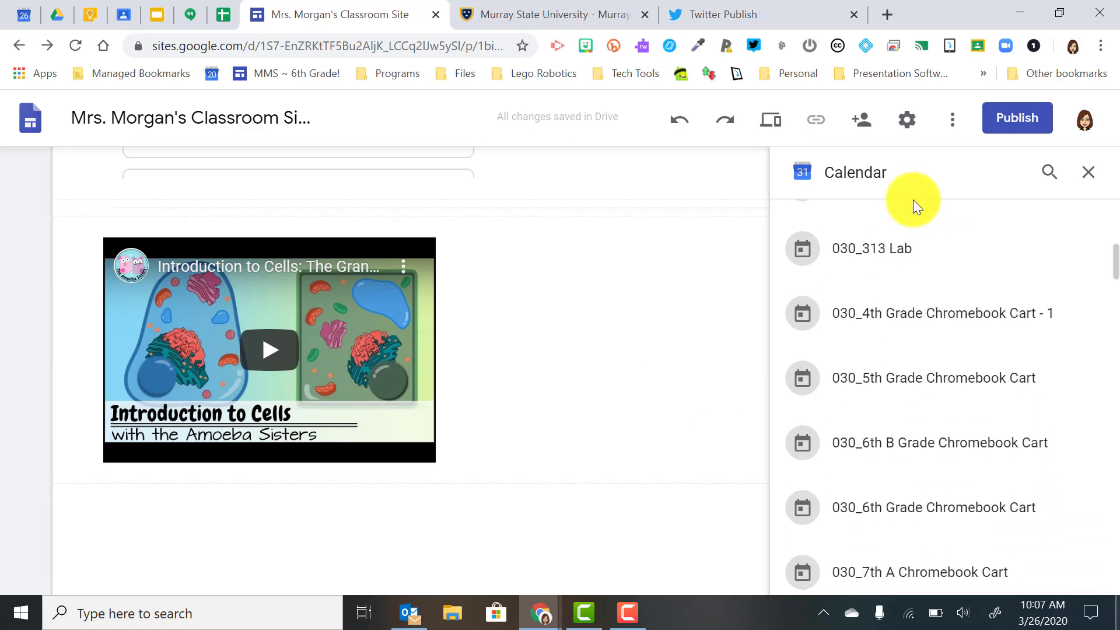
scroll(915, 205, down, 8)
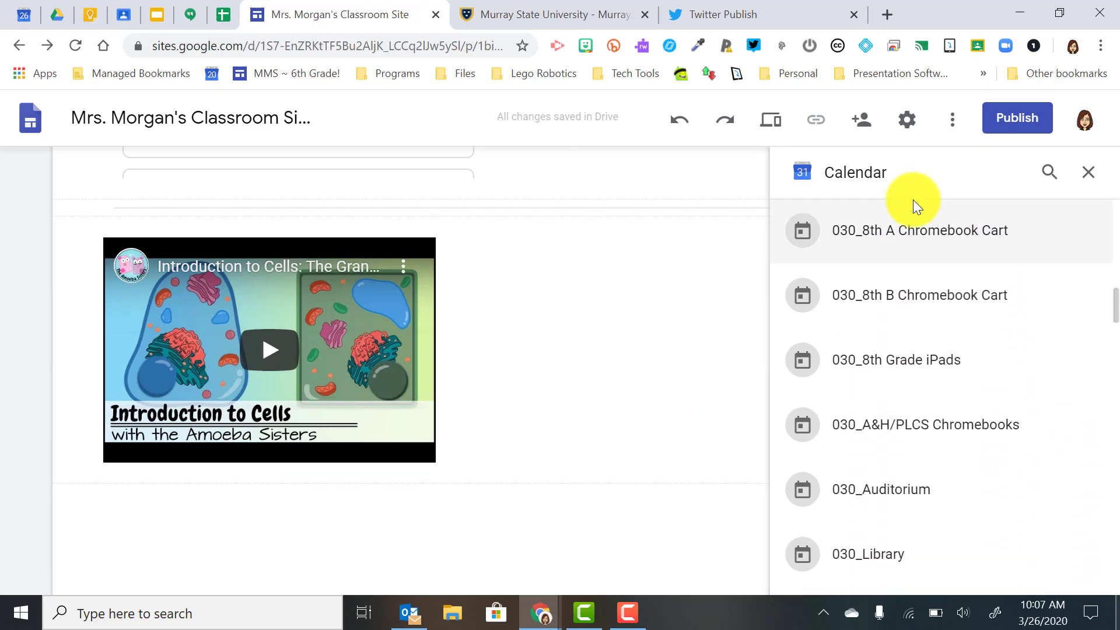
scroll(914, 205, down, 4)
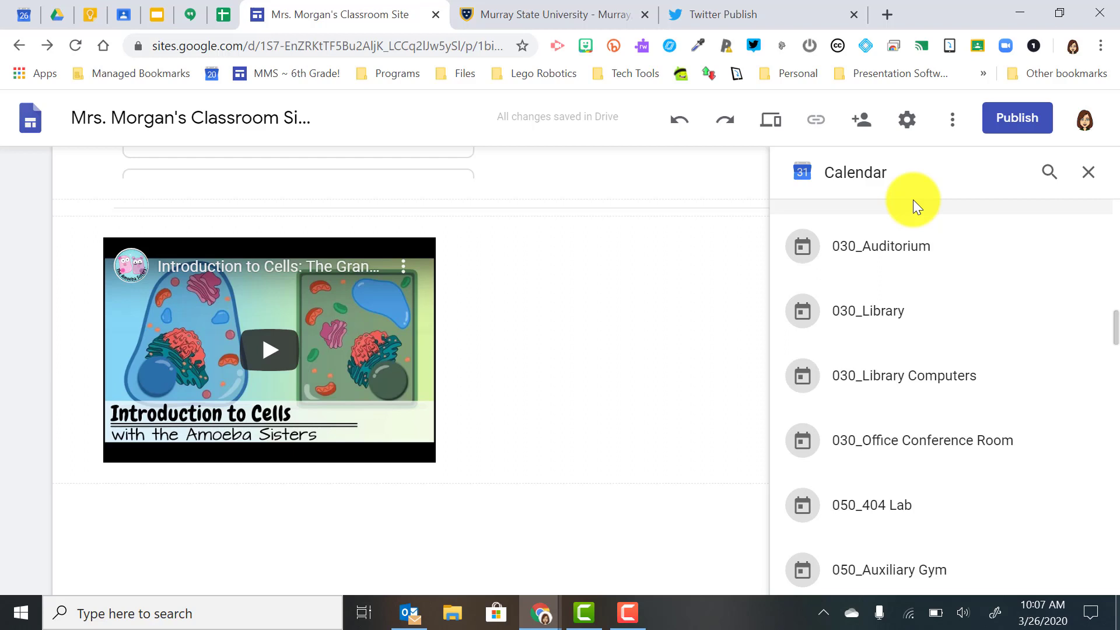
scroll(913, 200, down, 1)
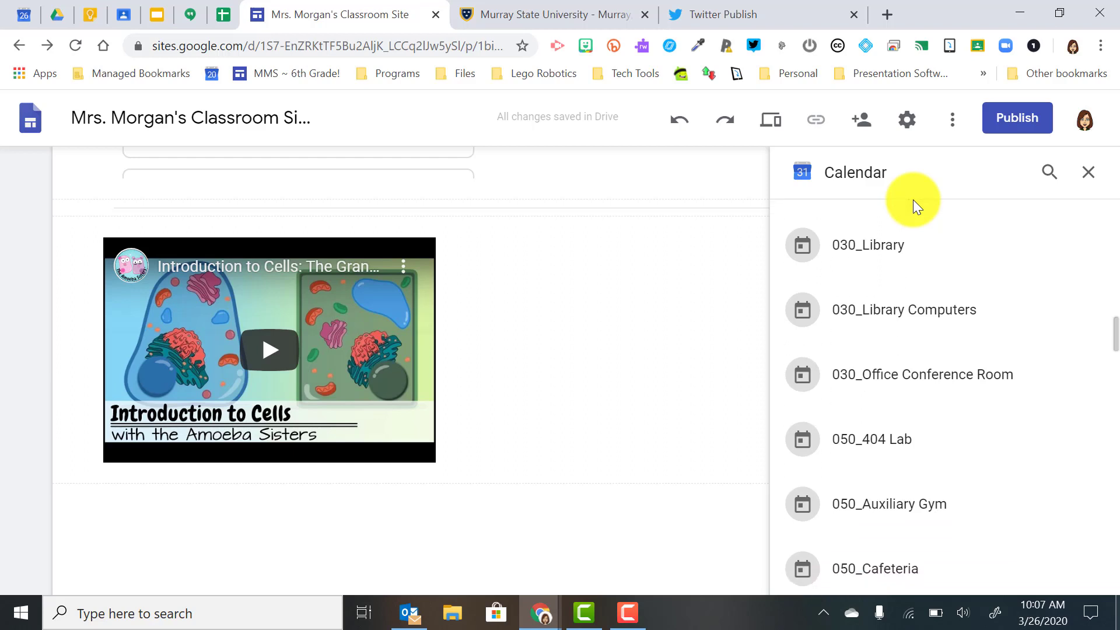
scroll(913, 200, up, 1)
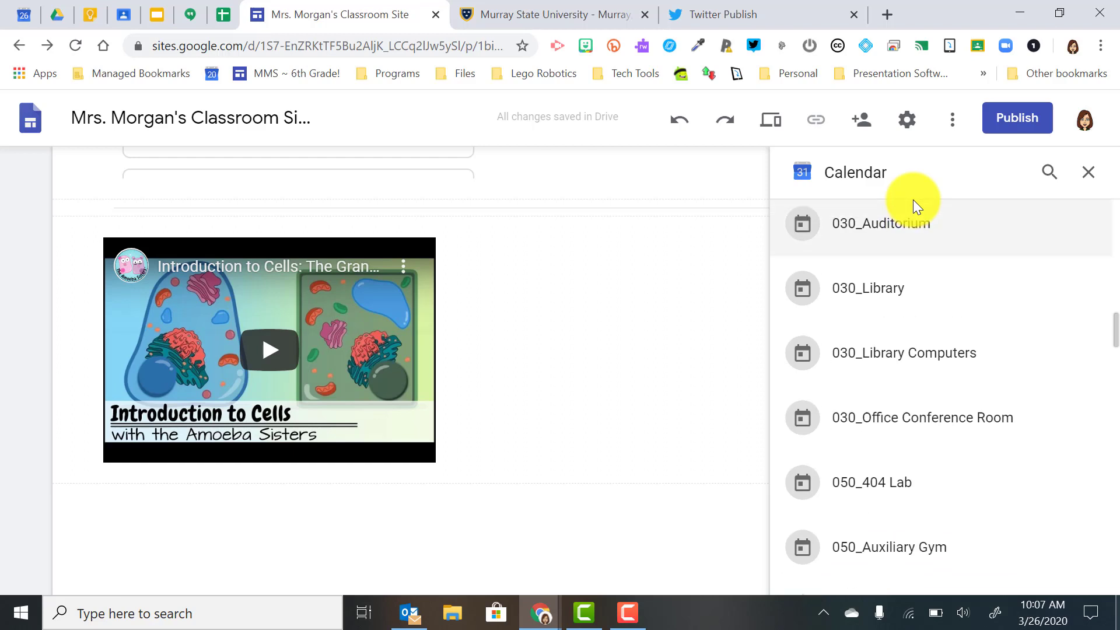
click(858, 294)
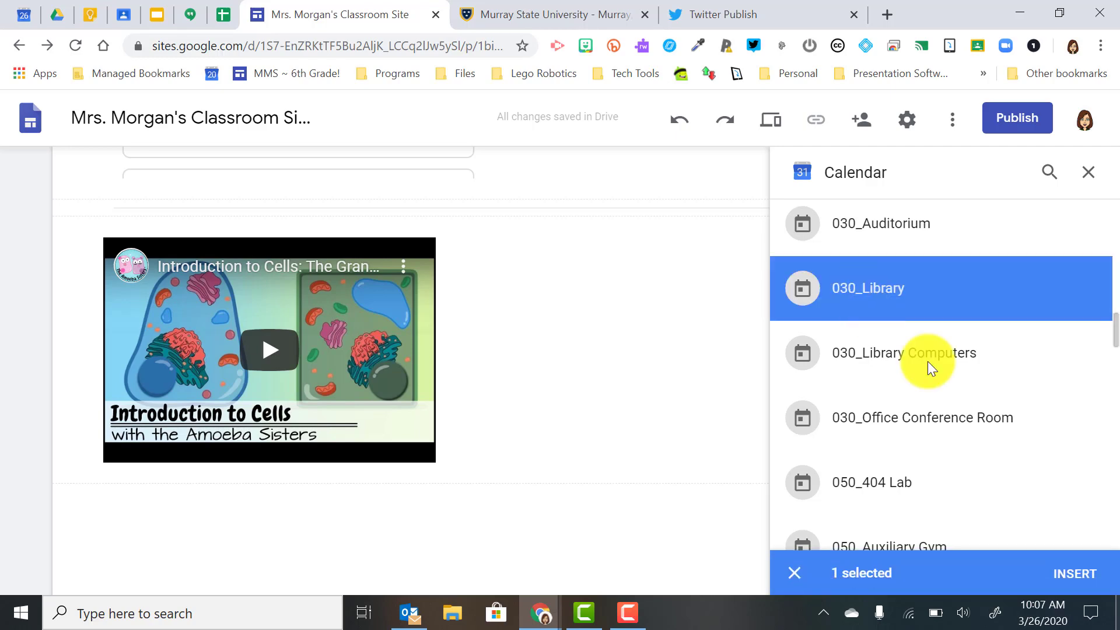
click(1071, 574)
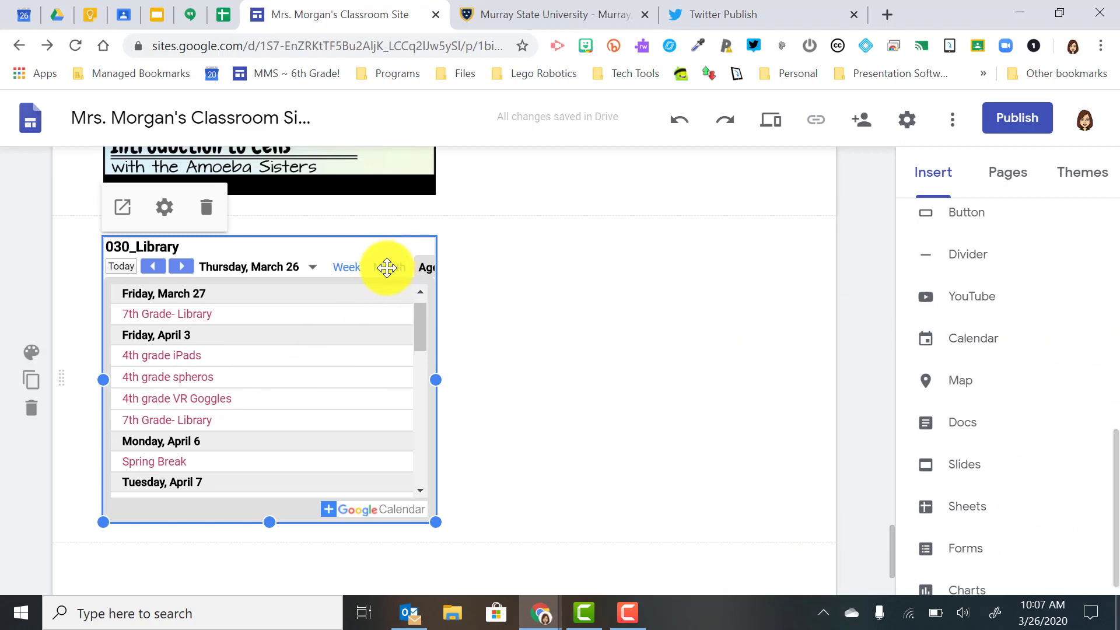
Step: Set the 030_Library calendar's view mode to Month
click(164, 209)
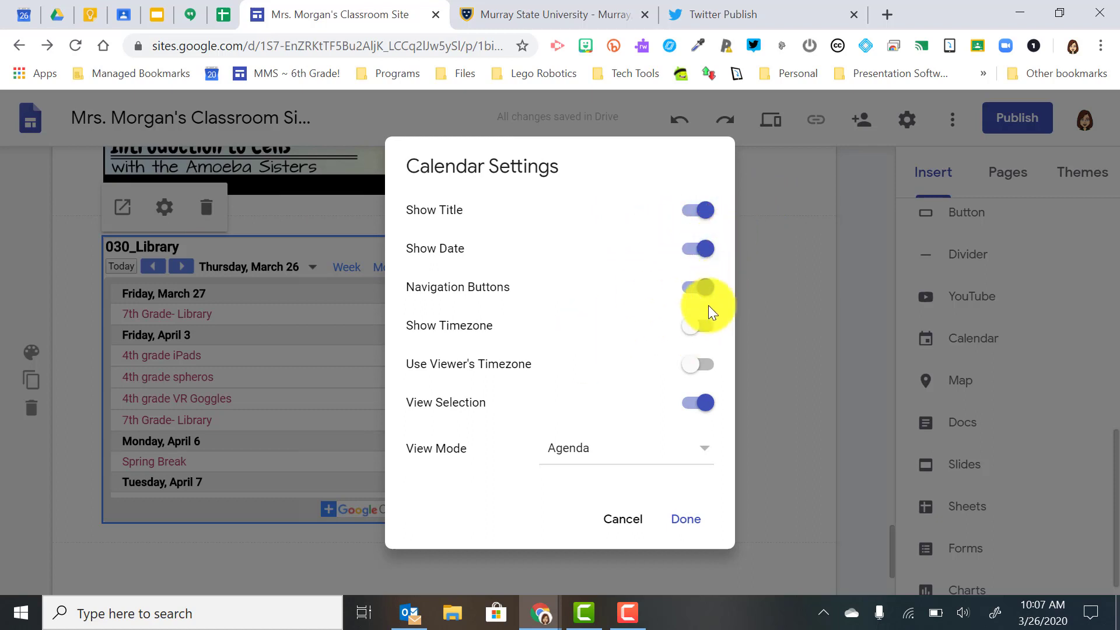
click(708, 459)
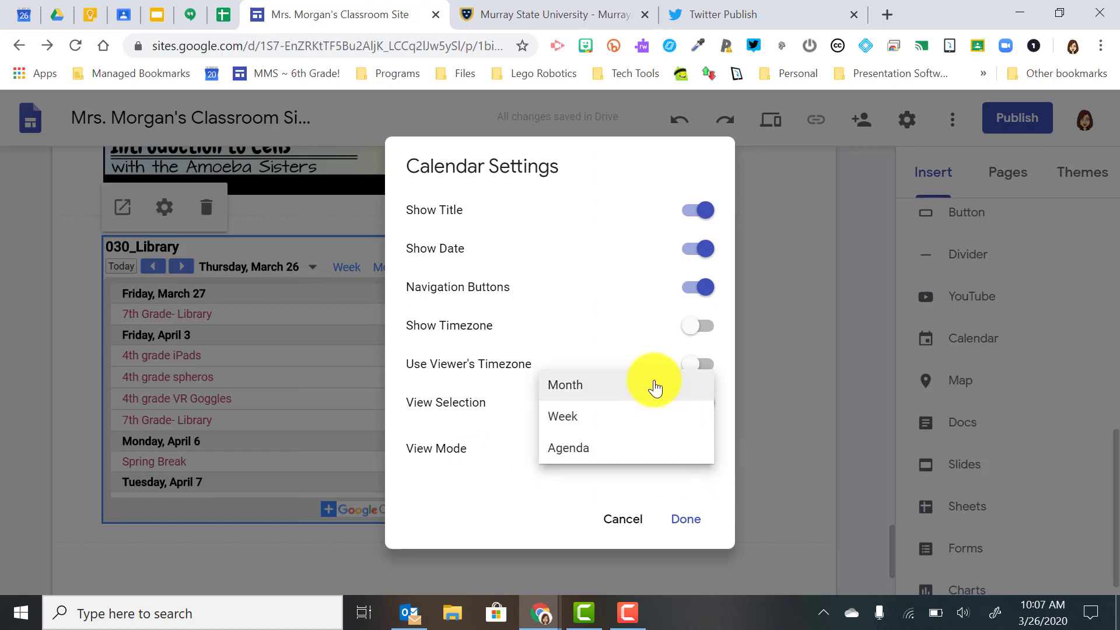
click(654, 387)
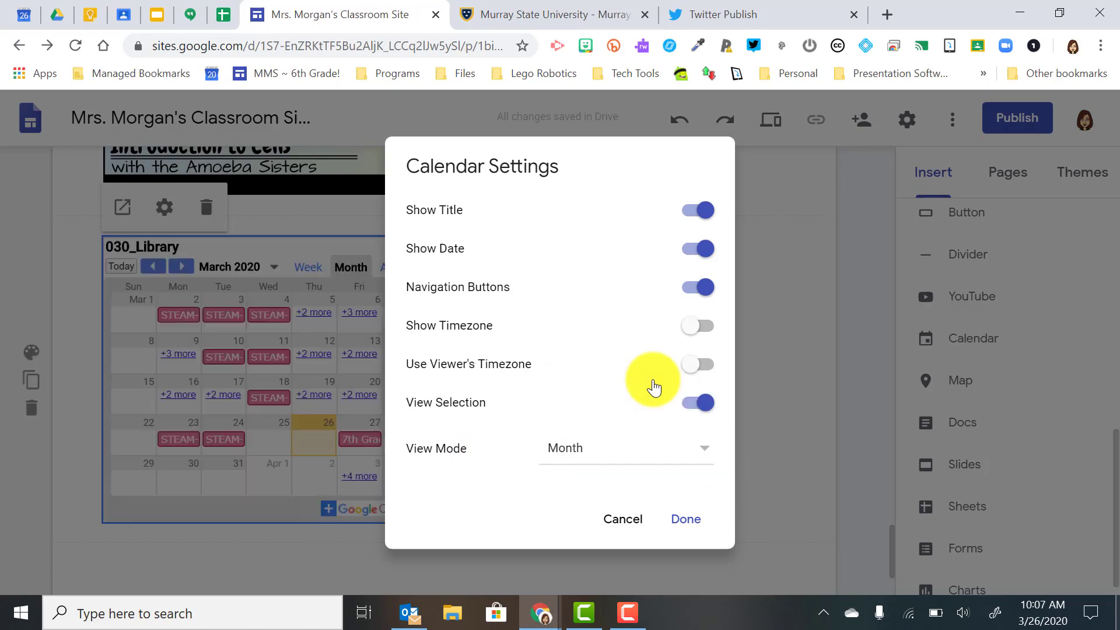
click(681, 519)
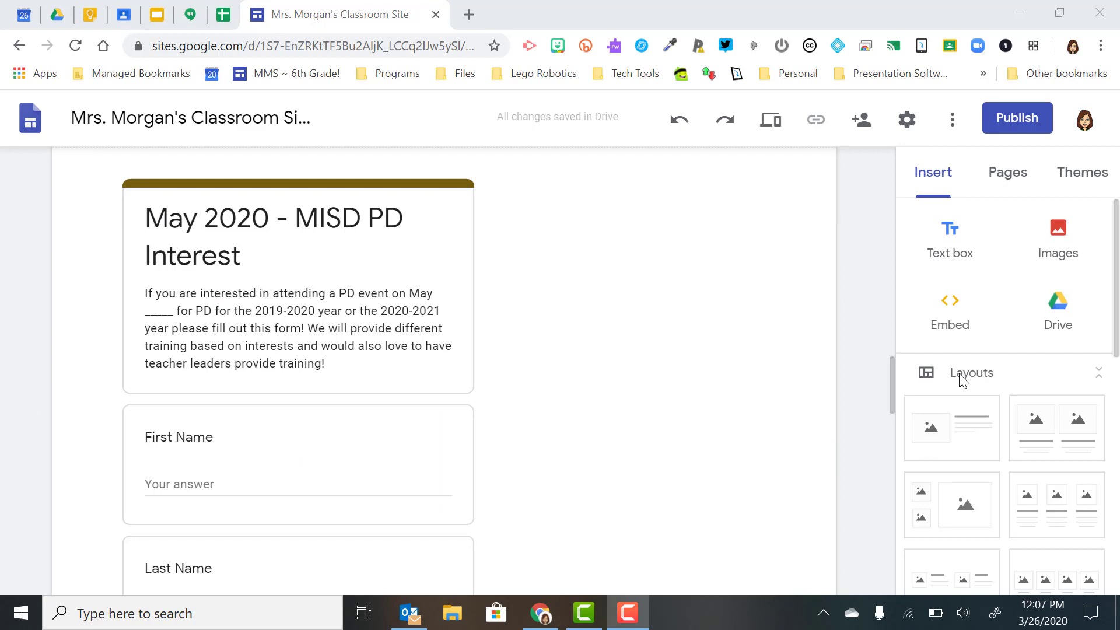
Step: Insert a map above the PD interest form, locating it by the street address in Murray, KY
scroll(961, 378, down, 8)
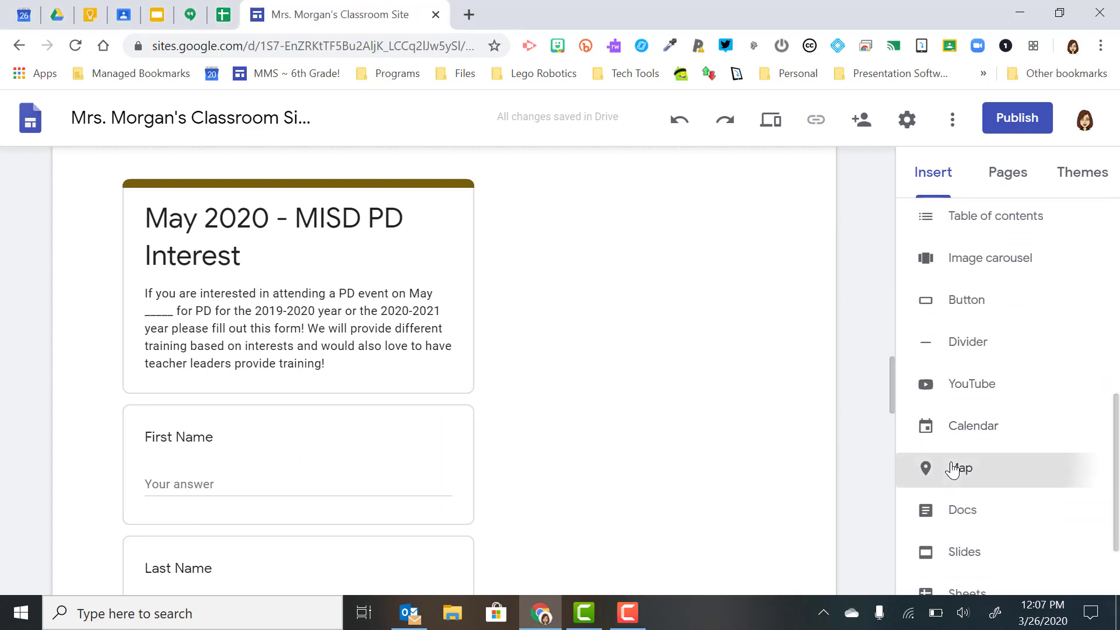
click(953, 469)
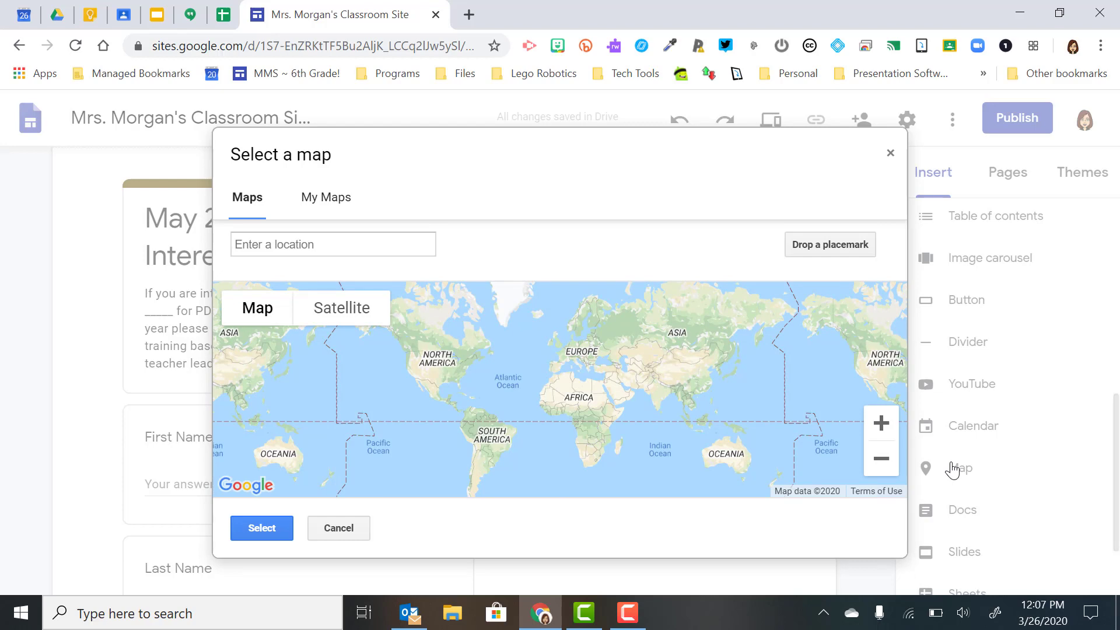
click(290, 243)
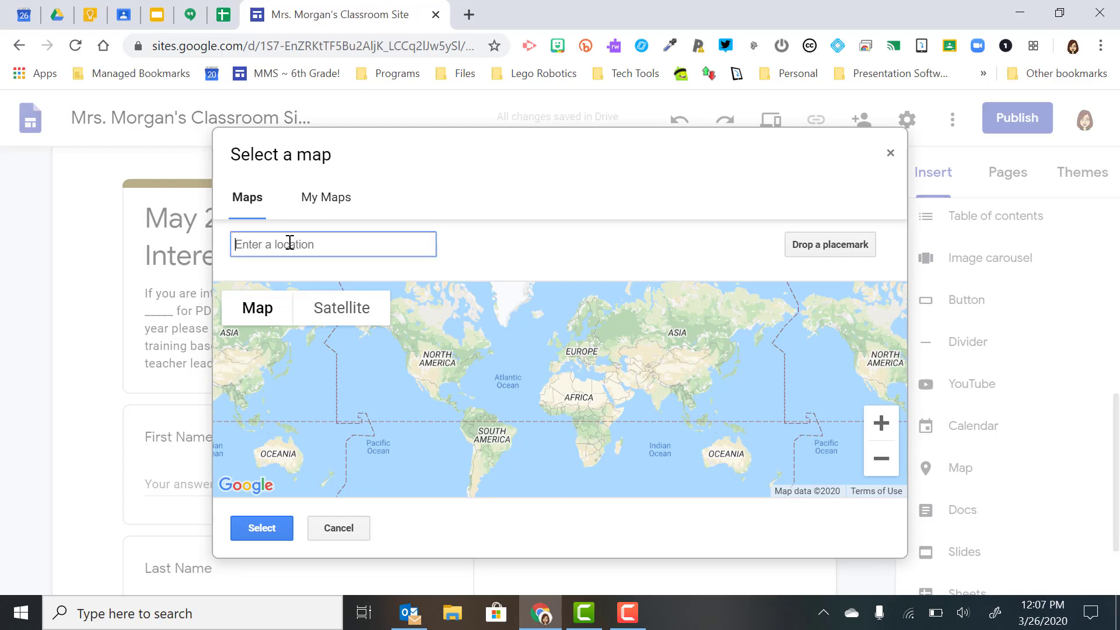
text(20)
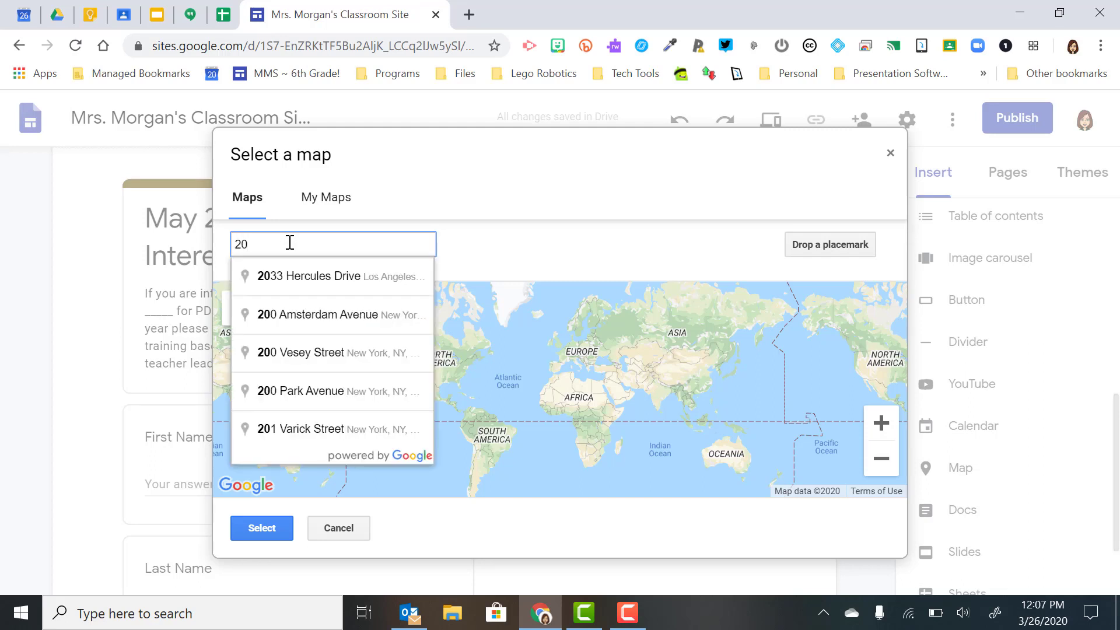
text(8)
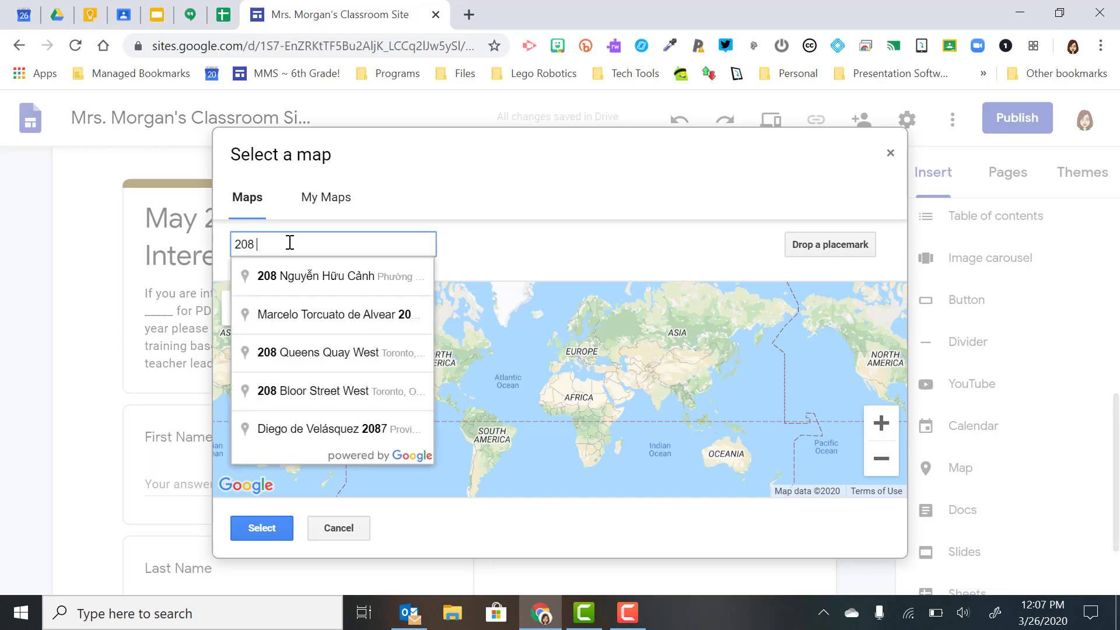
text( S)
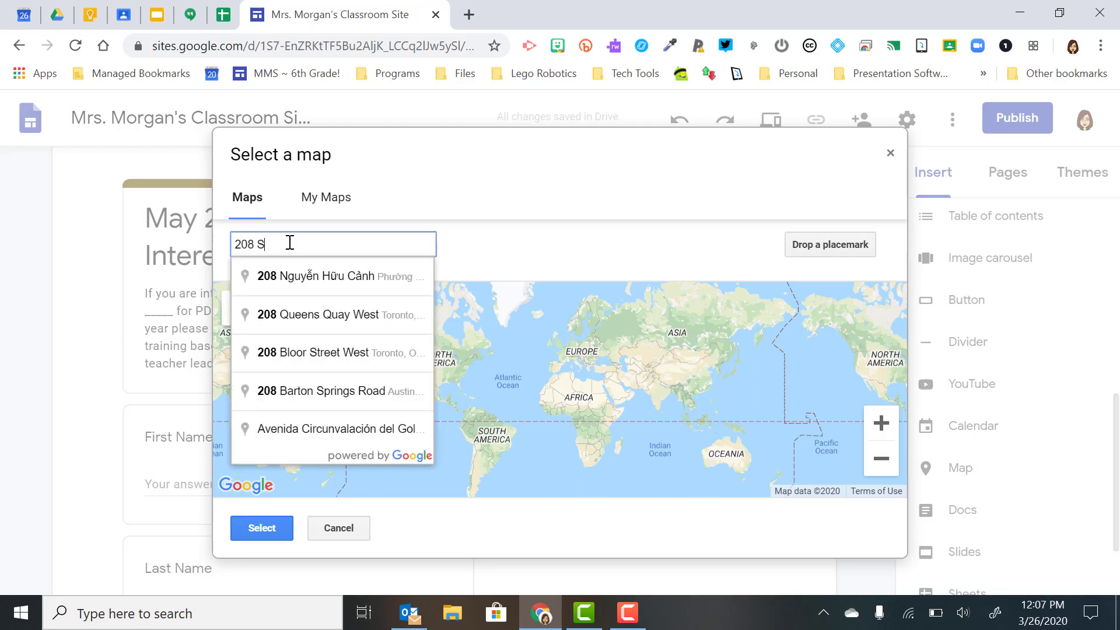
text(. 1)
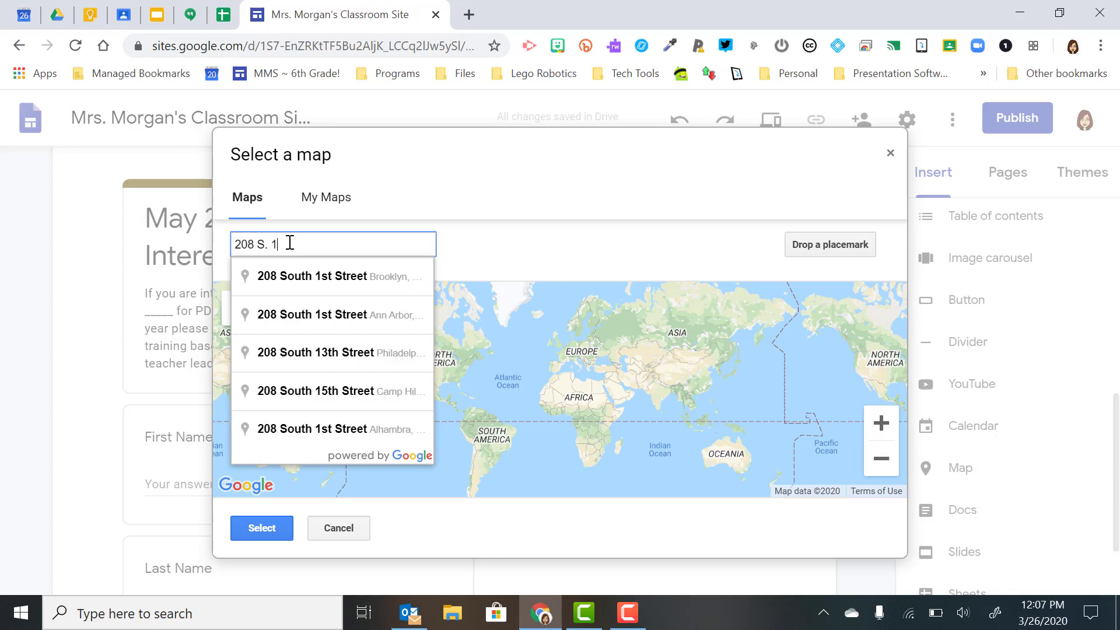
text(3t)
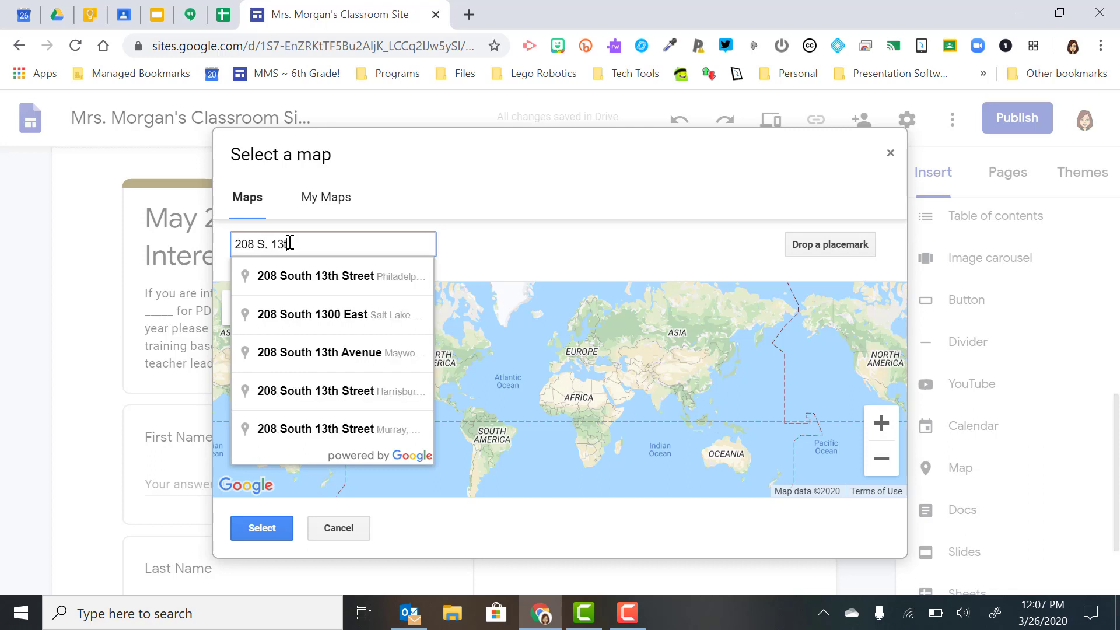
text(h Str)
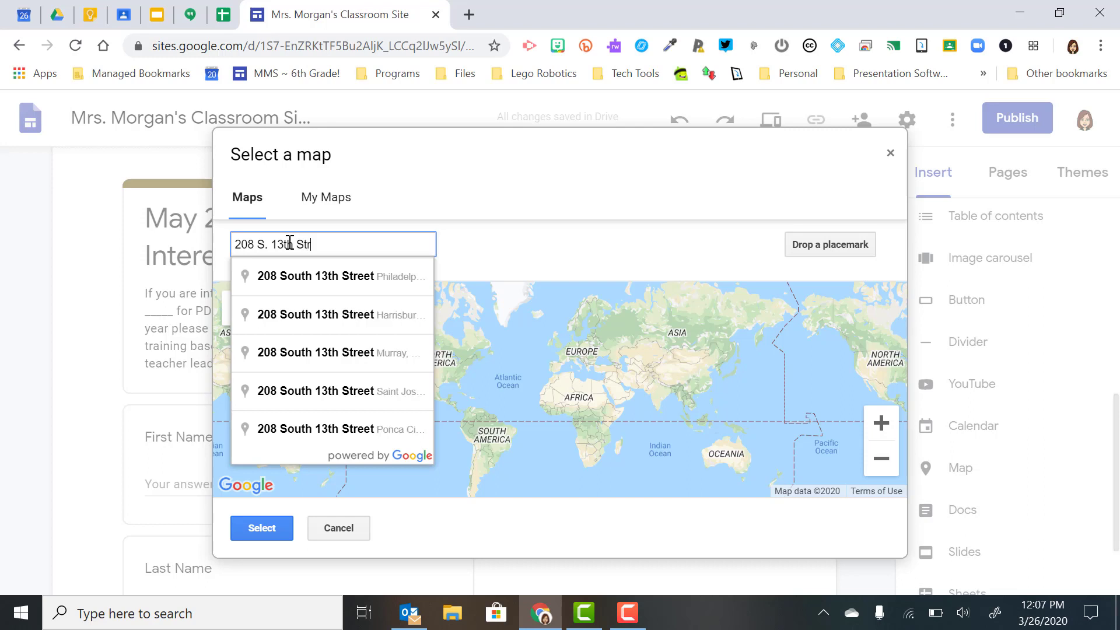
text(eet, Mu)
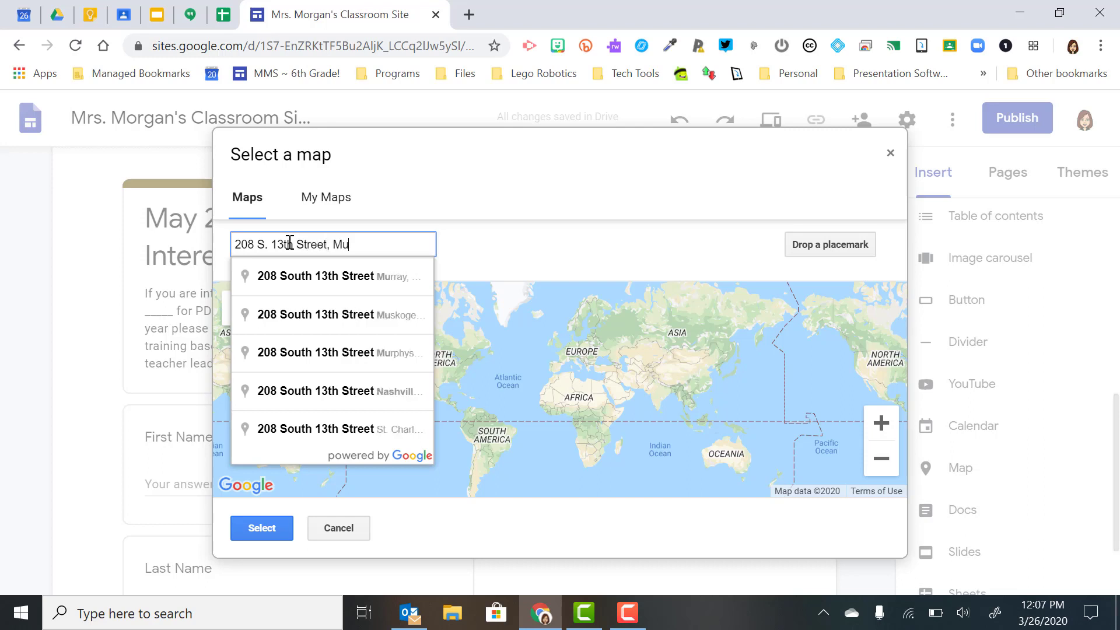
click(292, 274)
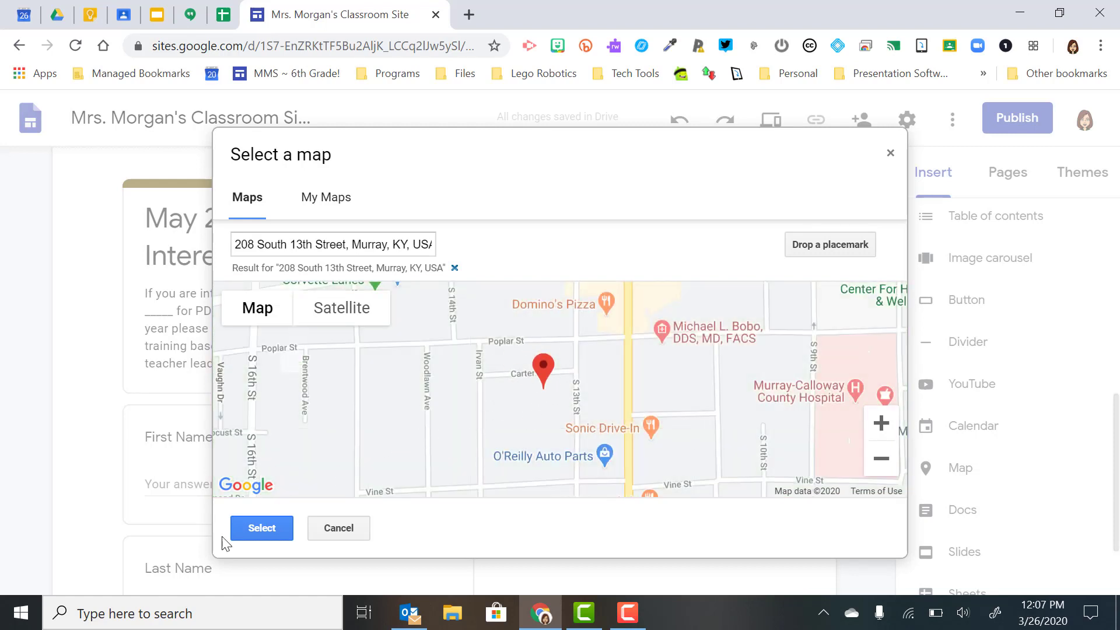
click(251, 528)
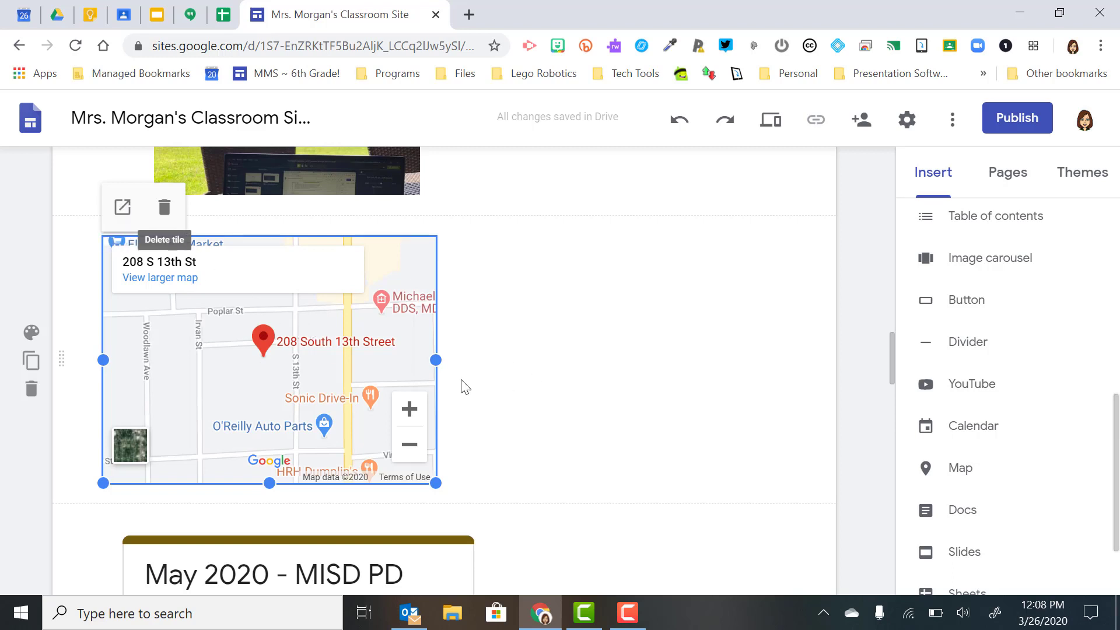
drag(431, 385, 394, 460)
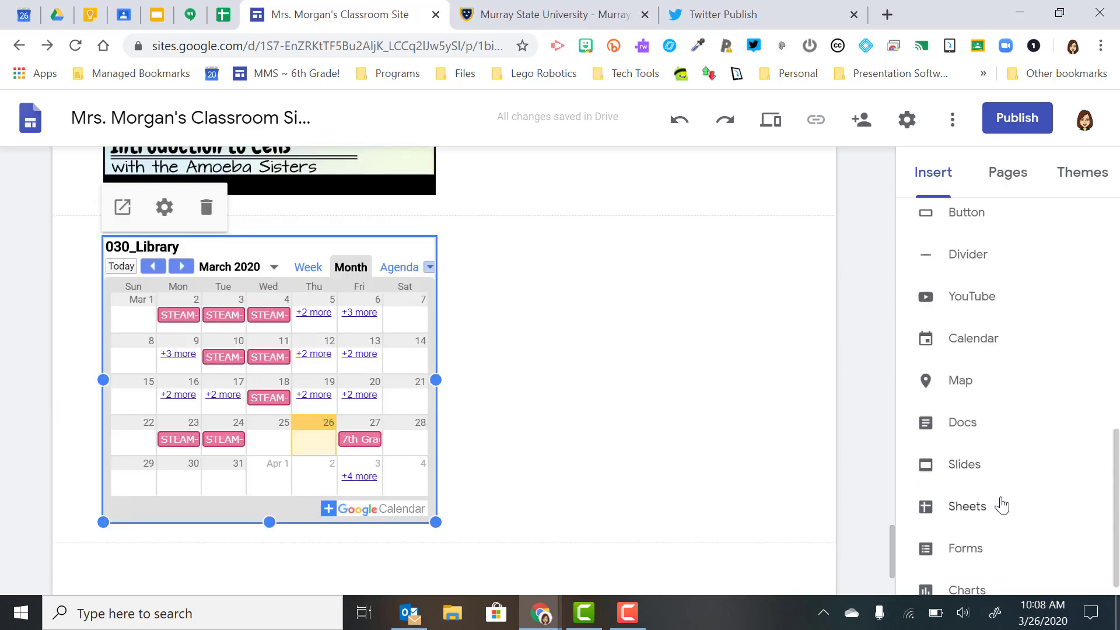
scroll(1001, 505, up, 5)
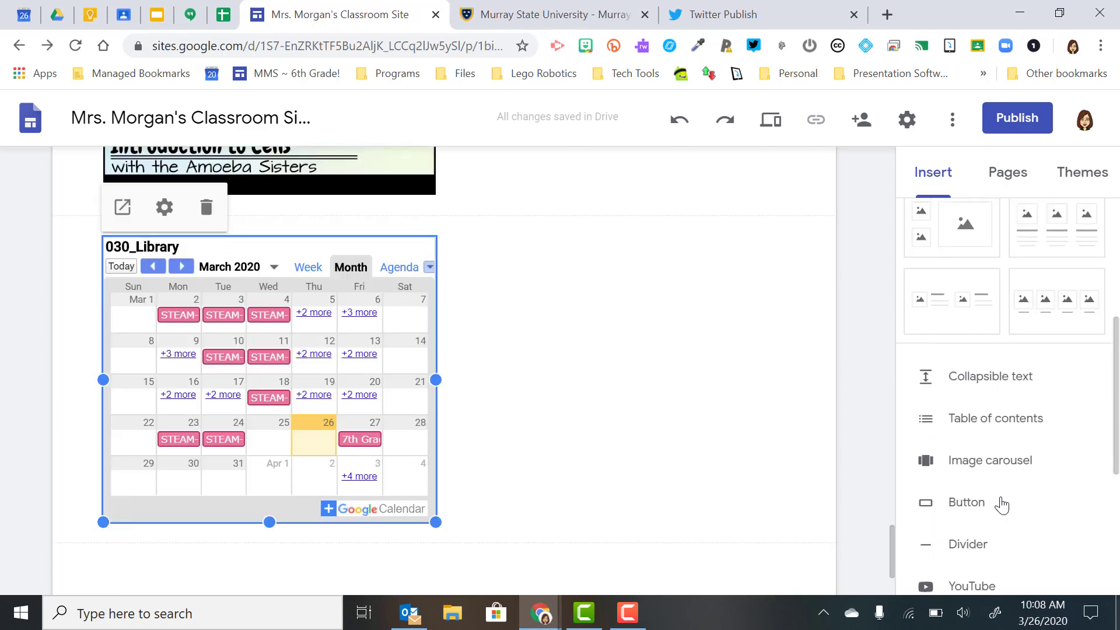
scroll(1002, 505, up, 5)
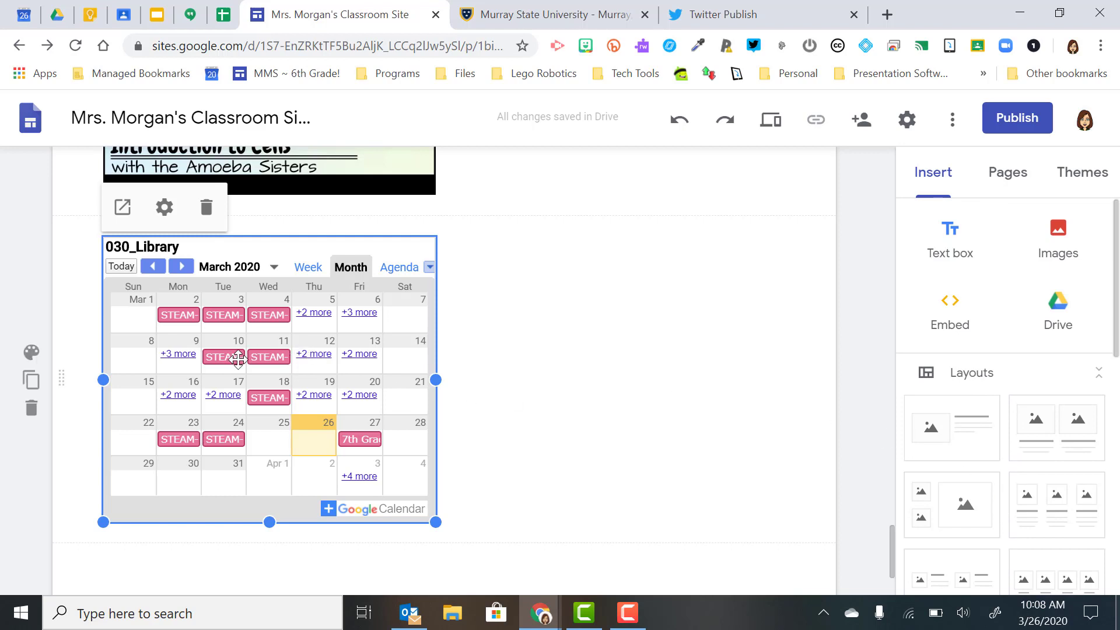
drag(236, 359, 581, 435)
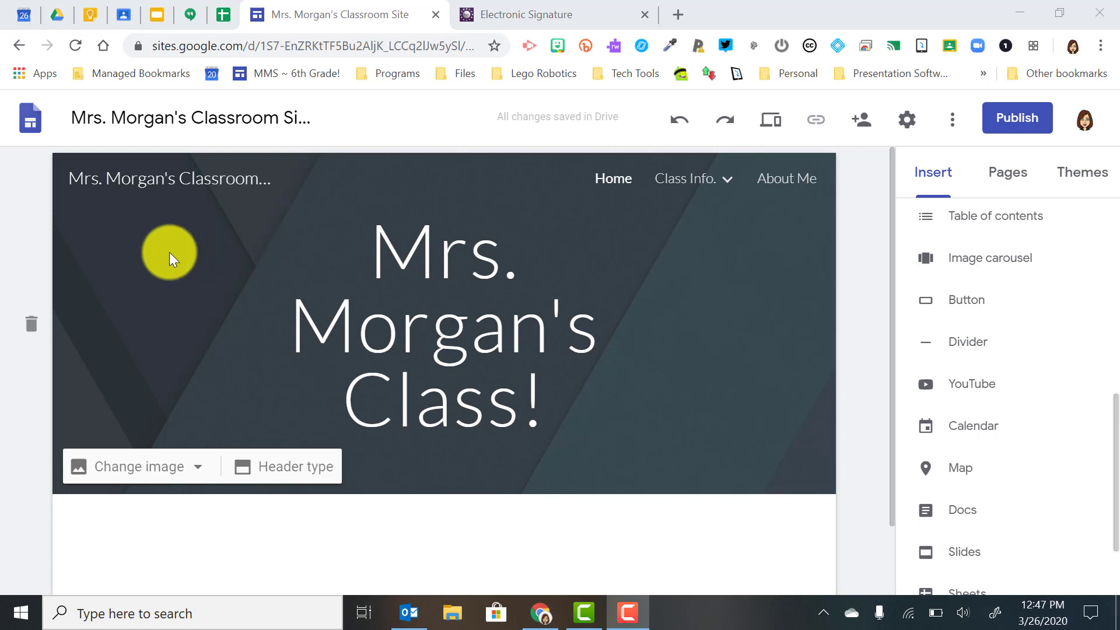
Step: Add the gold M image from My Drive in Google Drive as the site's logo
click(73, 169)
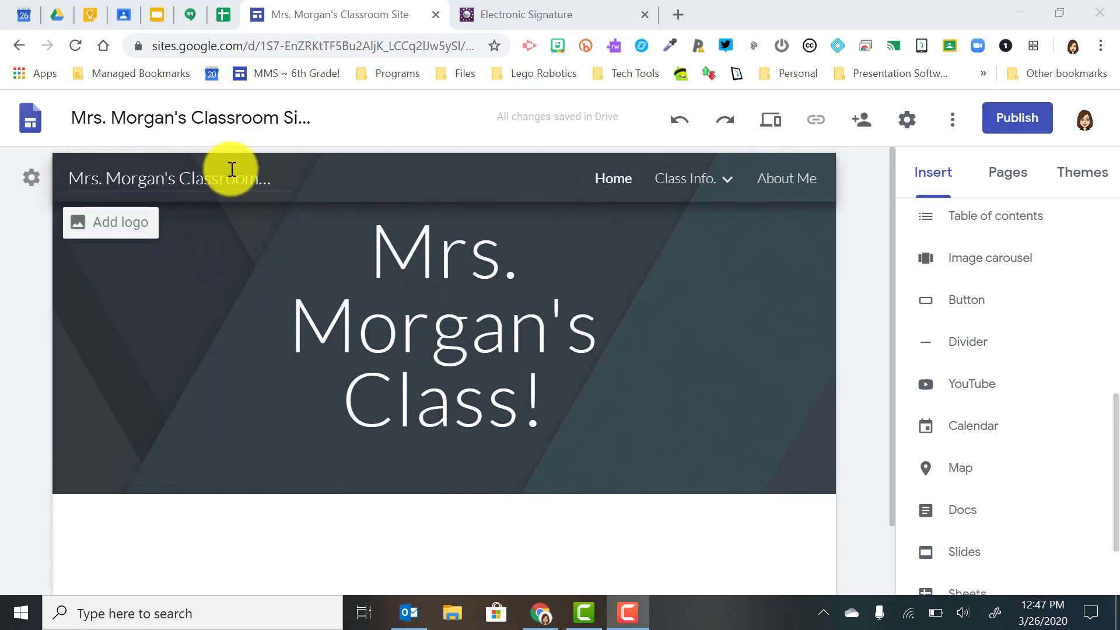
click(79, 225)
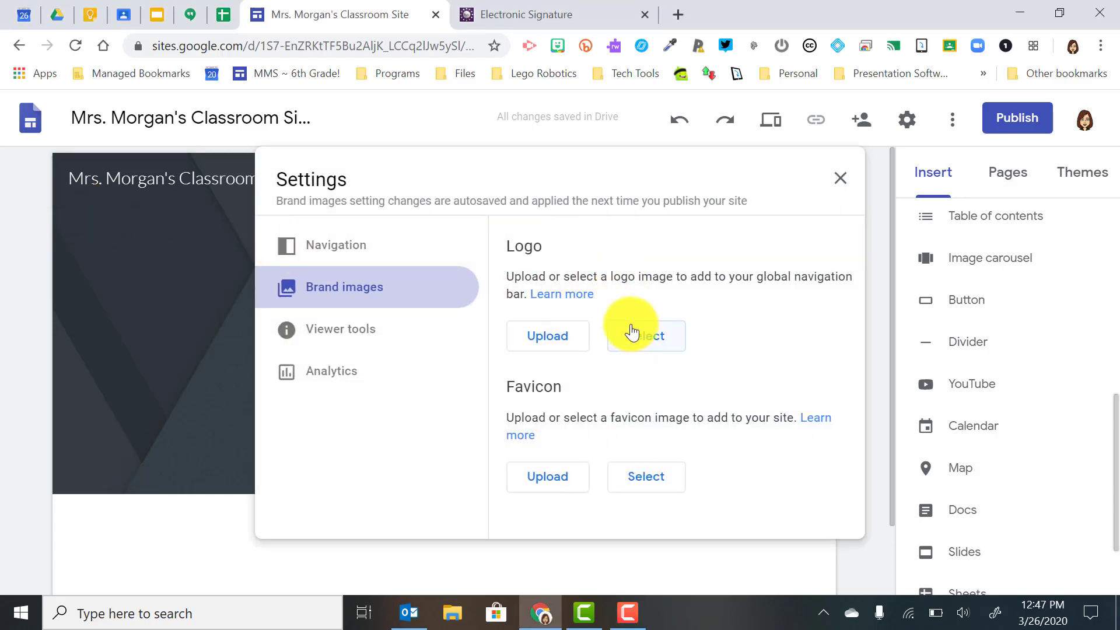
click(635, 343)
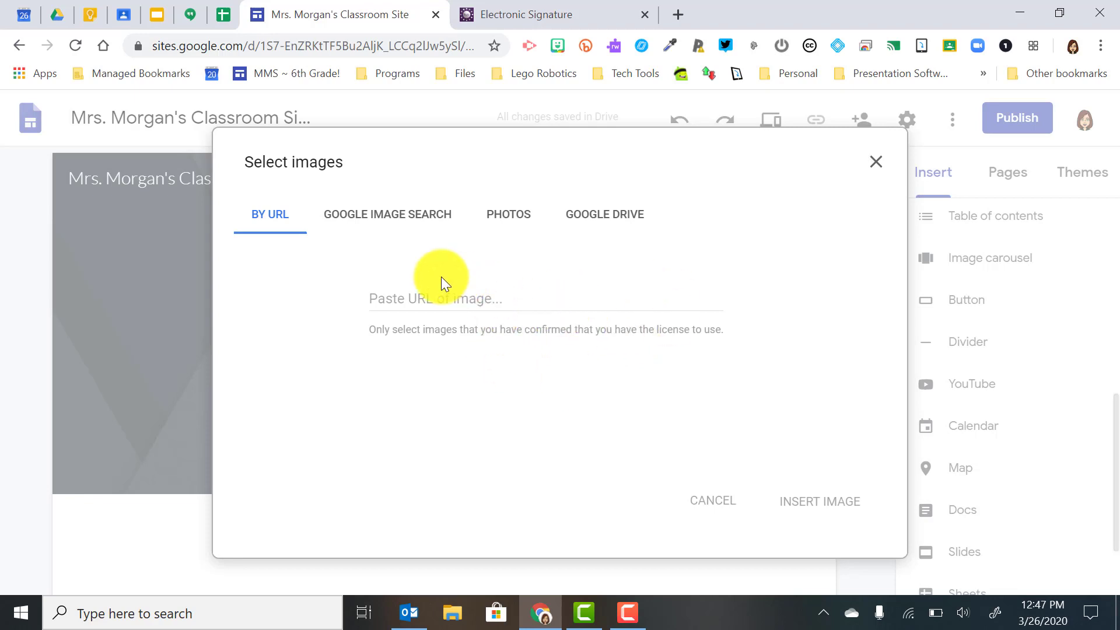
click(589, 219)
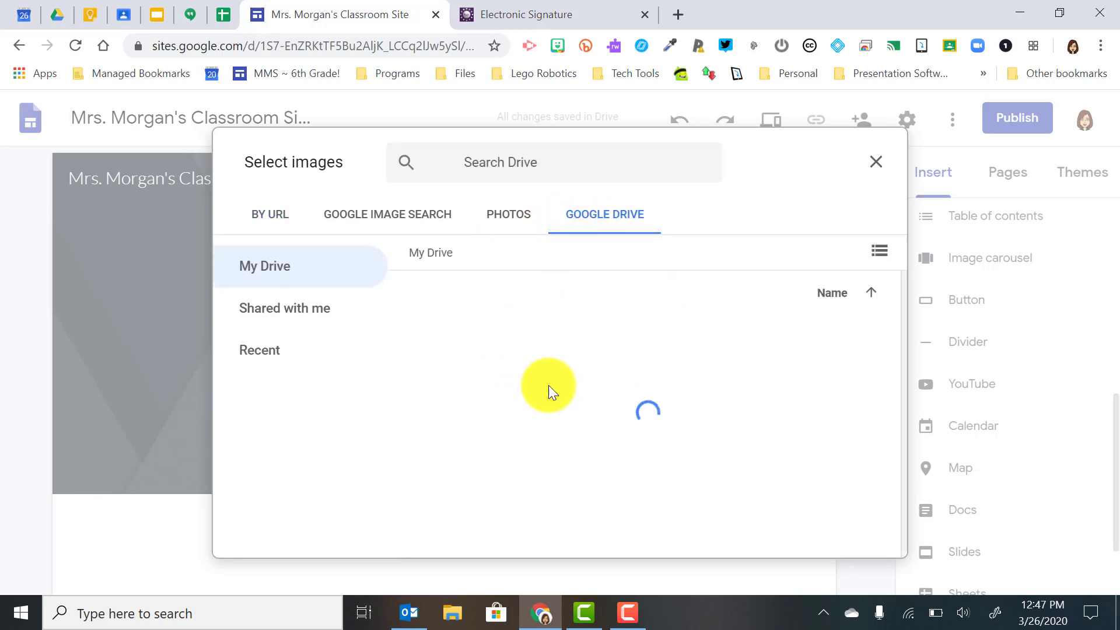
scroll(587, 416, down, 10)
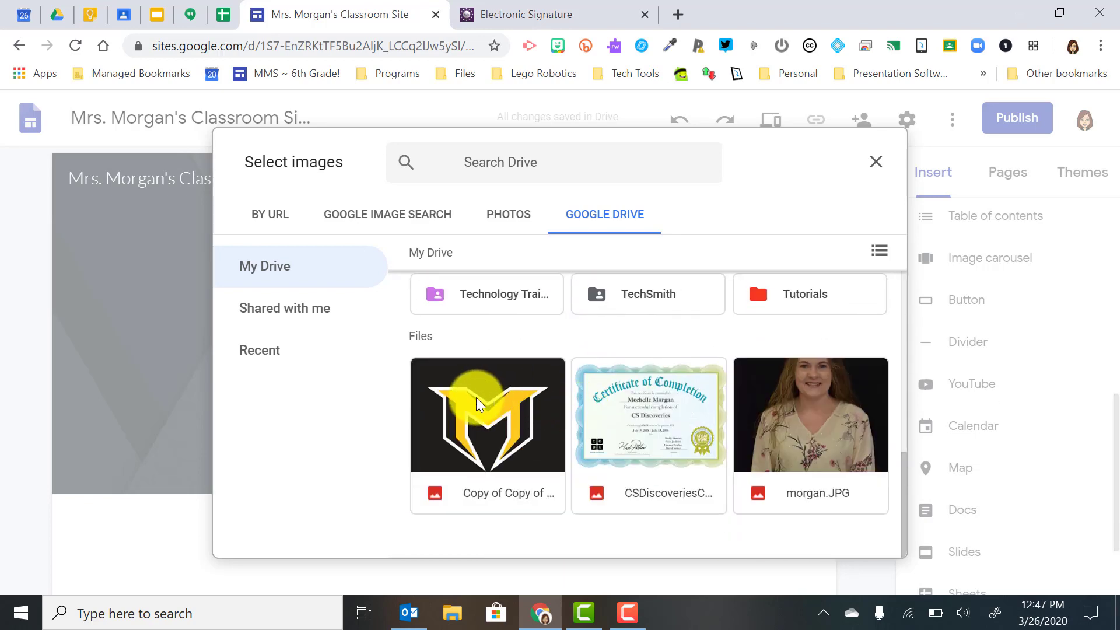
click(478, 403)
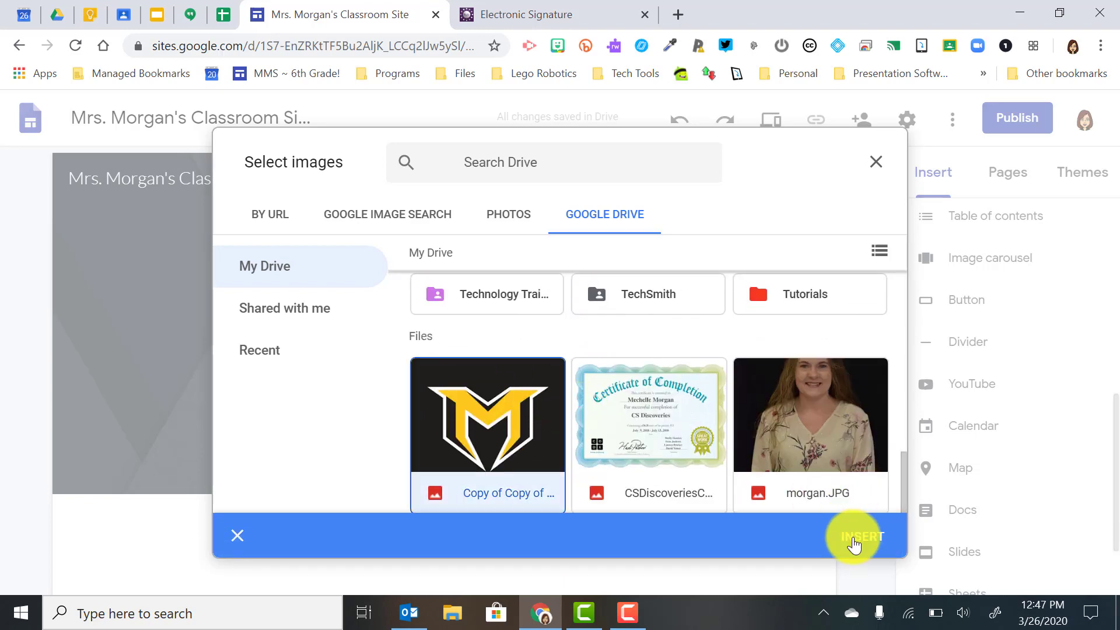
click(854, 542)
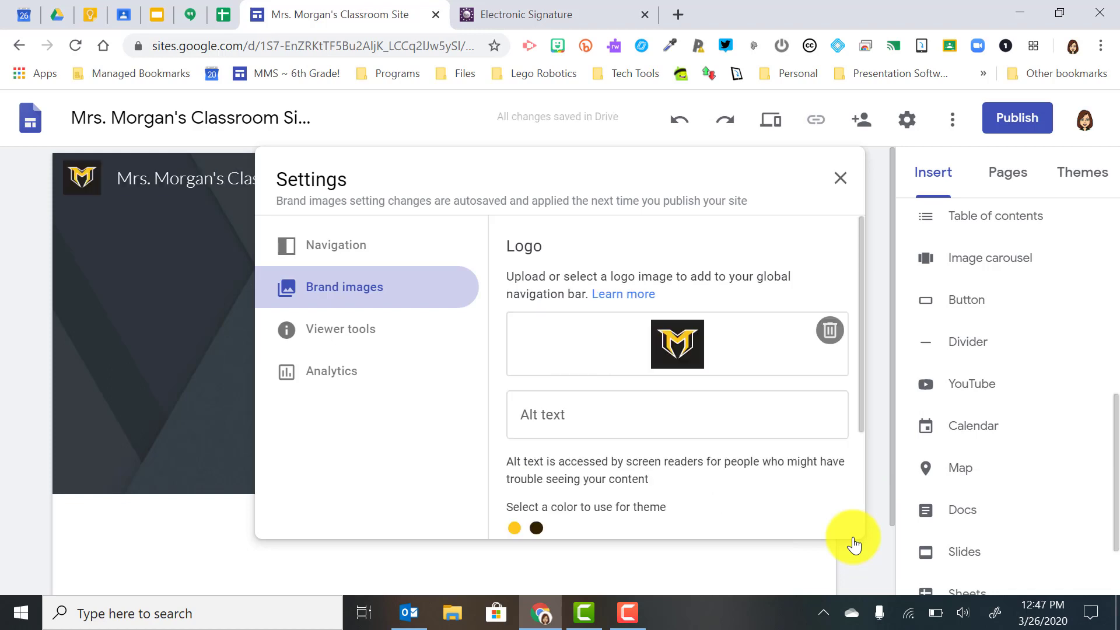
scroll(827, 402, down, 3)
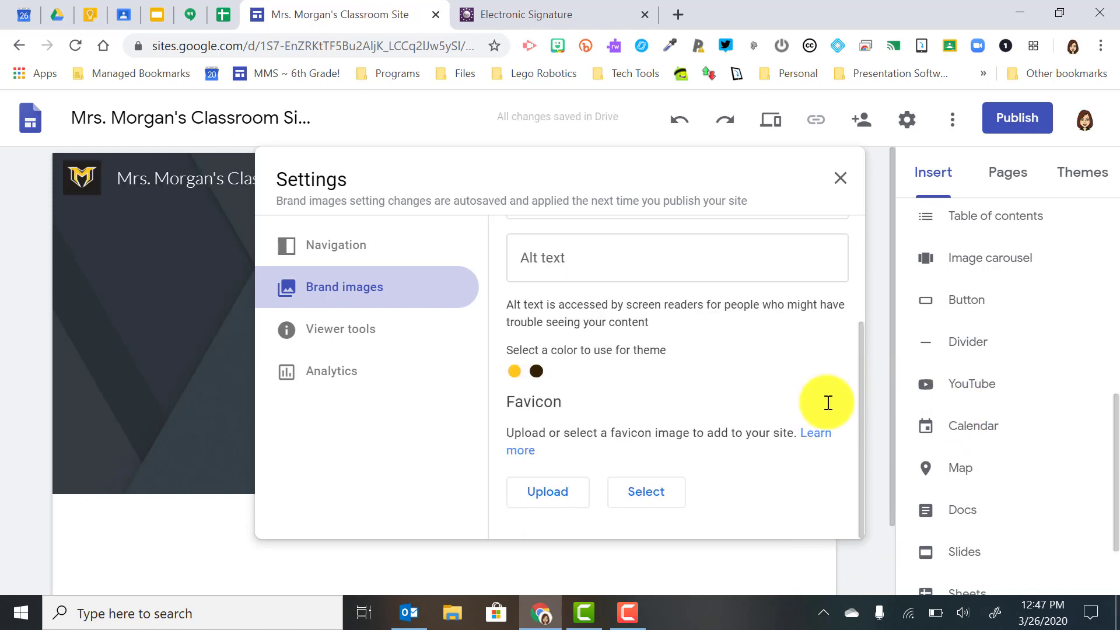
click(841, 178)
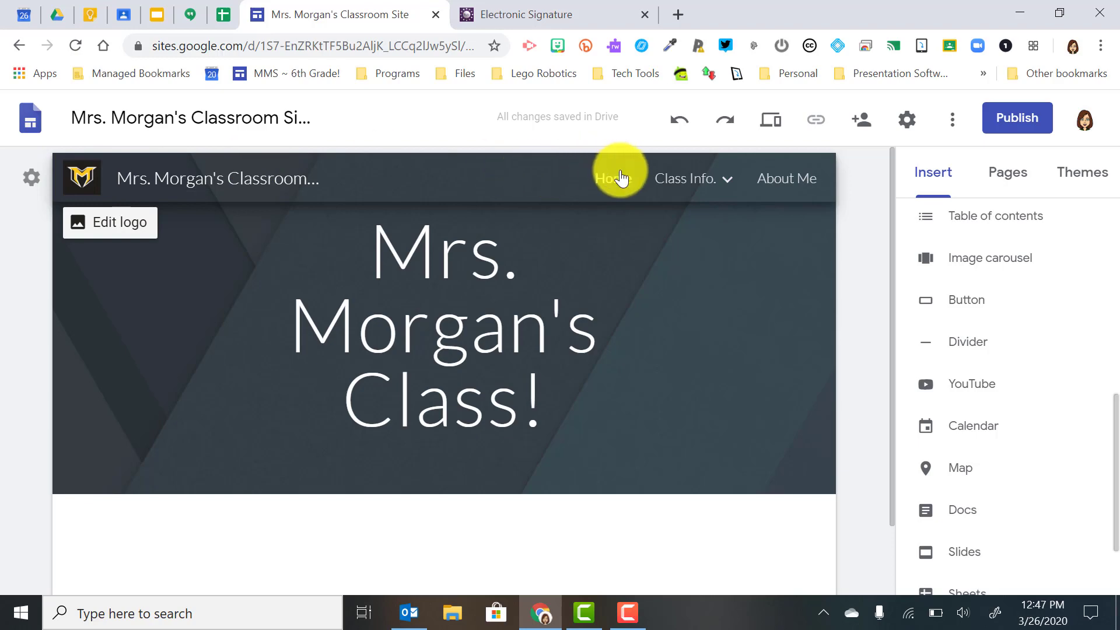
Step: Check the logo in the site header on the About Me, Class Info. and Home pages
click(774, 184)
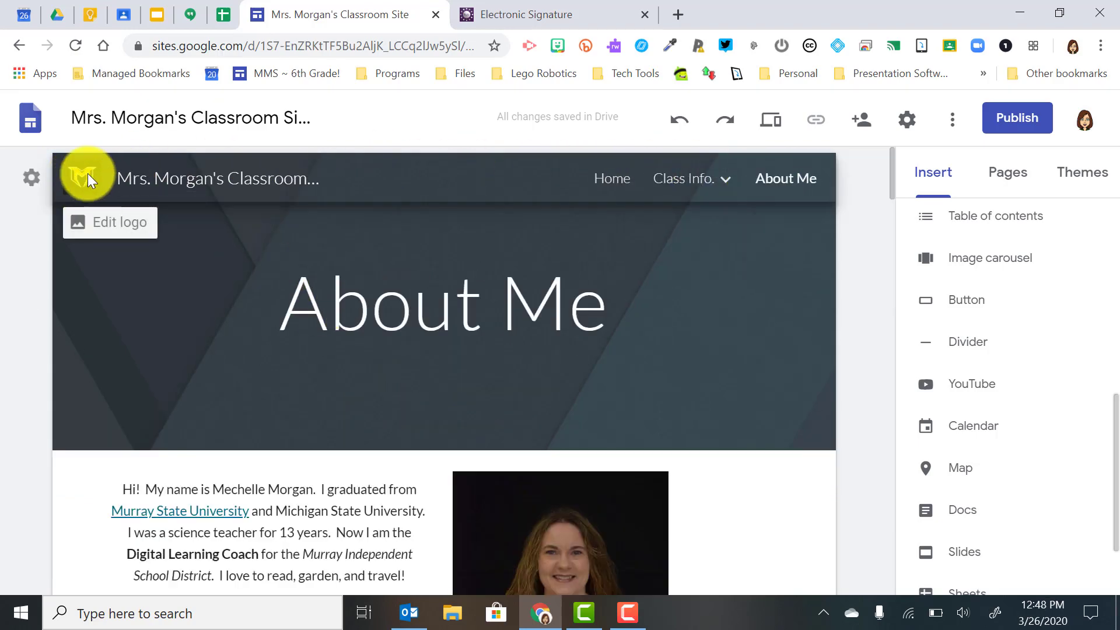
click(683, 183)
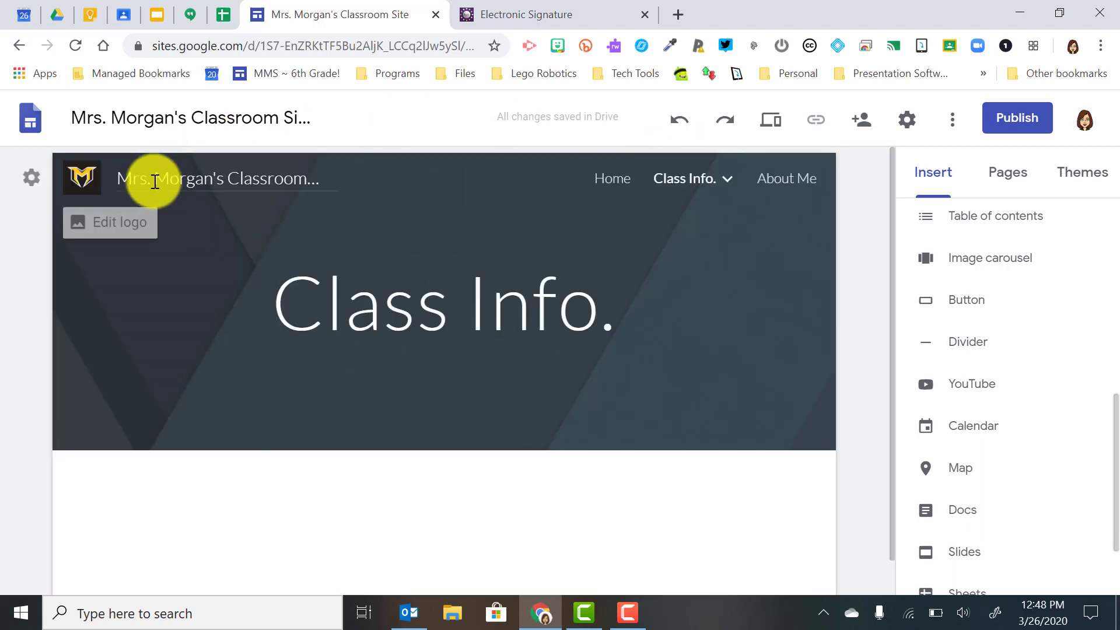
click(609, 187)
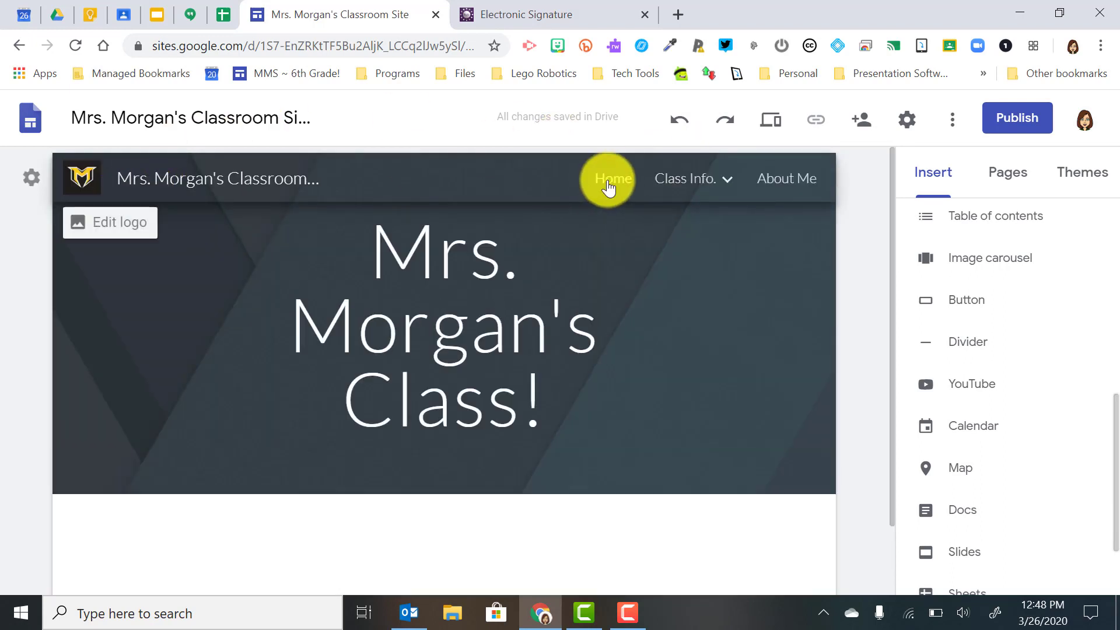
Step: Review the site's Navigation, Brand images, Viewer tools and Analytics settings, and close the settings
click(28, 180)
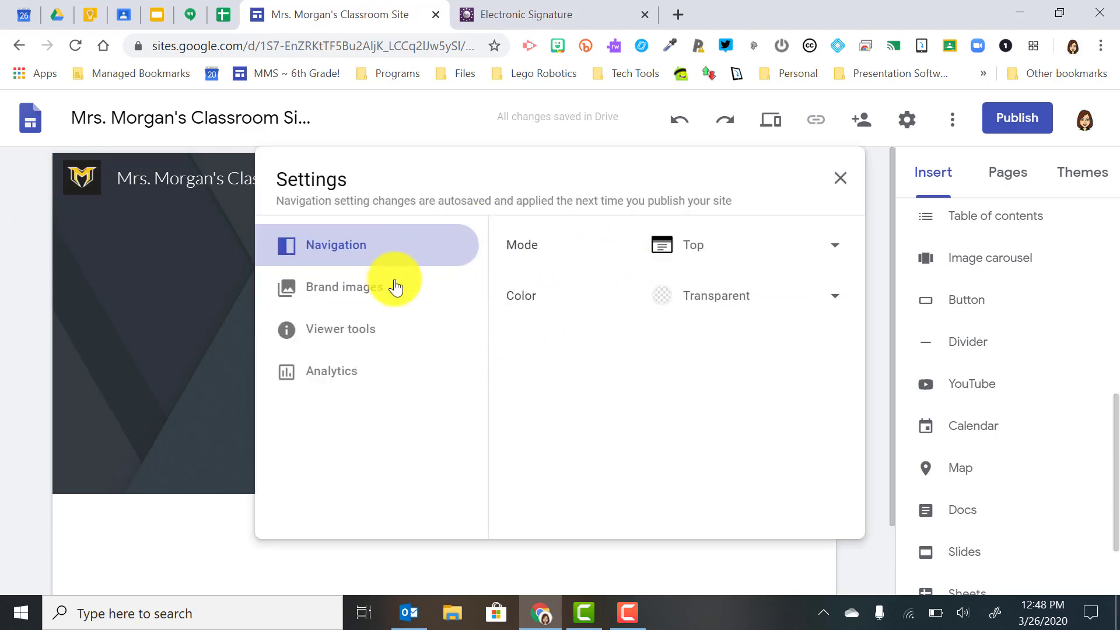
click(334, 290)
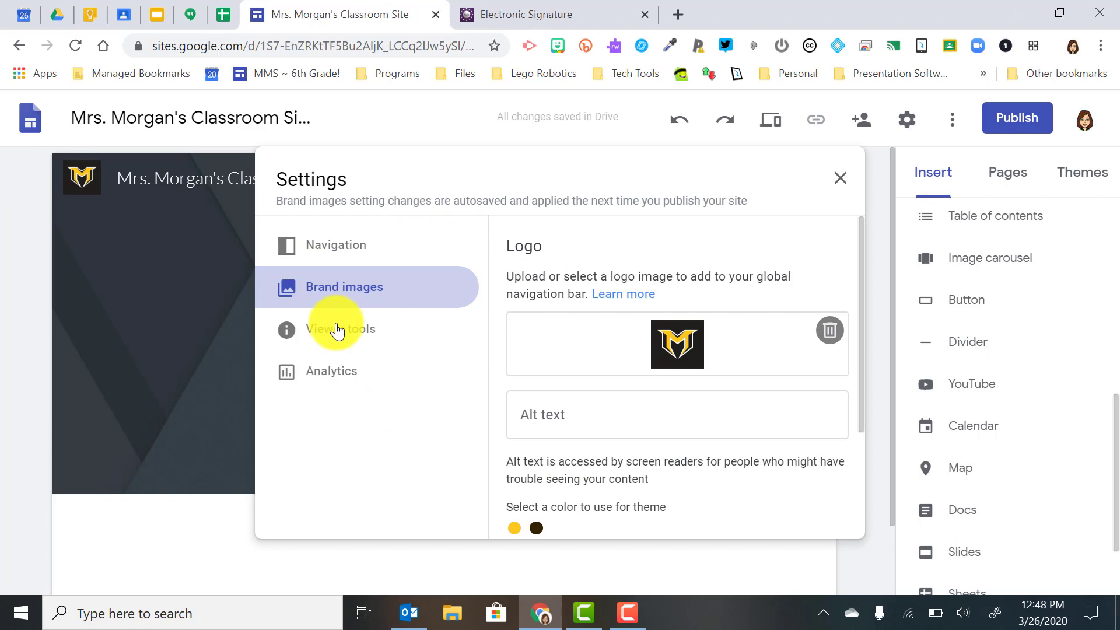
click(337, 331)
click(336, 372)
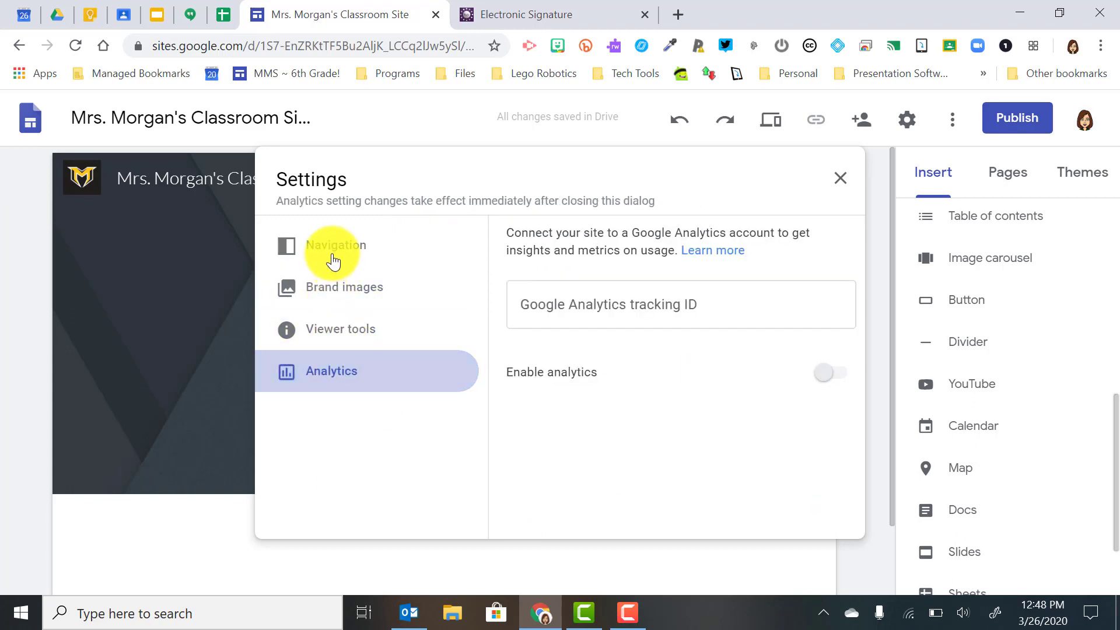
click(334, 260)
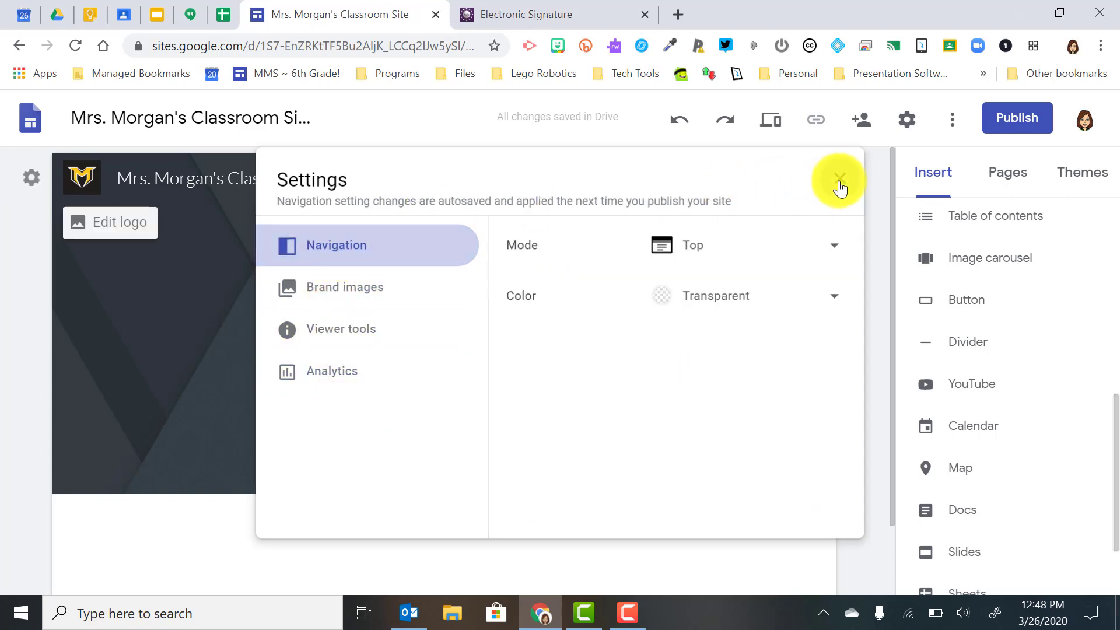
click(839, 179)
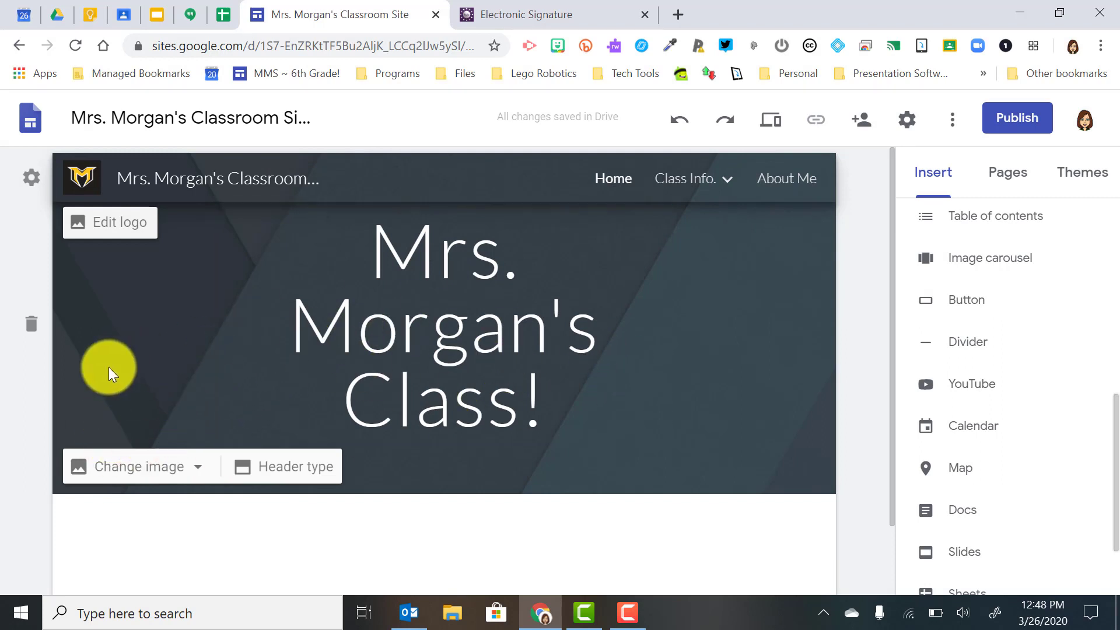
Step: Replace the Home page's header image with the pink polka-dot pattern from the image gallery
click(146, 482)
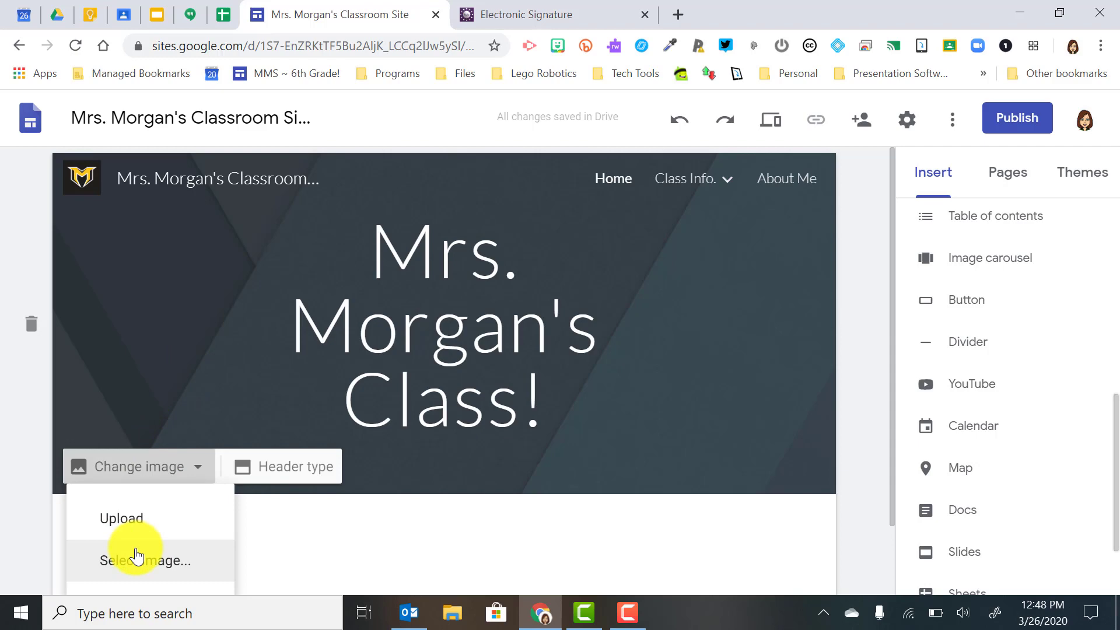
click(145, 559)
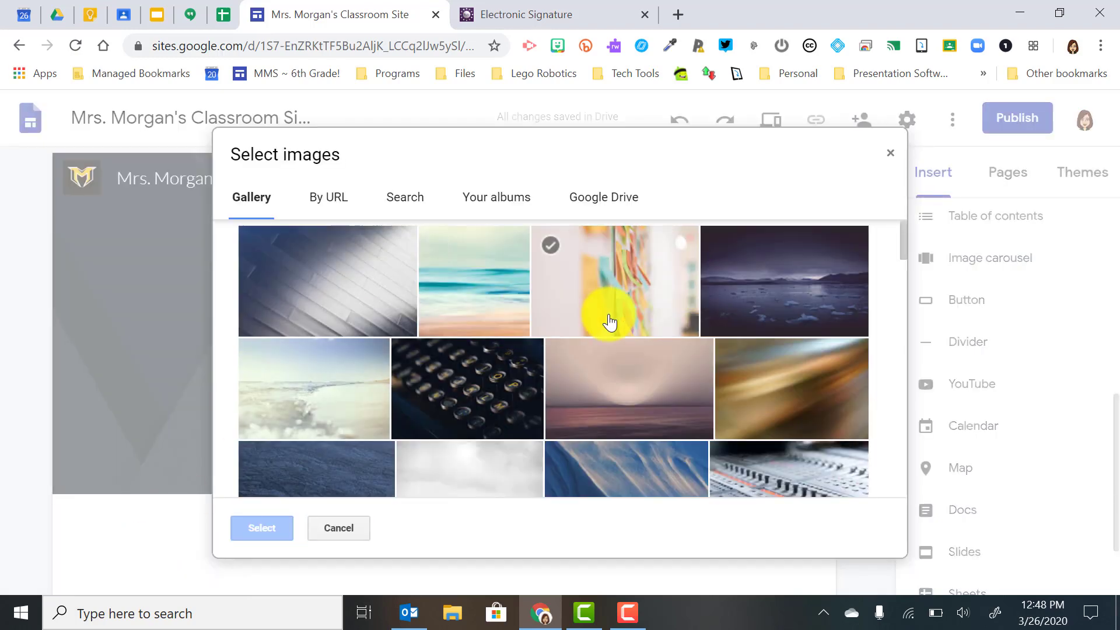
scroll(607, 318, down, 2)
scroll(608, 320, down, 8)
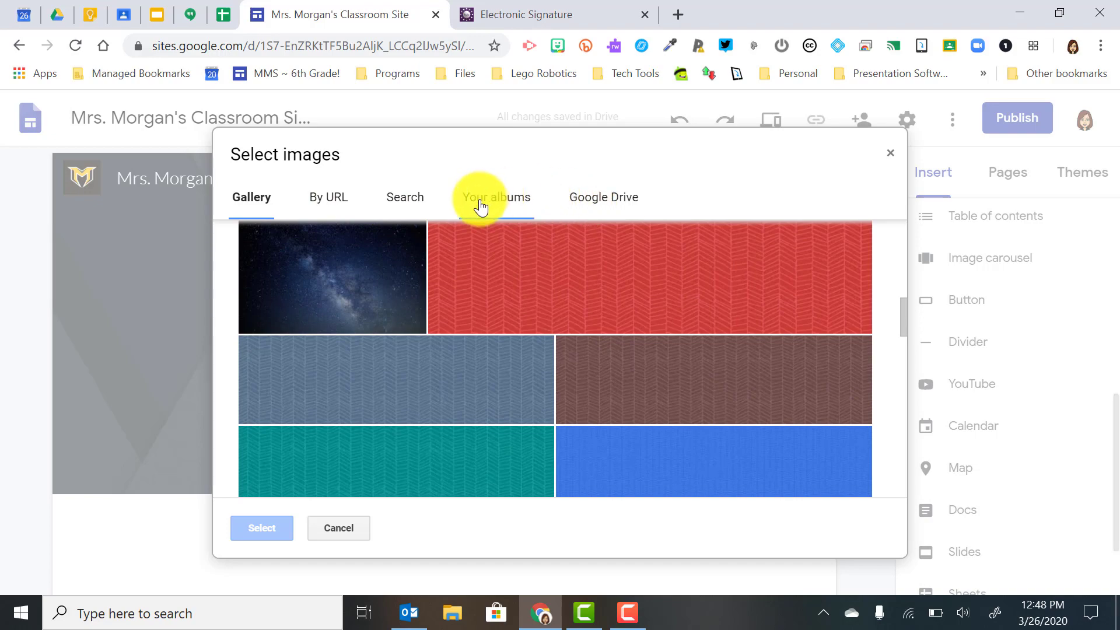
scroll(518, 393, down, 6)
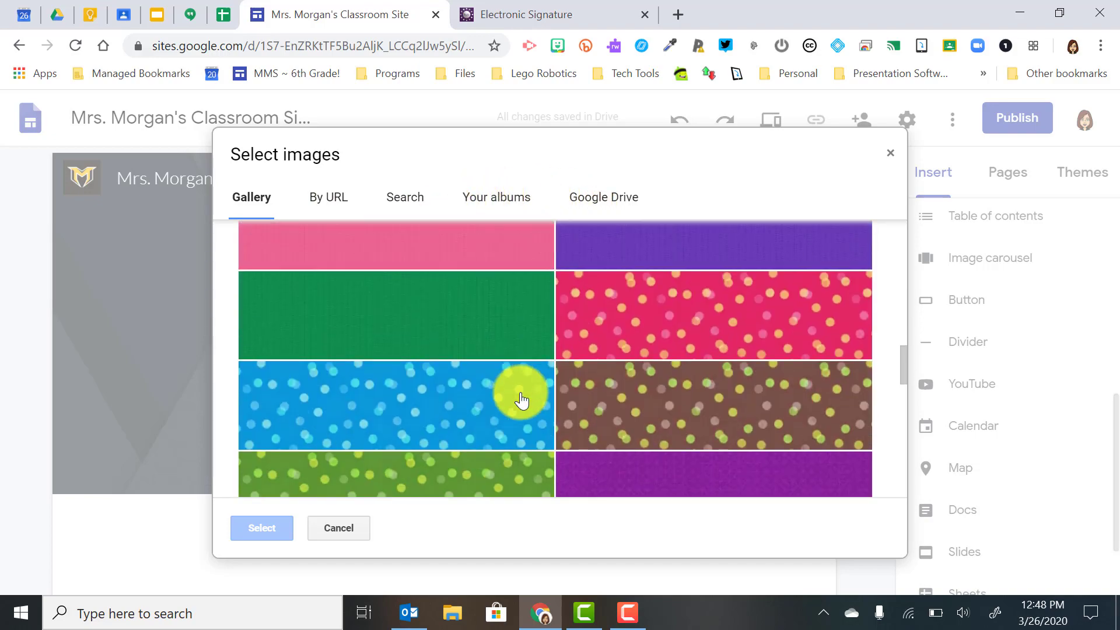
scroll(520, 397, down, 1)
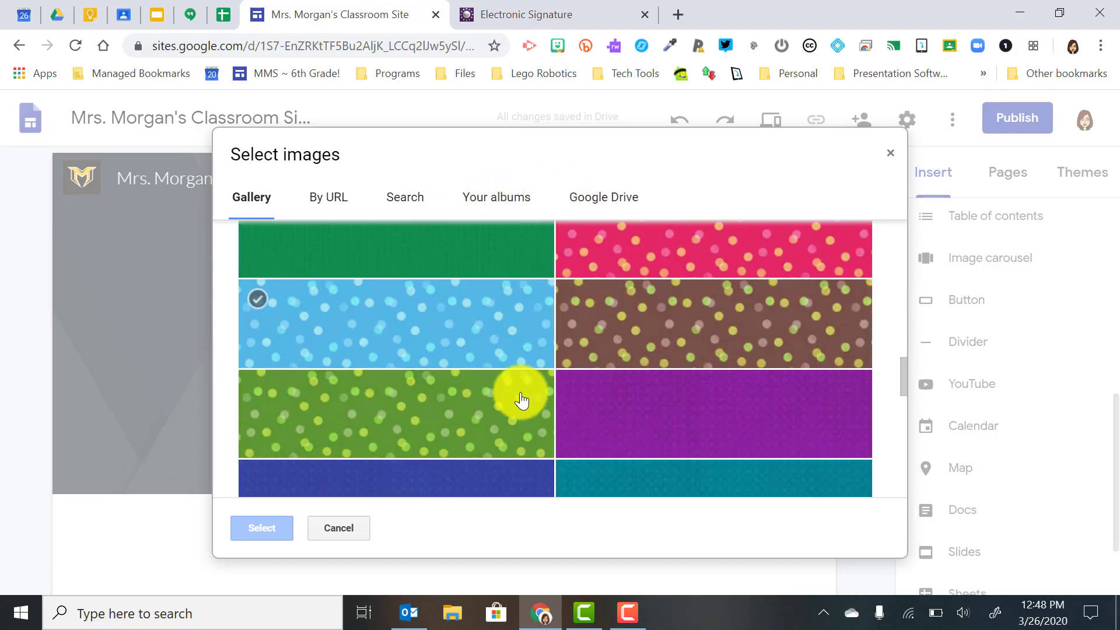
click(608, 265)
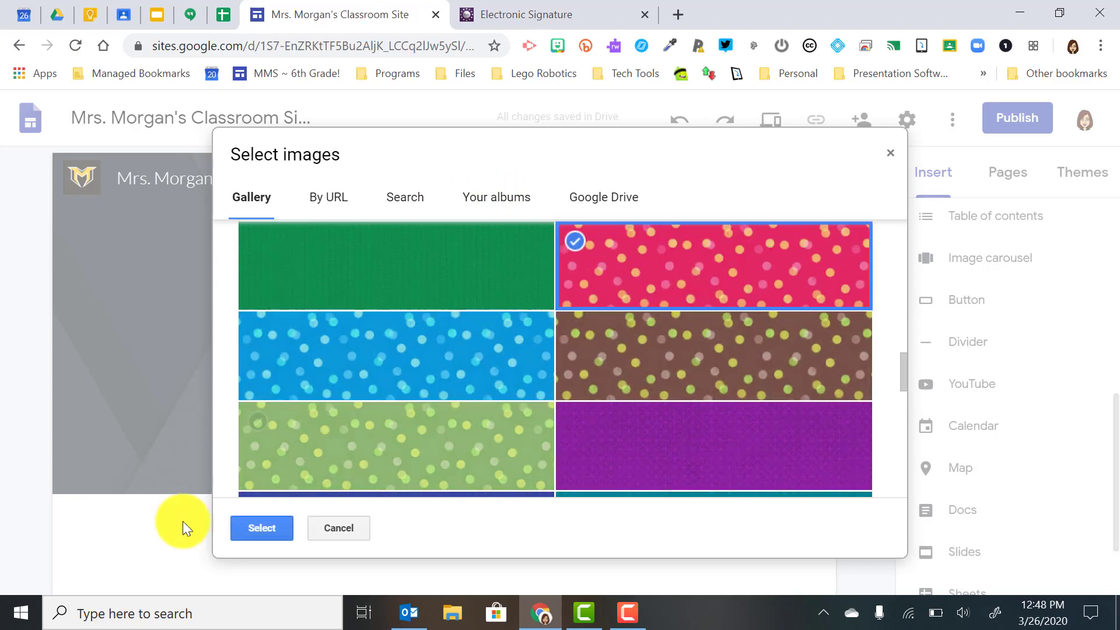
click(258, 528)
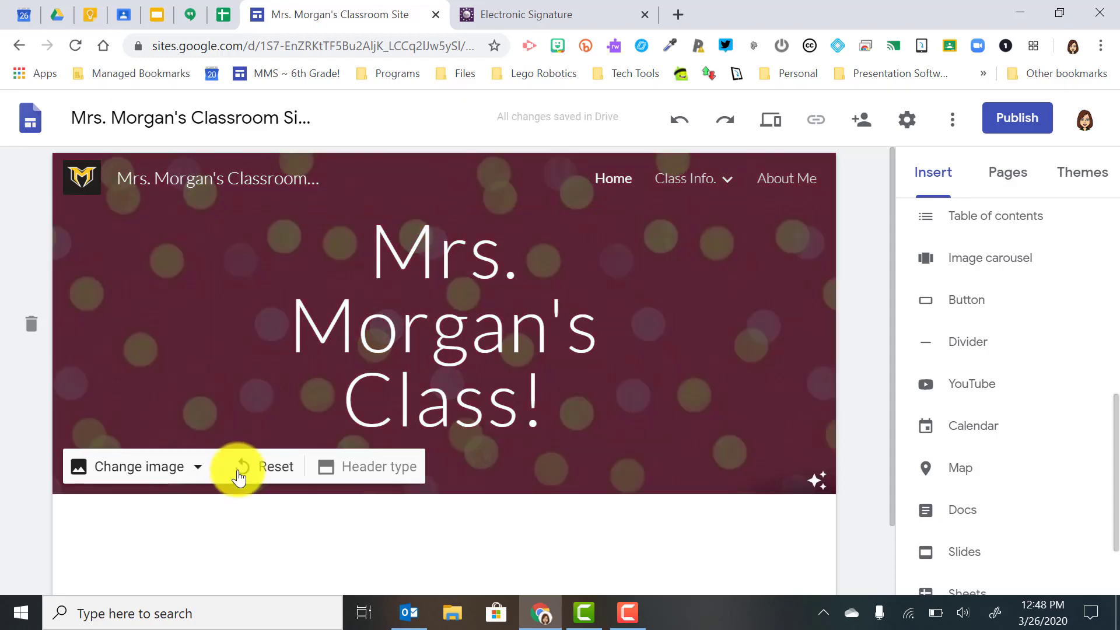
Step: Try the Large banner, Title only and Cover header types on the Home page, ending back on Banner
click(333, 469)
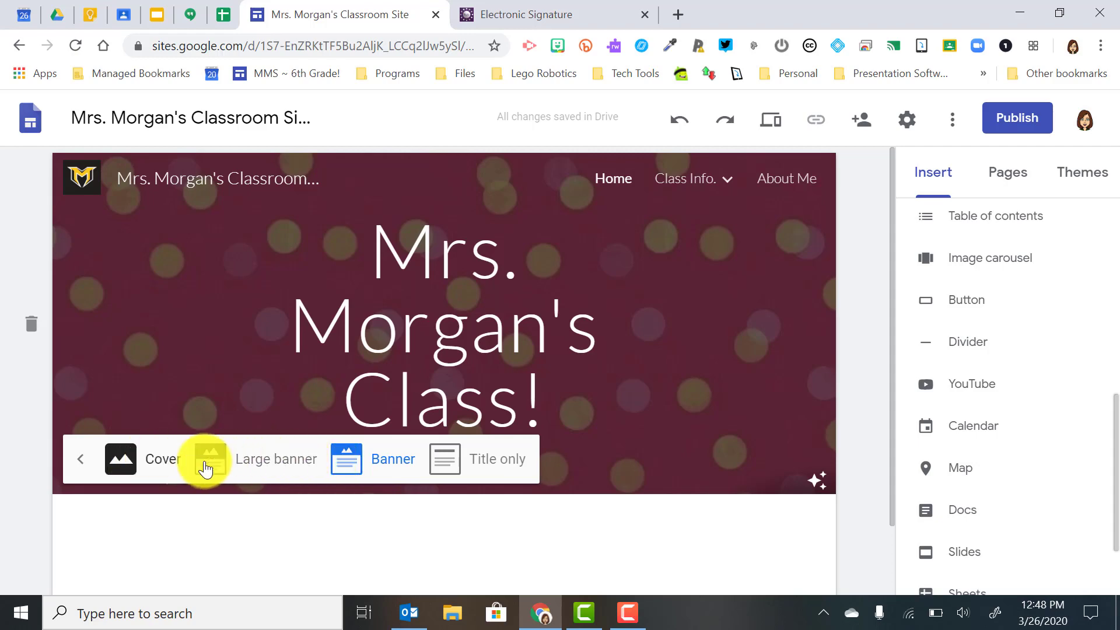
click(270, 461)
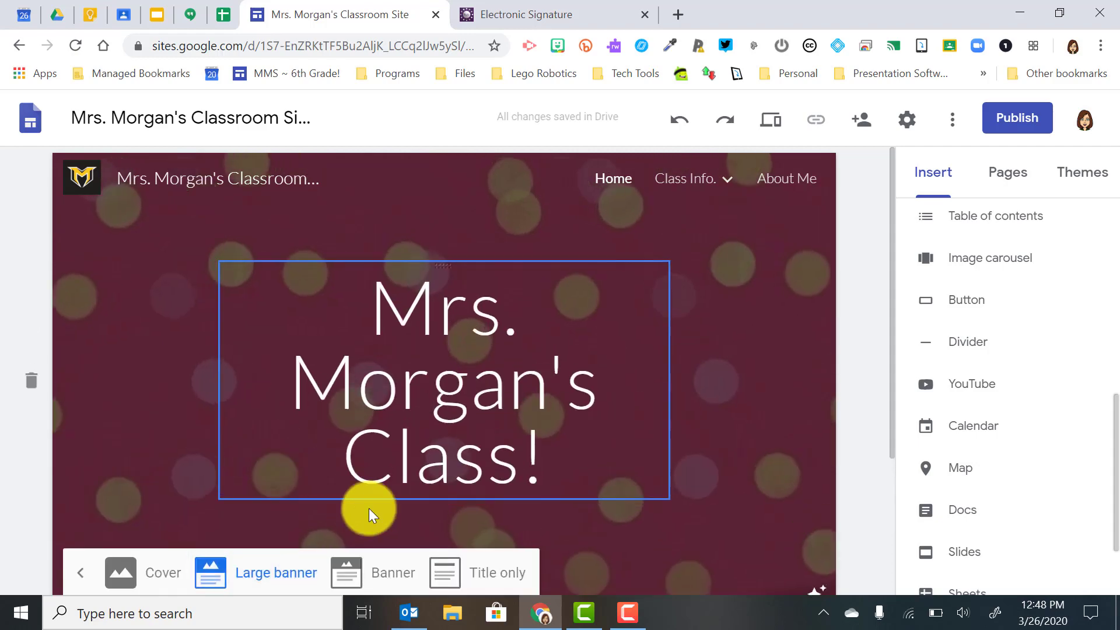
click(355, 578)
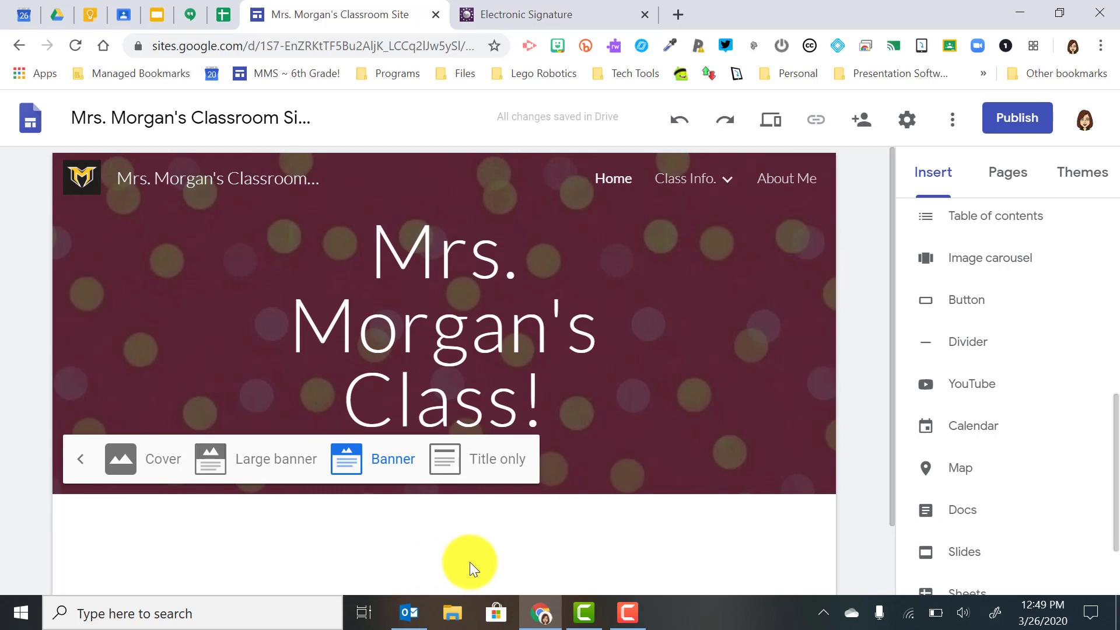
click(468, 486)
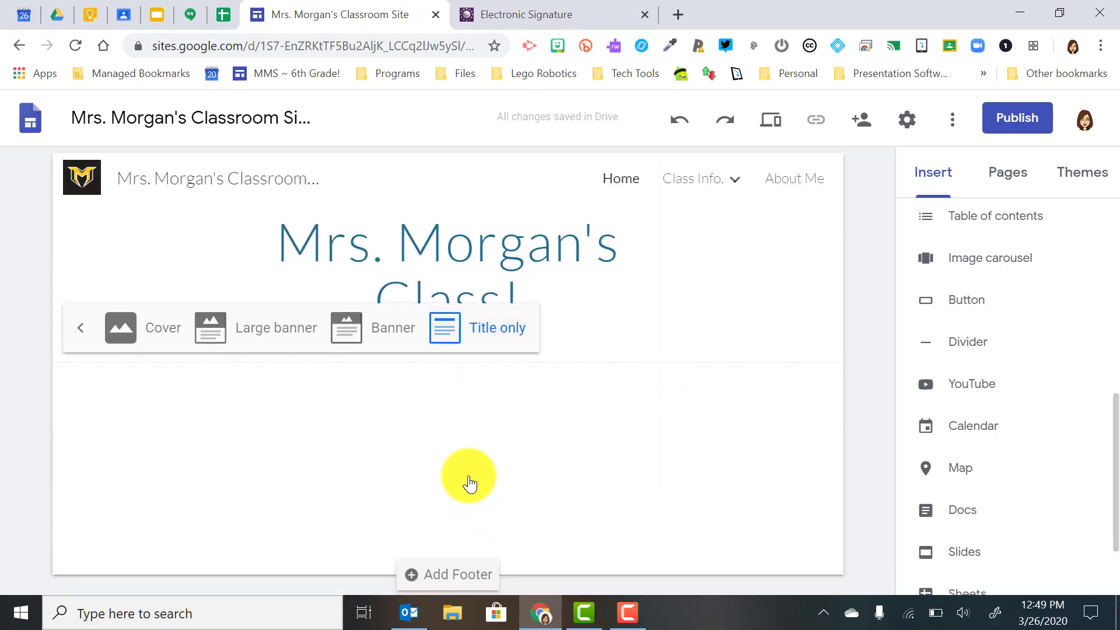
click(150, 325)
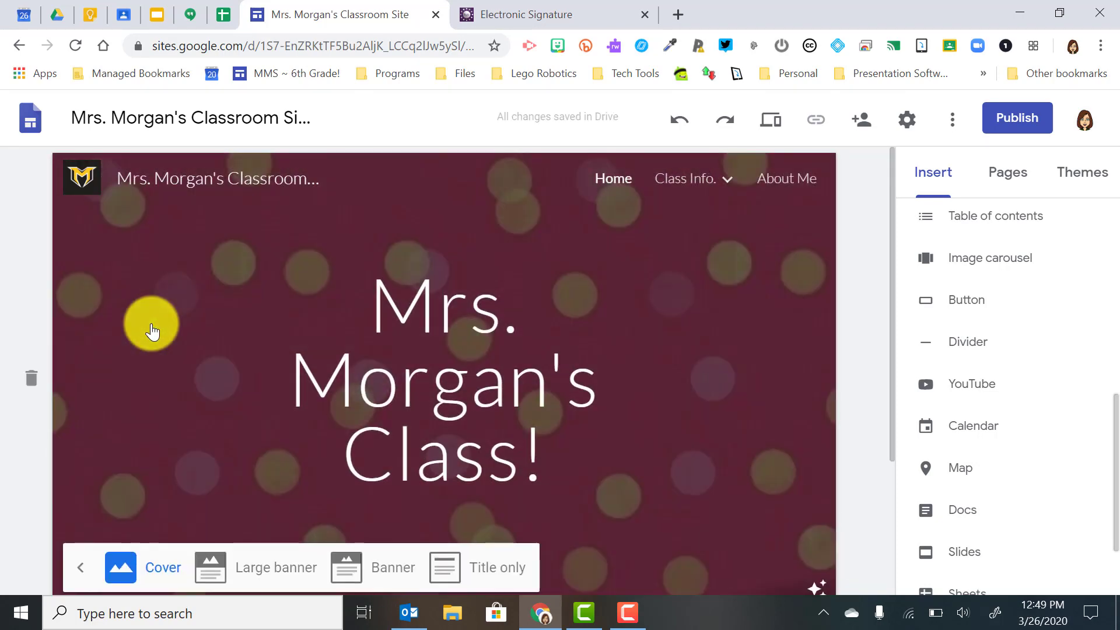
scroll(469, 254, down, 3)
scroll(469, 254, up, 1)
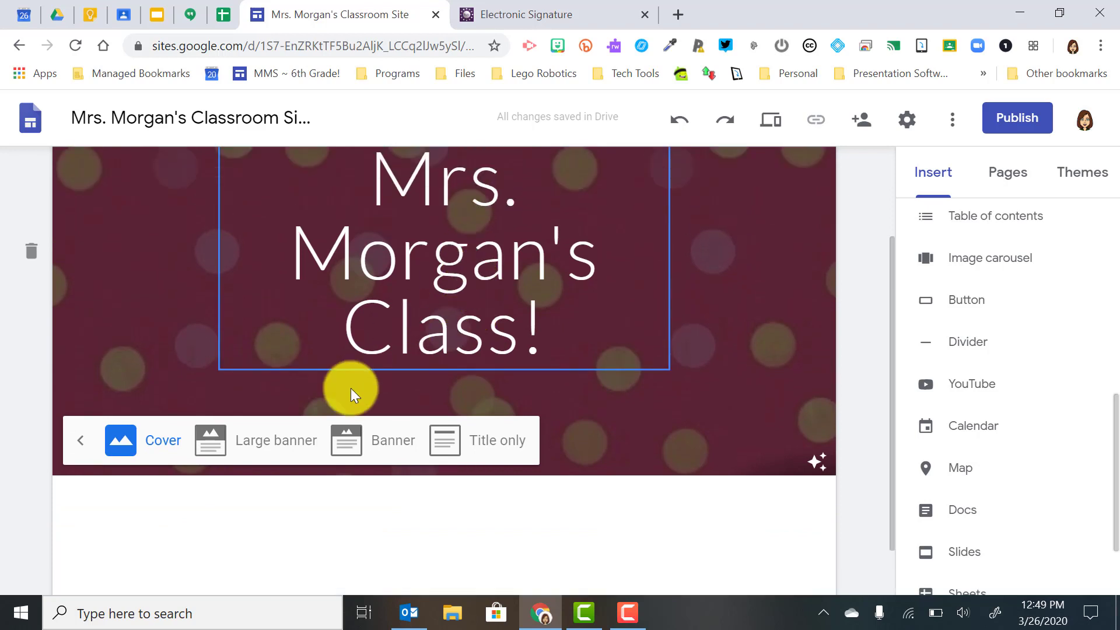
click(350, 437)
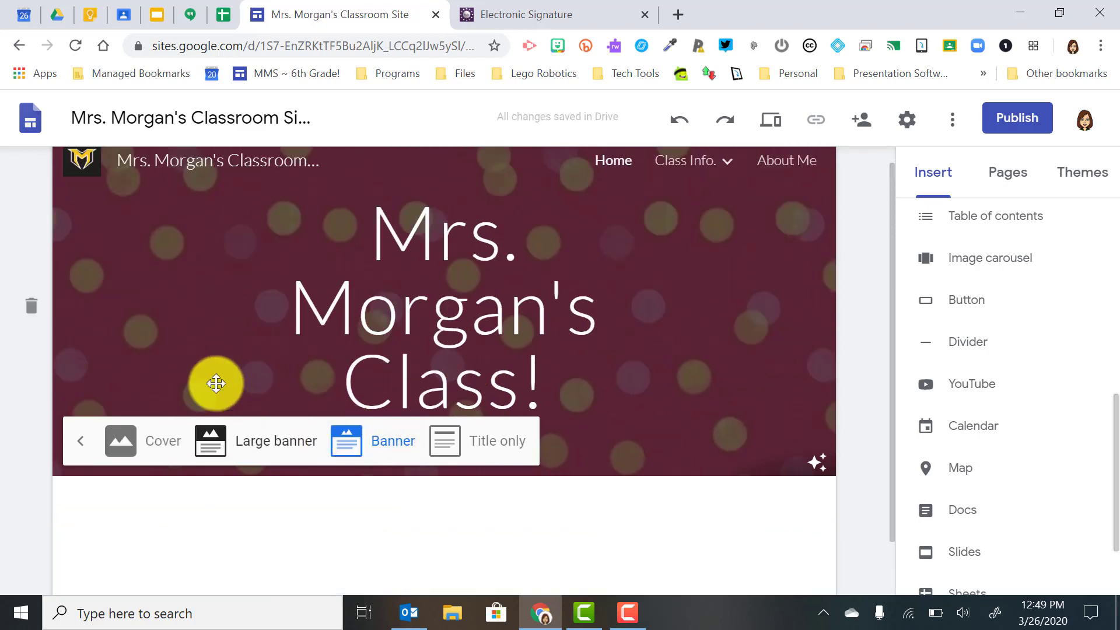
click(169, 330)
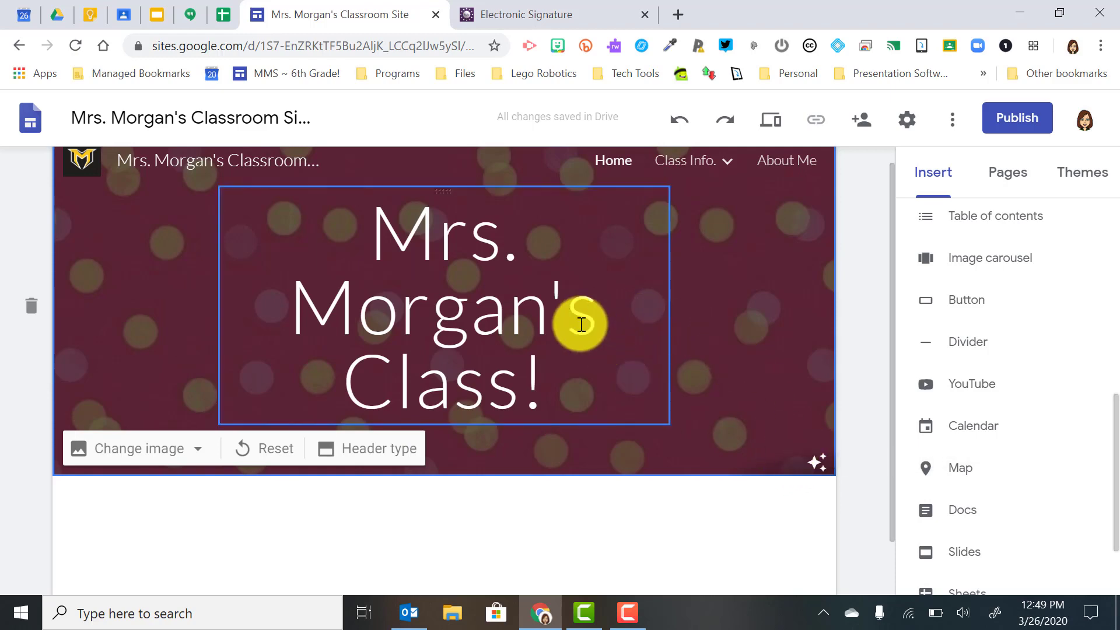
scroll(581, 325, down, 1)
scroll(581, 325, up, 1)
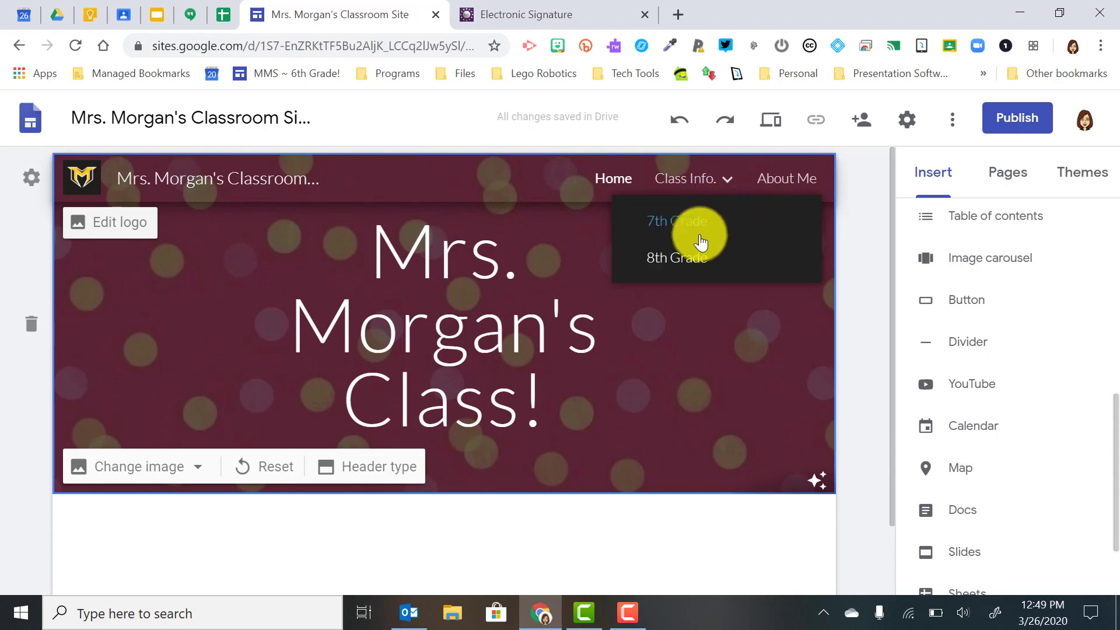
Step: Apply the Impression theme to the site and try its green and blue-gray accent colors
click(1075, 175)
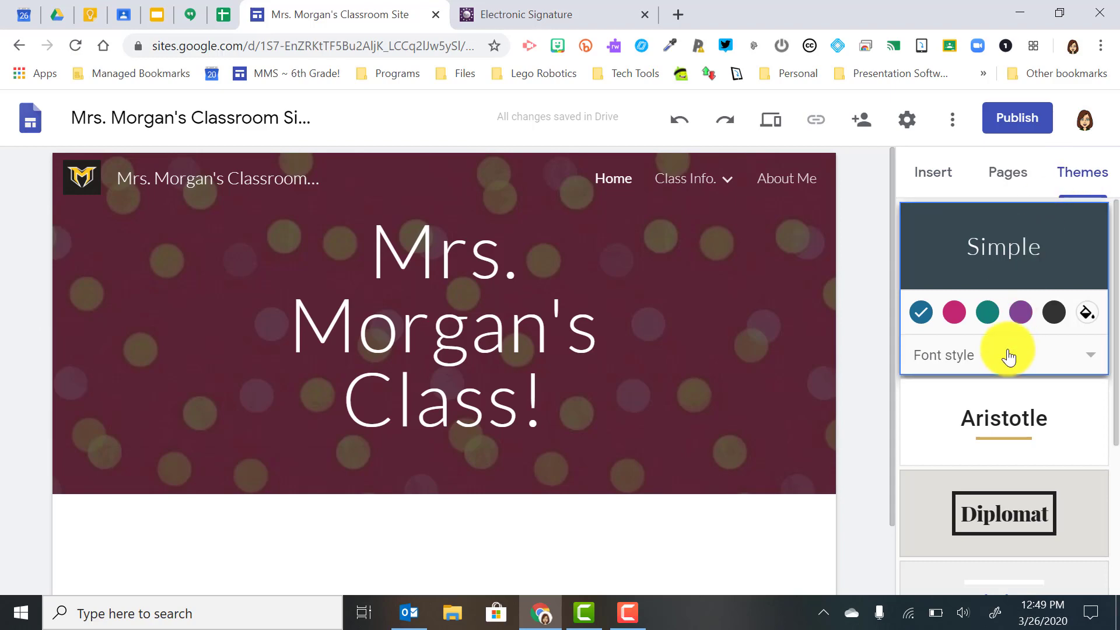
scroll(1009, 357, down, 4)
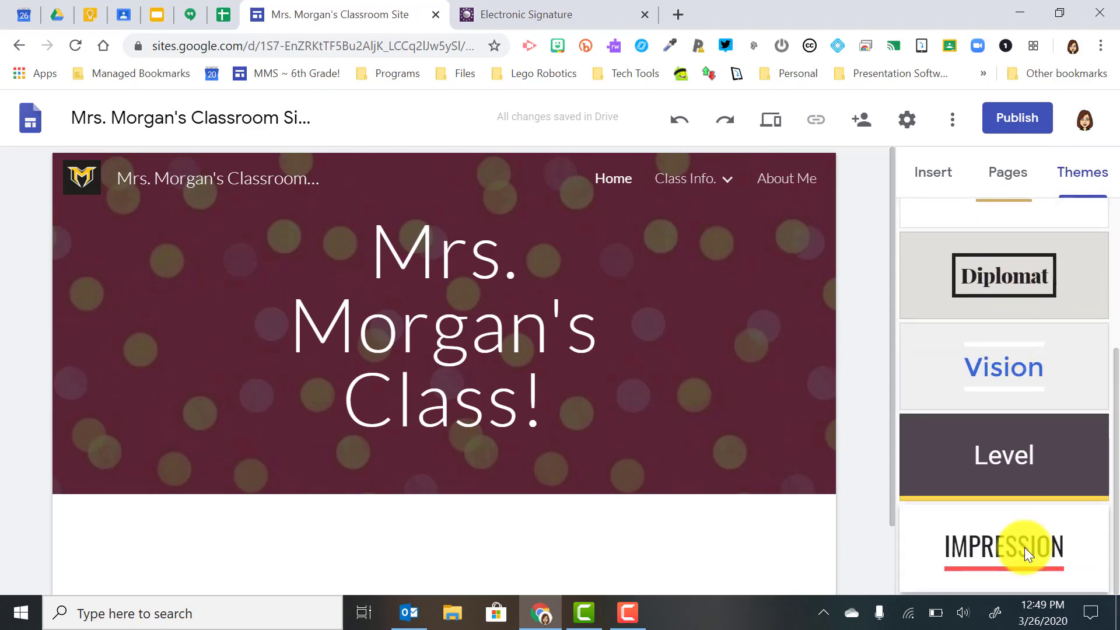
scroll(1026, 546, up, 4)
scroll(1025, 548, down, 2)
scroll(1025, 548, down, 2)
click(989, 549)
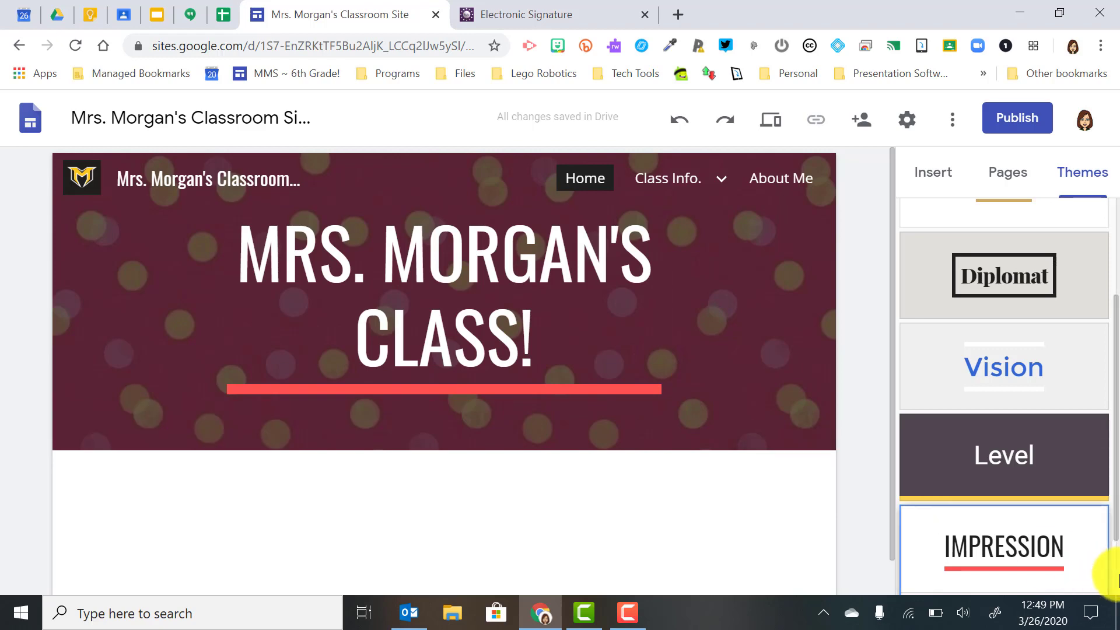
scroll(1109, 572, down, 3)
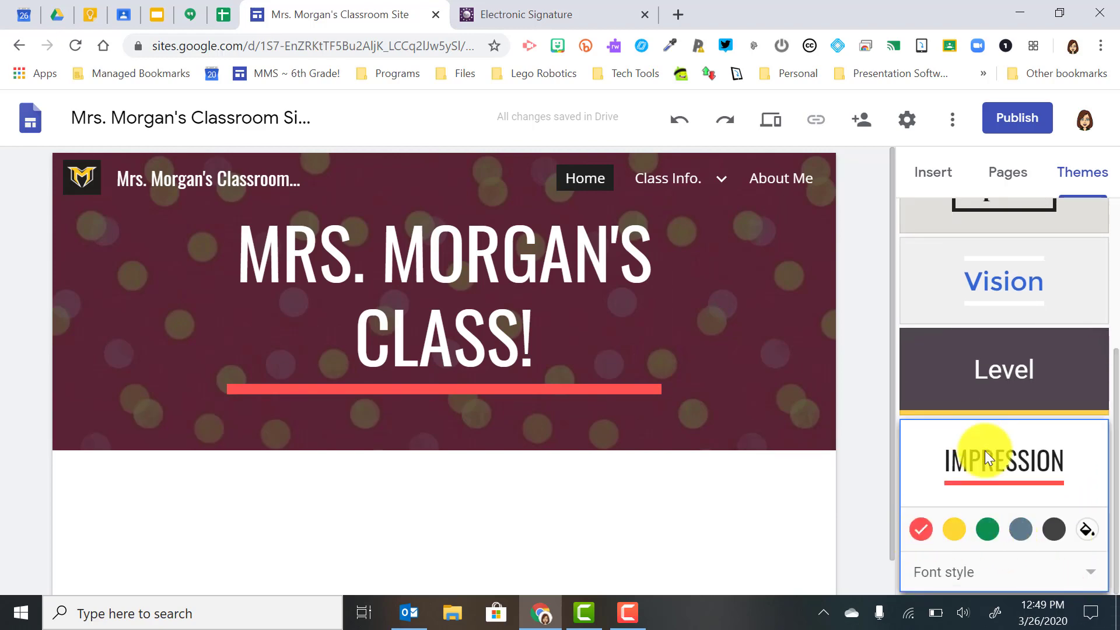
click(991, 528)
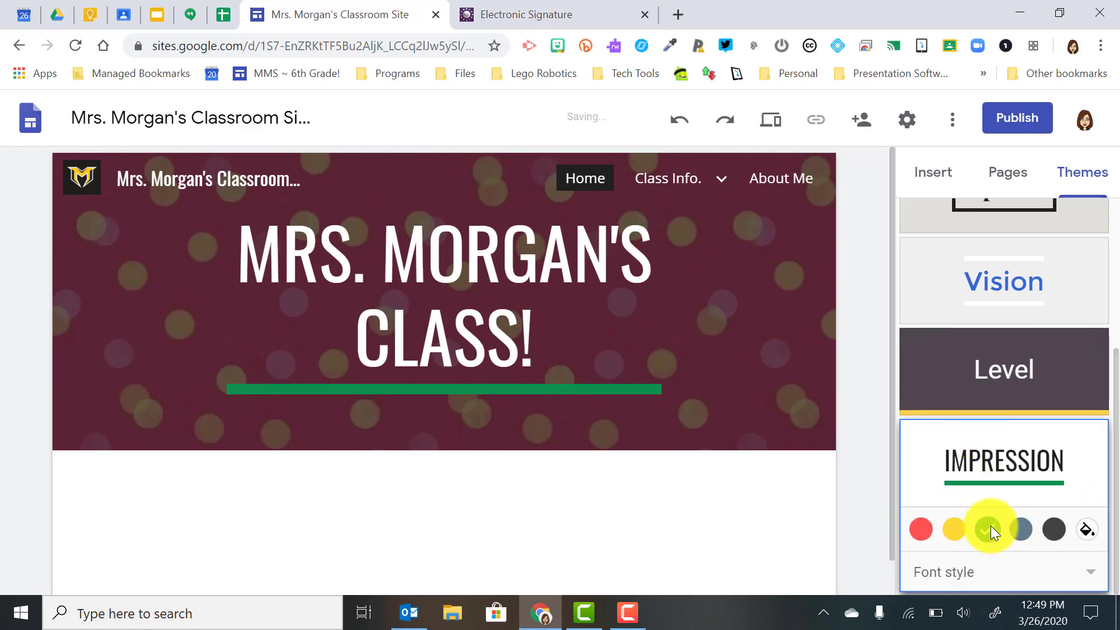
click(1027, 530)
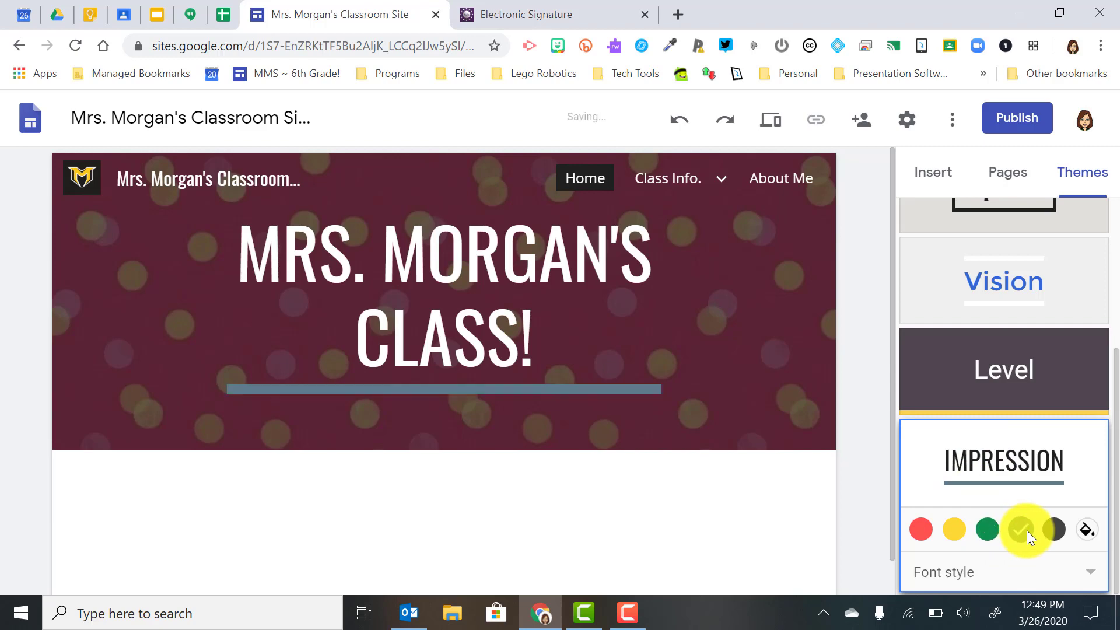
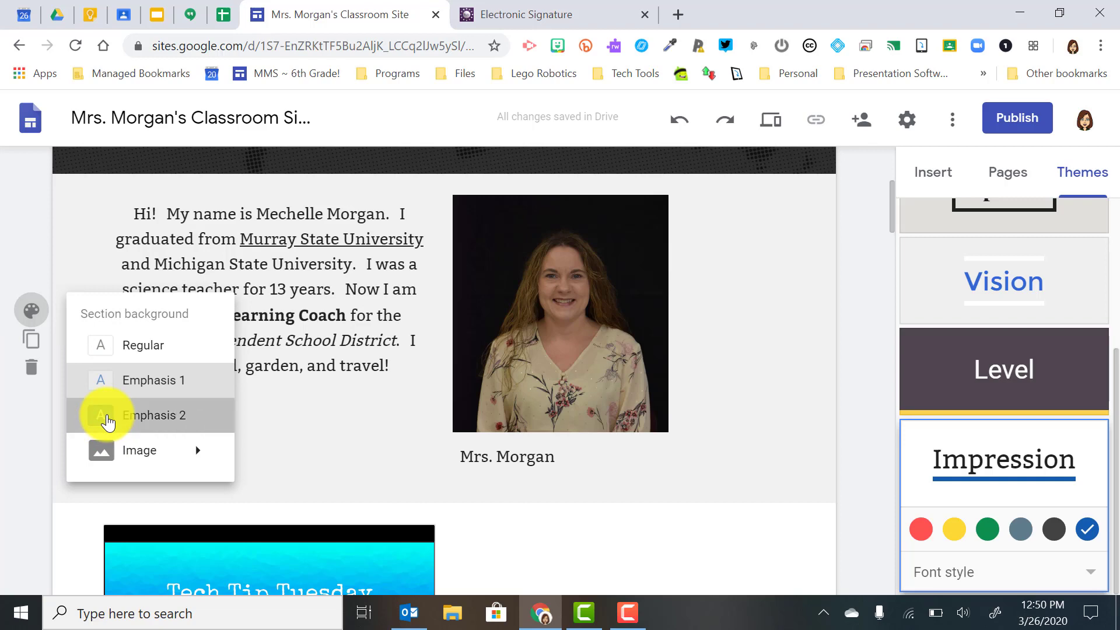
Step: Set the background of the About Me page's introduction section to Emphasis 2
click(32, 311)
mouse_move(126, 455)
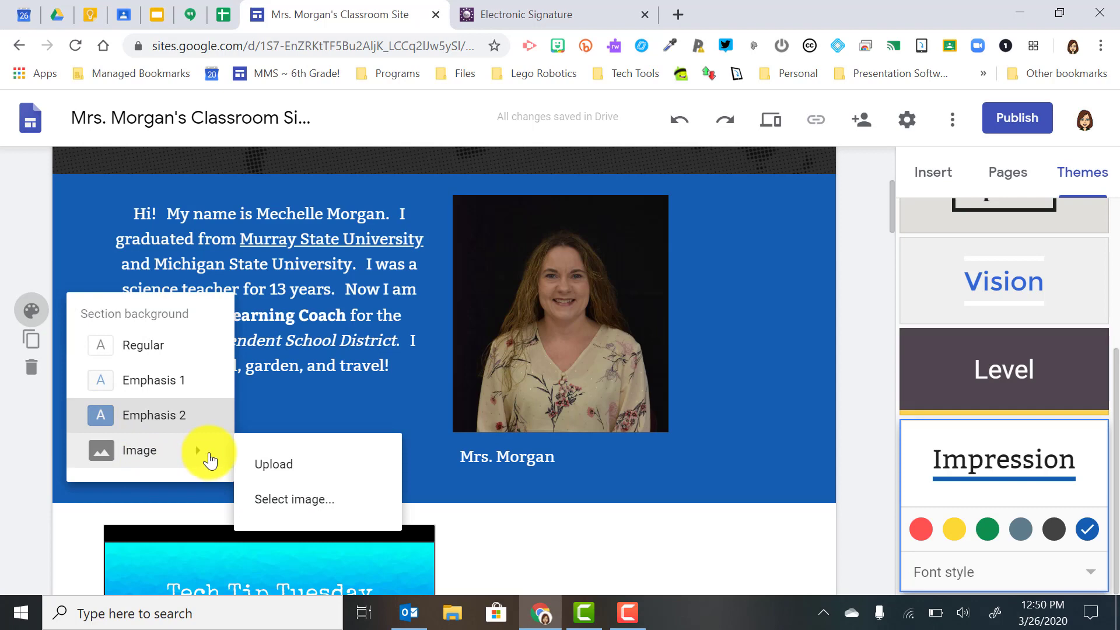
Step: Set the background of the section holding the Tech Tip Tuesday slides to Emphasis 1
scroll(325, 400, down, 3)
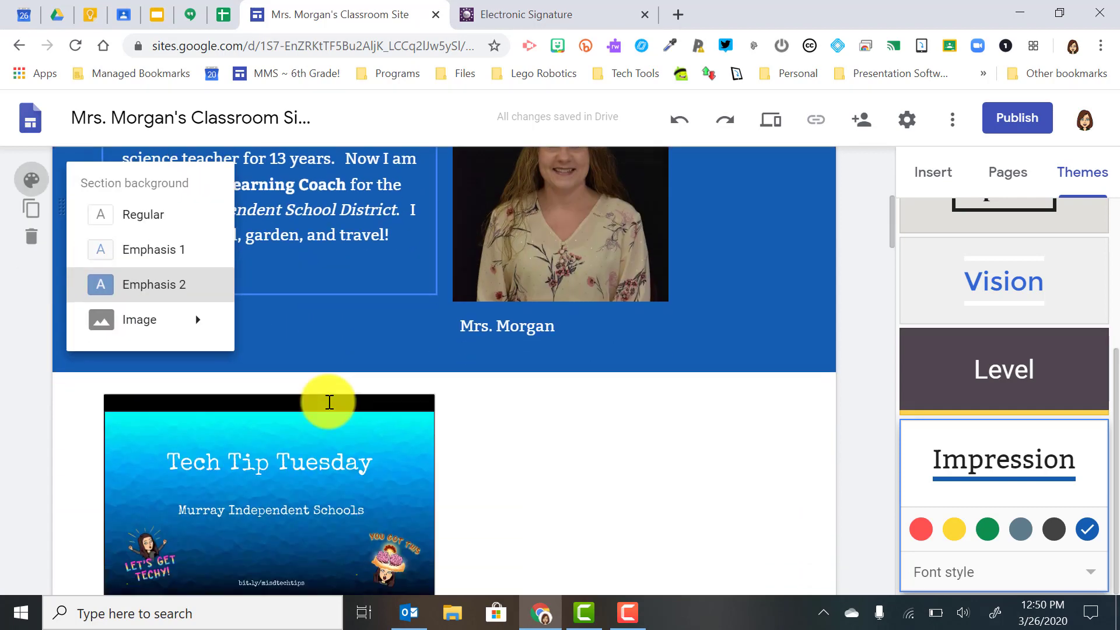
click(32, 450)
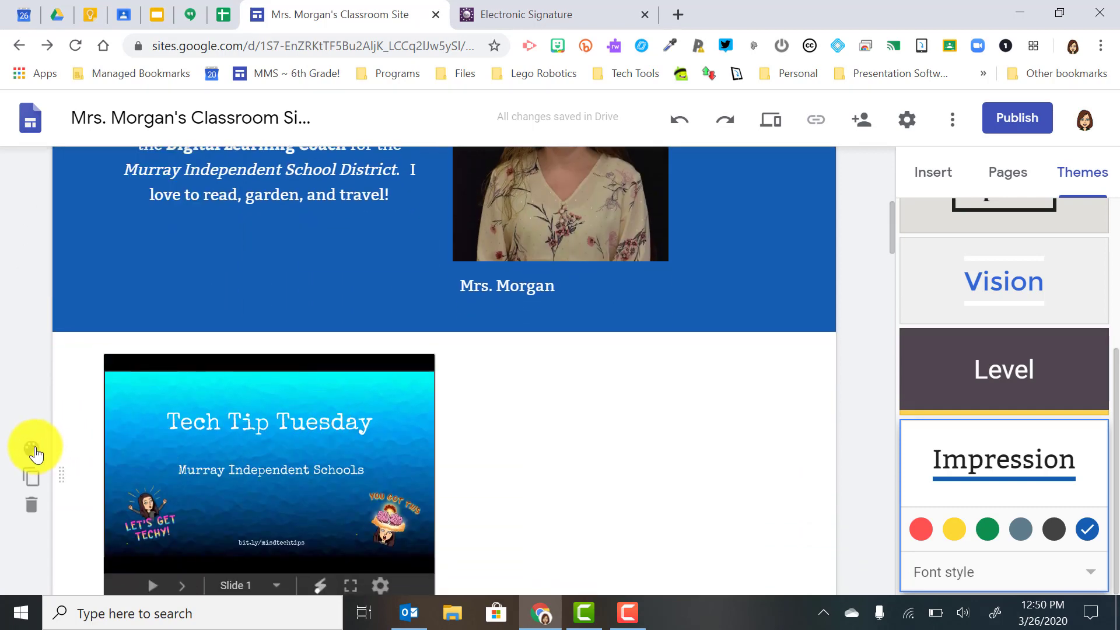
click(33, 451)
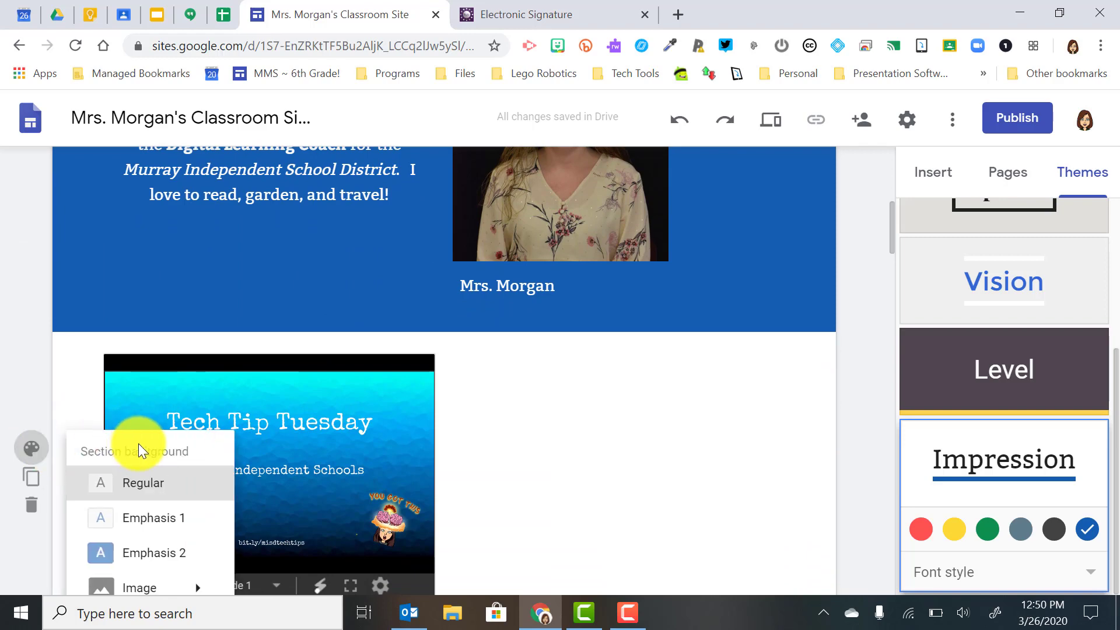
scroll(138, 444, down, 2)
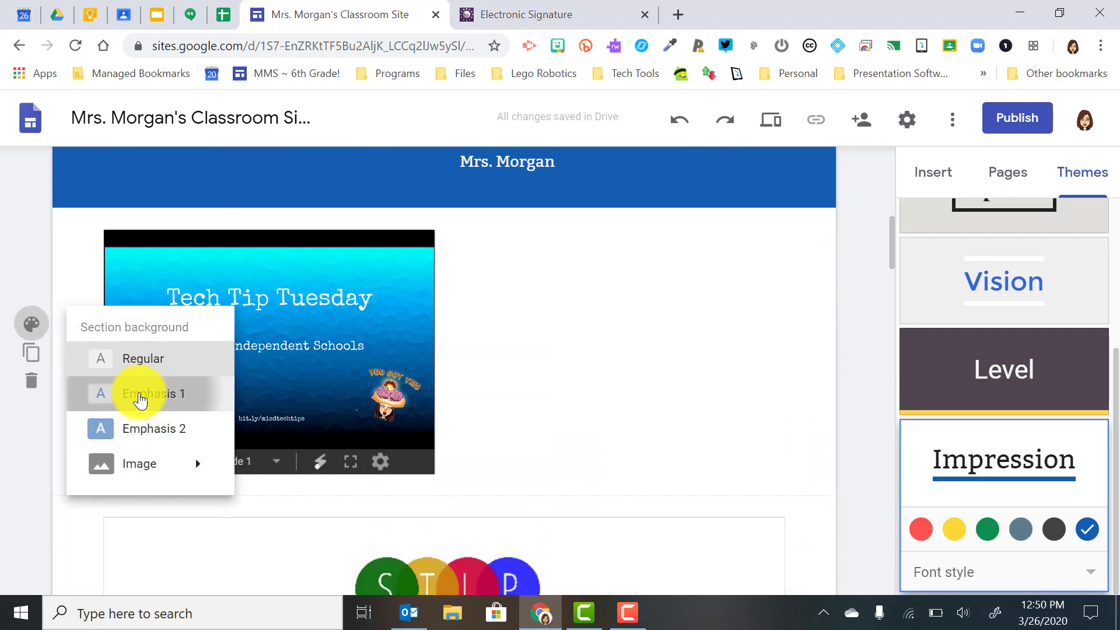
click(140, 395)
scroll(137, 358, down, 5)
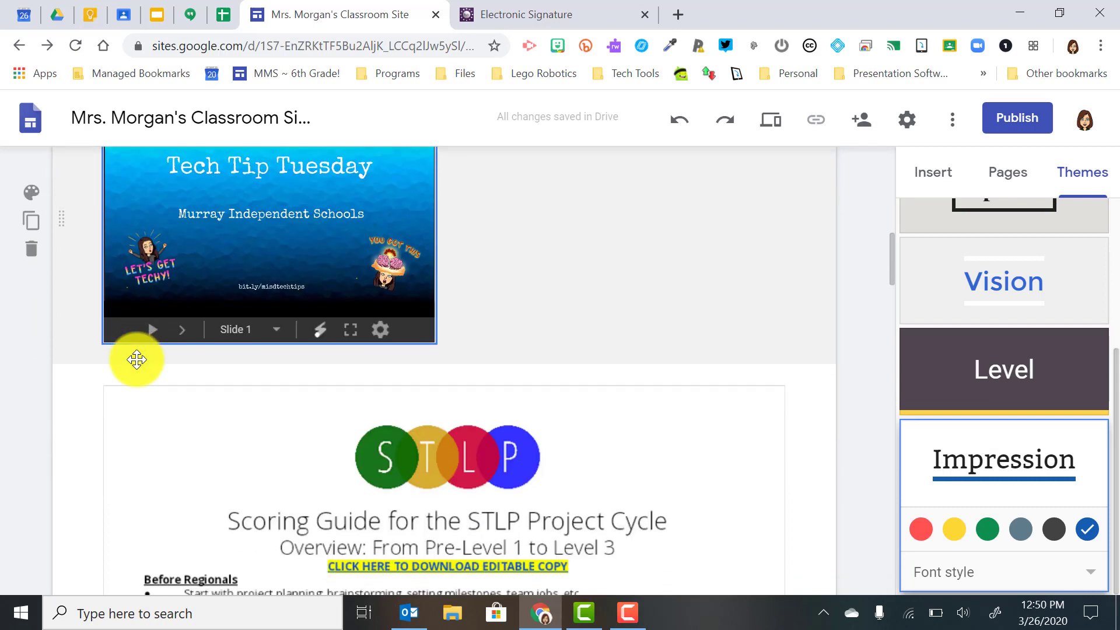
scroll(136, 359, down, 1)
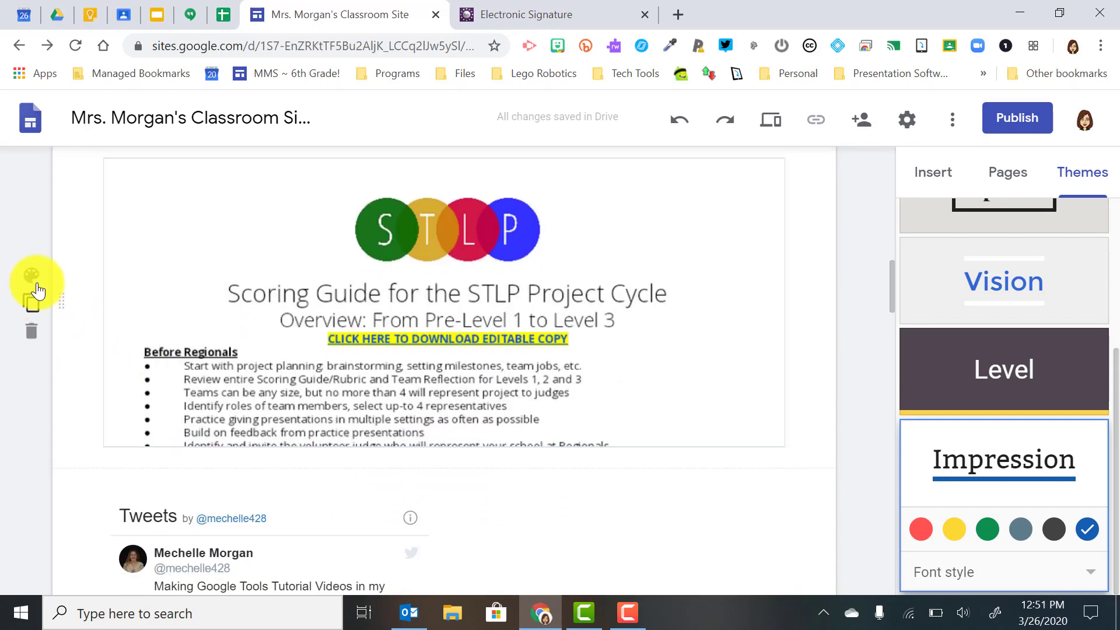
Step: Set the background of the section holding the STLP scoring guide to Emphasis 2
click(32, 276)
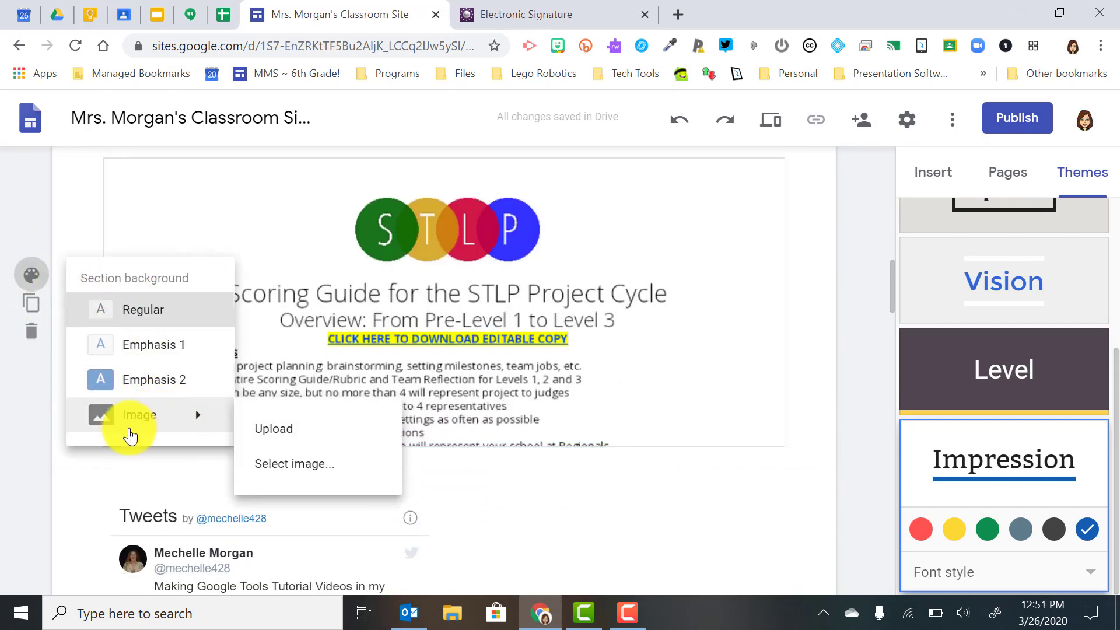
click(144, 384)
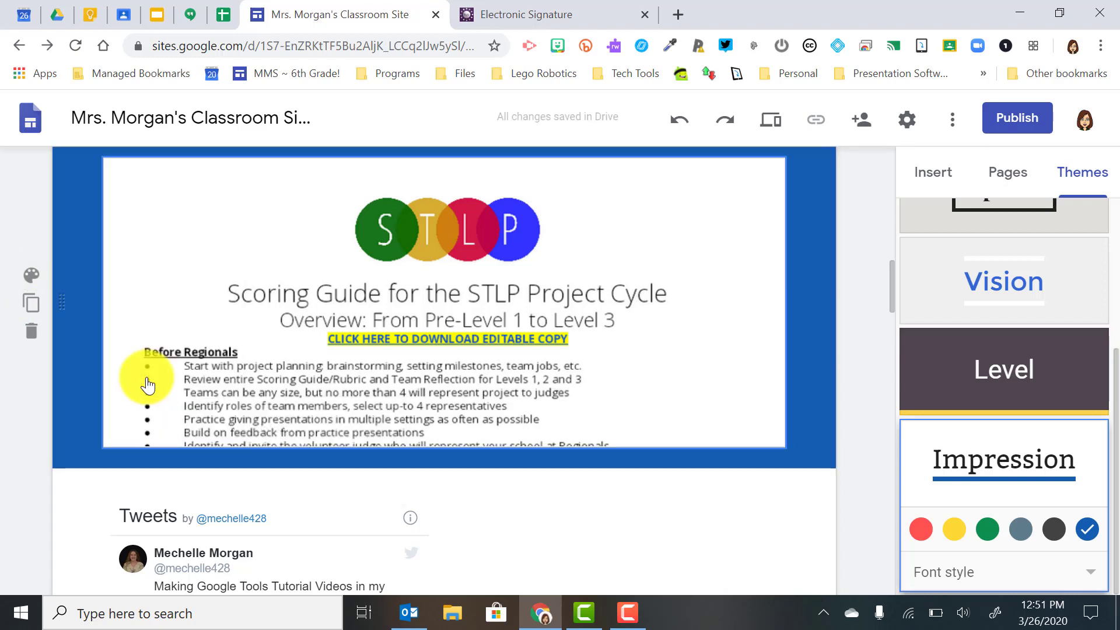
scroll(473, 382, down, 4)
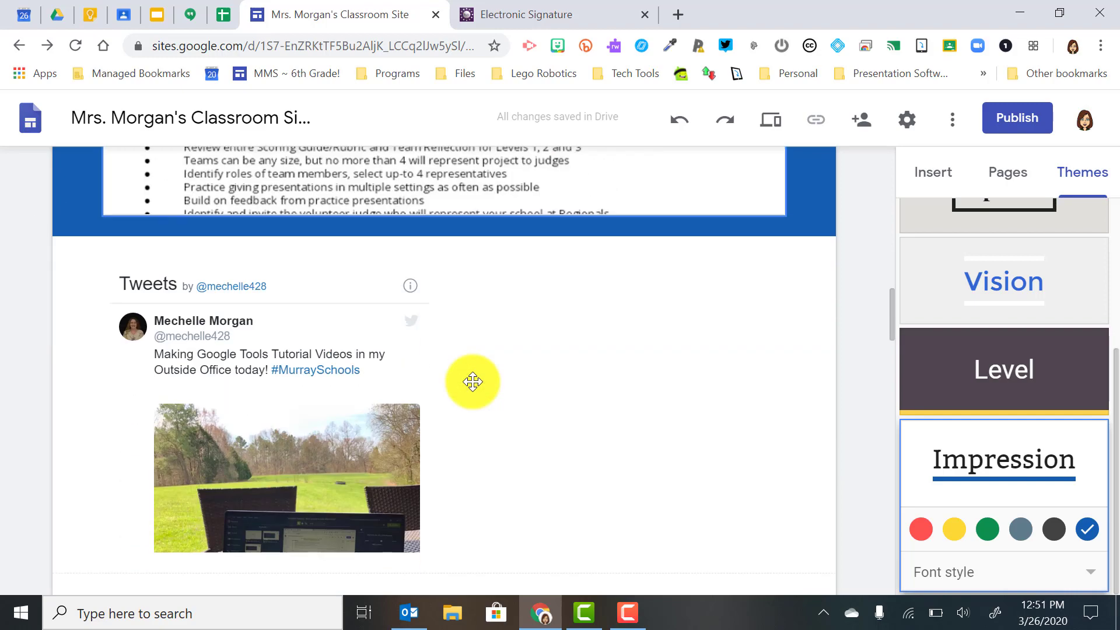
Step: Examine the About Me page's section backgrounds and compare the header designs of the Home, About Me and Class Info. pages
scroll(473, 382, up, 9)
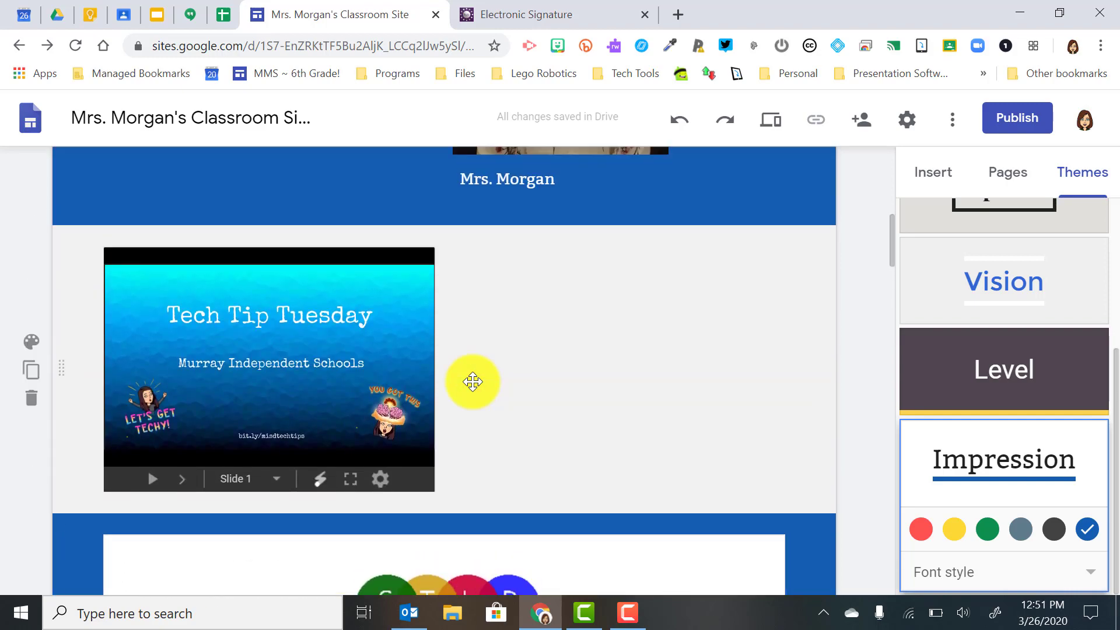
scroll(473, 382, up, 8)
scroll(472, 382, down, 5)
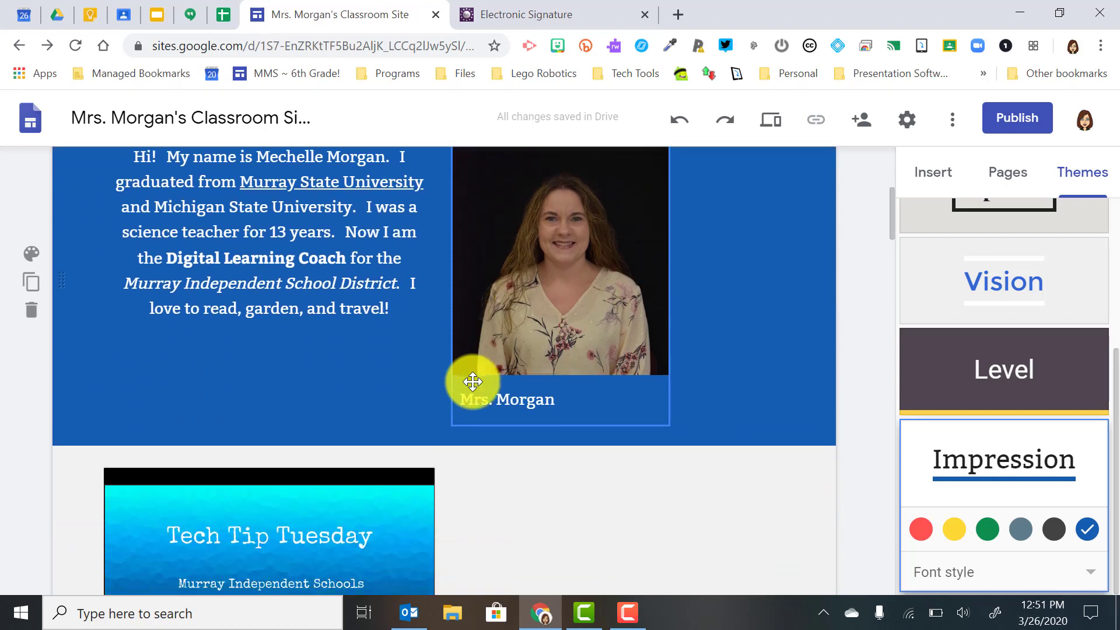
click(33, 261)
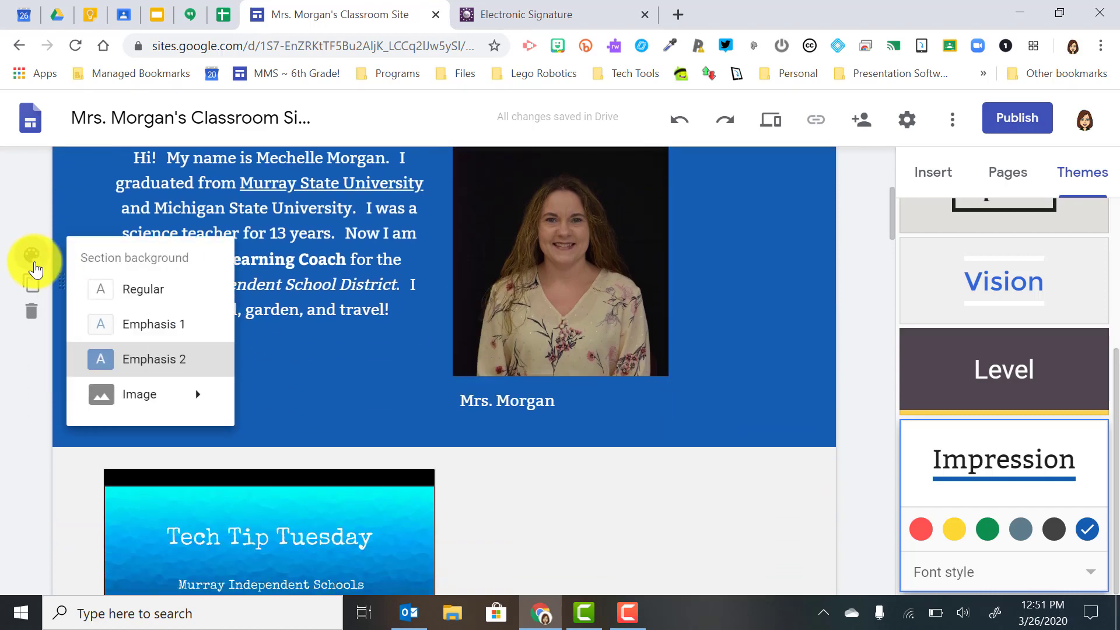
click(302, 411)
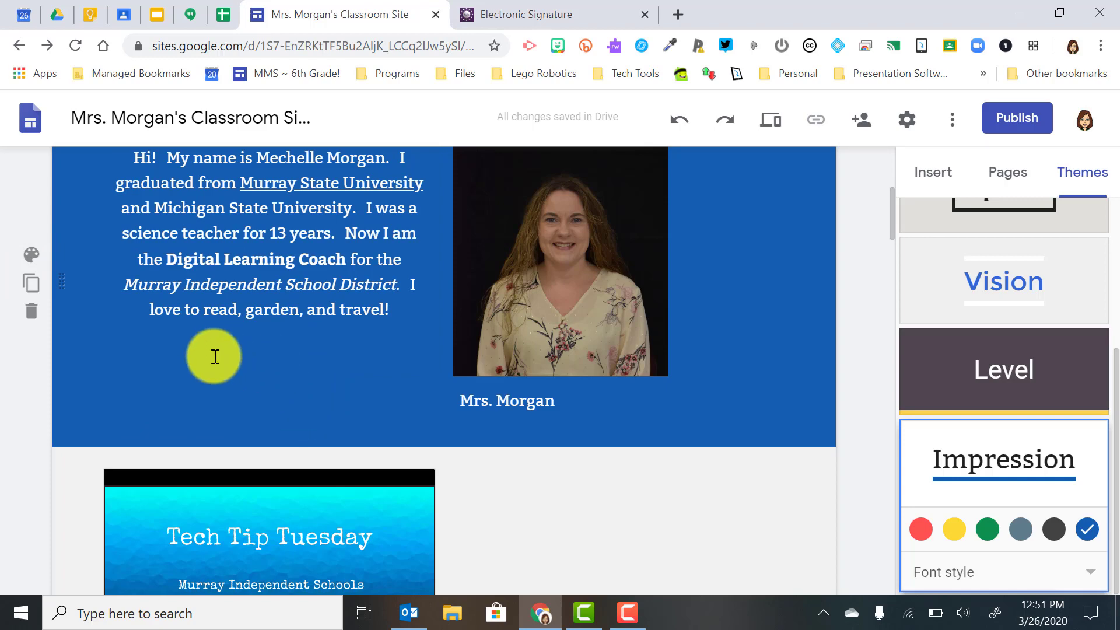
scroll(225, 390, up, 5)
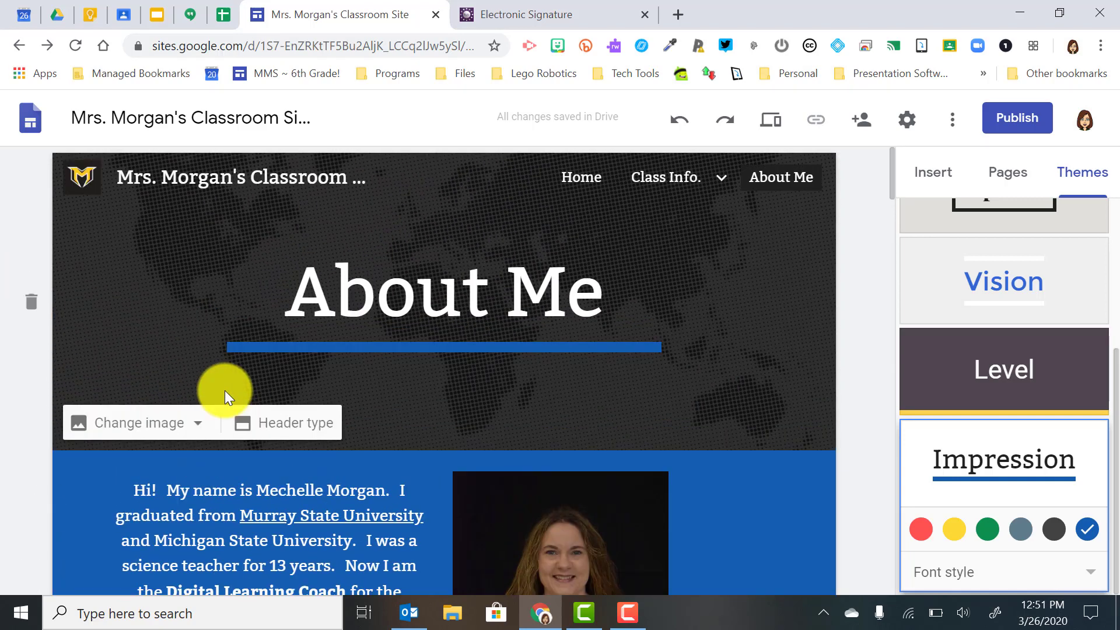
click(591, 182)
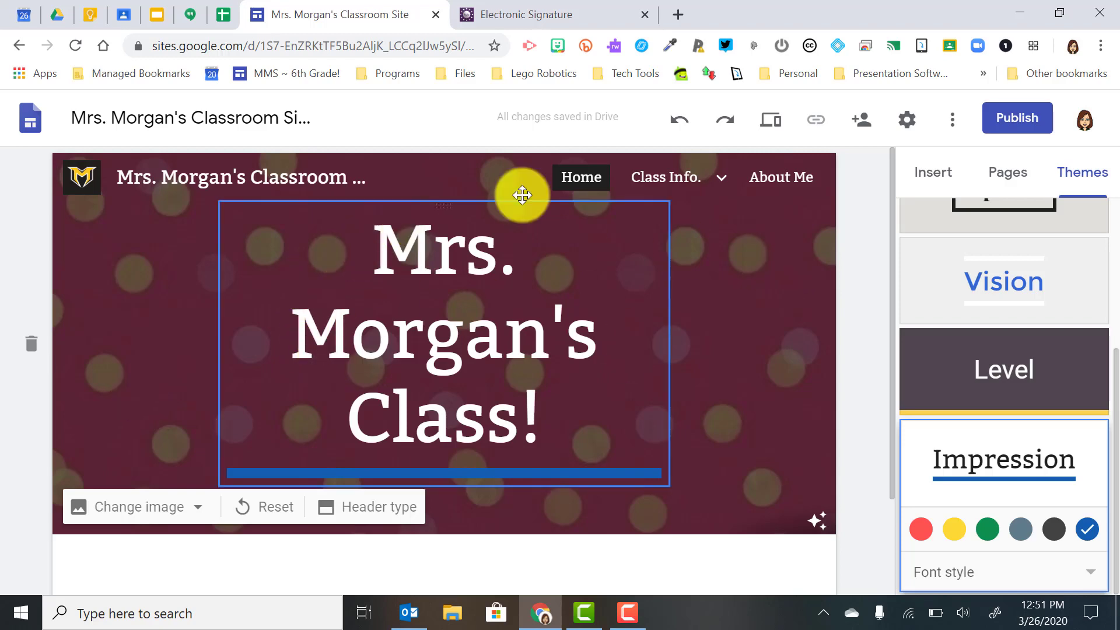
click(768, 174)
mouse_move(715, 169)
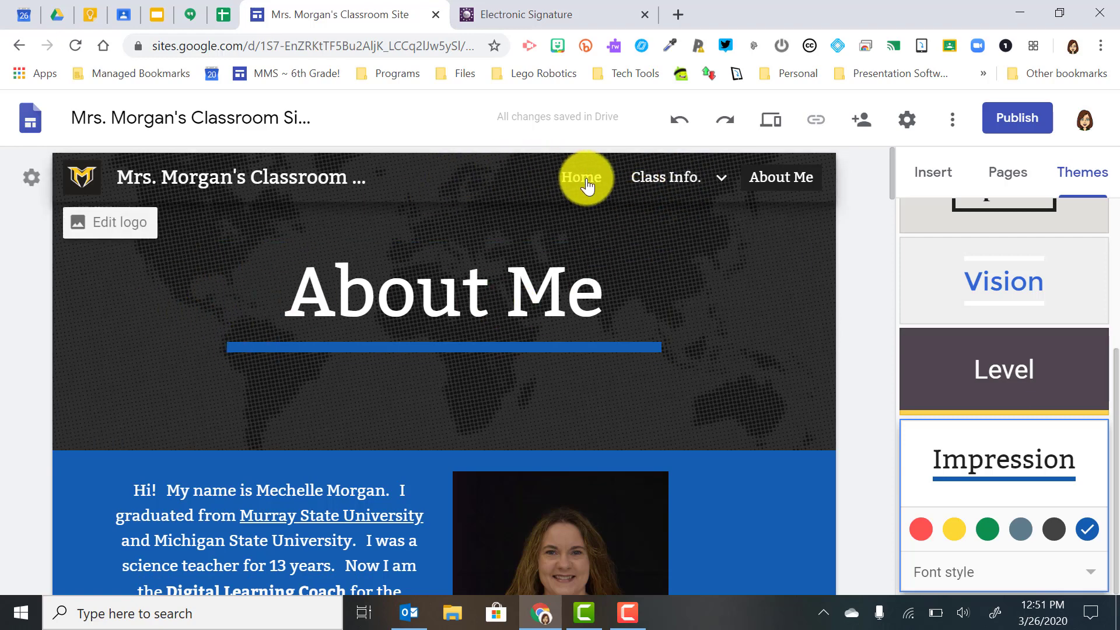
click(663, 180)
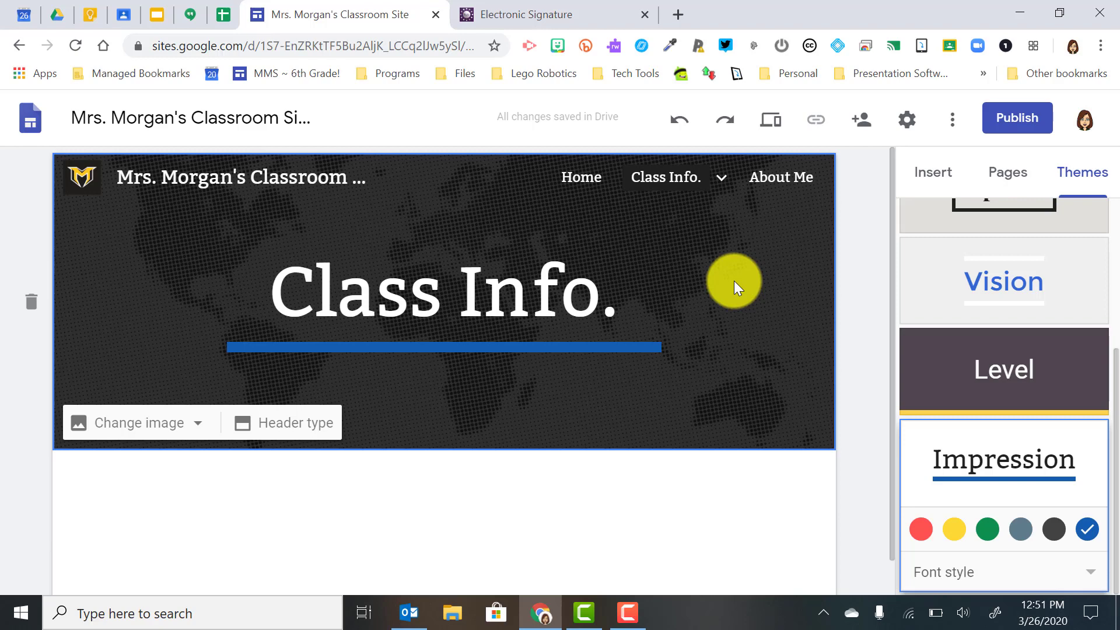
scroll(129, 316, down, 1)
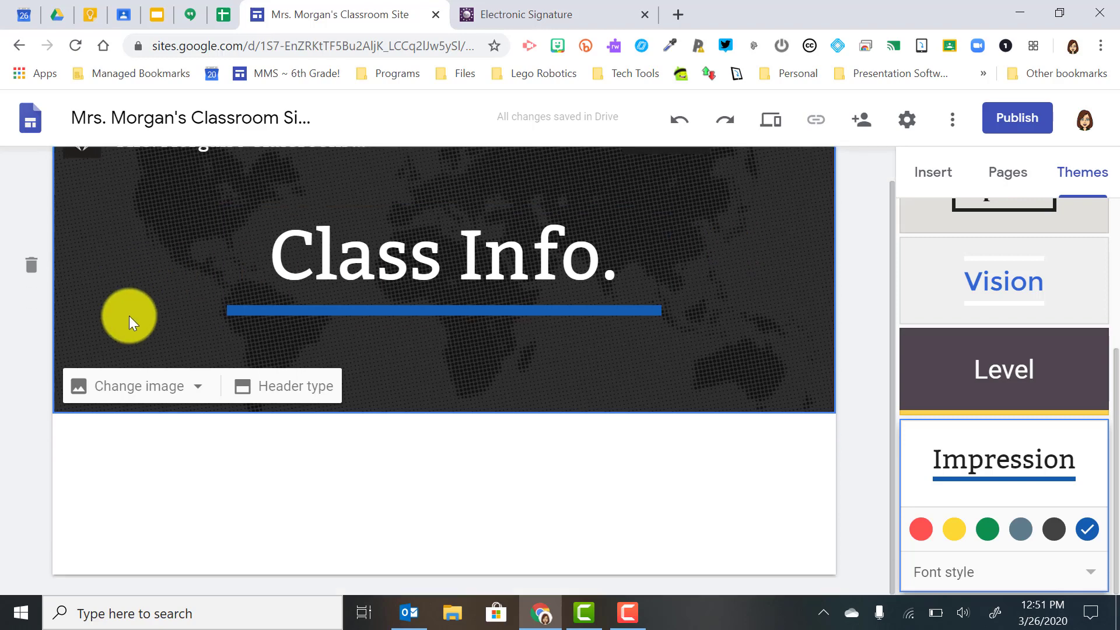
scroll(818, 274, up, 1)
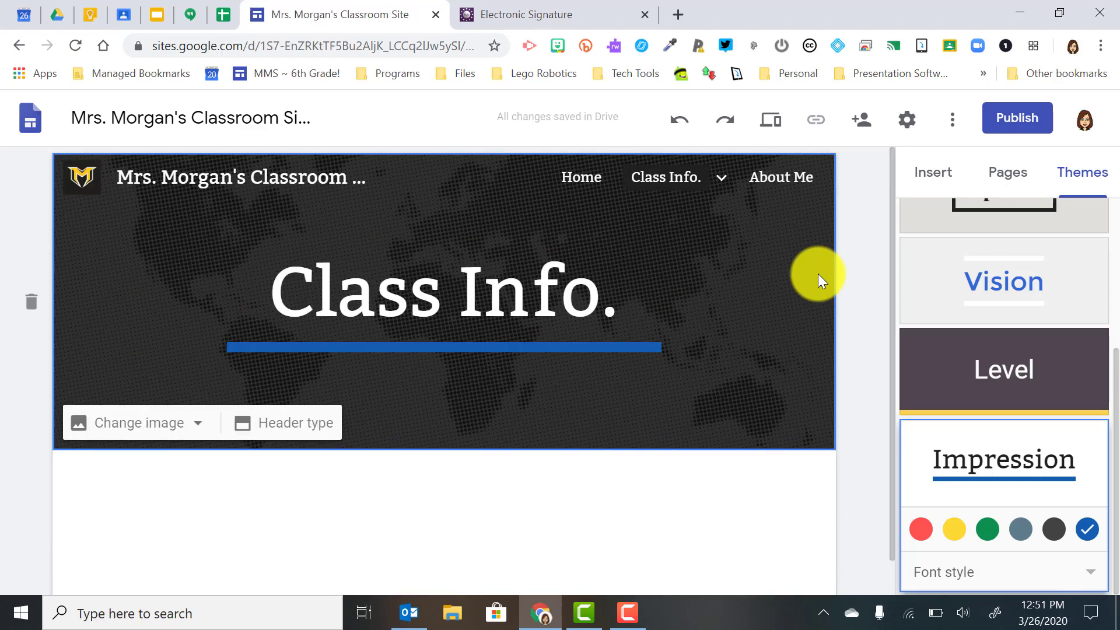
Step: On the About Me page, move the STLP scoring guide section above the Tech Tip Tuesday slides section
click(792, 184)
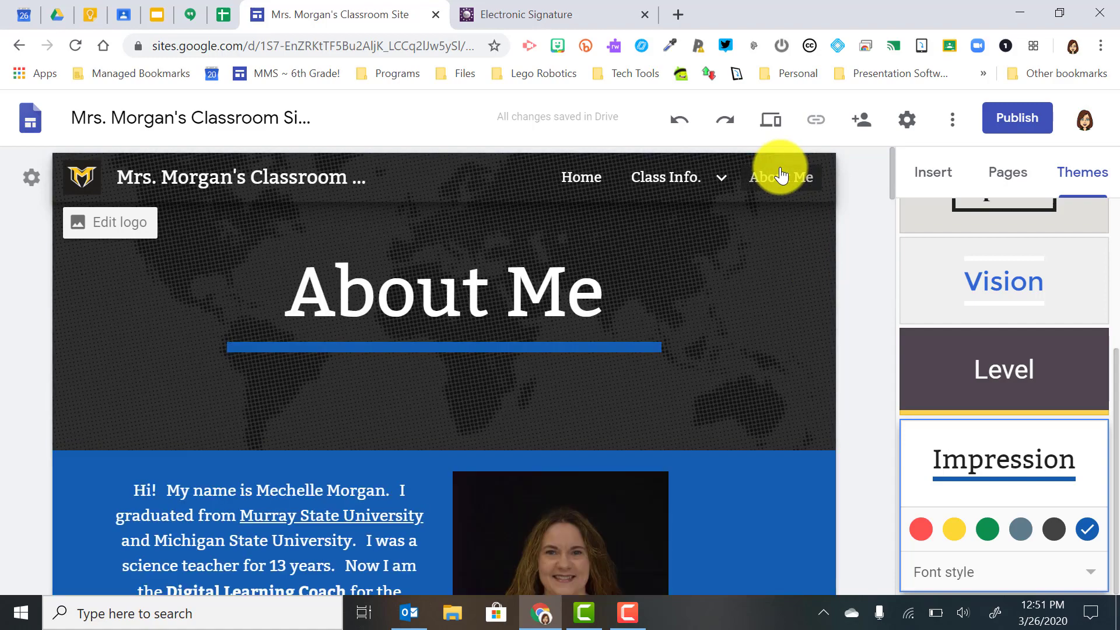
scroll(225, 306, down, 1)
scroll(257, 552, down, 6)
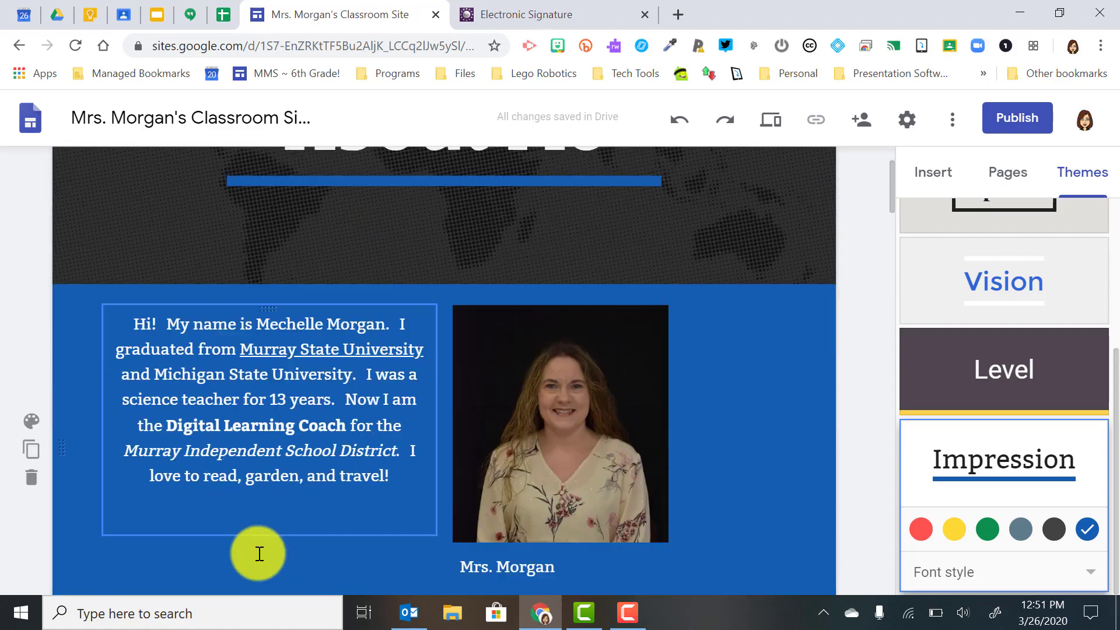
scroll(259, 553, down, 10)
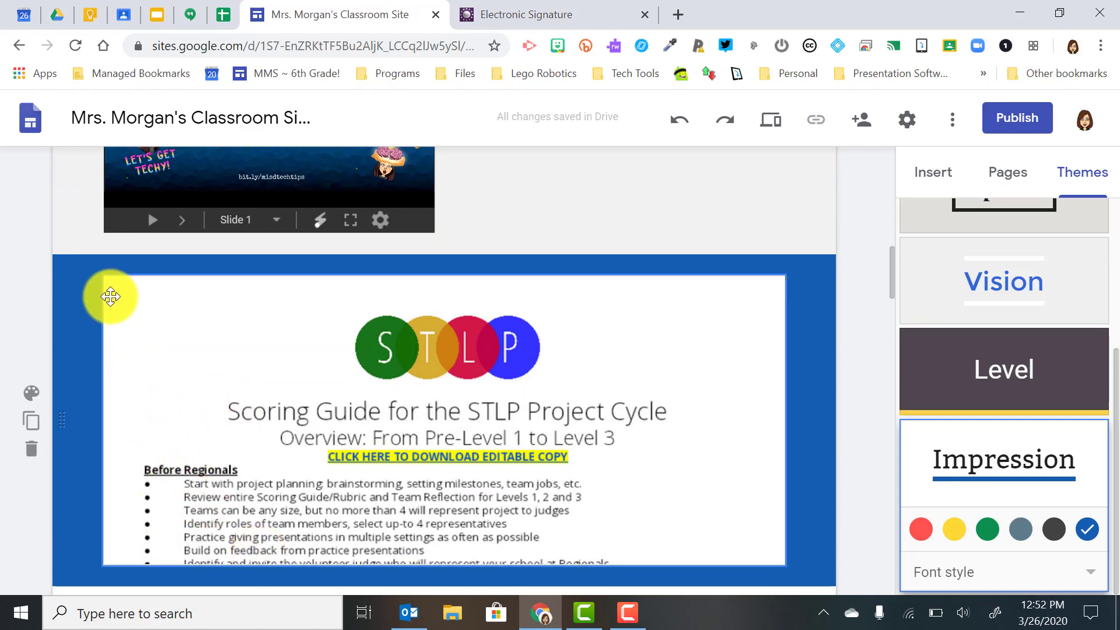
scroll(110, 295, up, 3)
scroll(111, 287, up, 1)
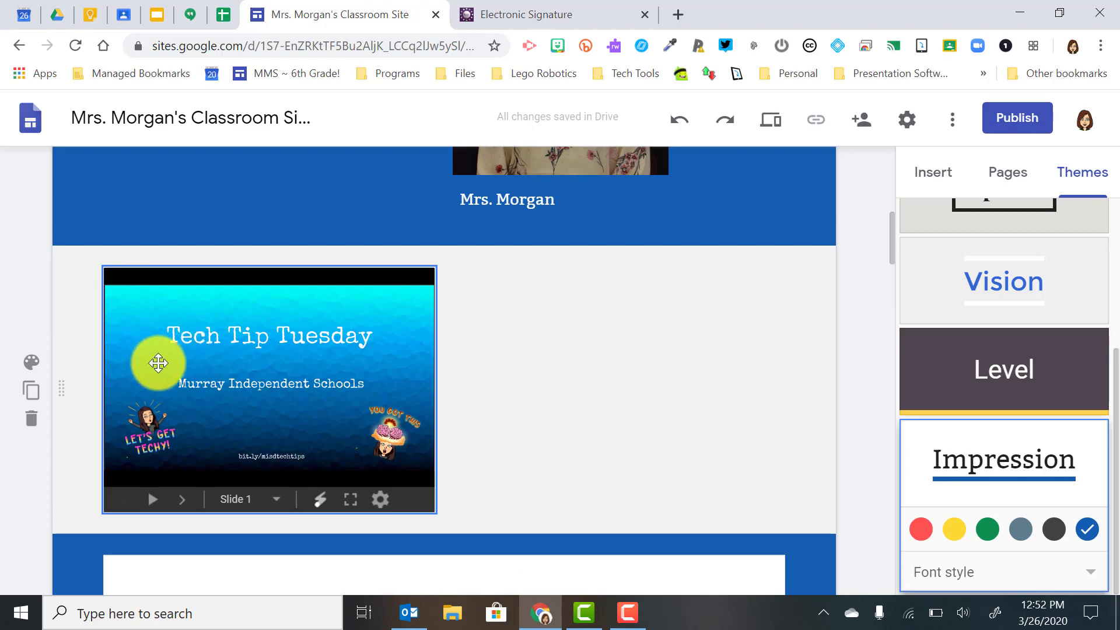
scroll(158, 361, down, 1)
scroll(158, 361, down, 4)
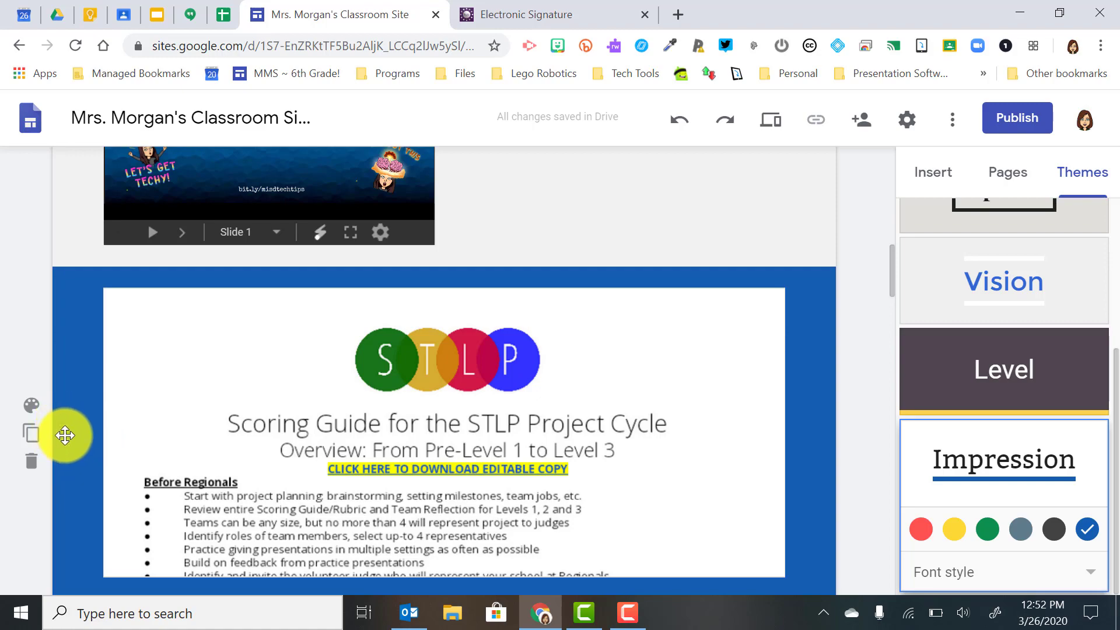
drag(65, 436, 68, 542)
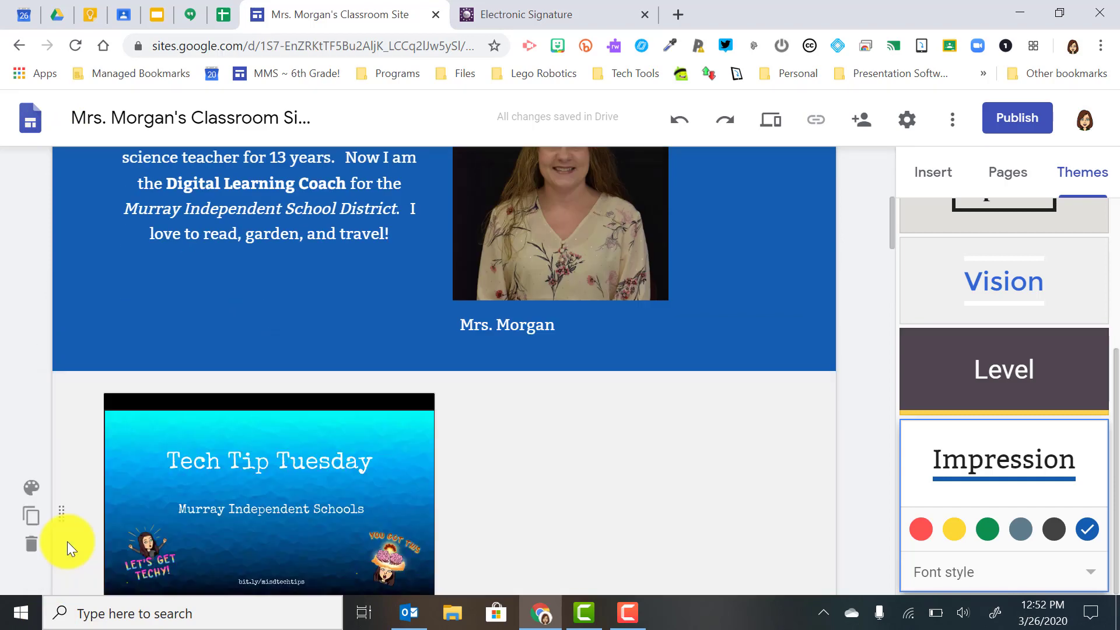
scroll(100, 445, down, 5)
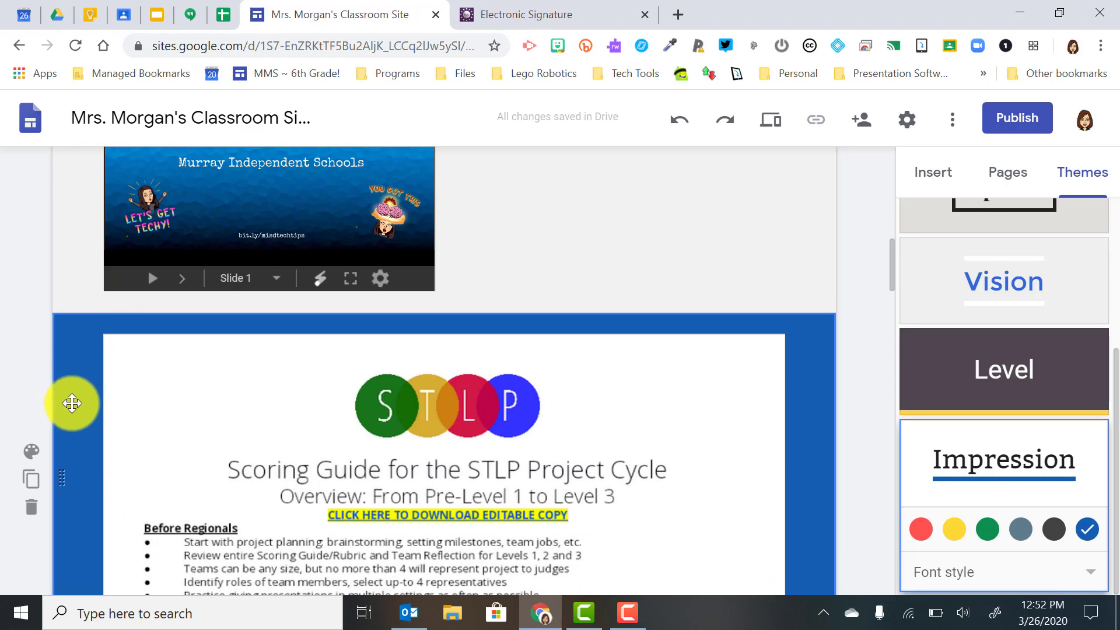
drag(70, 401, 64, 151)
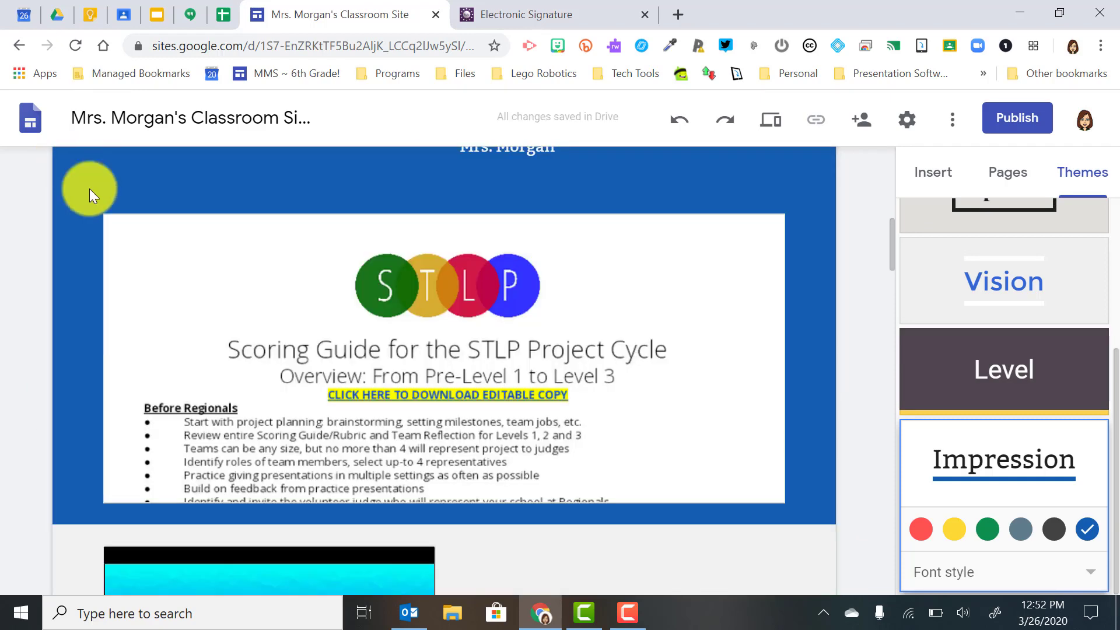
scroll(155, 218, down, 4)
scroll(155, 218, down, 8)
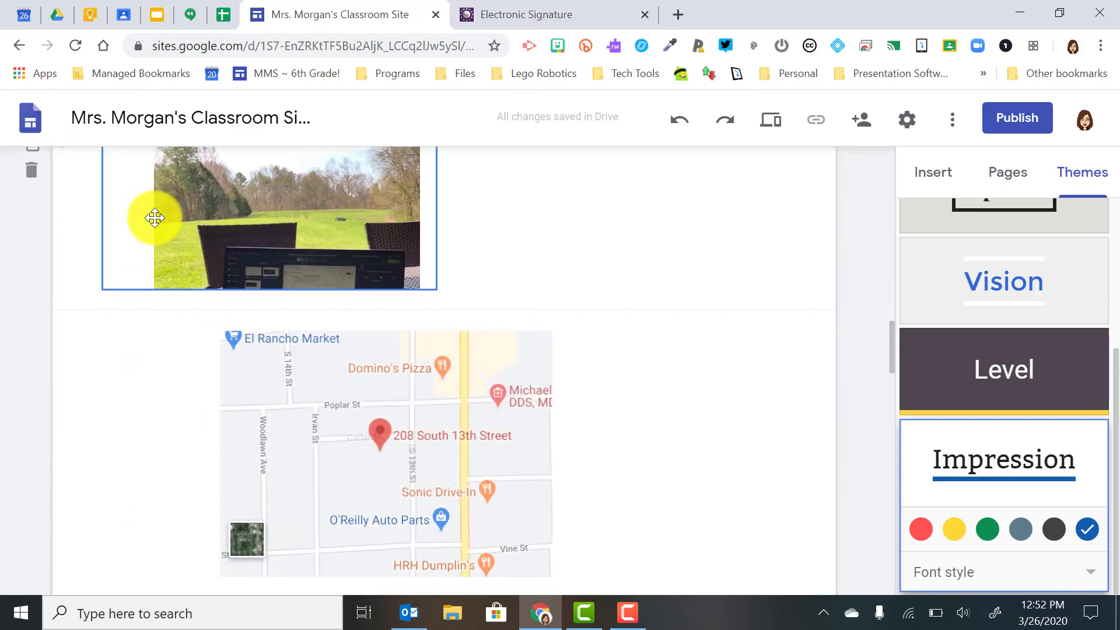
scroll(154, 217, up, 9)
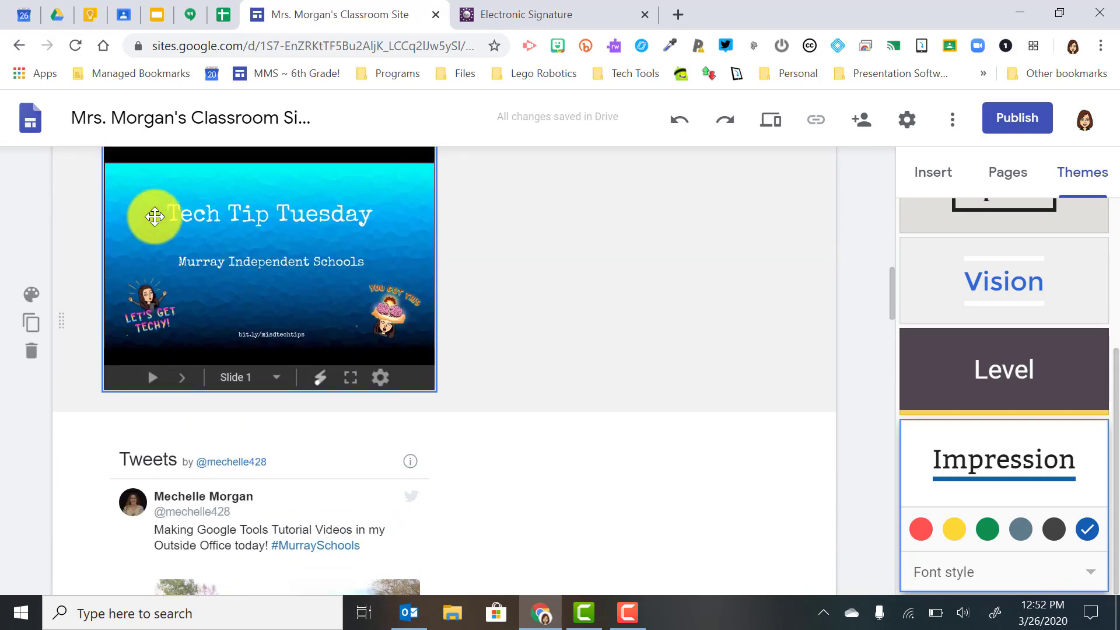
scroll(155, 217, up, 12)
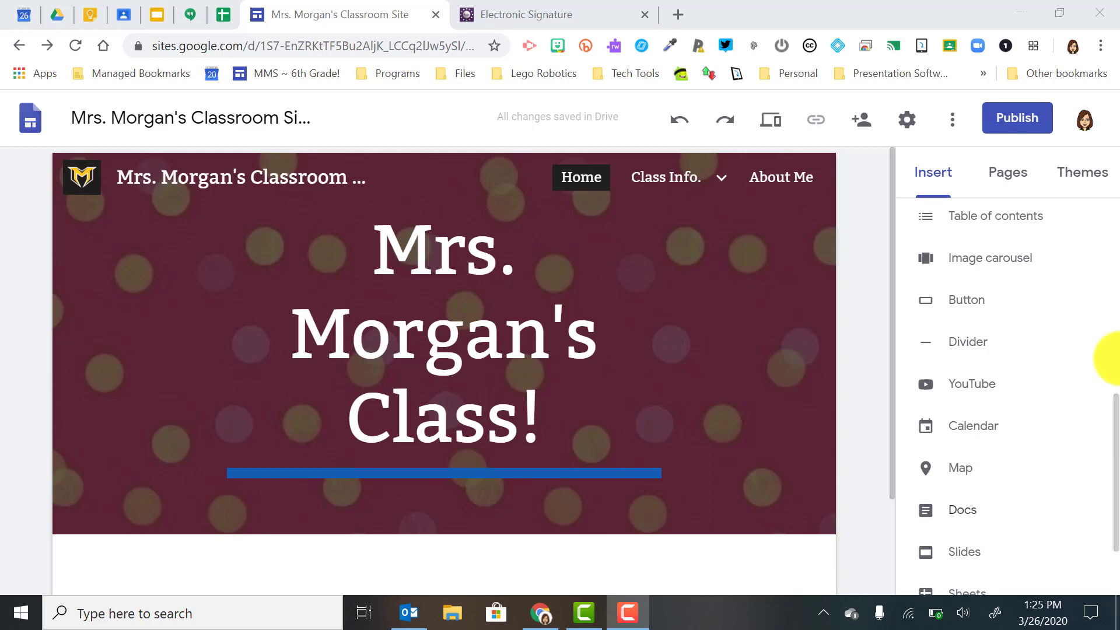
Step: Try adding a colleague as an invited editor in the site's sharing settings, and discard the invitation
click(865, 121)
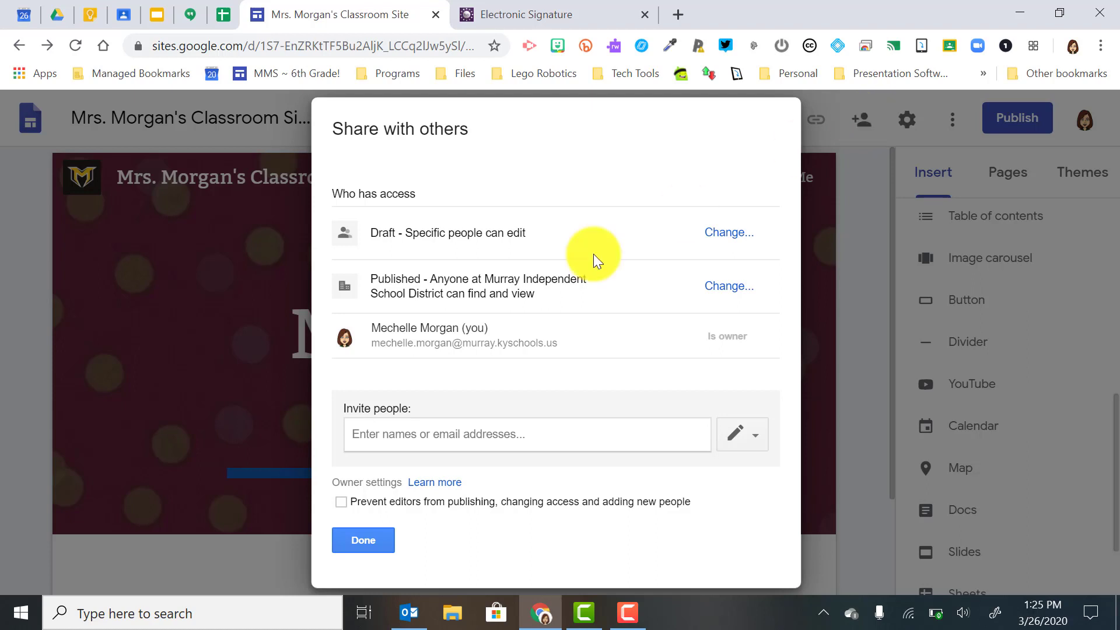
click(391, 436)
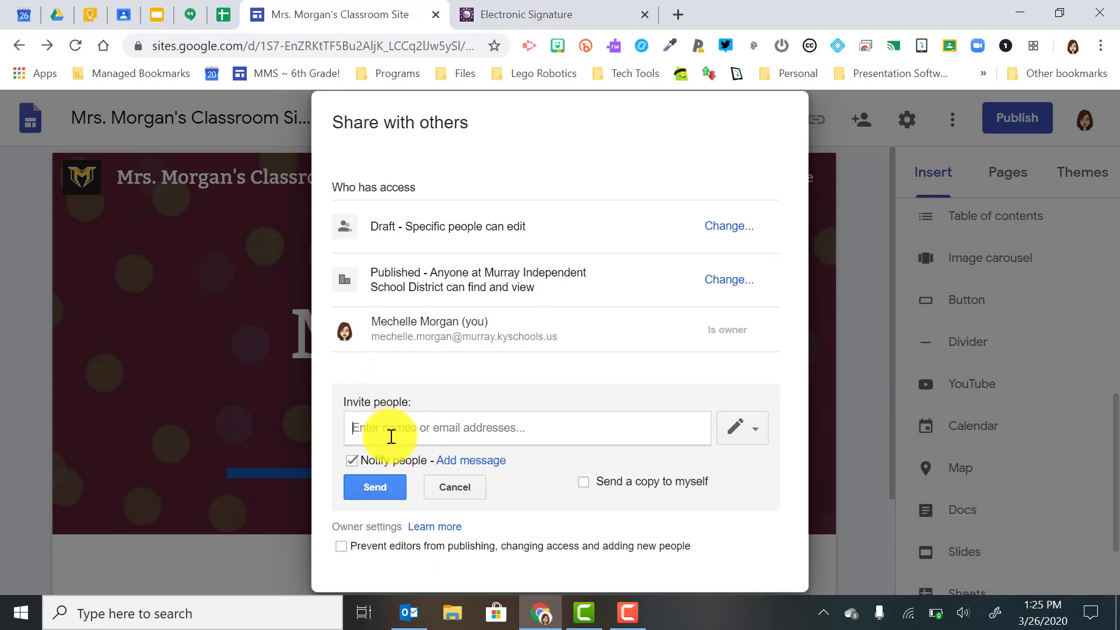
text(whit)
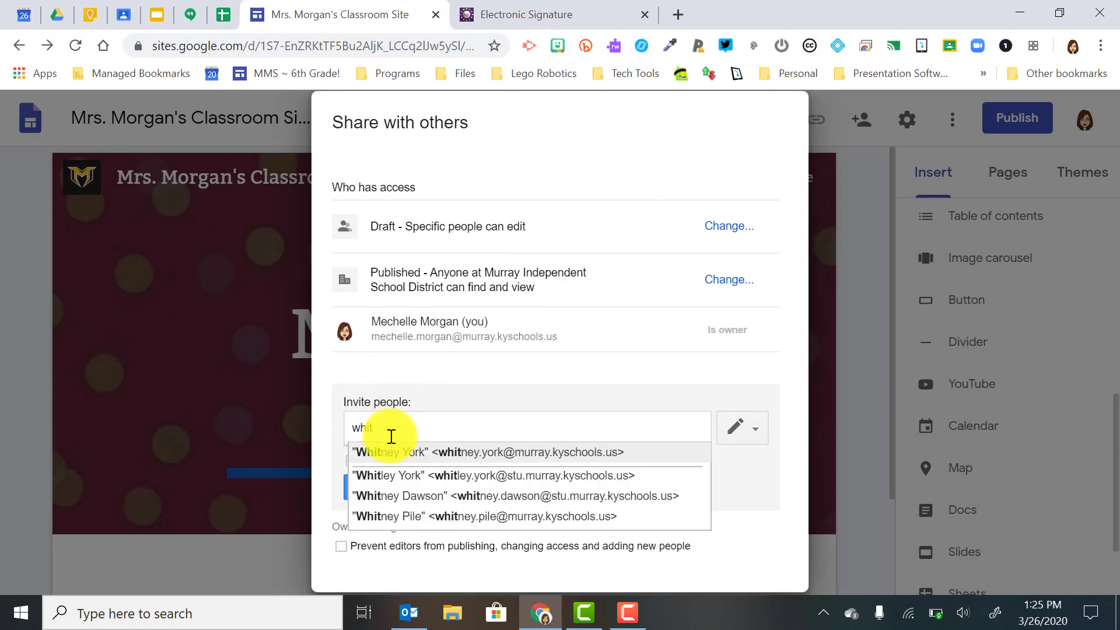
click(393, 453)
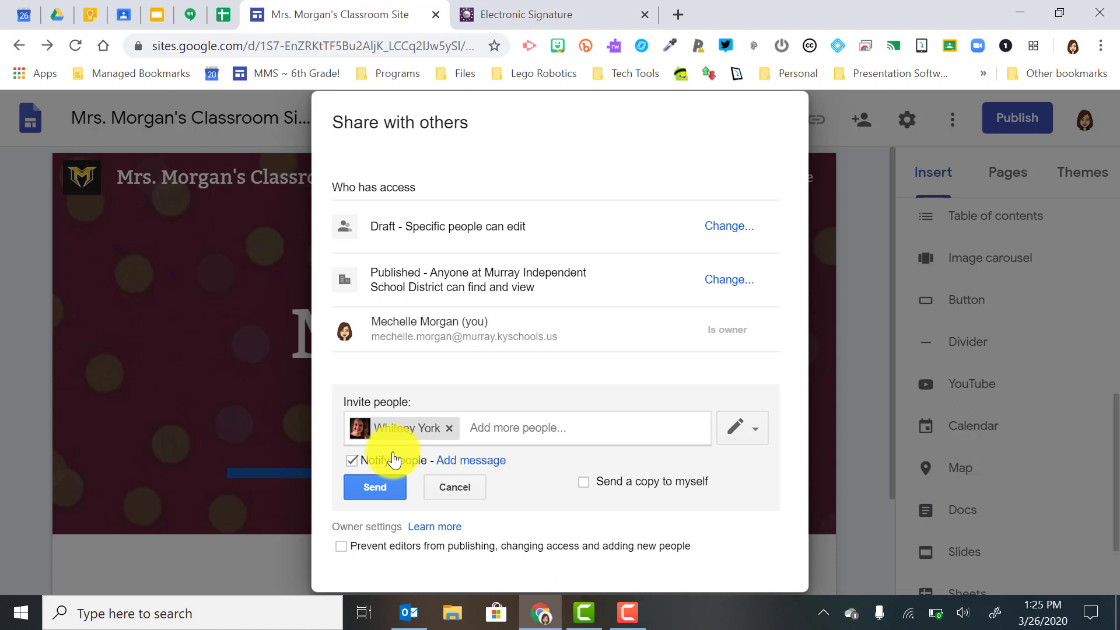
click(457, 489)
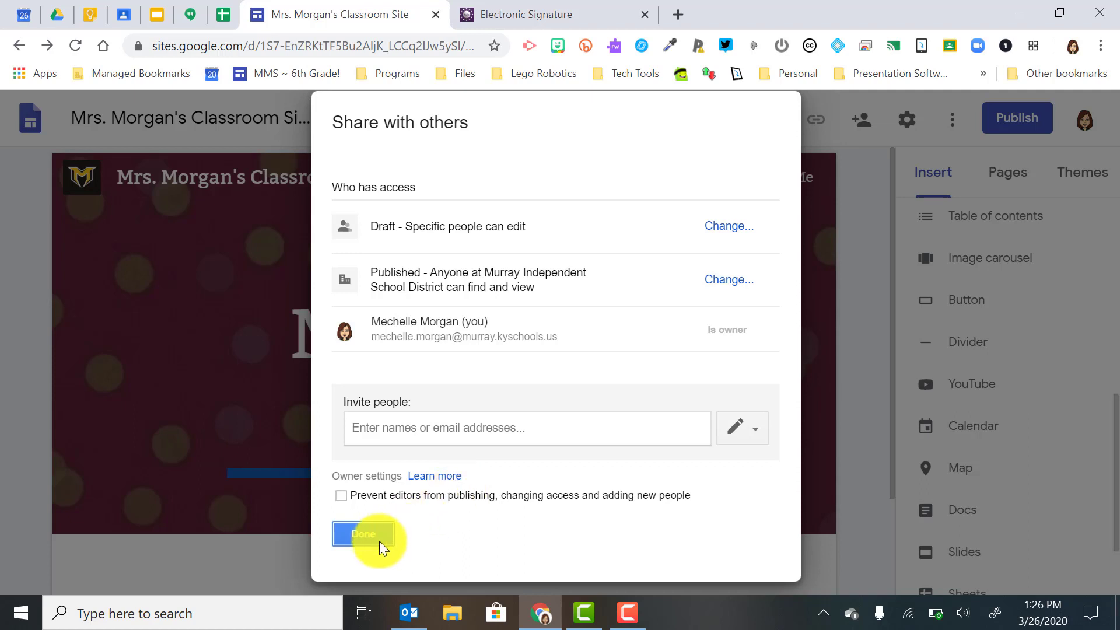
click(362, 533)
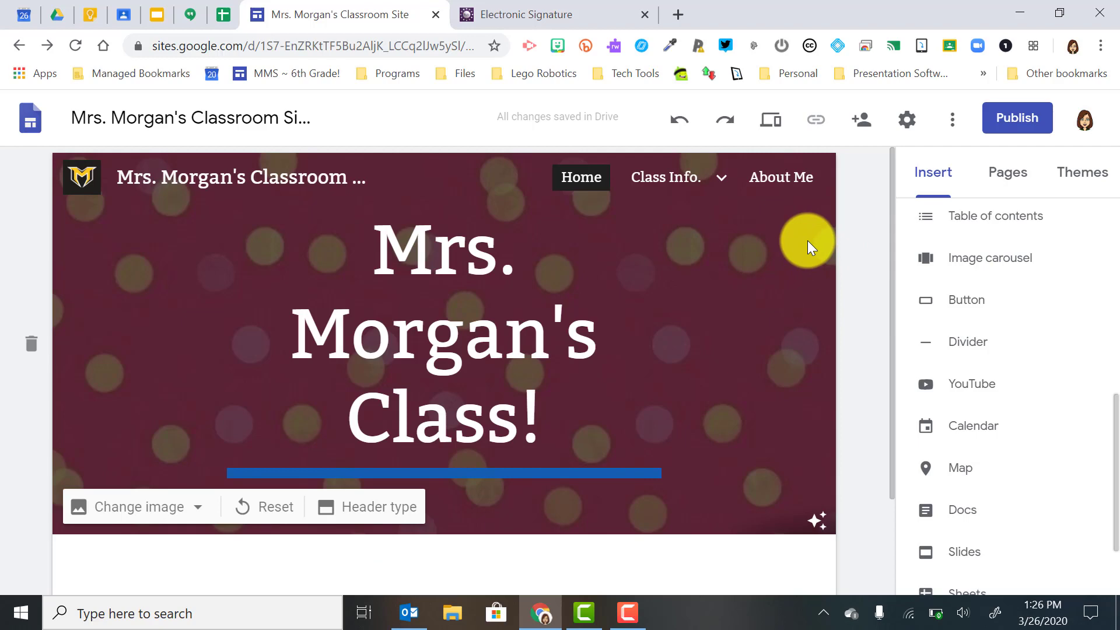
Step: Preview the Home page in the large screen, tablet and phone layouts, and return to the editor
click(767, 121)
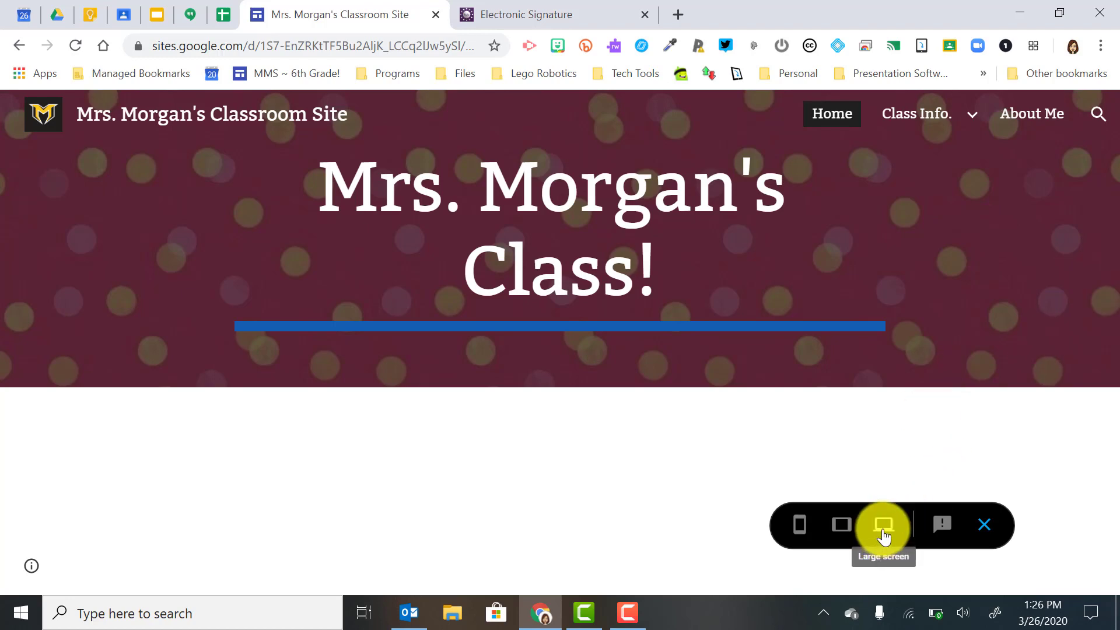
click(842, 526)
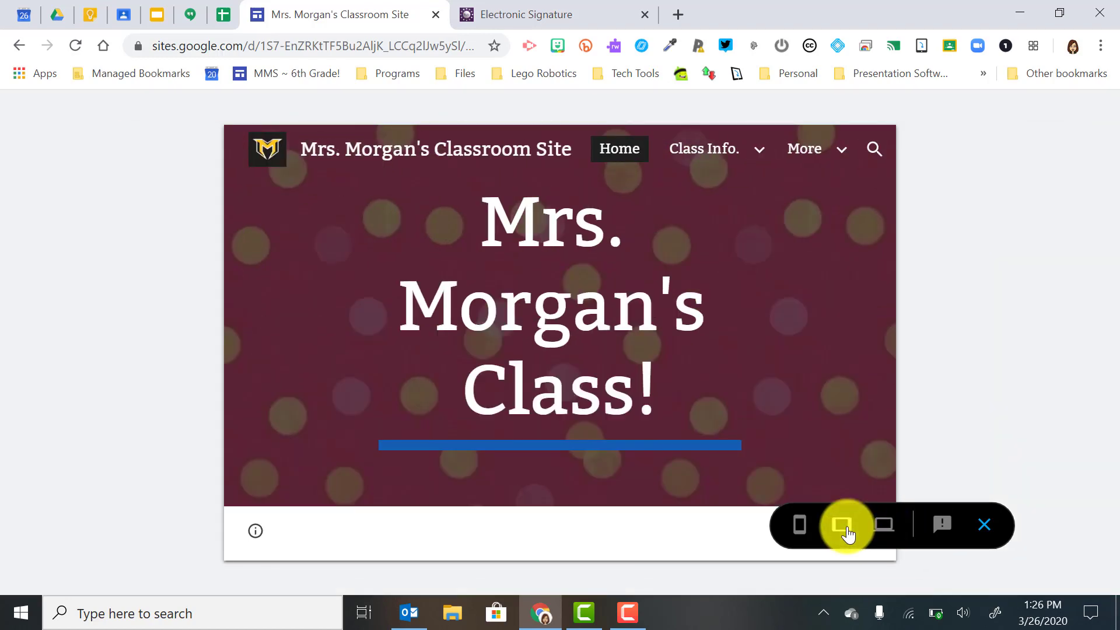
click(800, 540)
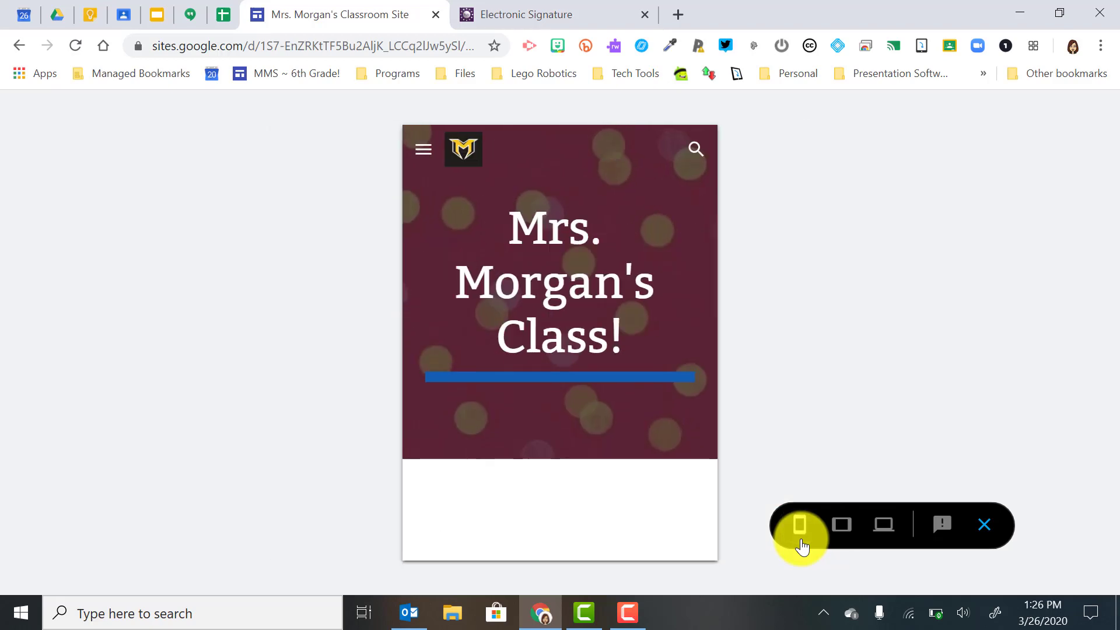
click(983, 525)
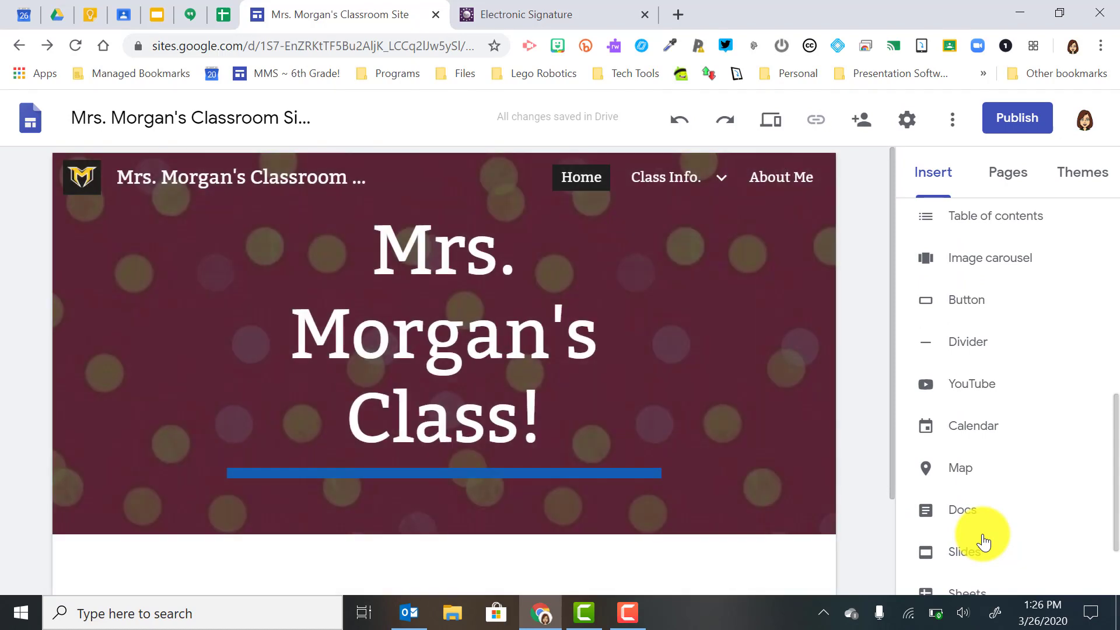
Step: Shorten the site's web address by removing "roomsite" from its end, copy the full address, and publish the site
click(1011, 115)
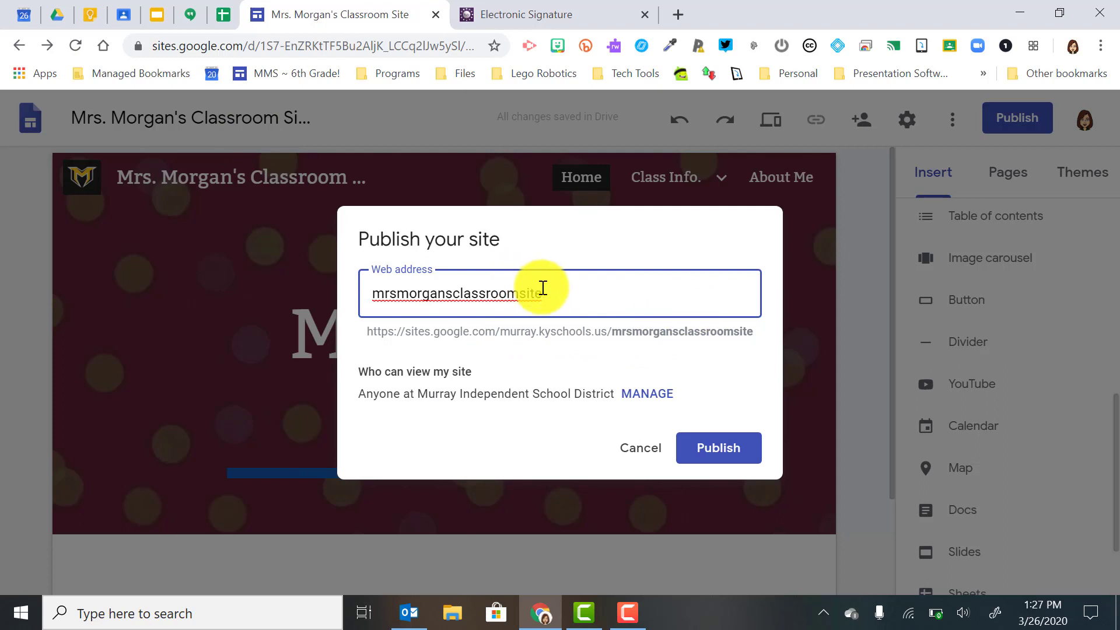
key(BackSpace)
key(BackSpace)
key(BackSpace)
key(BackSpace)
key(BackSpace)
key(BackSpace)
key(BackSpace)
key(BackSpace)
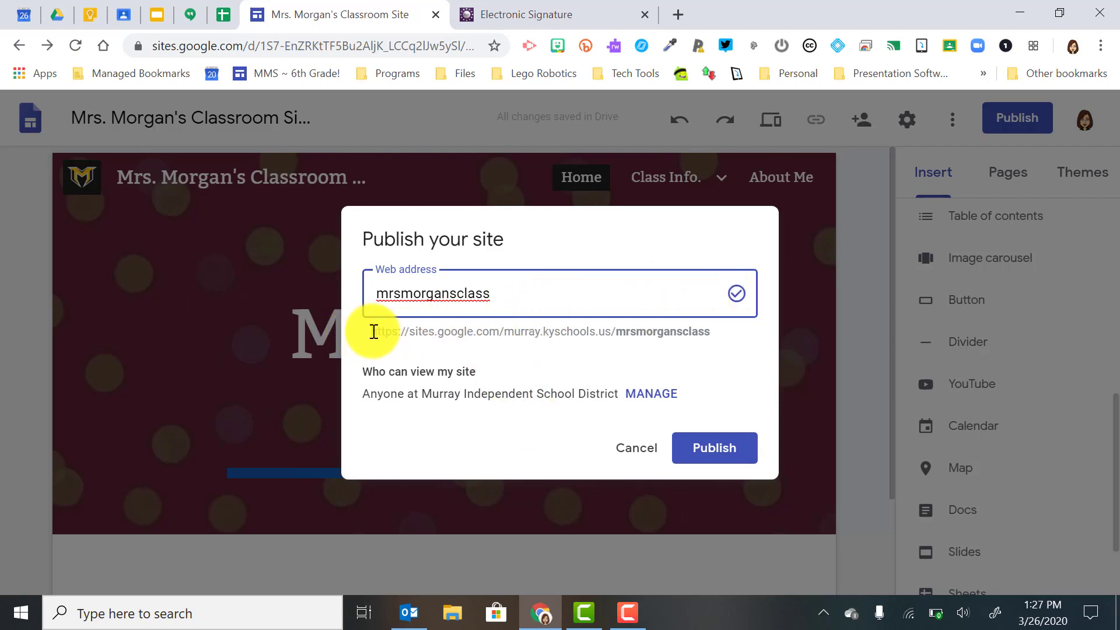
drag(373, 331, 711, 332)
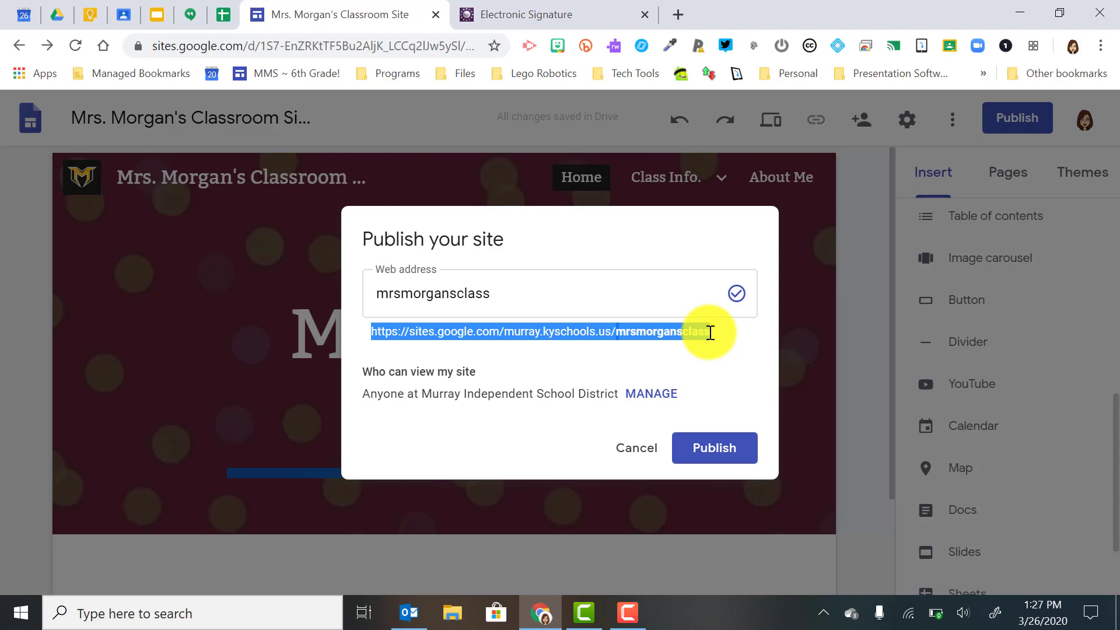
click(727, 451)
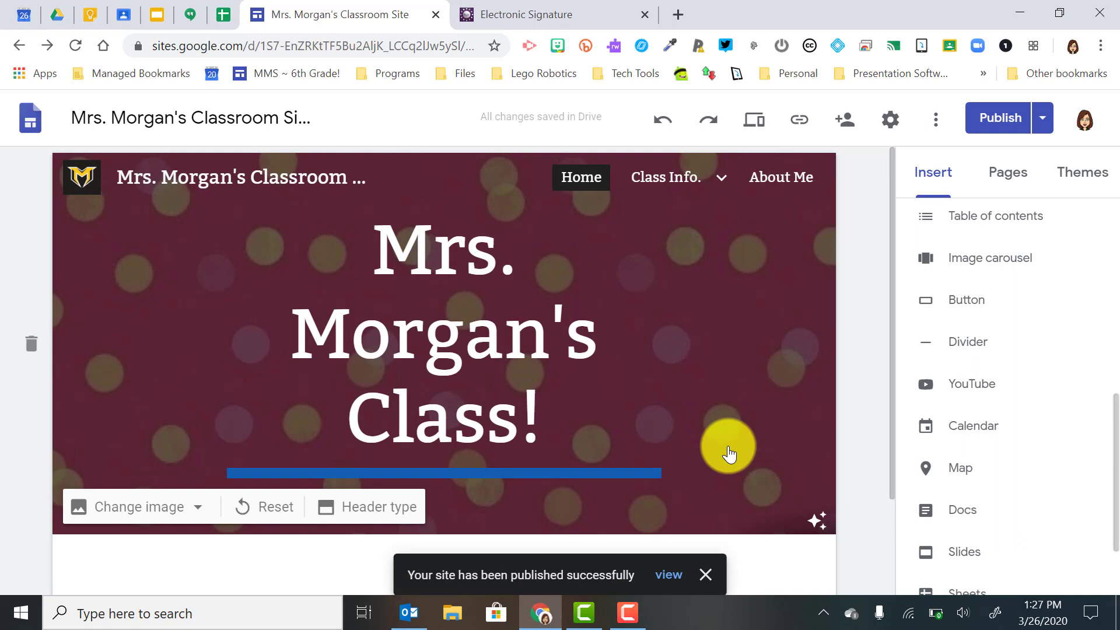
Step: Open the published site's address in a new browser tab, look through the About Me page, and return to the editor
click(675, 16)
text(https://sites.google.com/murray.kyschools.us/mrsmorganclass)
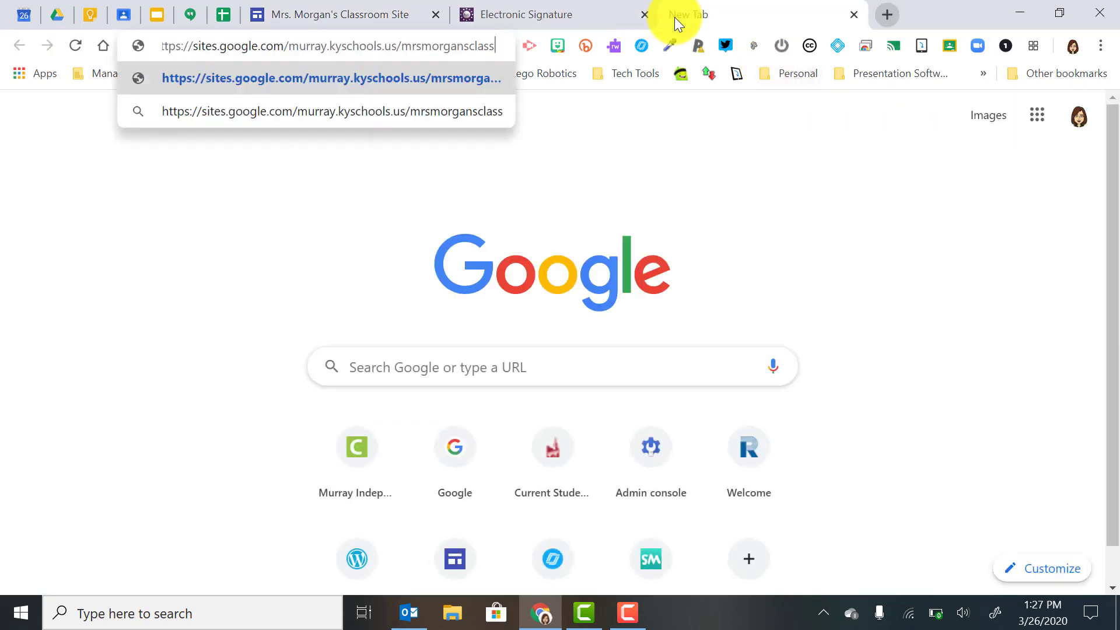
key(Return)
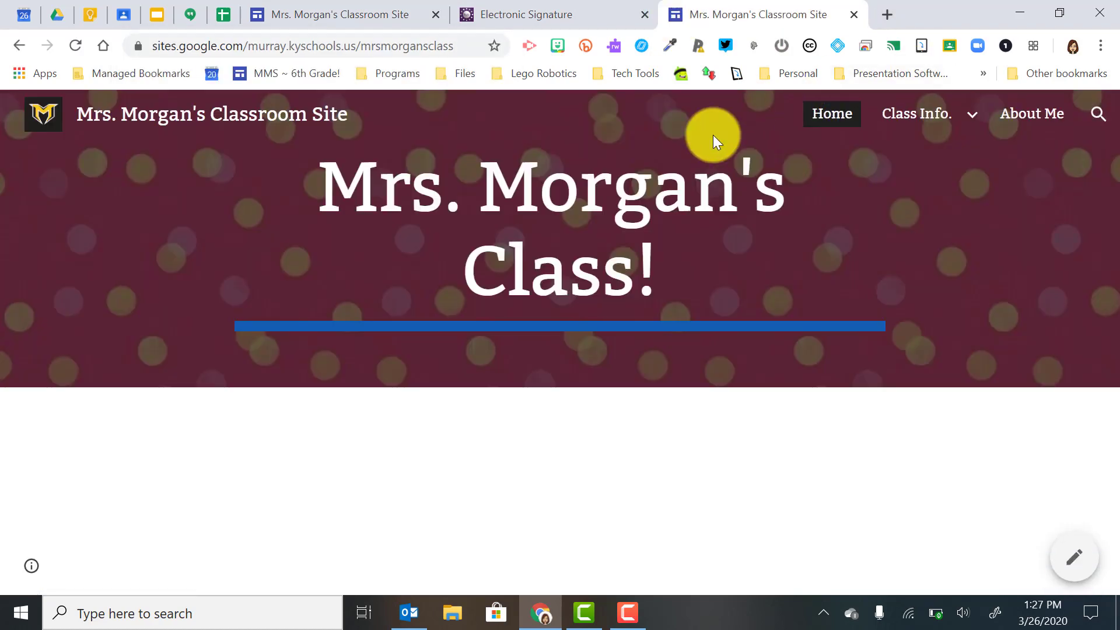
click(1021, 116)
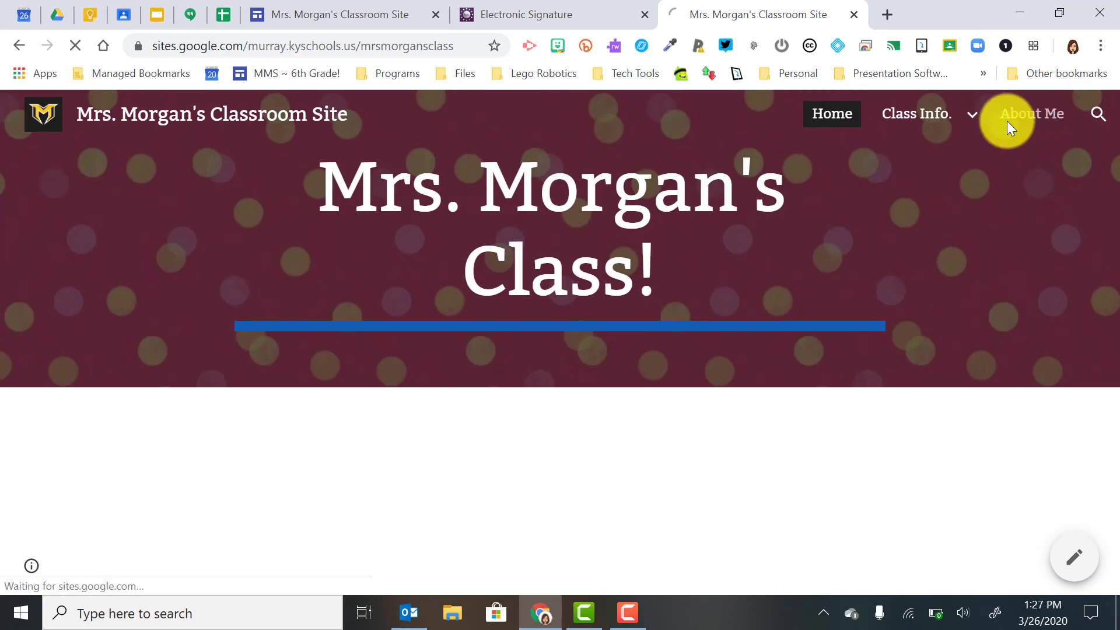
scroll(643, 327, down, 10)
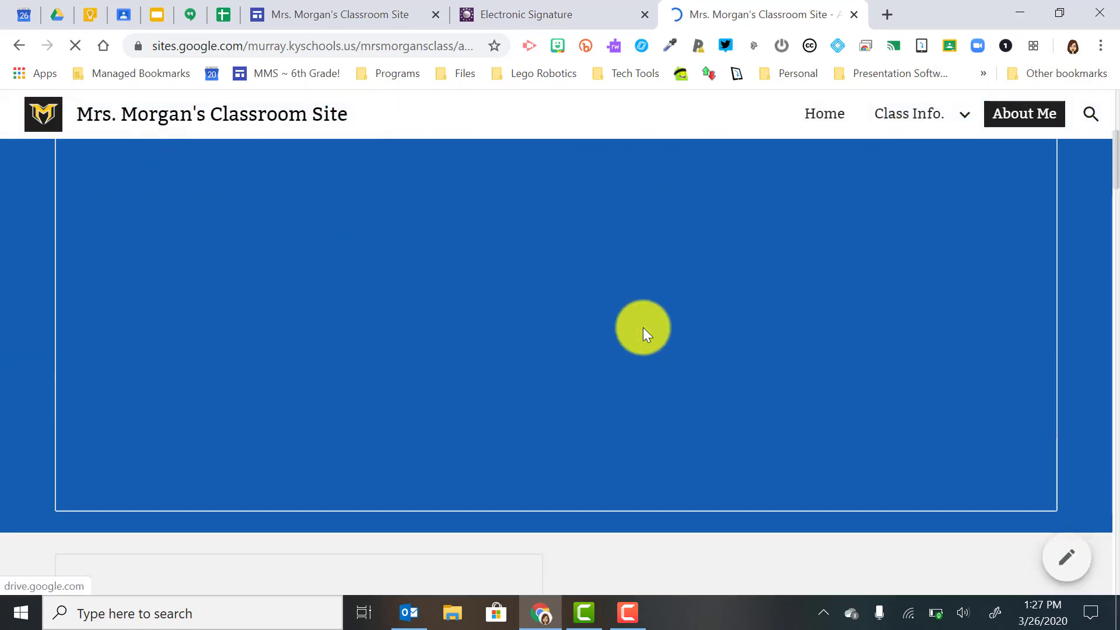
scroll(643, 328, down, 7)
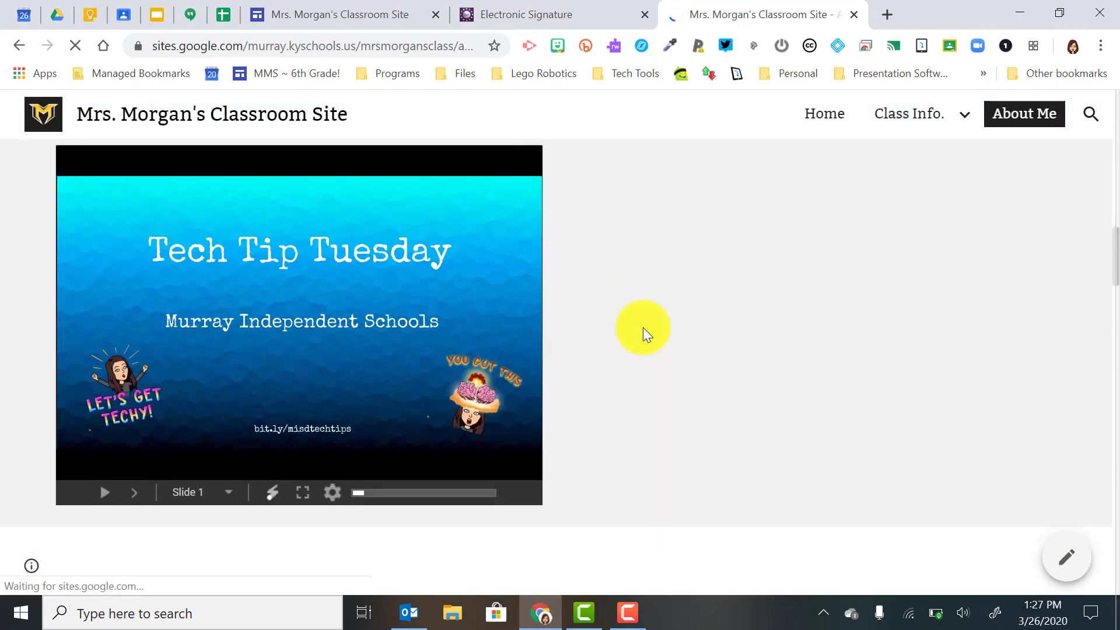
scroll(643, 327, down, 2)
scroll(643, 327, up, 10)
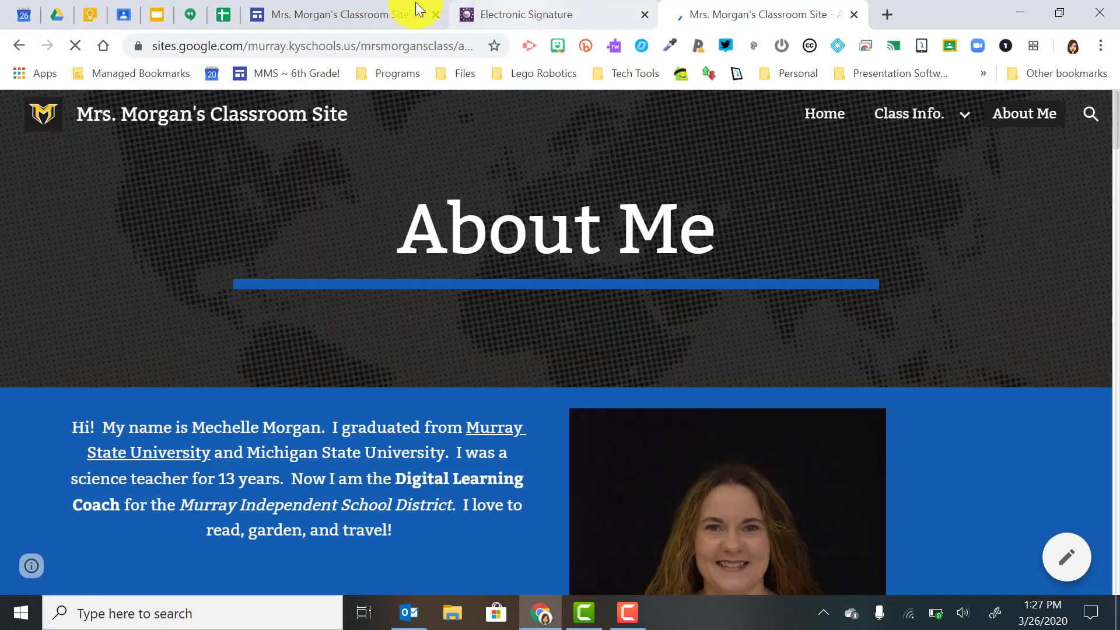
click(360, 4)
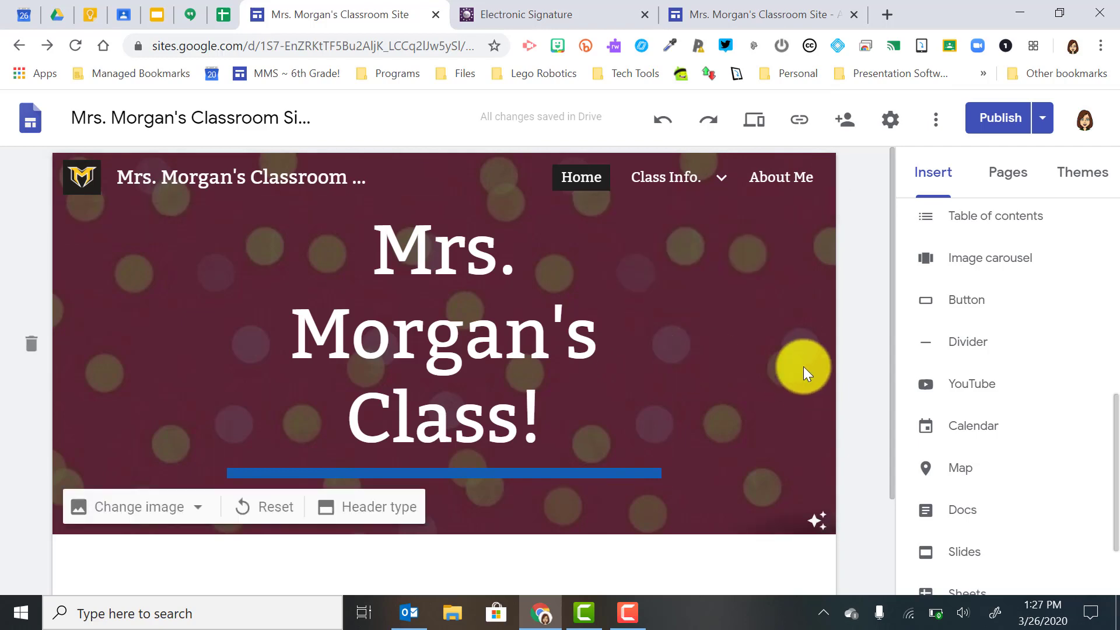
scroll(803, 366, down, 2)
scroll(988, 313, up, 10)
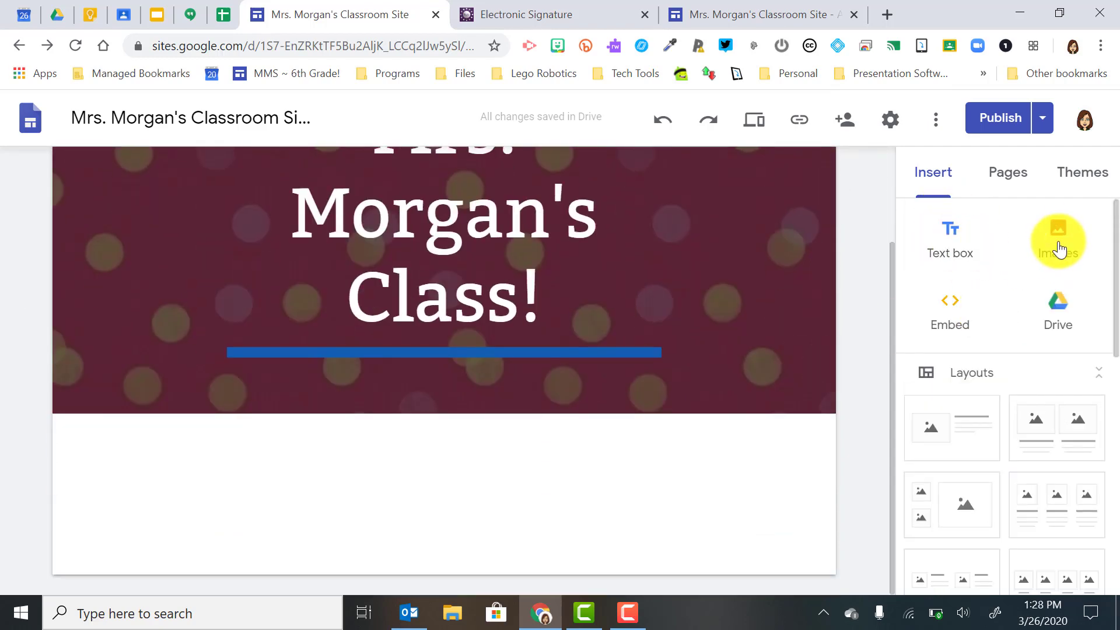
click(1058, 248)
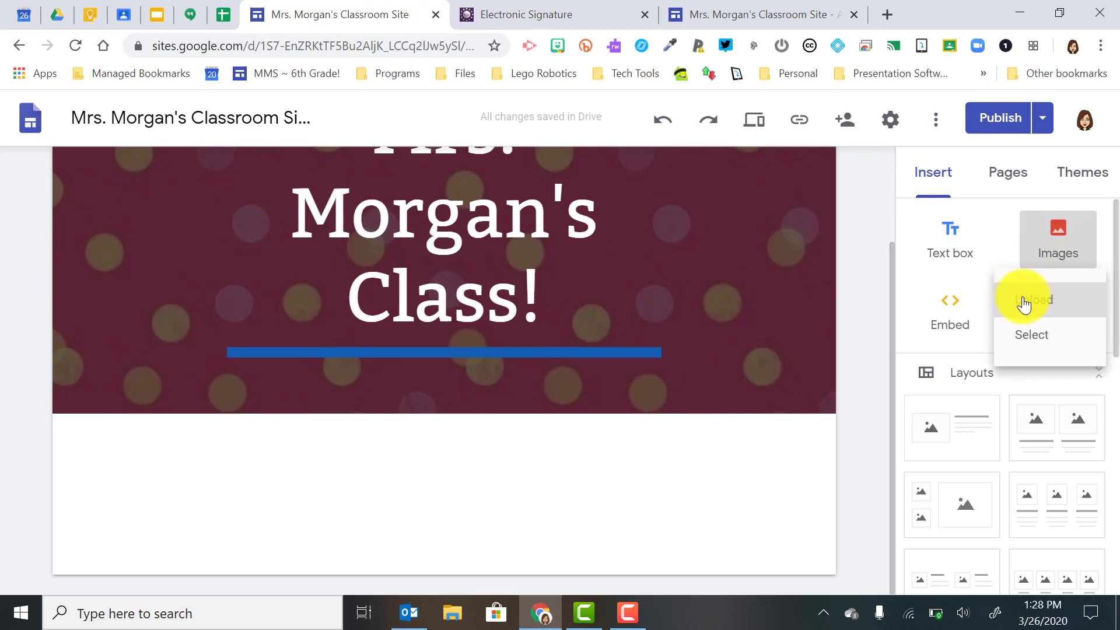
click(1020, 333)
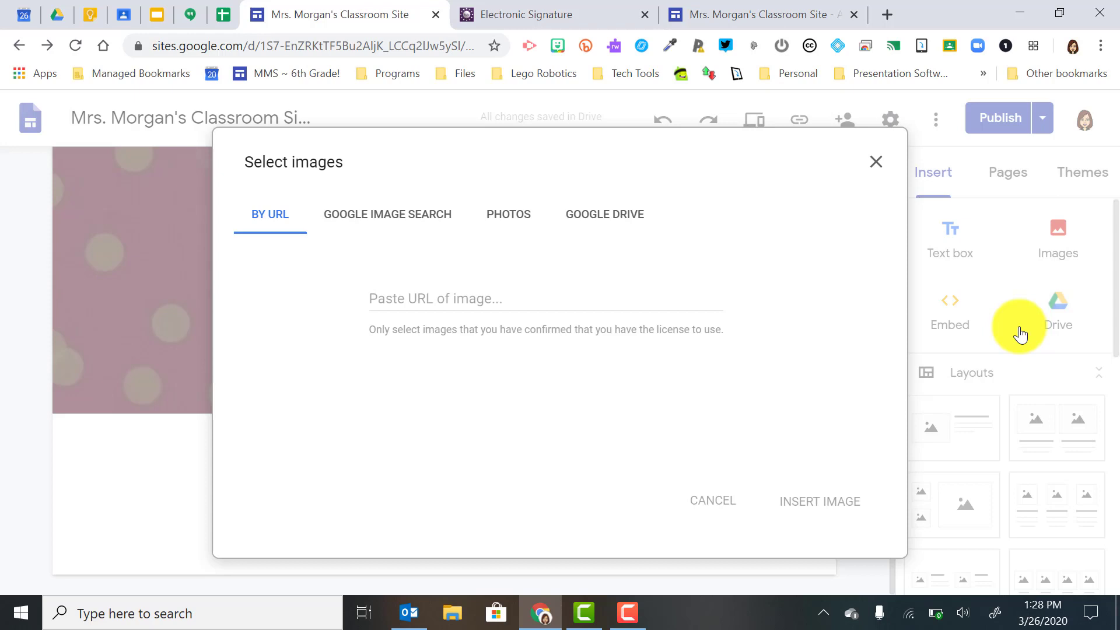
click(613, 221)
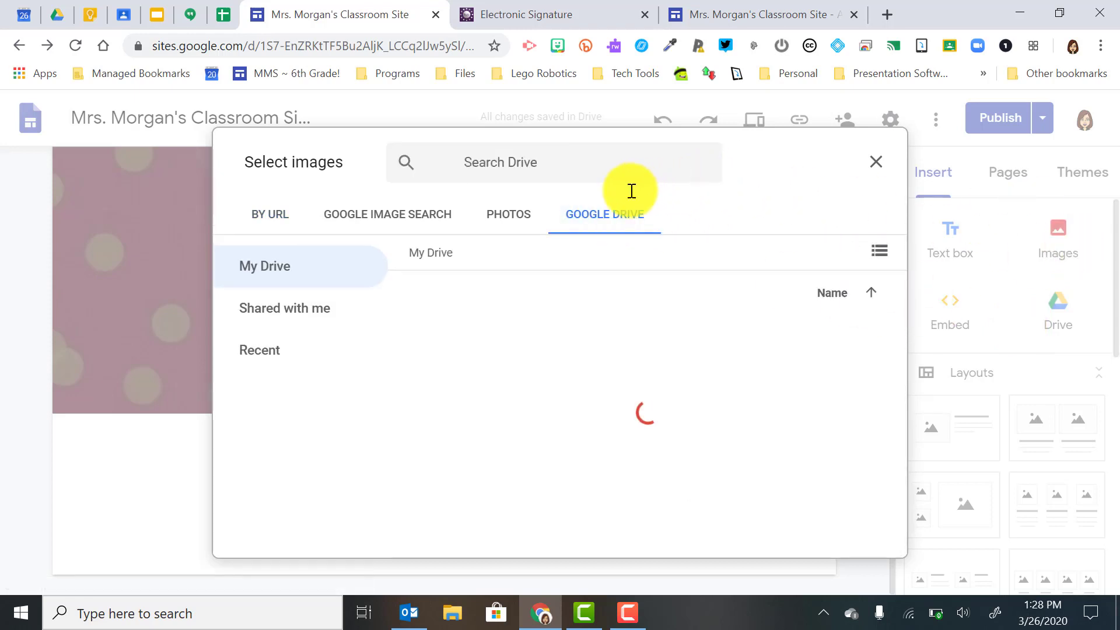
click(878, 165)
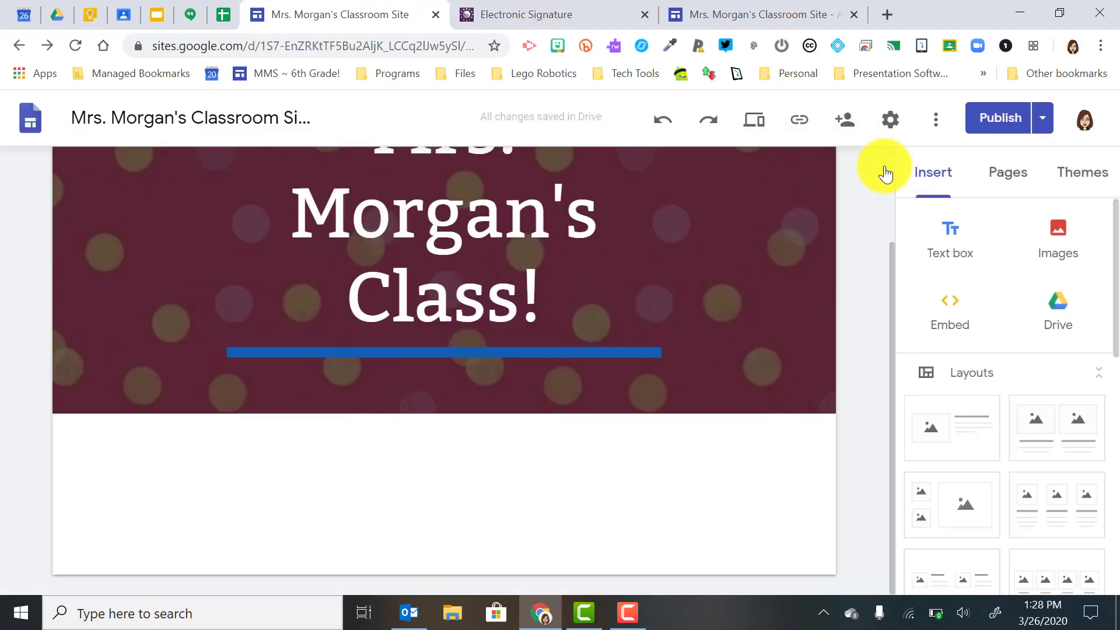
Step: Upload the Bitmoji image from the Downloads folder into the empty area below the Home page header
click(1067, 237)
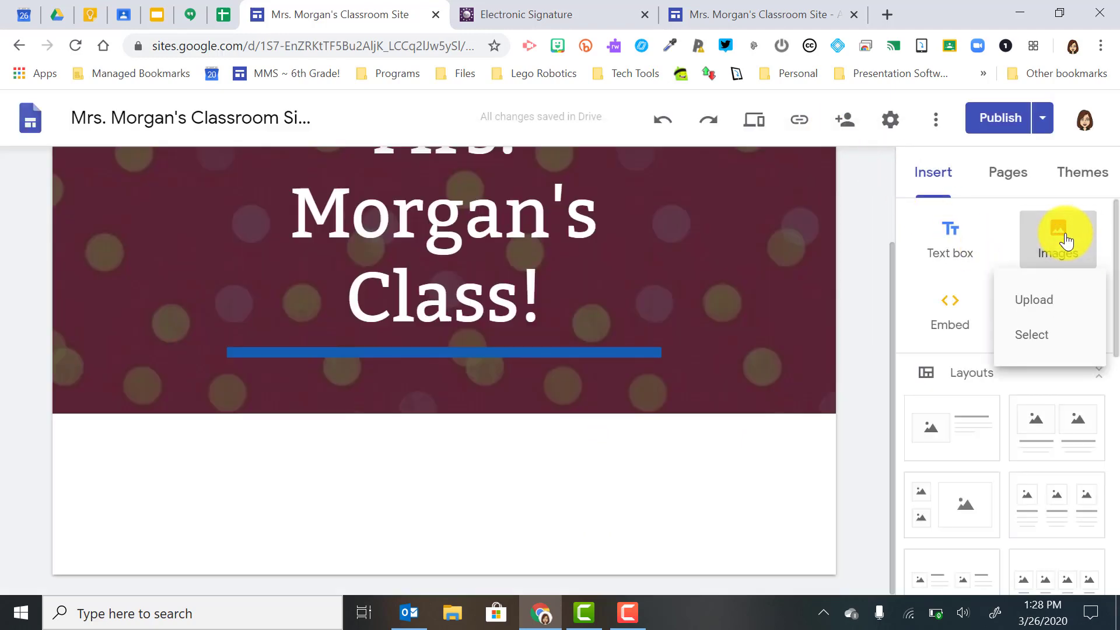
click(1014, 309)
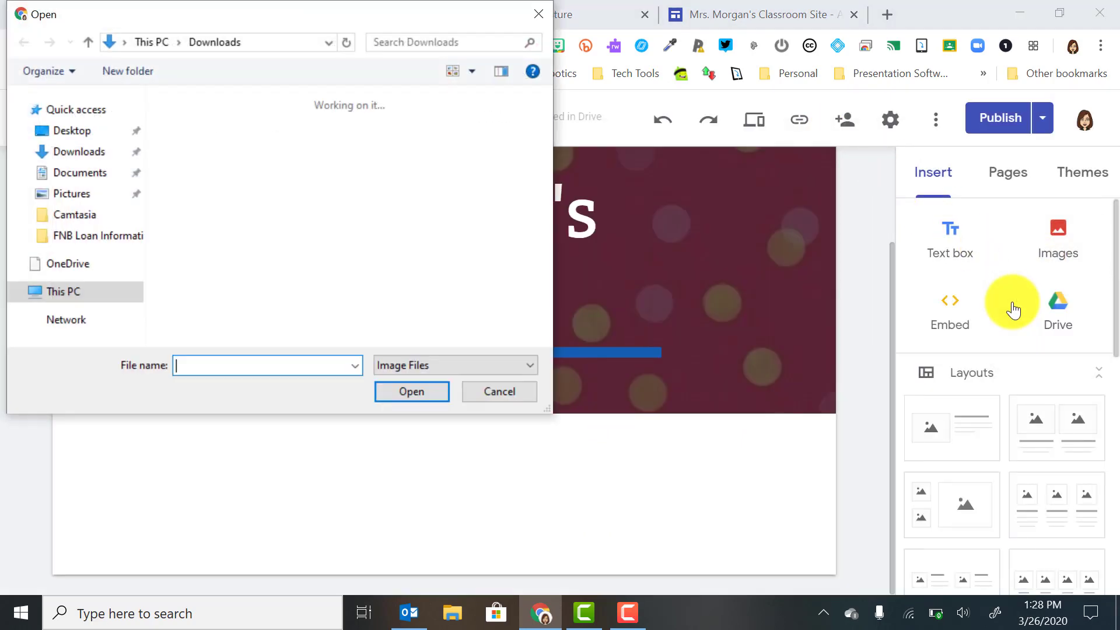
click(261, 134)
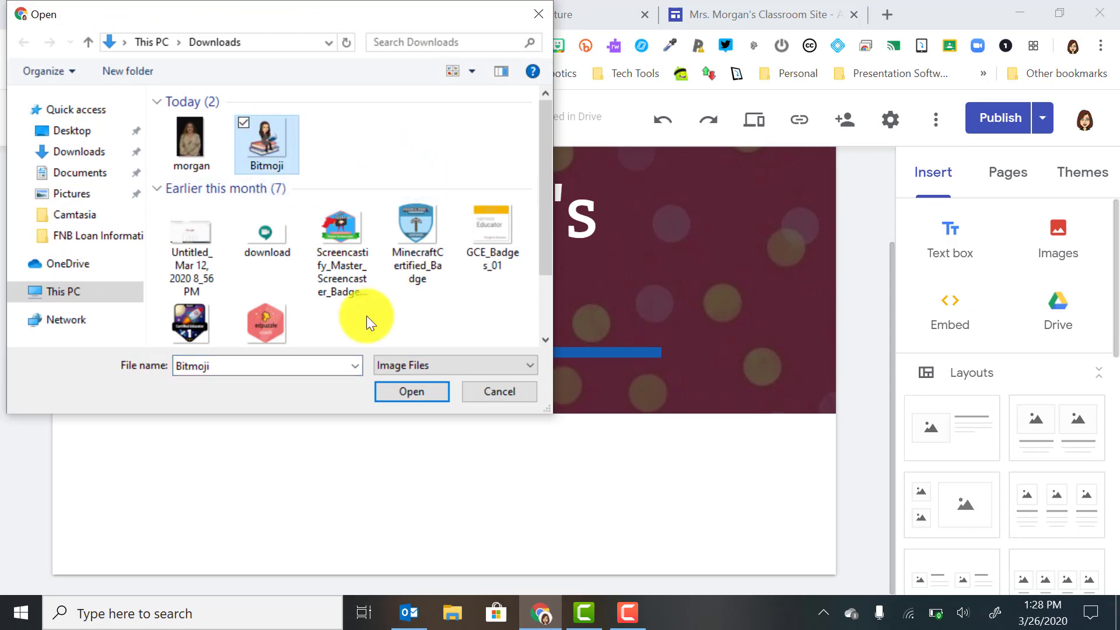
click(397, 398)
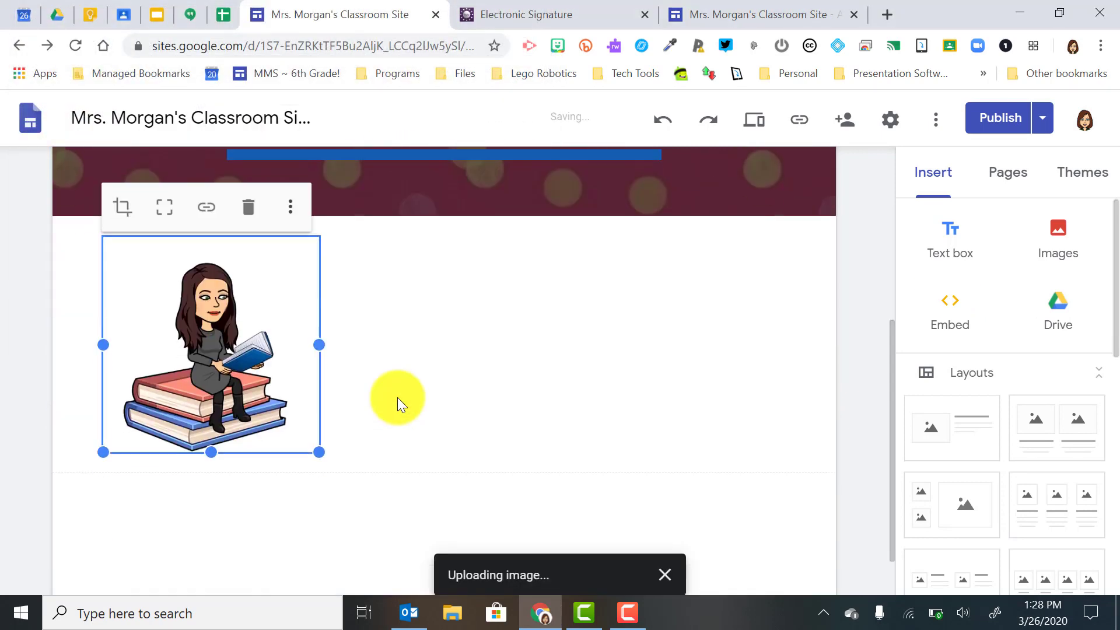
click(302, 517)
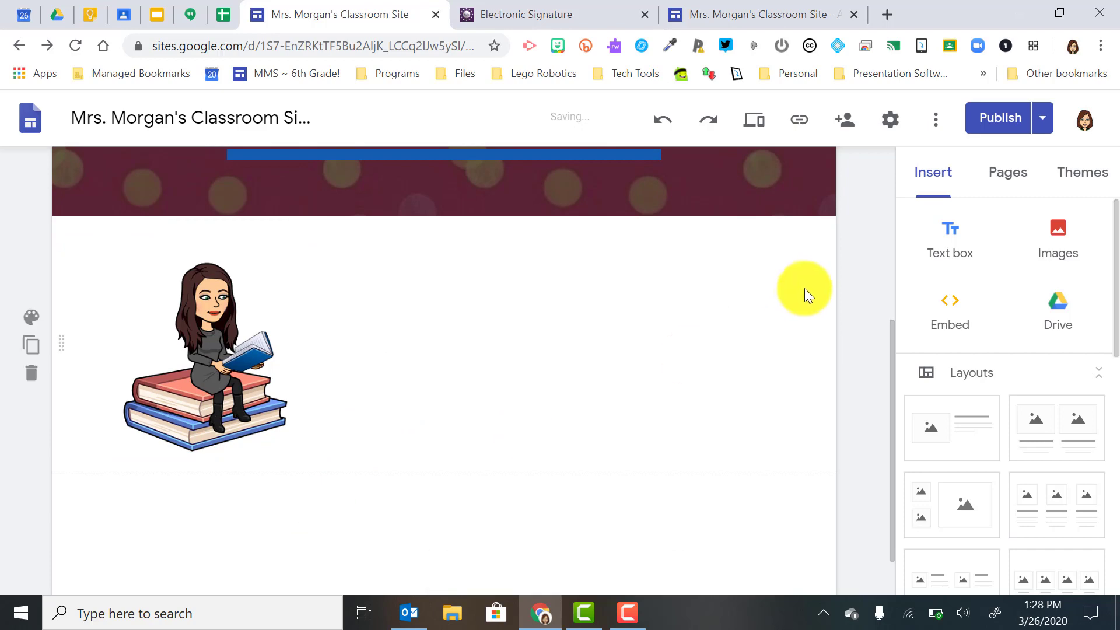
Step: Check the published site's Home page for the new image and return to the editor
click(730, 7)
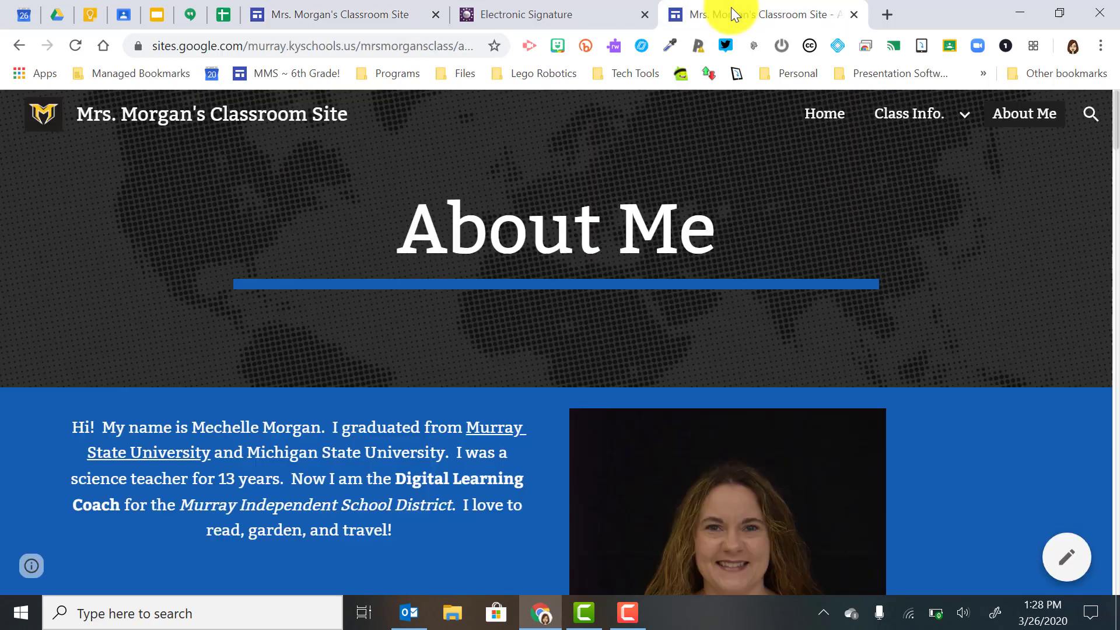
click(807, 111)
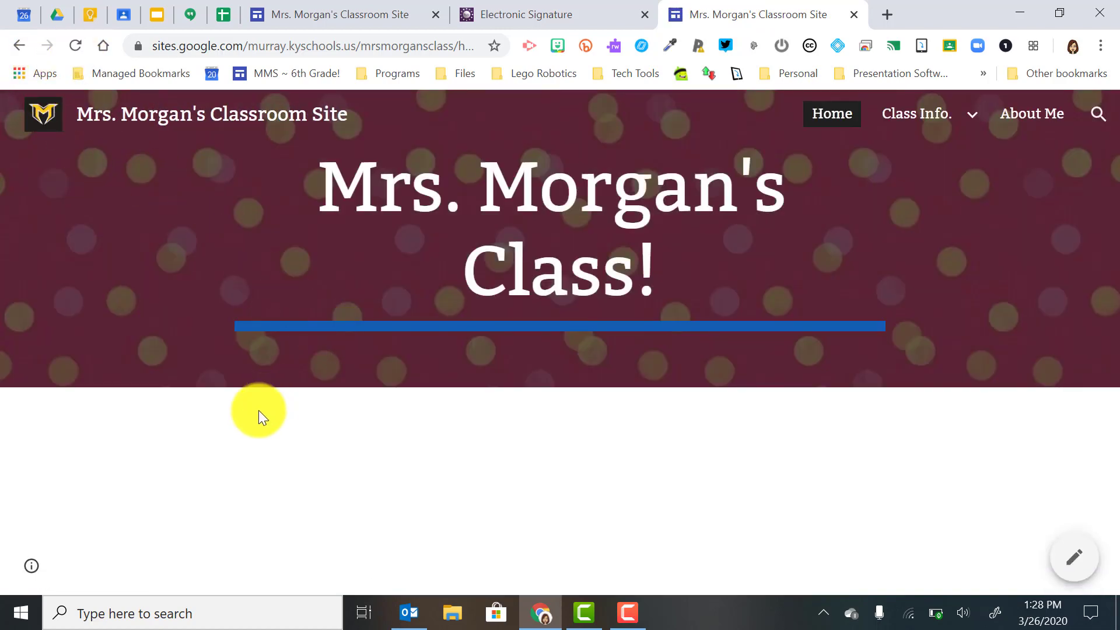
click(345, 14)
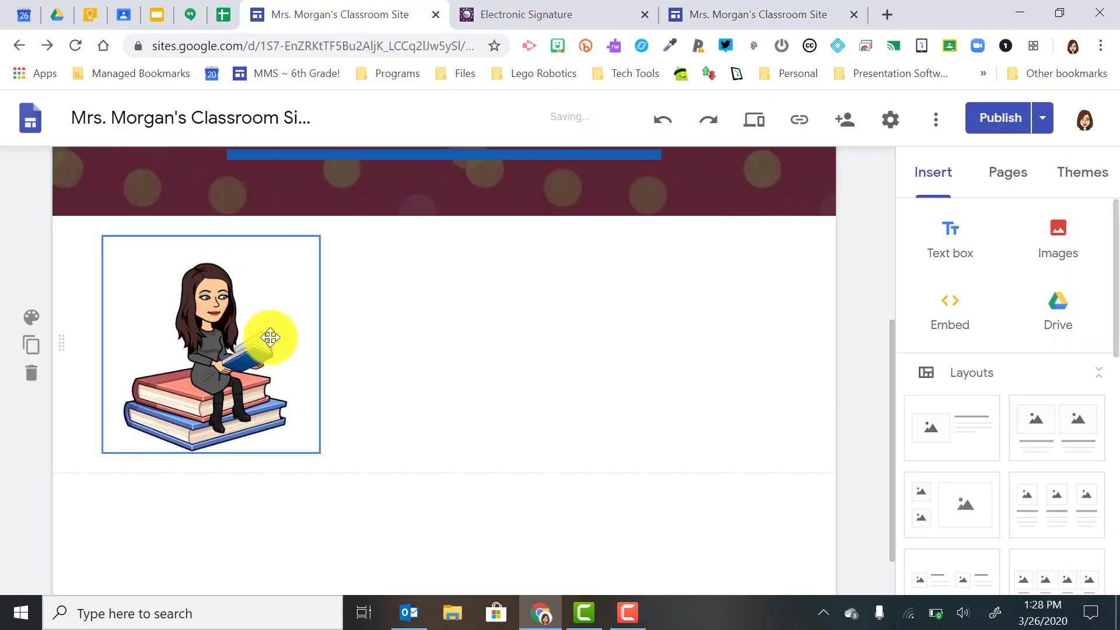
Step: Review the draft Home page against the published version and publish the changes
click(993, 117)
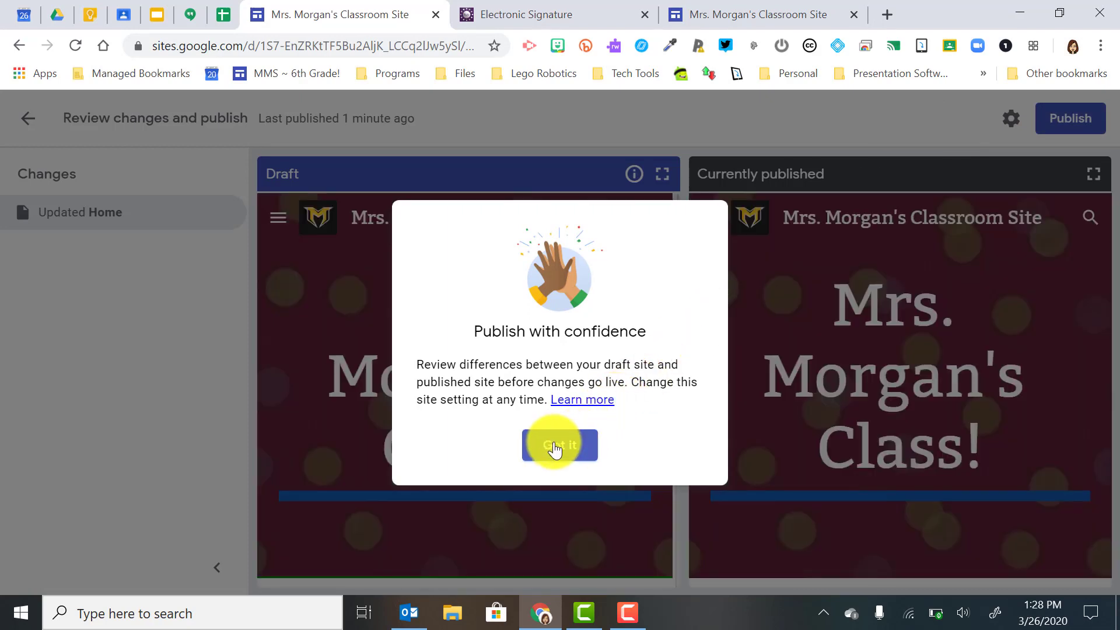
click(555, 447)
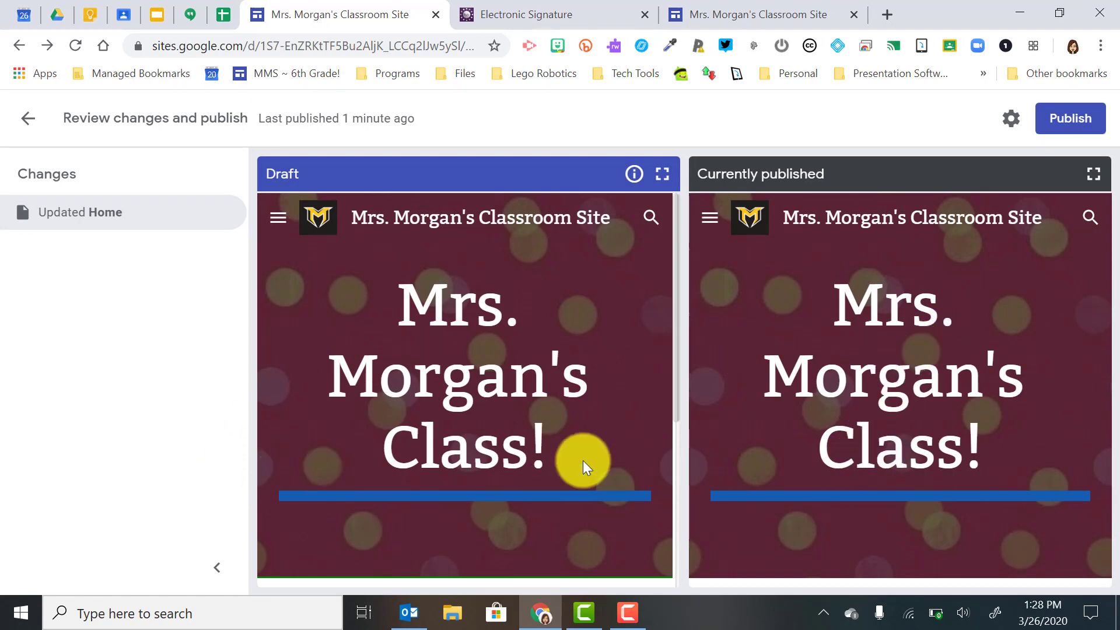
click(1063, 131)
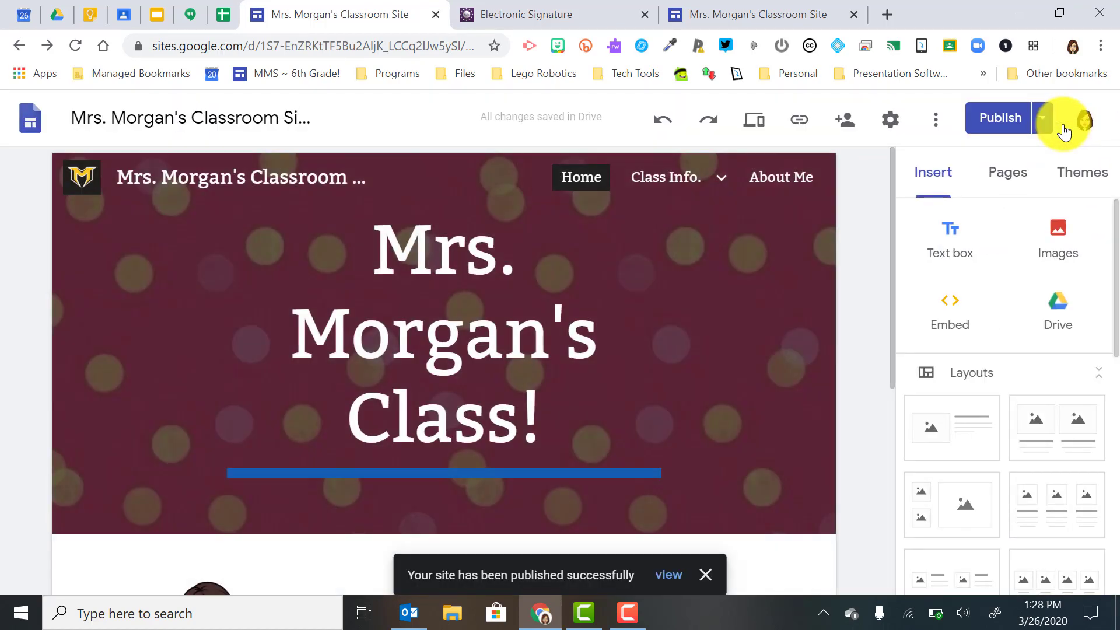
Step: Reload the published site, check the area below the Home page header for the uploaded image, and return to the editor
click(754, 10)
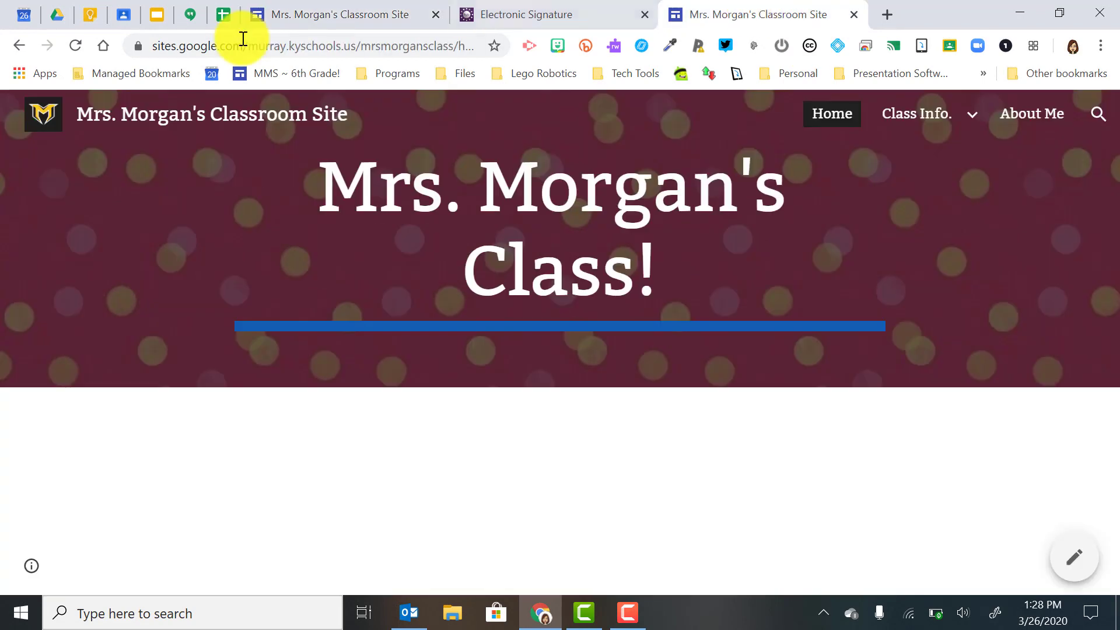
click(75, 45)
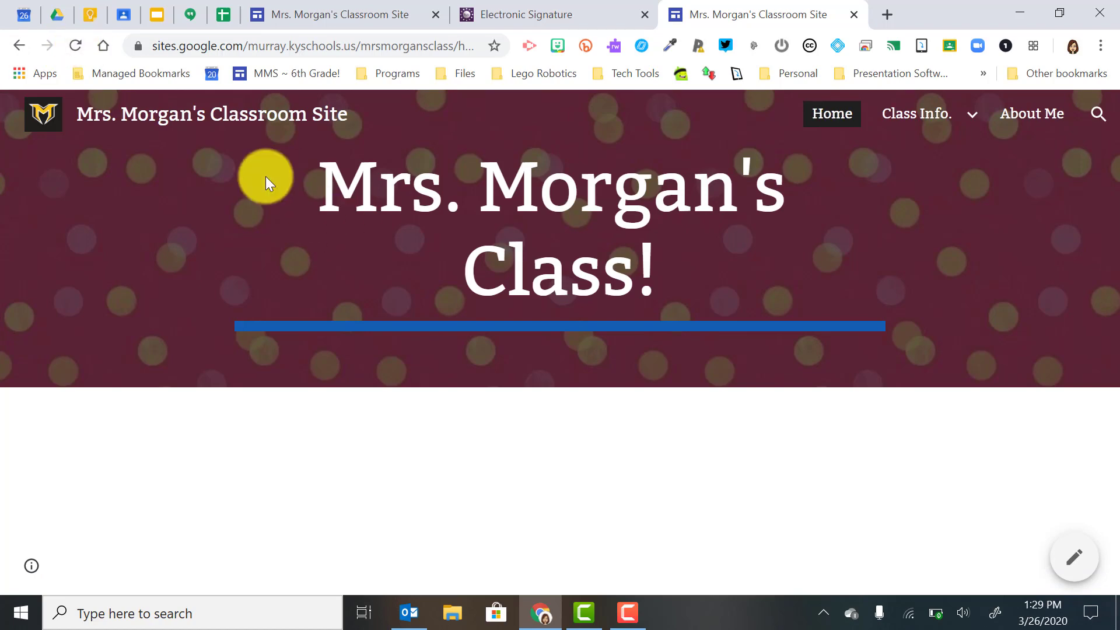
click(75, 45)
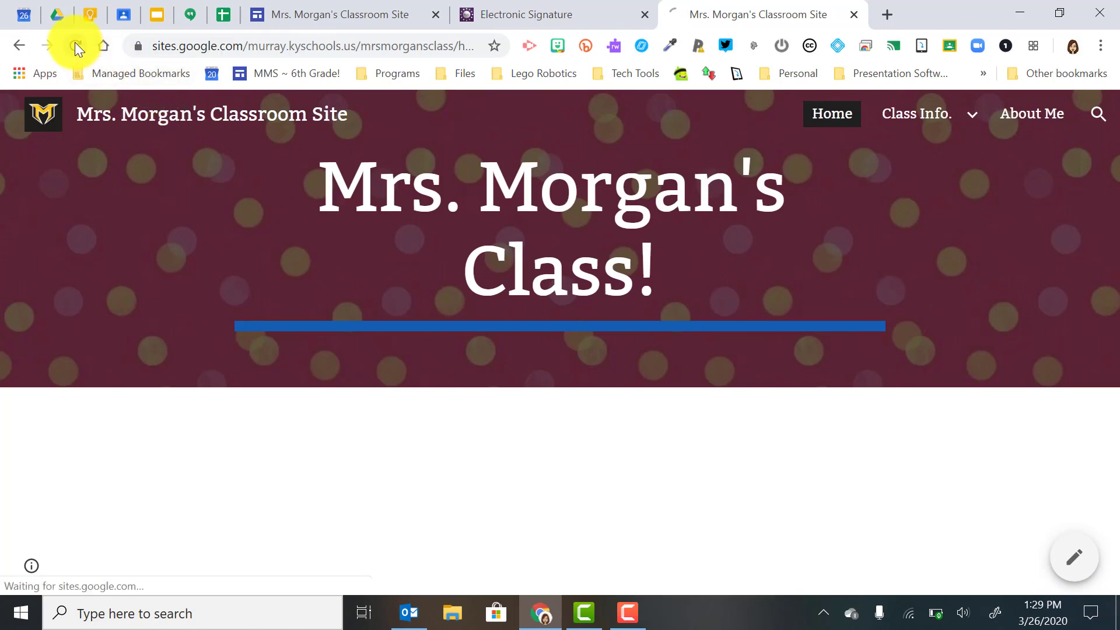
scroll(408, 274, down, 3)
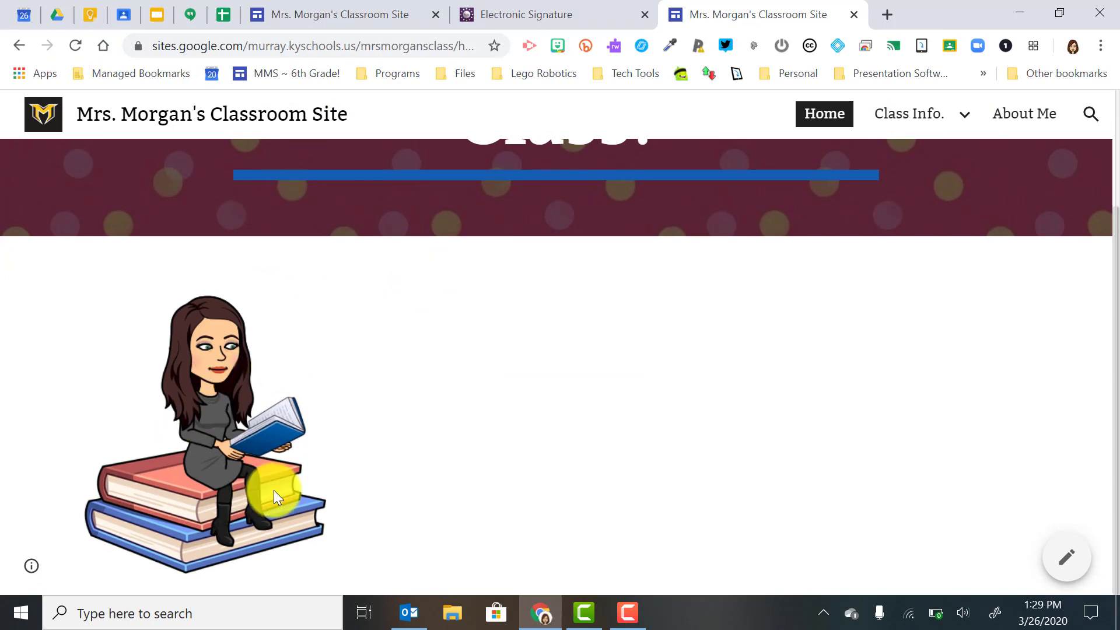
click(325, 16)
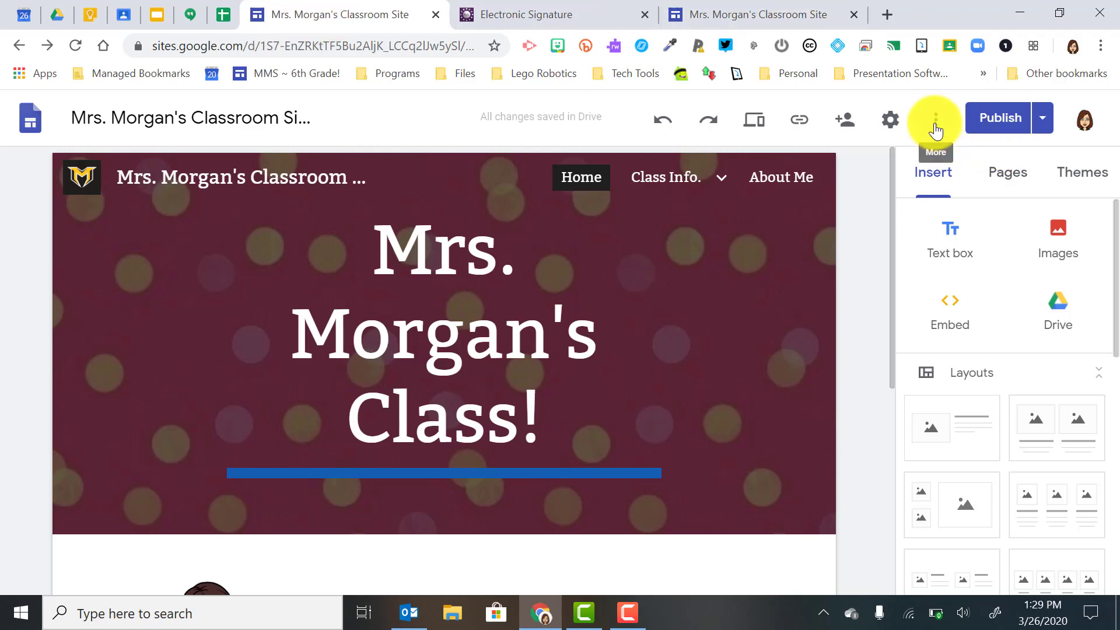
Step: Look through the site's navigation, brand images, viewer tools and analytics settings, and close them without changes
click(889, 119)
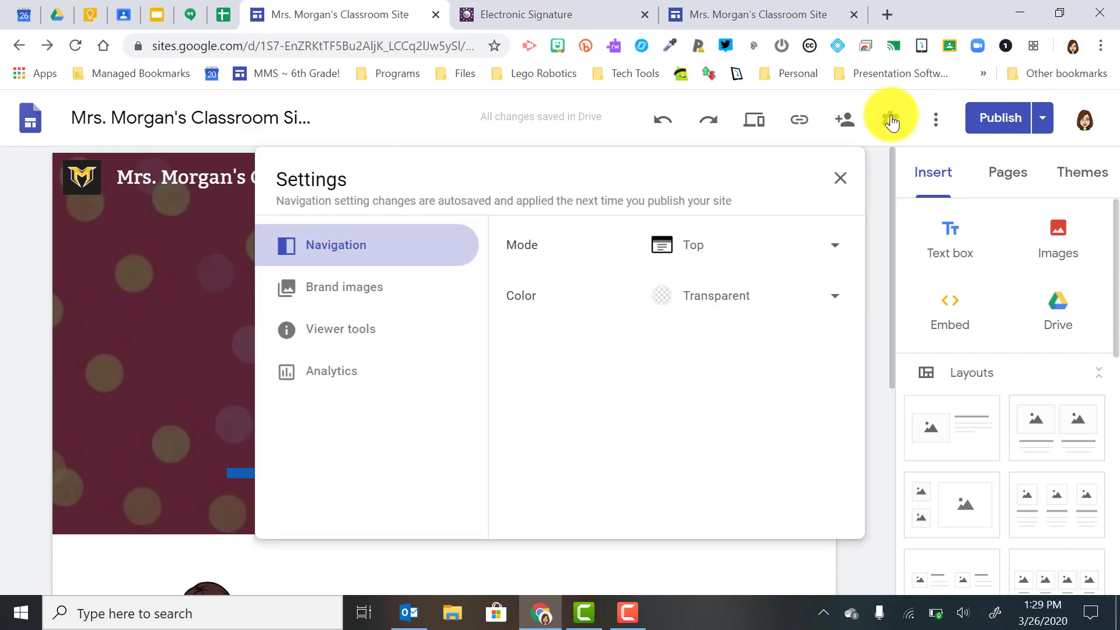
click(324, 289)
click(320, 336)
click(321, 373)
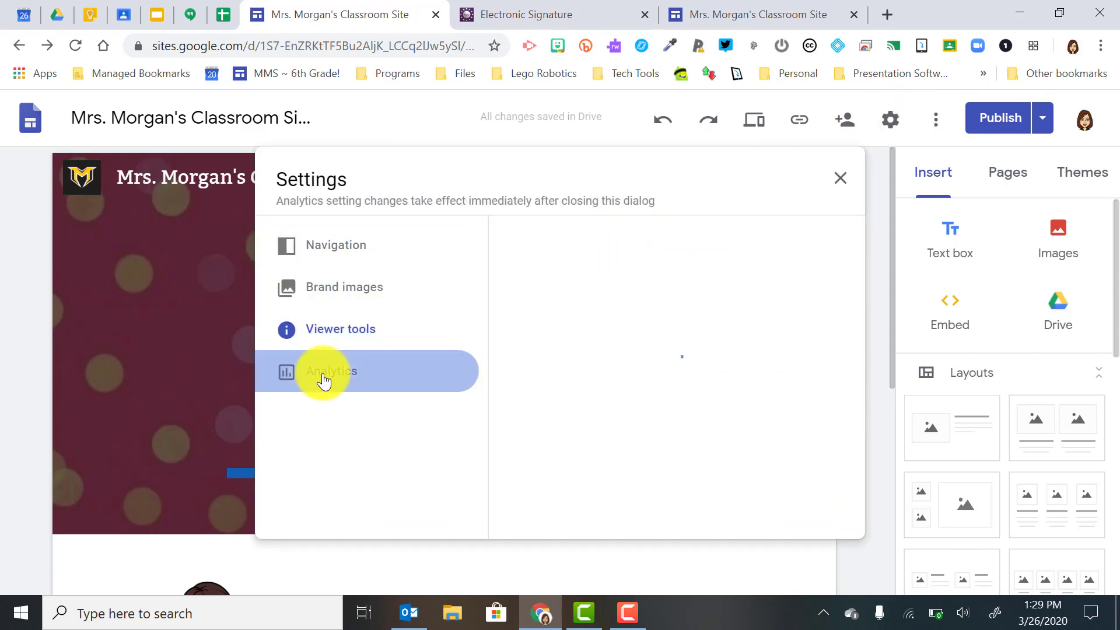
click(843, 174)
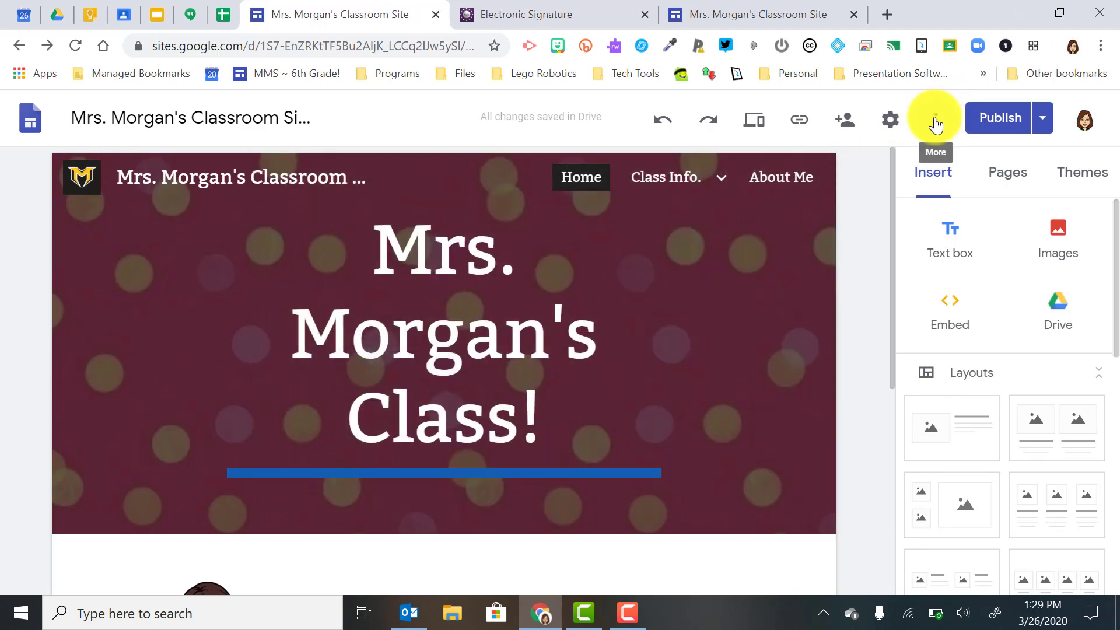
click(935, 119)
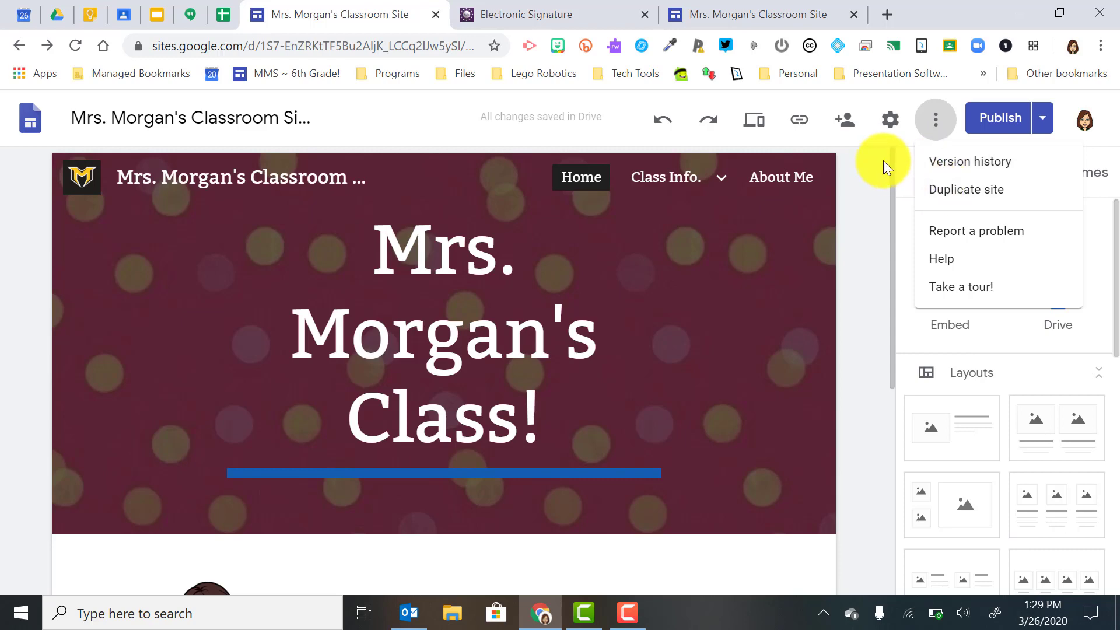
click(860, 163)
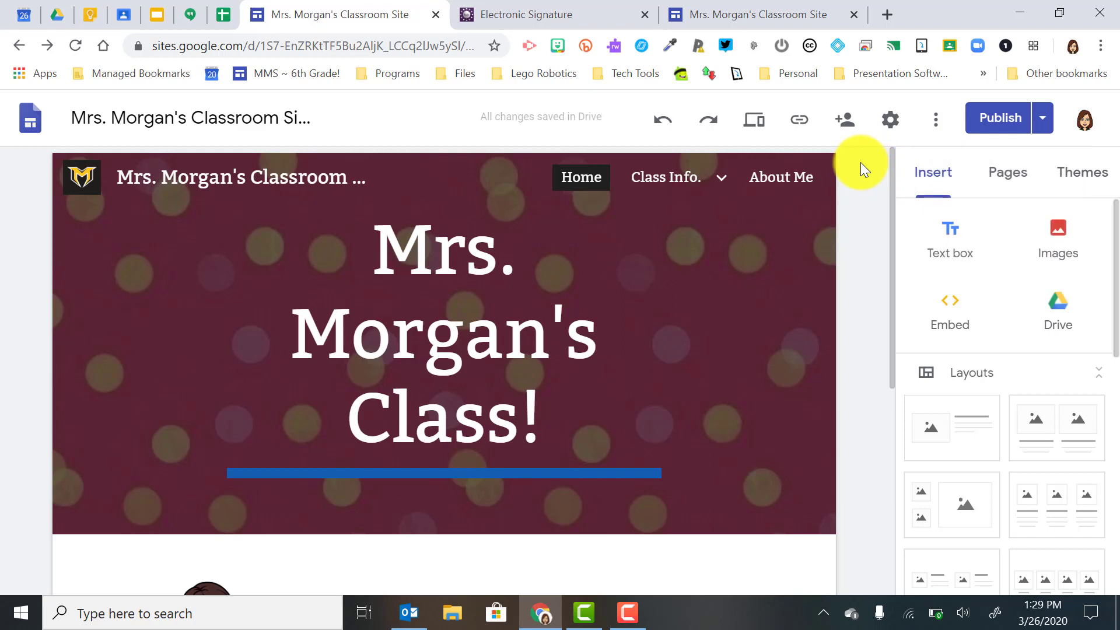
Step: Copy the published site's link and load it in a new browser tab to view the live Home page
click(800, 126)
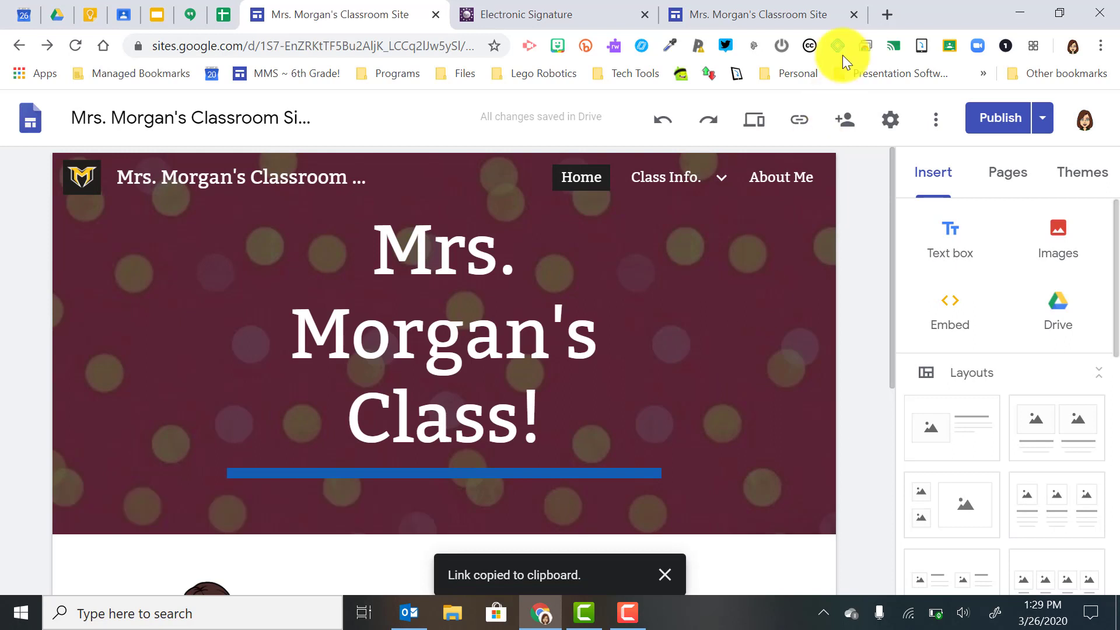
click(888, 14)
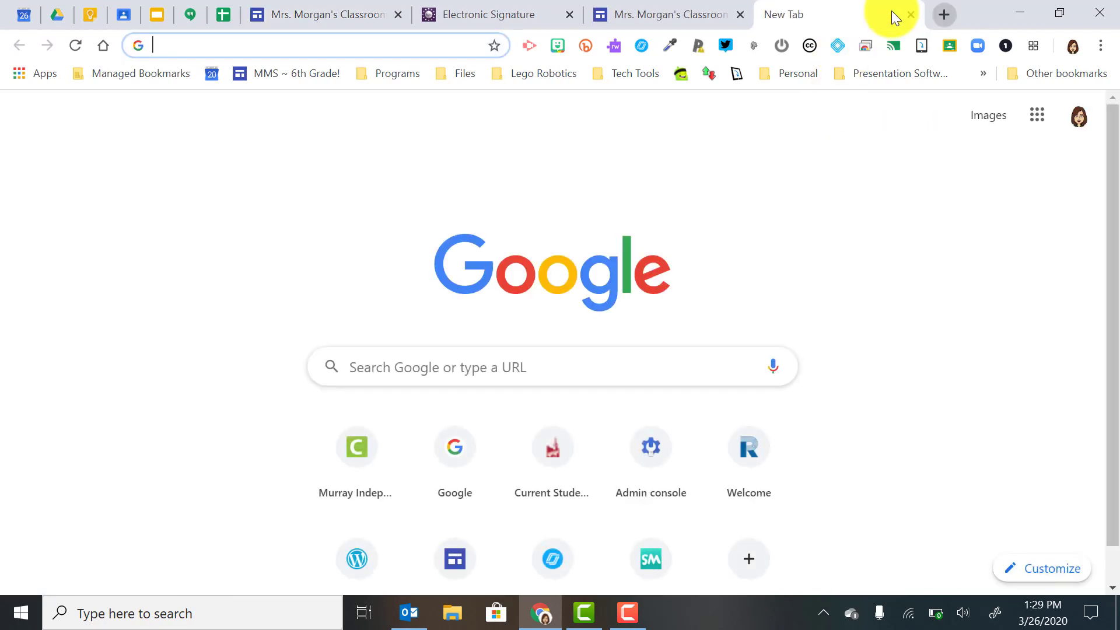
text(https://sites.google.com/murray.kyschools.us/mrsmorganclass/home)
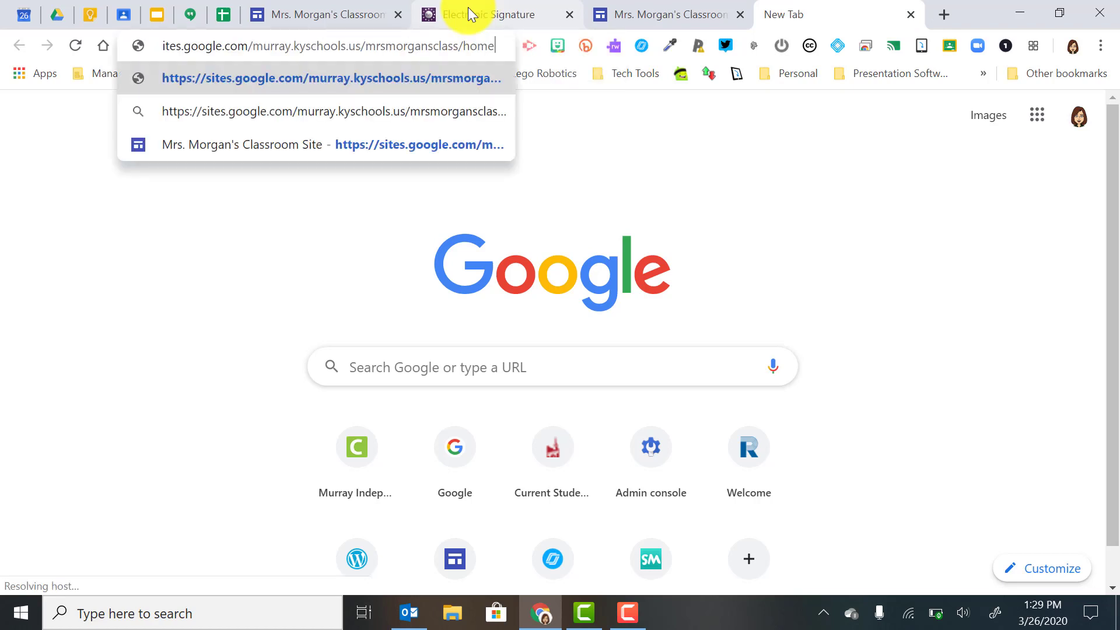
key(Return)
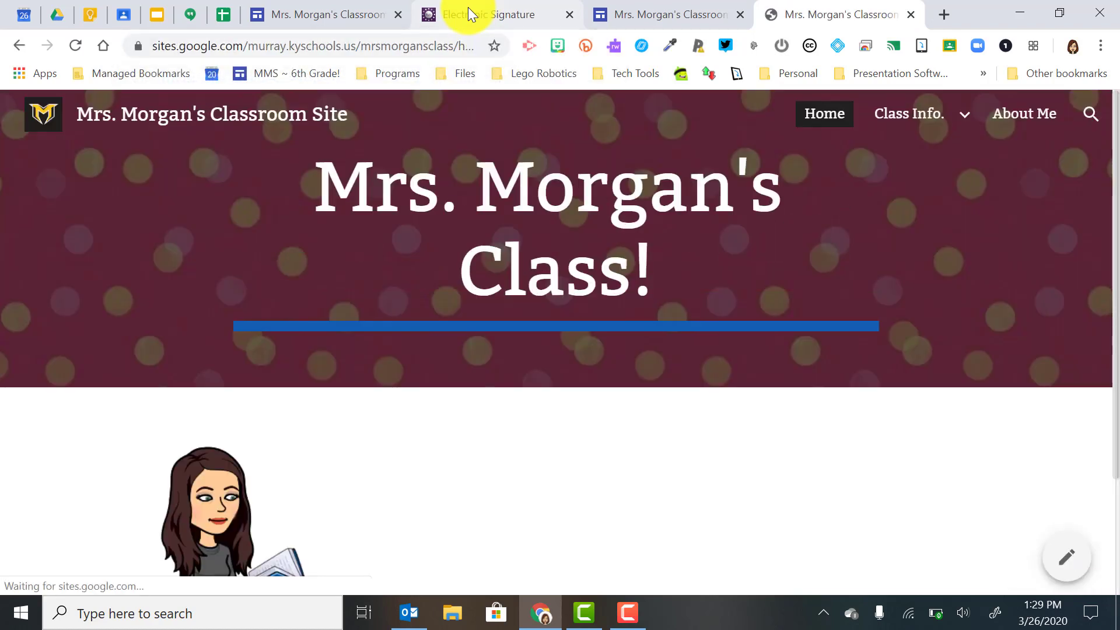